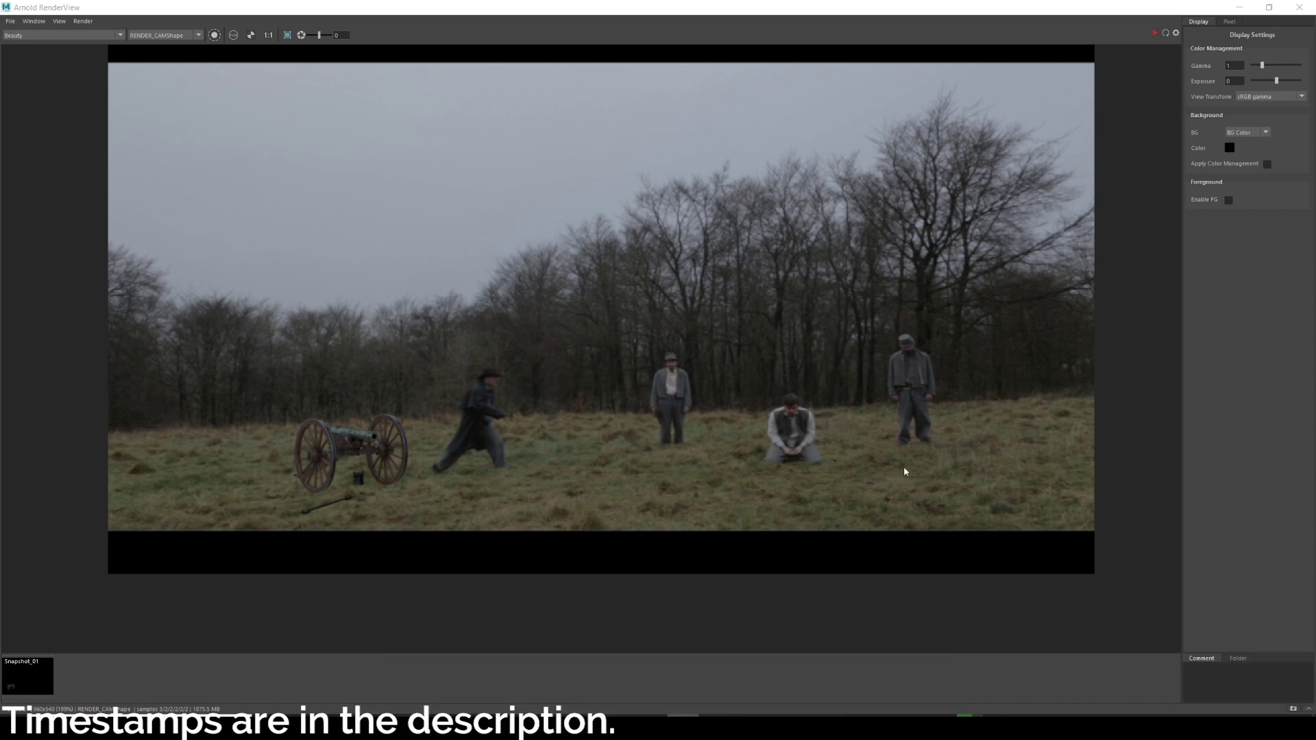
Look over the rendered cannon and soldiers composite, and close the render view.
middle_click_drag(457, 351, 466, 373)
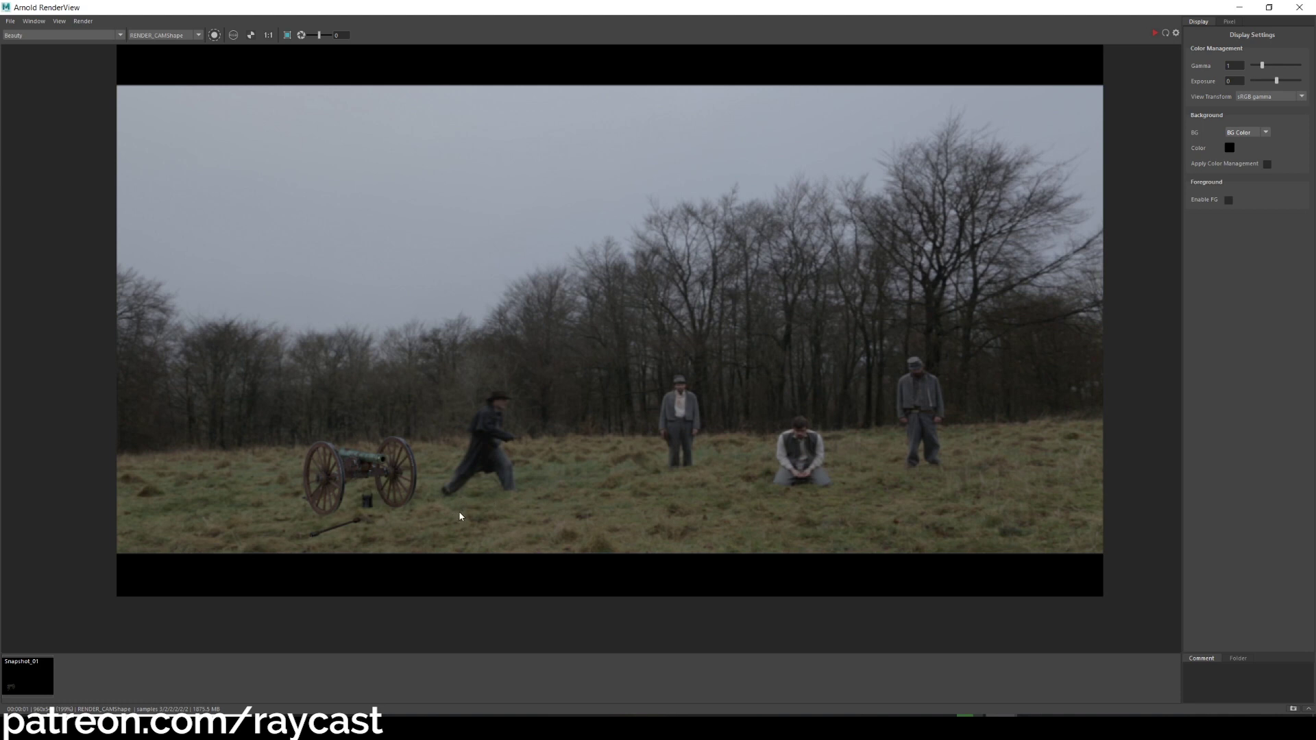
middle_click_drag(425, 430, 421, 461)
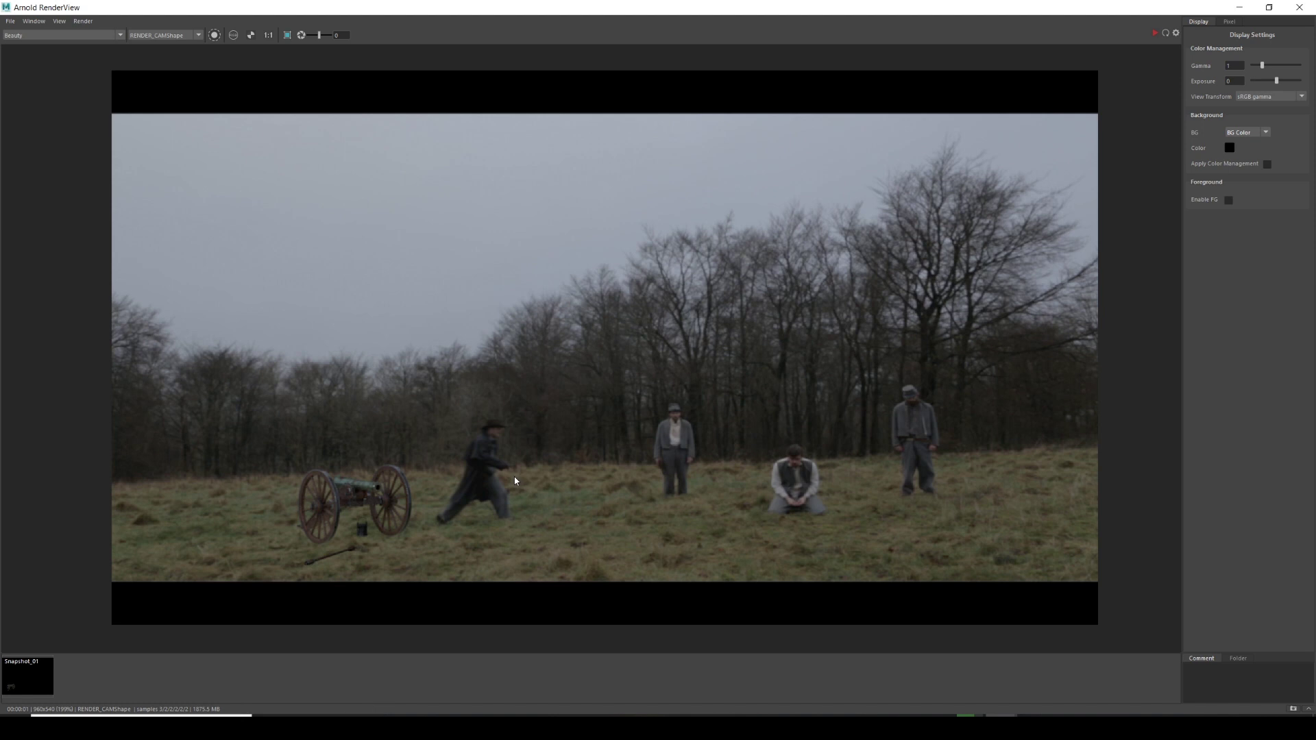
middle_click_drag(684, 312, 671, 316)
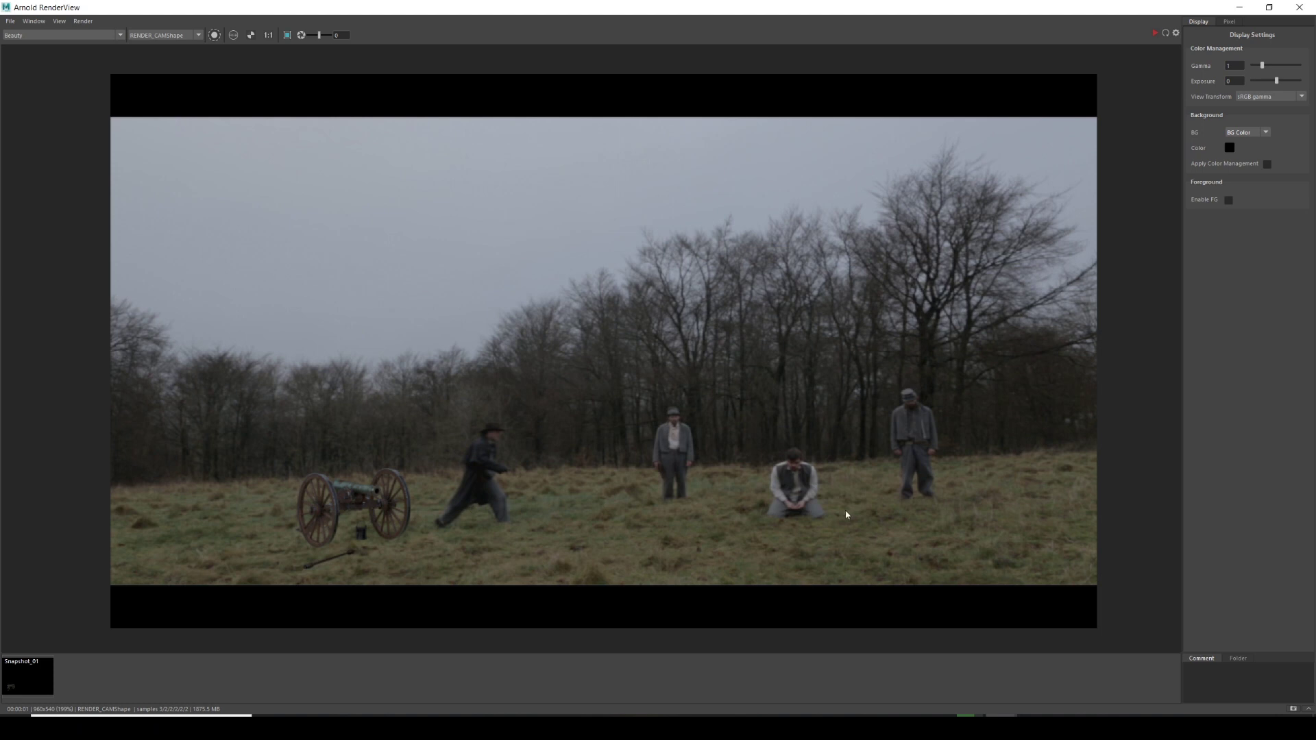
middle_click_drag(865, 273, 838, 289)
middle_click_drag(601, 420, 622, 388)
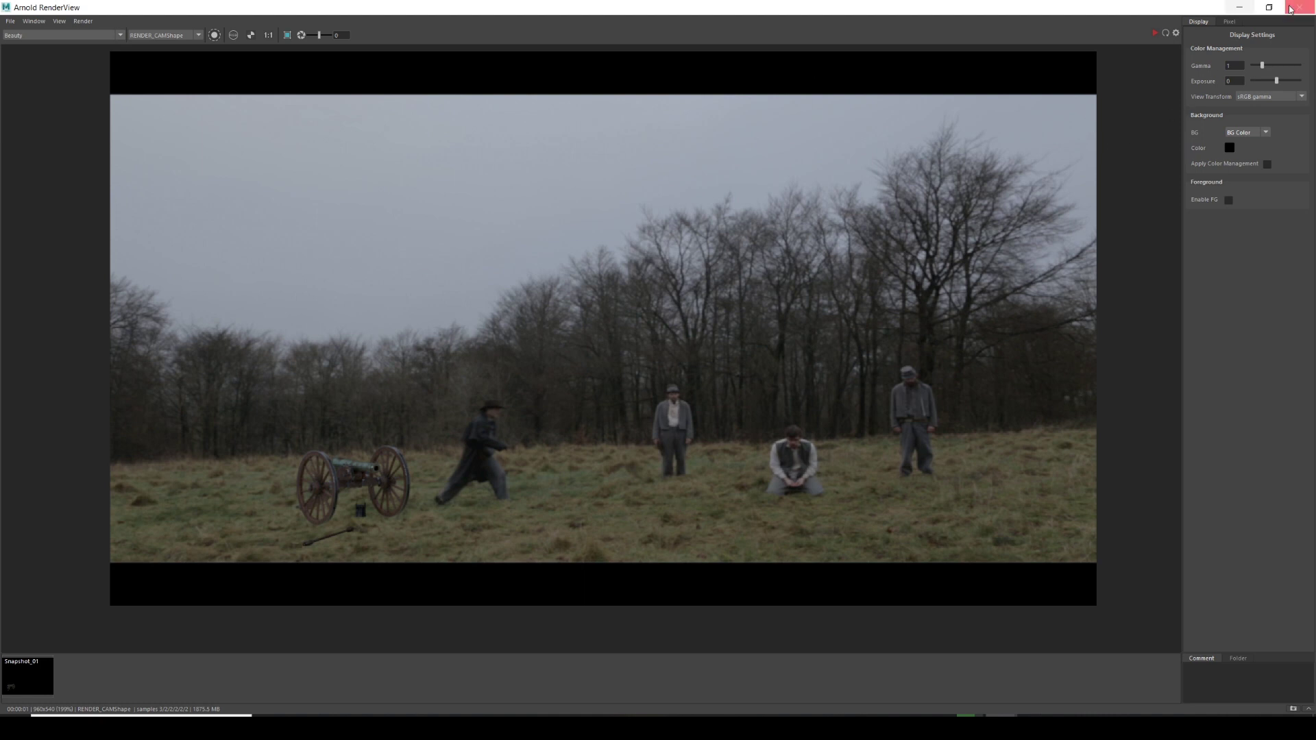
left_click(1246, 13)
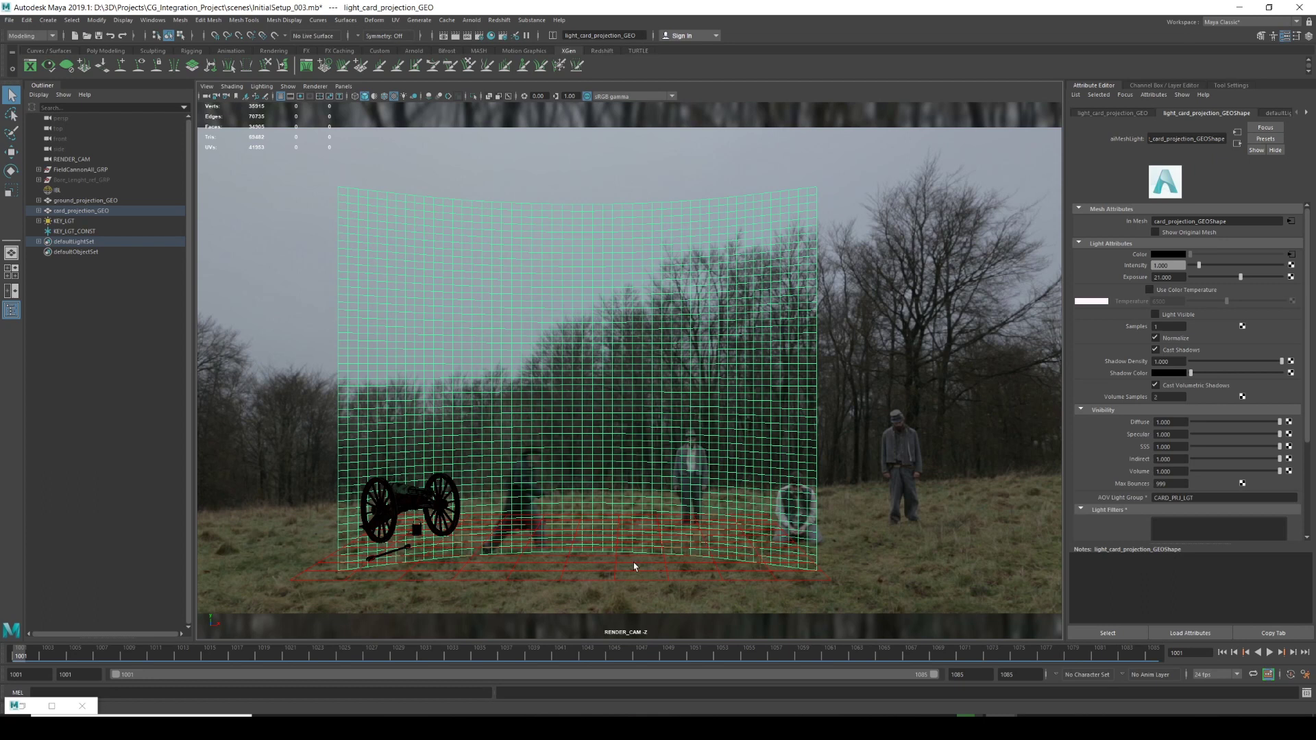
Hide the IBL, ground_projection_GEO, card_projection_GEO, KEY_LGT and KEY_LGT_CONST objects in the scene.
left_click(261, 509)
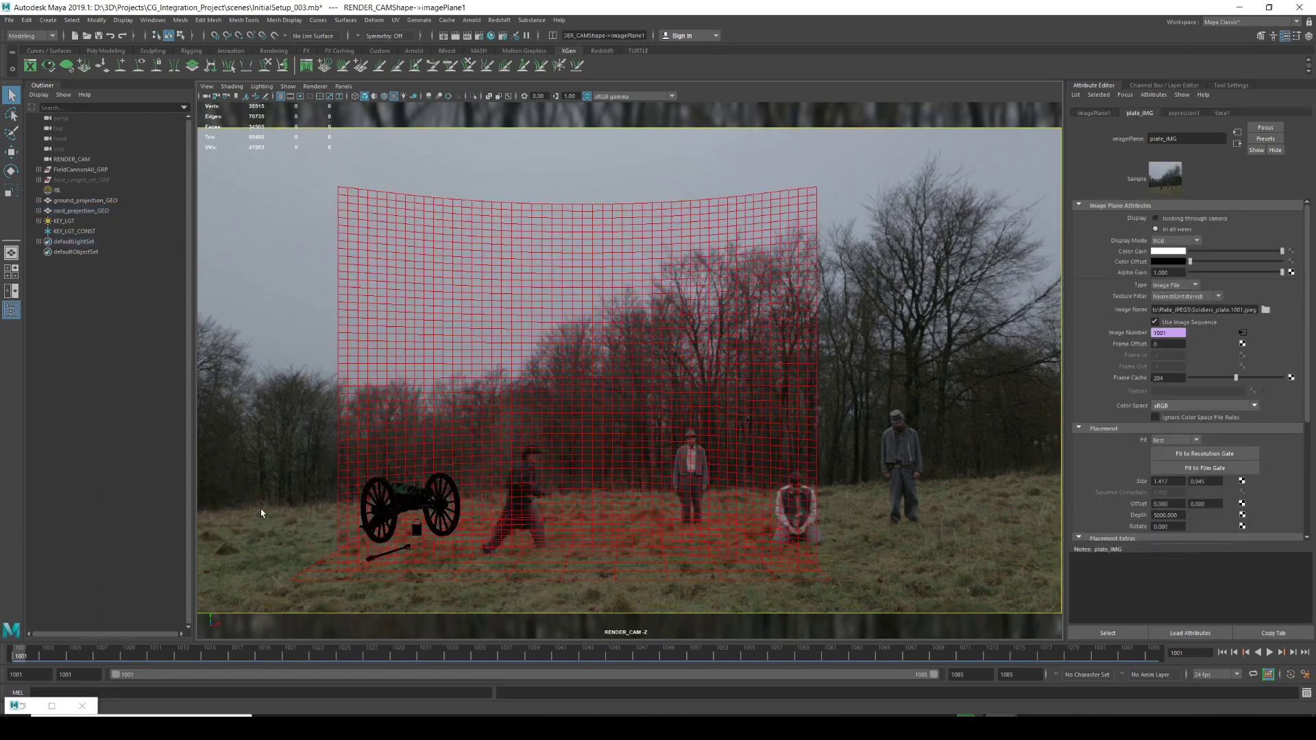
left_click(69, 200)
left_click(69, 231, "shift")
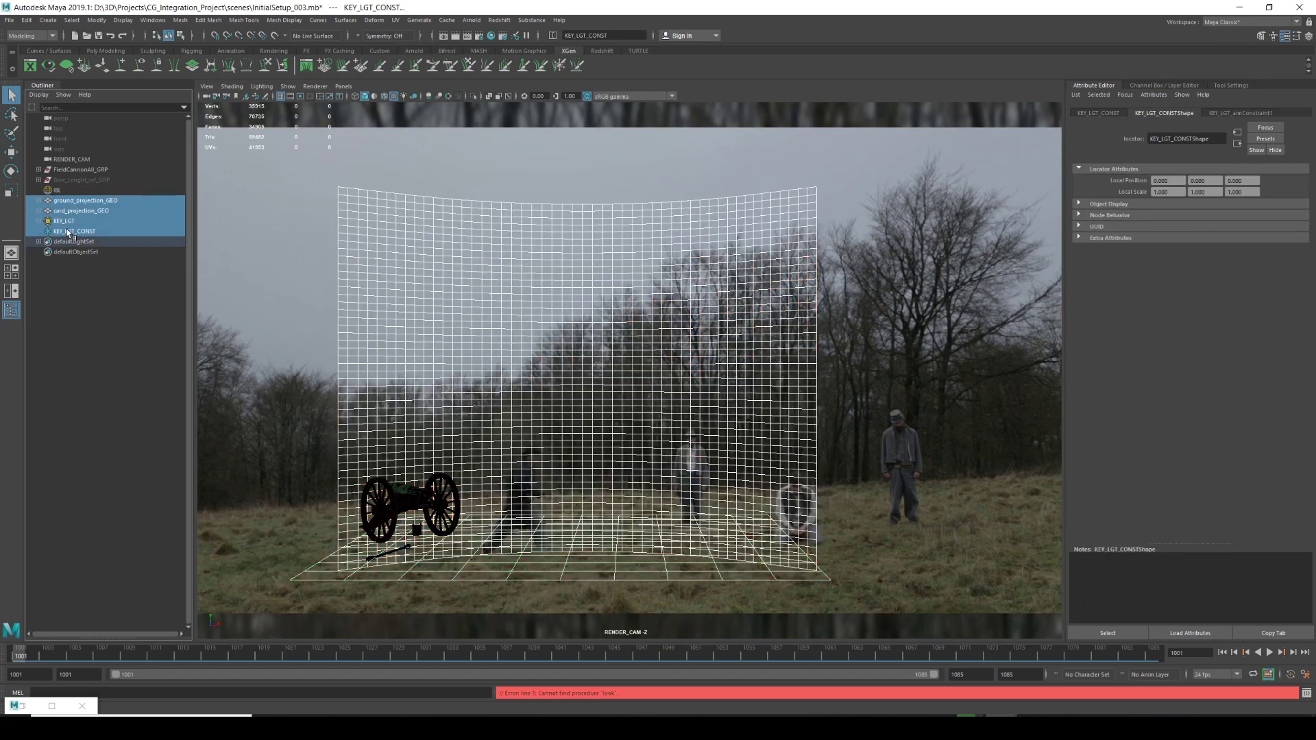
left_click(65, 192, "ctrl")
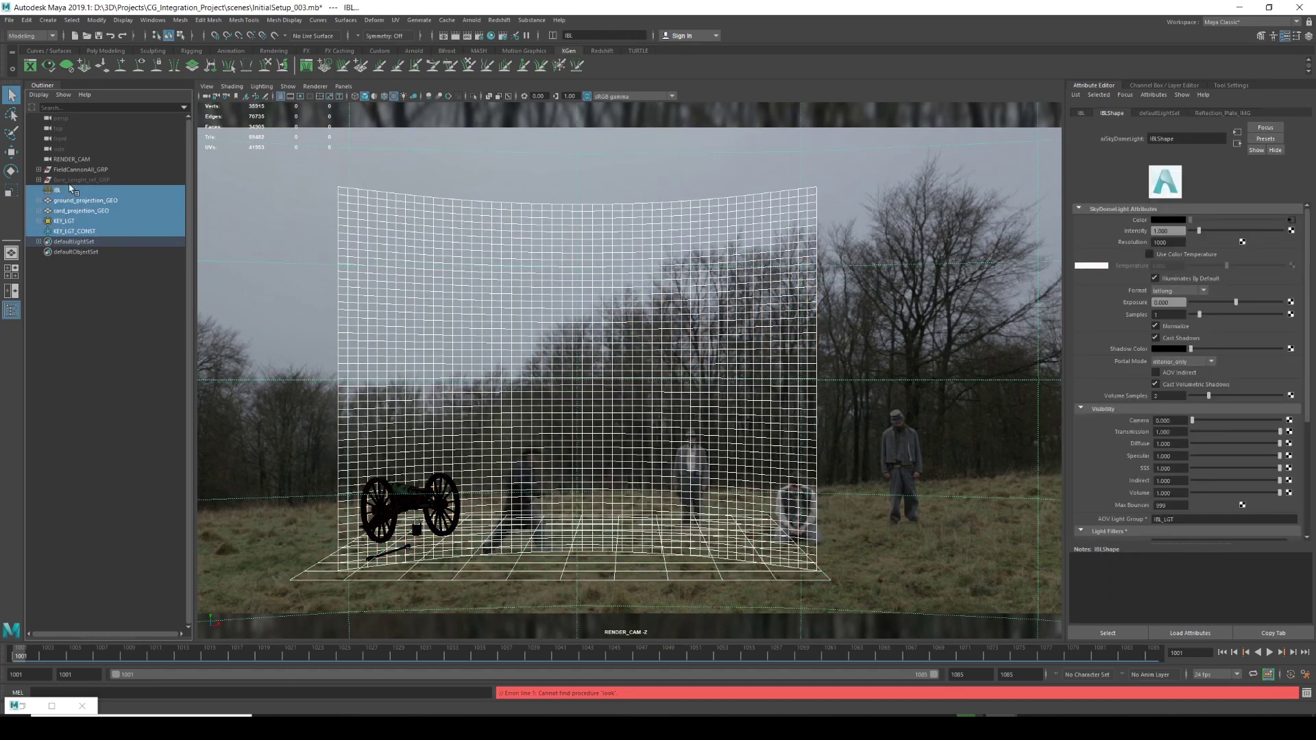
key("ctrl+h")
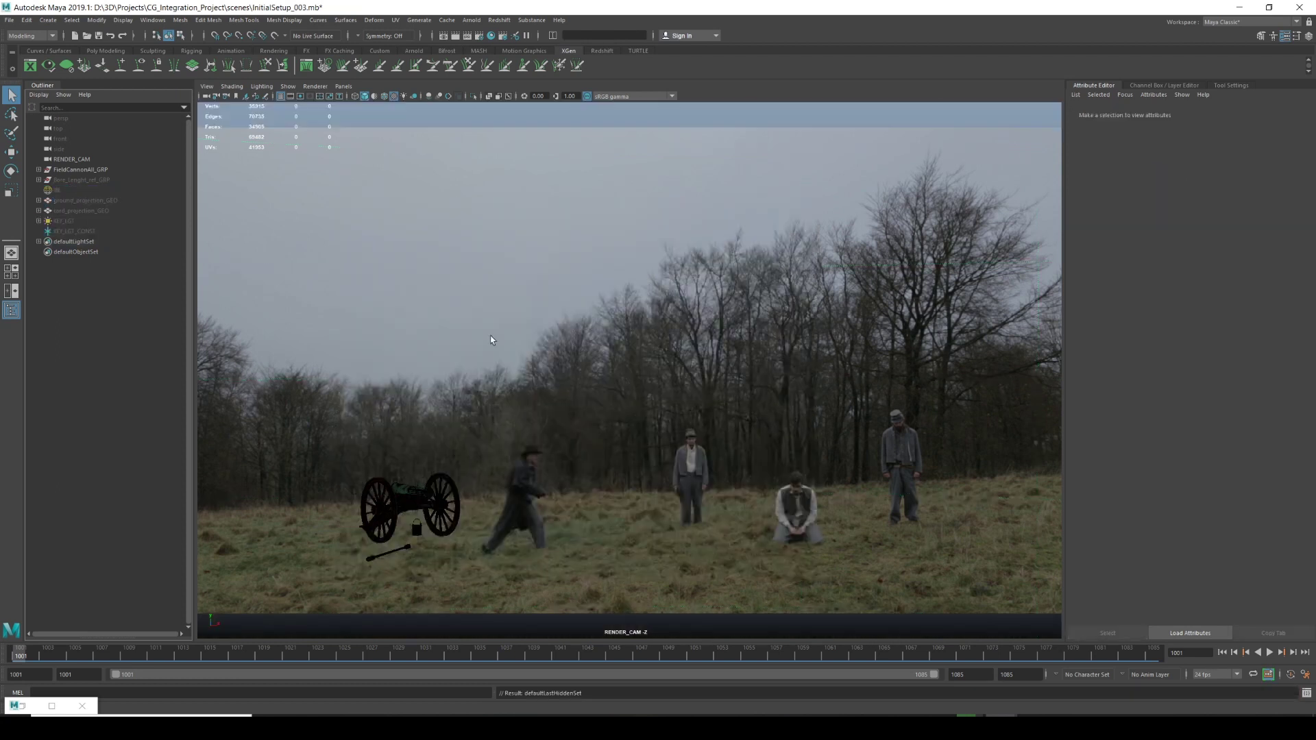
Create an empty group above the hidden IBL and rename it to a row of underscores as an Outliner separator.
left_click(532, 363)
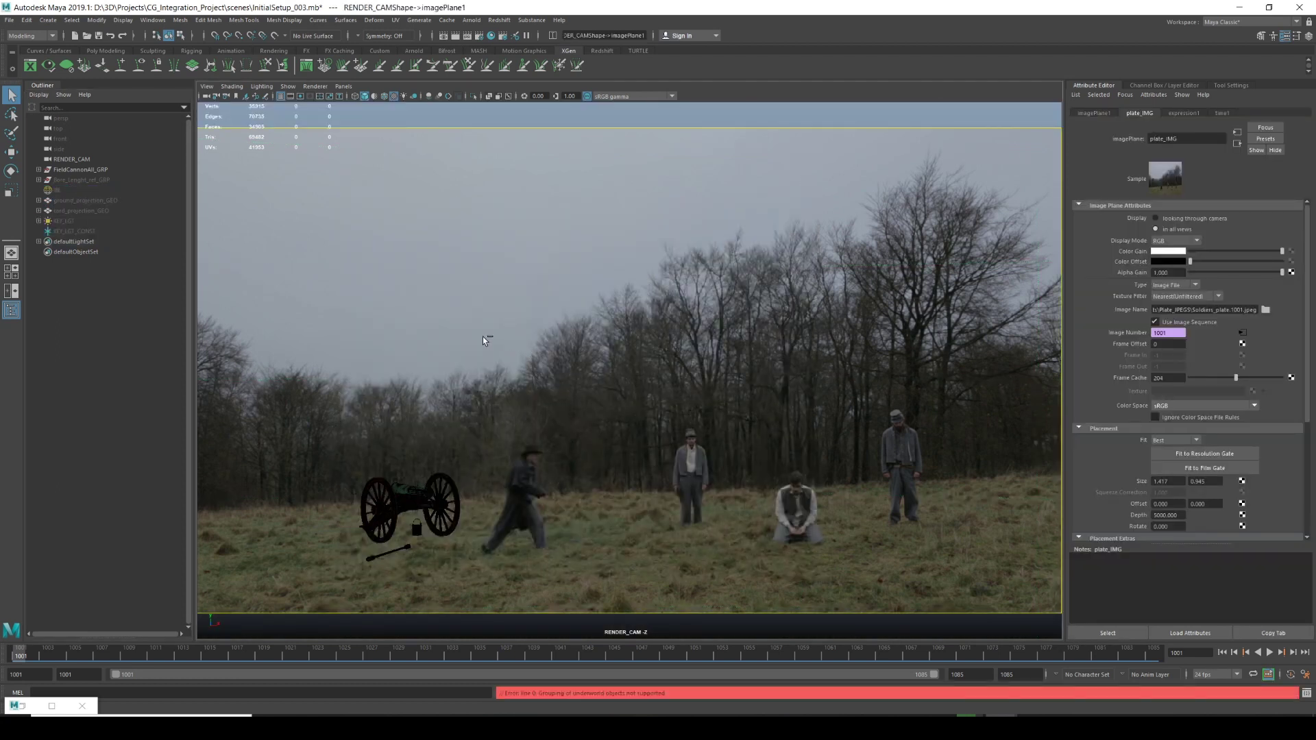
left_click(458, 125)
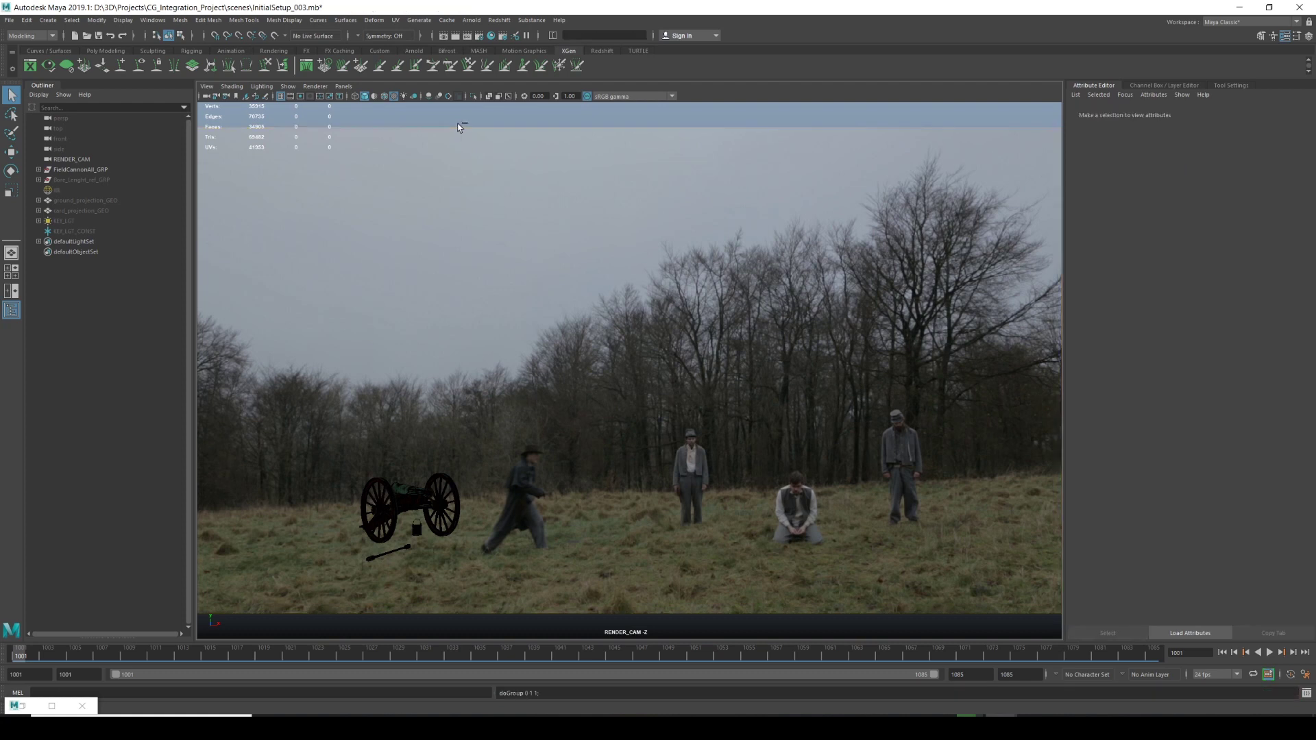
key("ctrl+g")
middle_click_drag(65, 250, 65, 192)
double_click(62, 190)
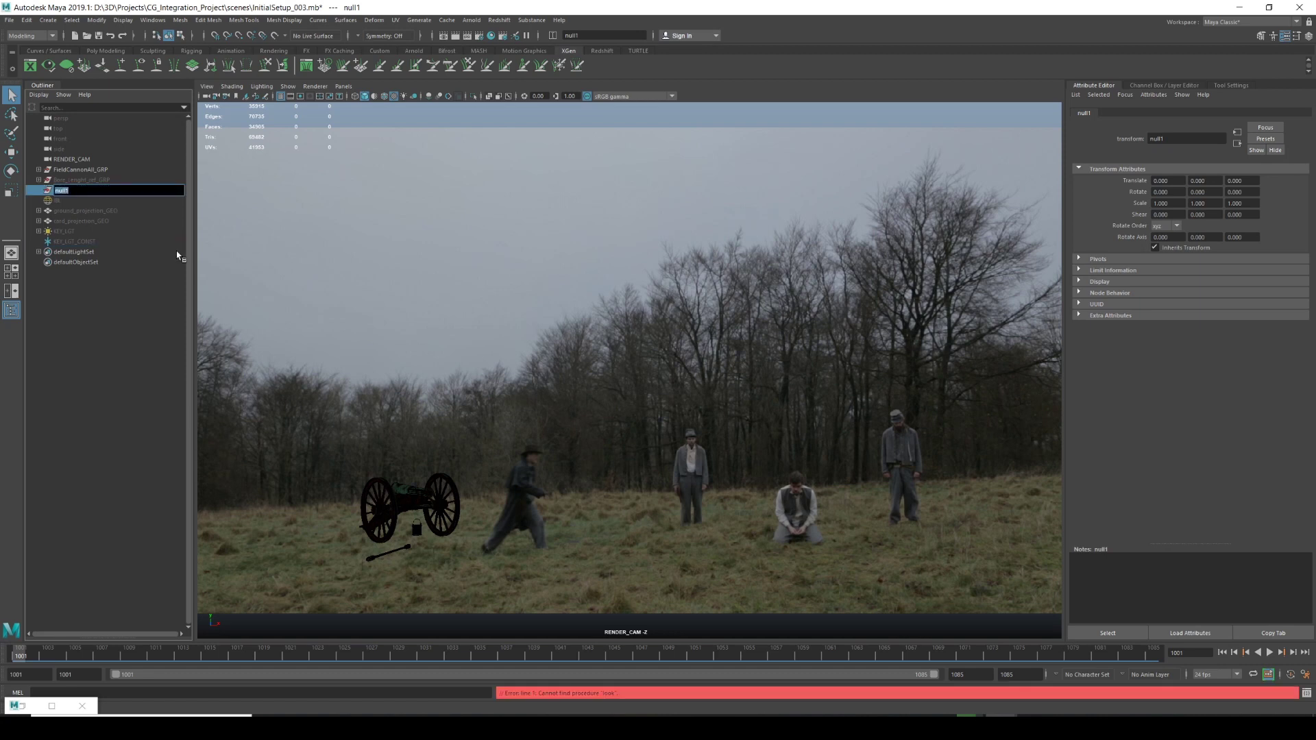
key("BackSpace")
type("________________________")
key("Return")
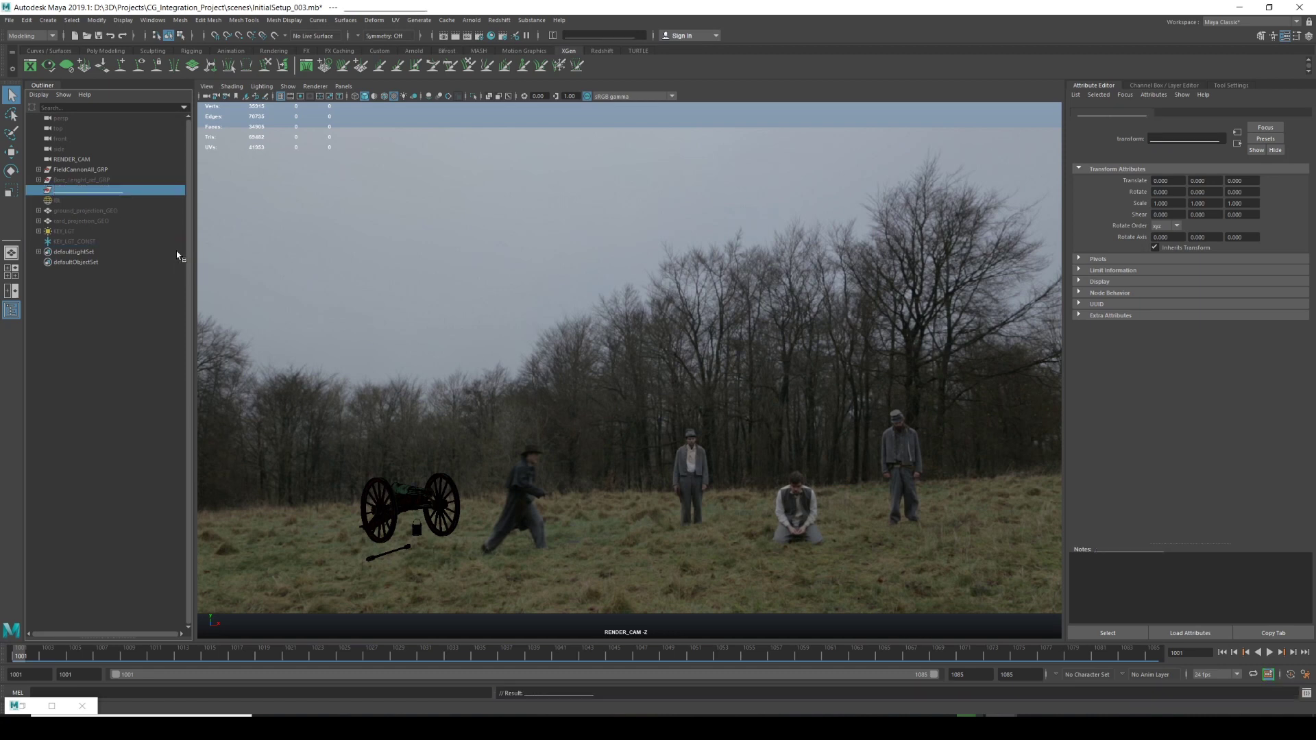
left_click(77, 201)
left_click(72, 192)
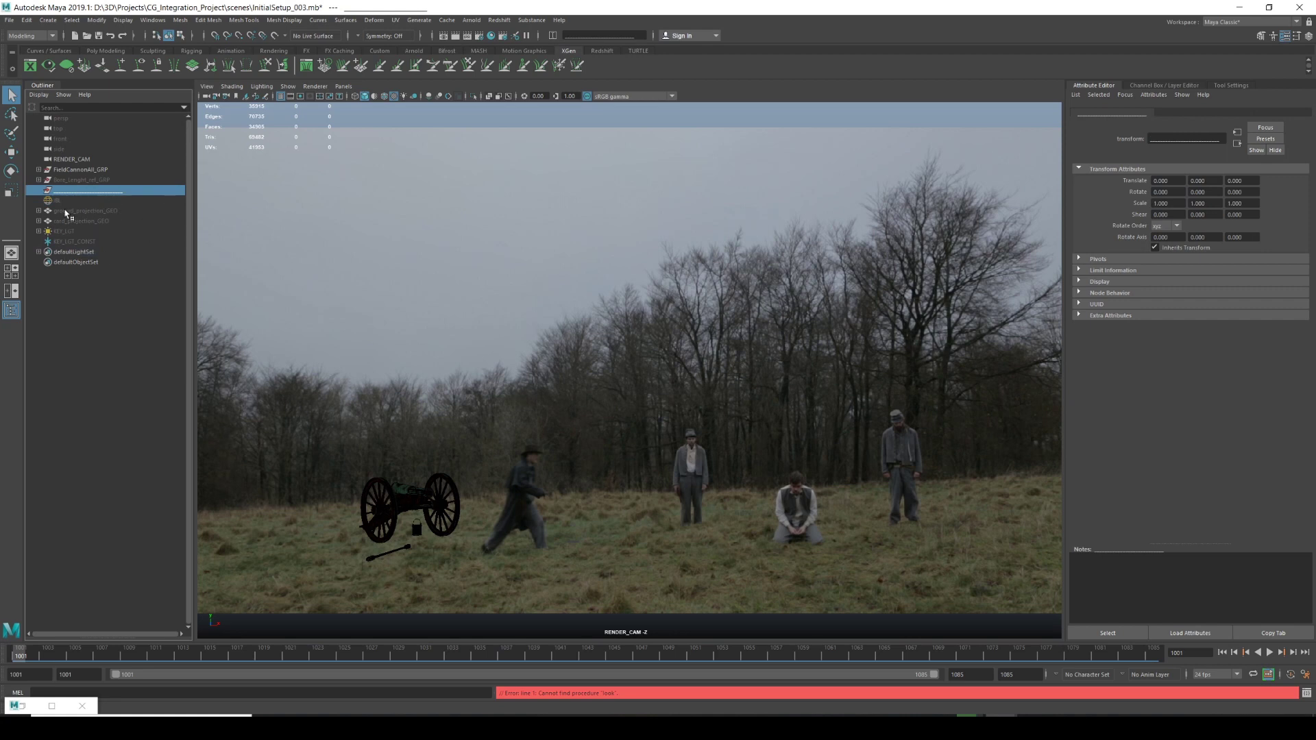
left_click(604, 414)
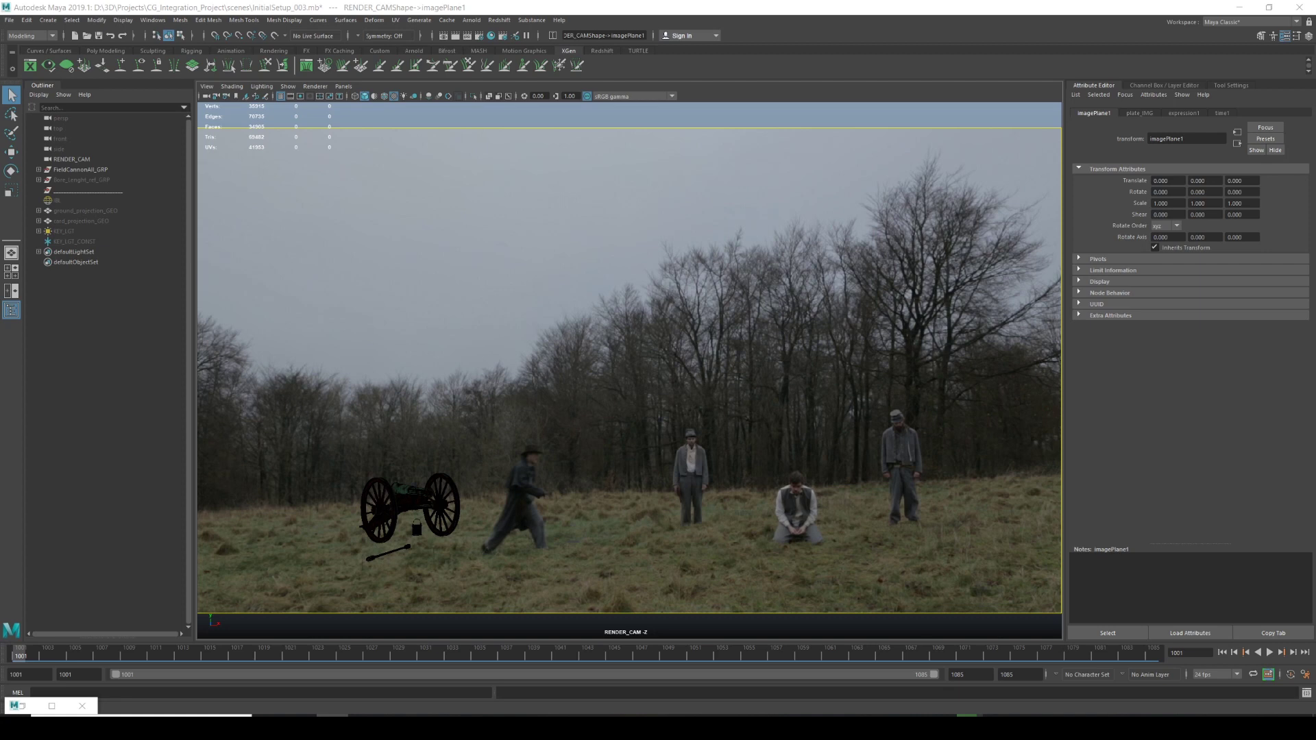
Switch to File Explorer, view Reflection_Plate.jpg from the project's assets folder, and put the image and folder windows away.
left_click_drag(1315, 187, 509, 168)
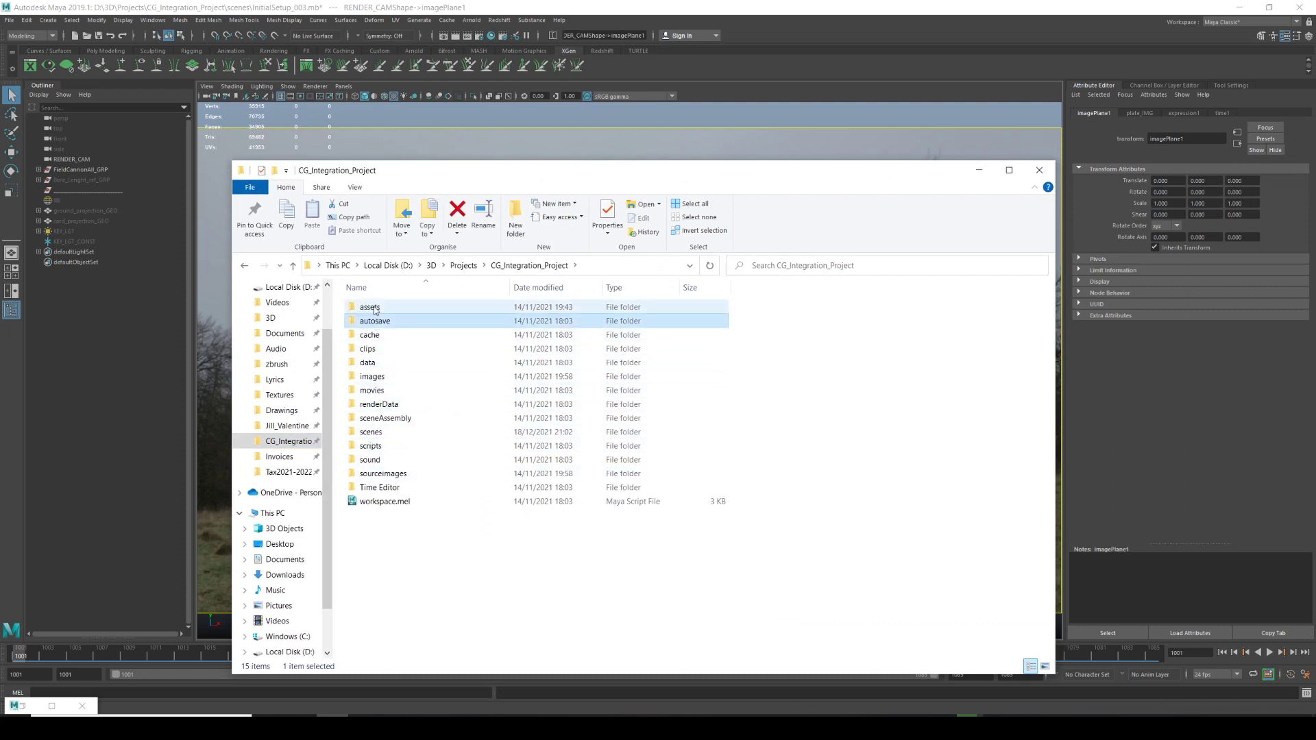
left_click(488, 308)
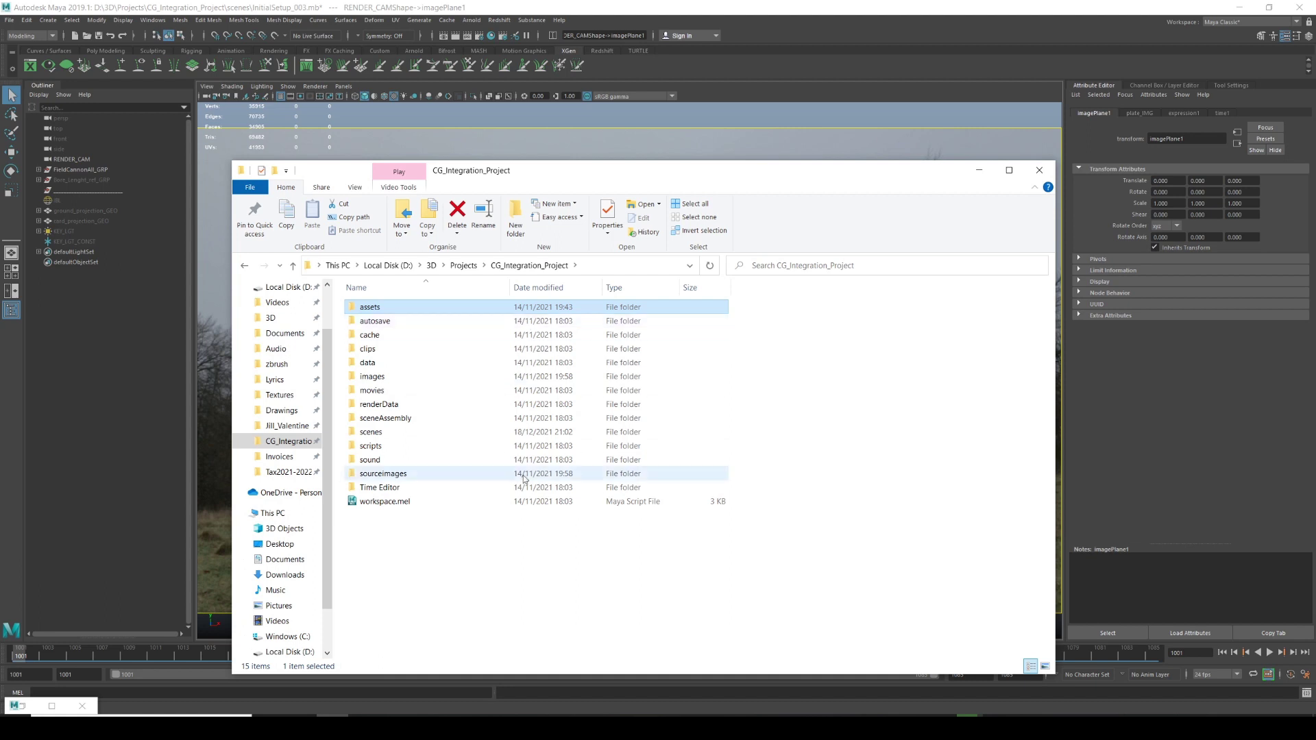
left_click(450, 350)
left_click(520, 350)
key("Right")
key("Right")
key("Right")
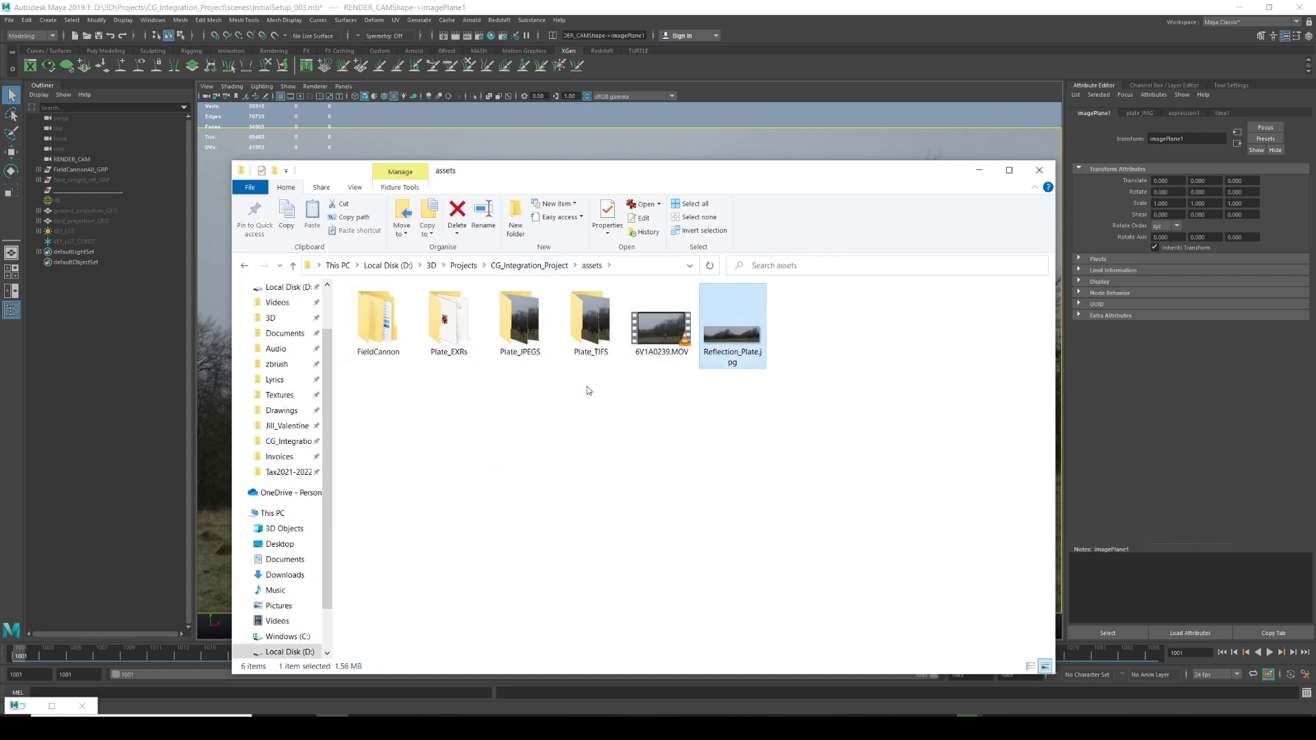
key("Return")
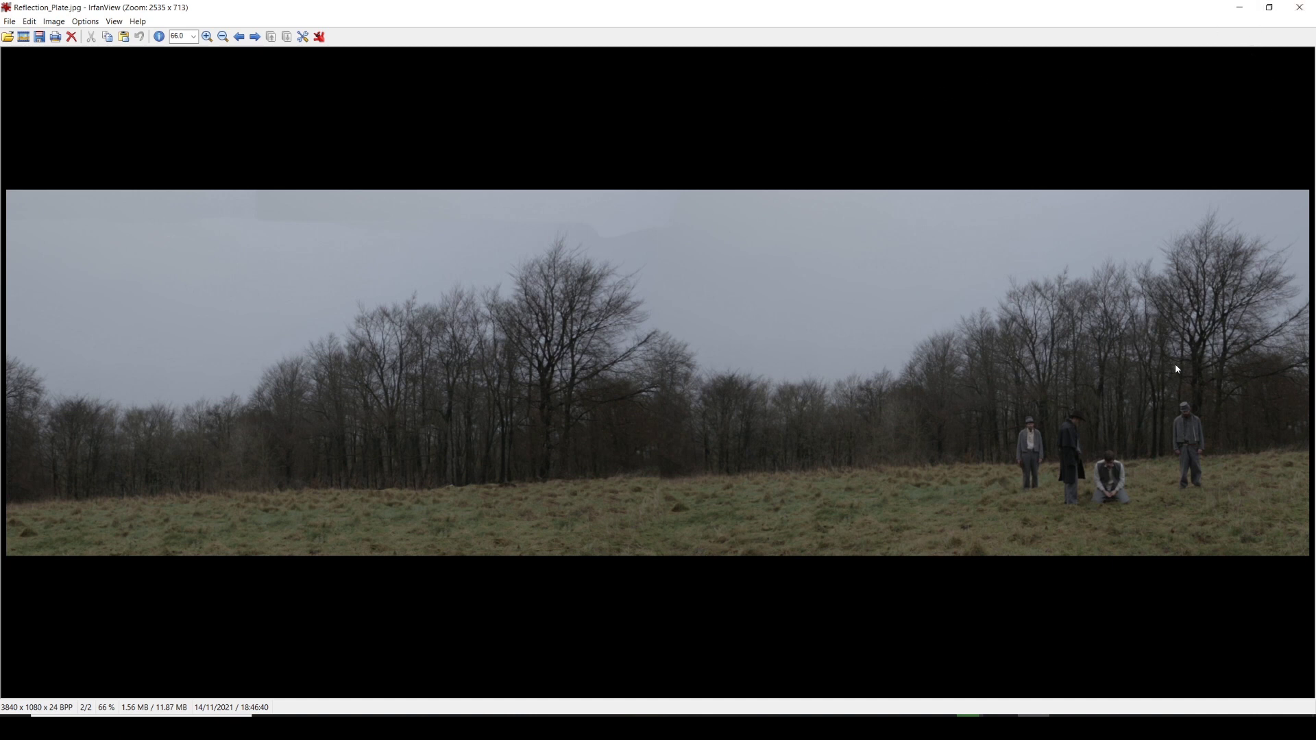
left_click(1288, 7)
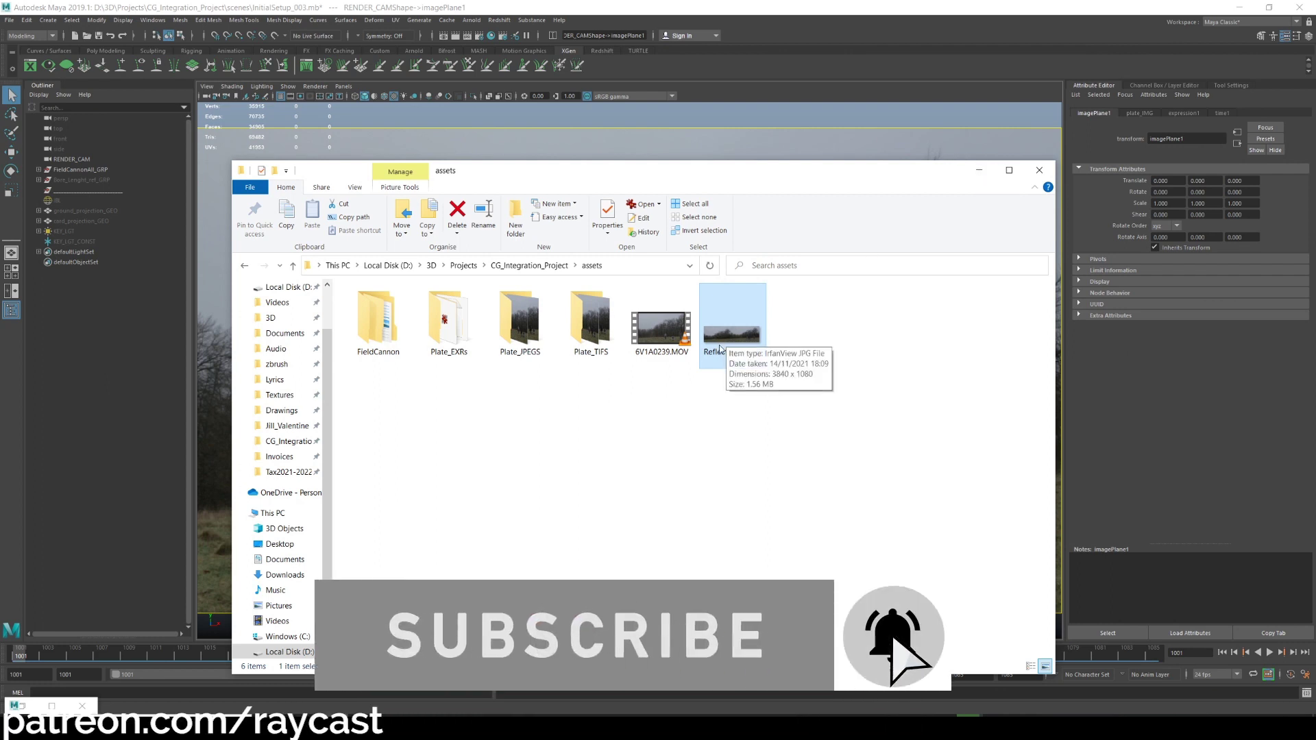
left_click(980, 172)
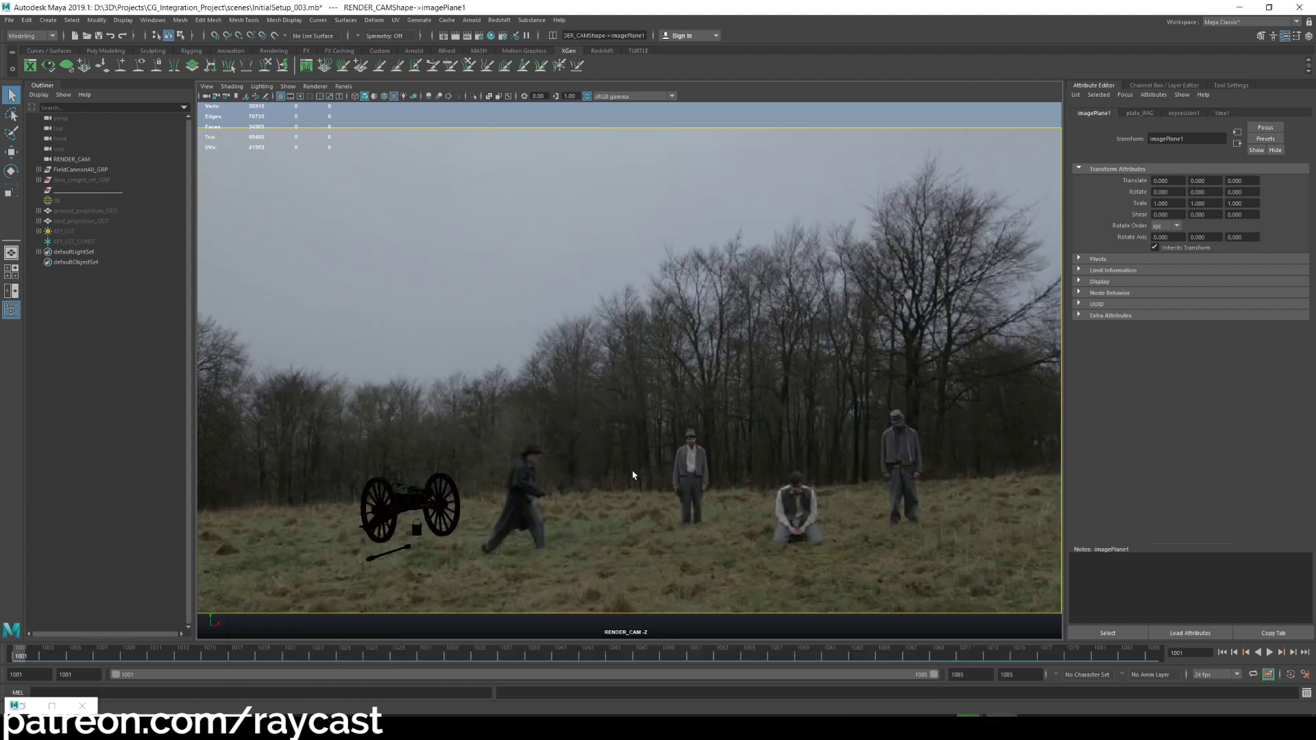
Change the side view to the persp camera and return to the full-size RENDER_CAM view.
key("space")
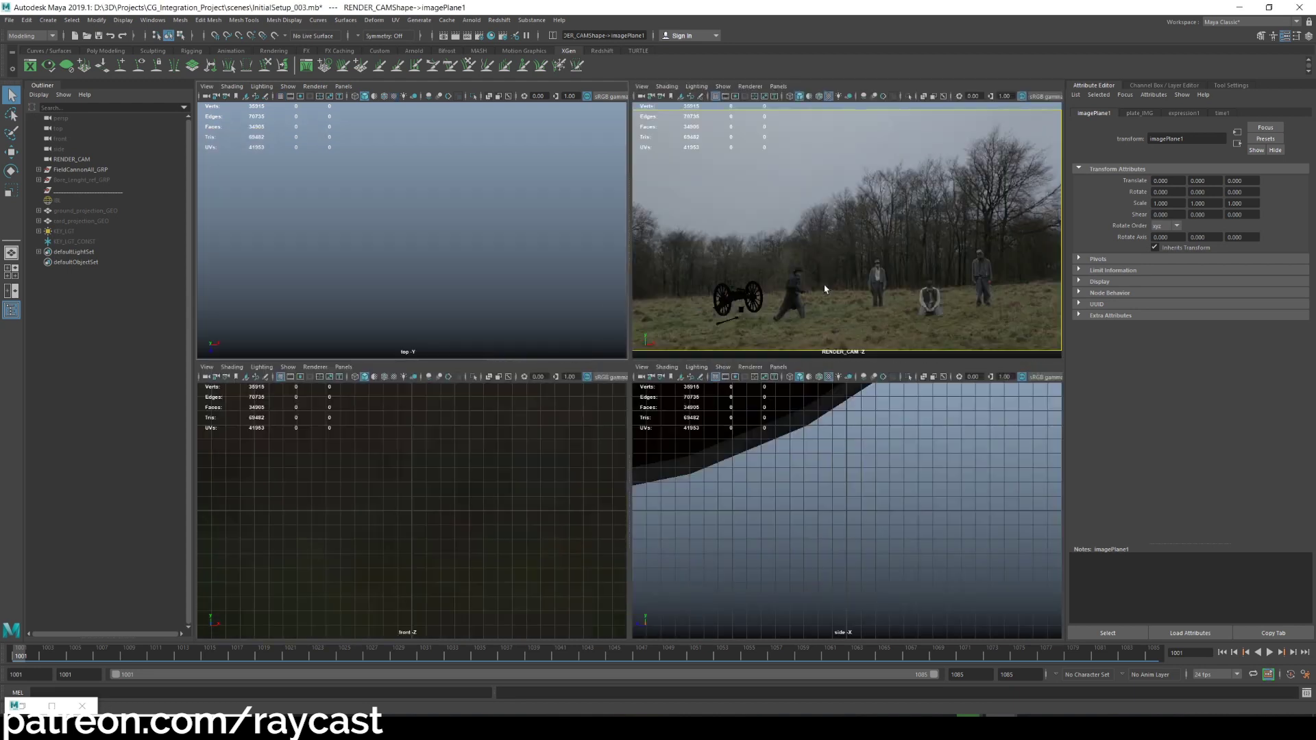
left_click(778, 367)
mouse_move(855, 378)
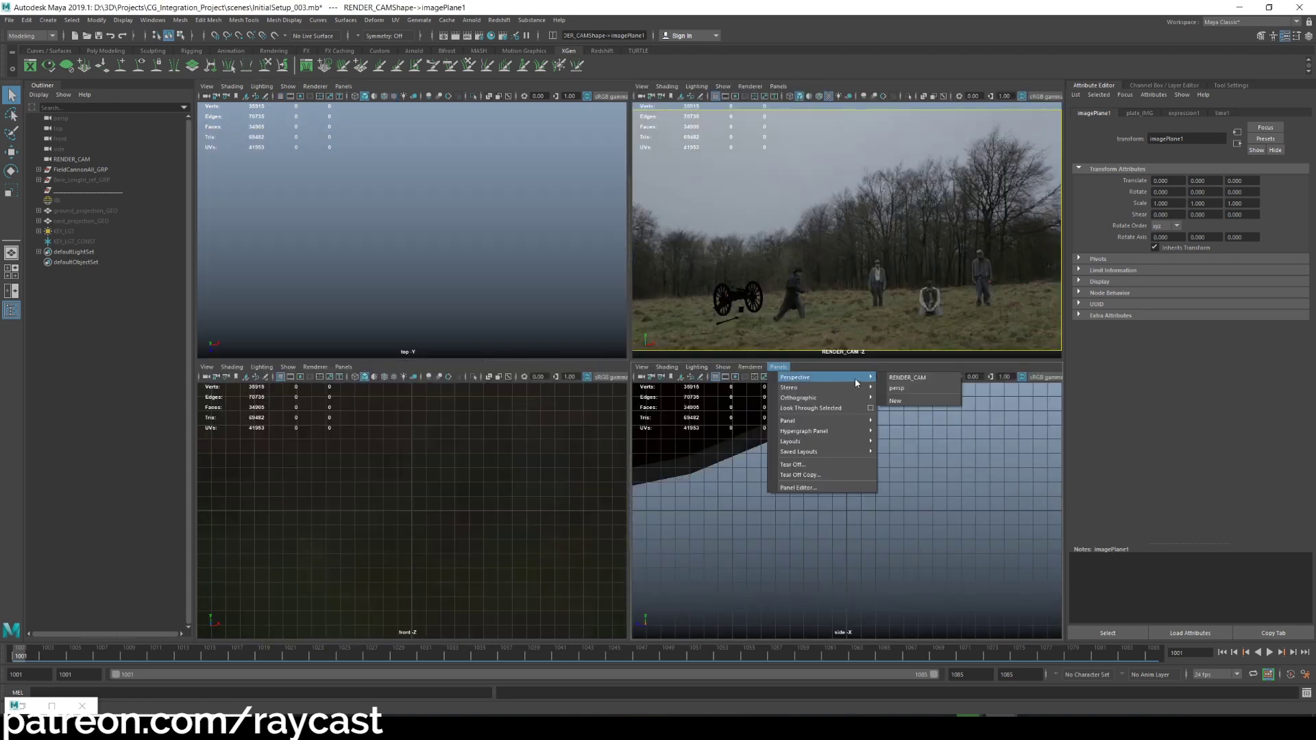
left_click(924, 390)
key("space")
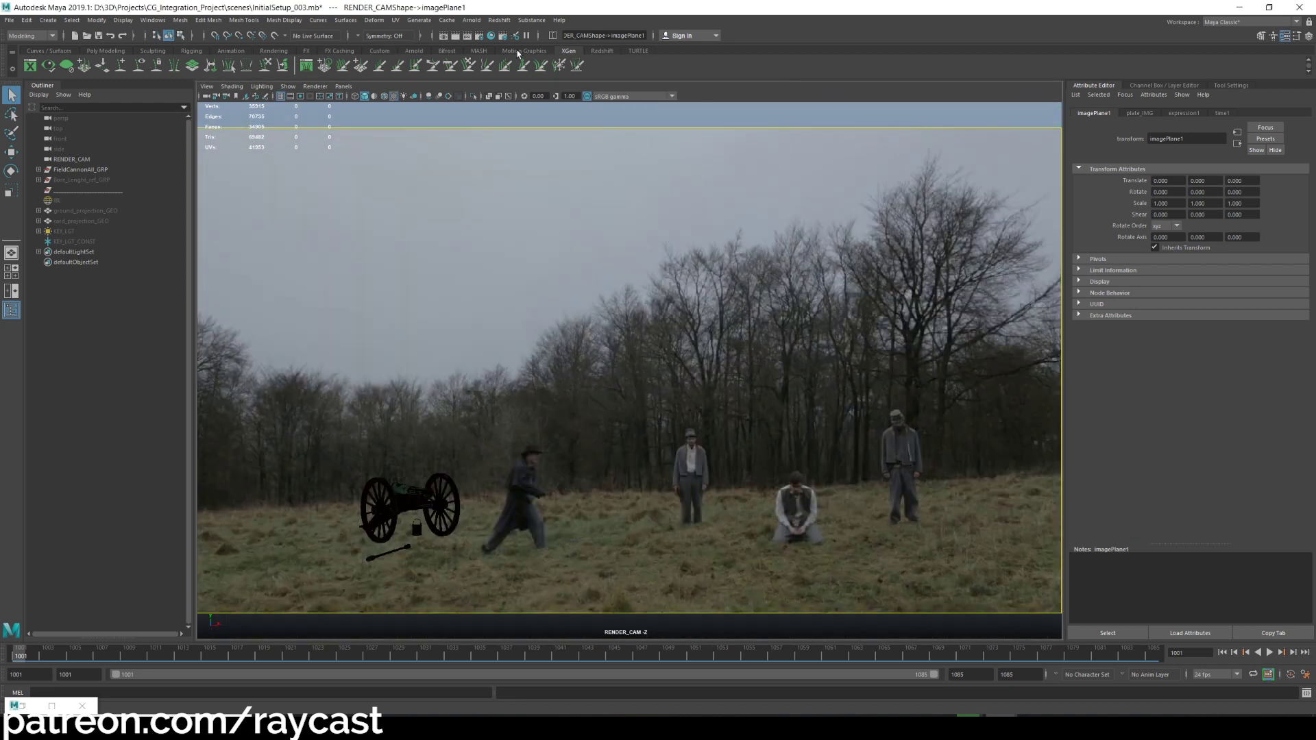
Open the Arnold RenderView and inspect the unlit cannon against the soldiers background plate.
left_click(499, 20)
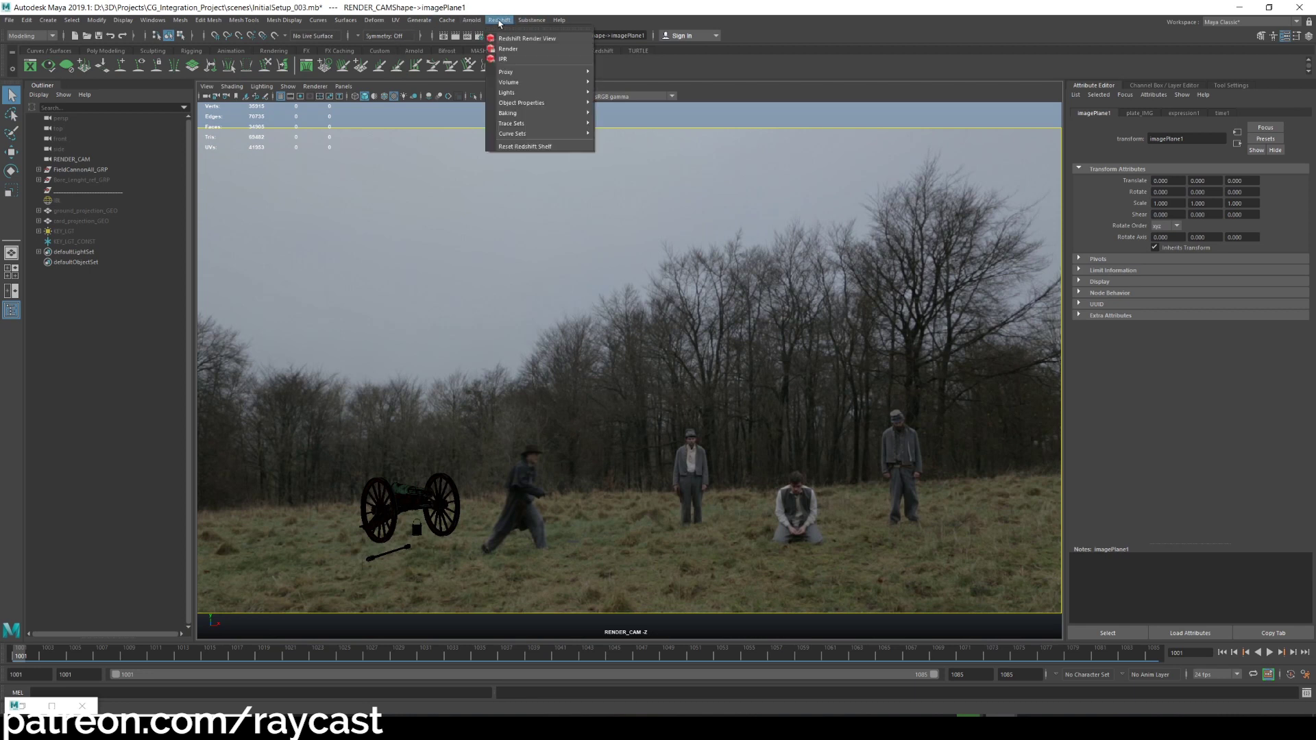
left_click(474, 39)
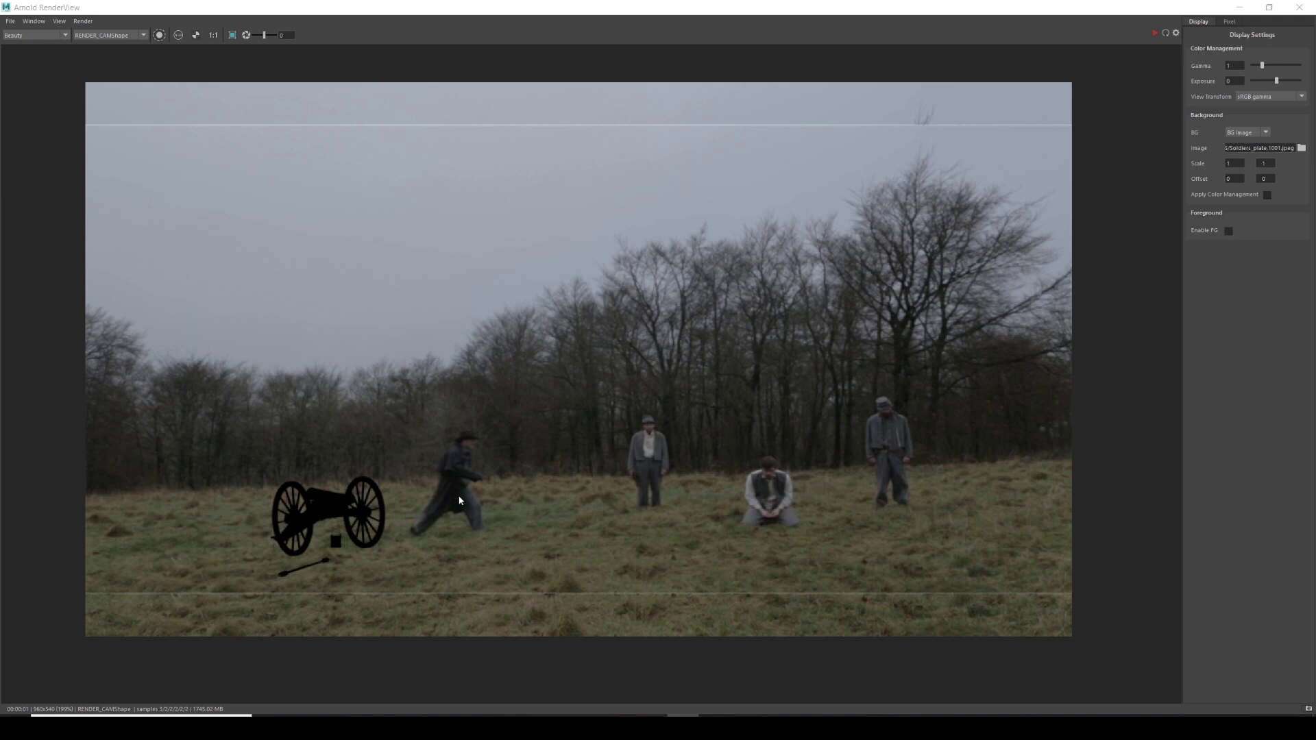
middle_click_drag(459, 501, 490, 493)
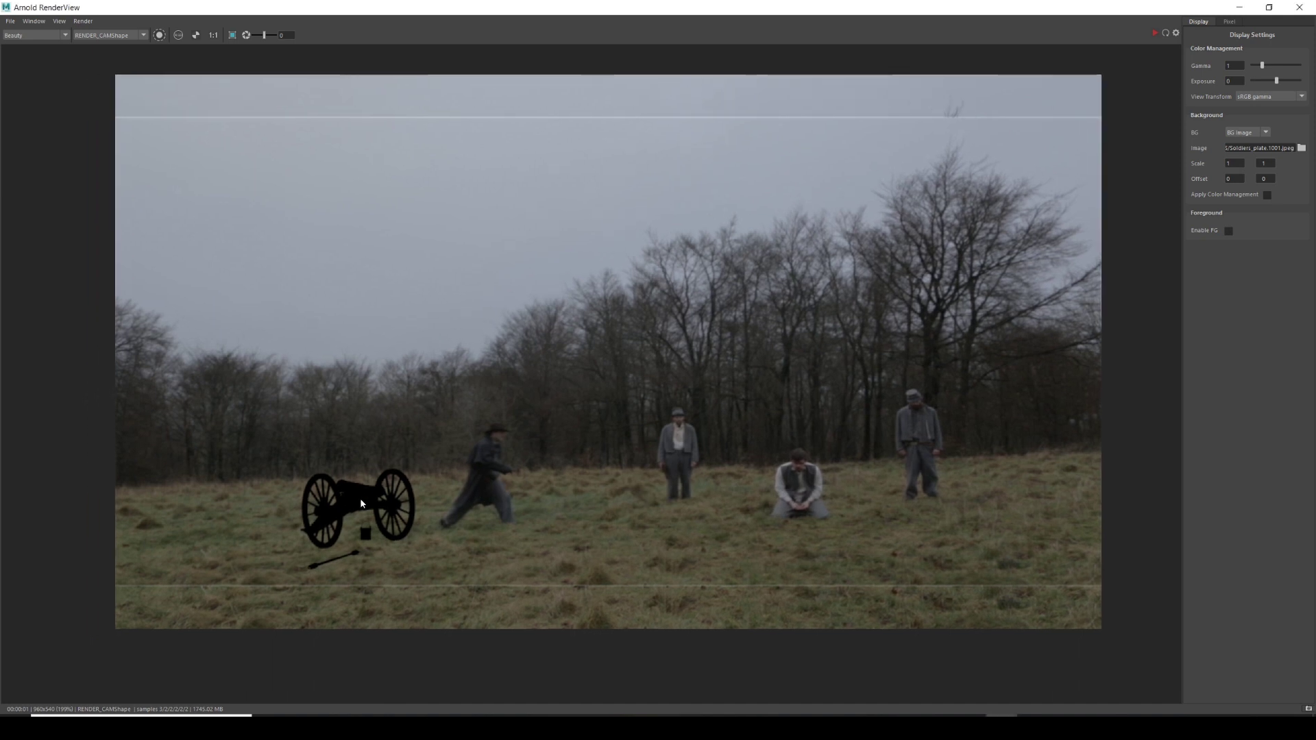
scroll(361, 512, "up", 1)
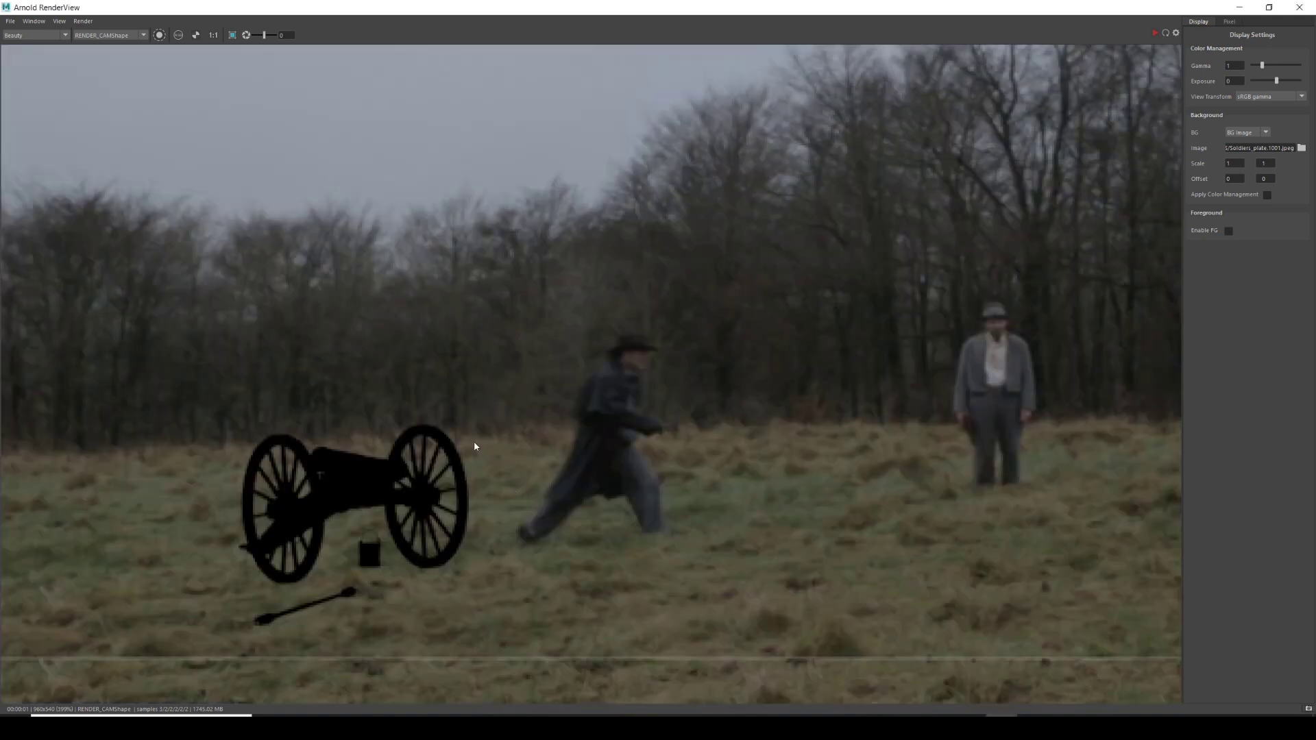
scroll(475, 447, "down", 1)
middle_click_drag(425, 468, 369, 480)
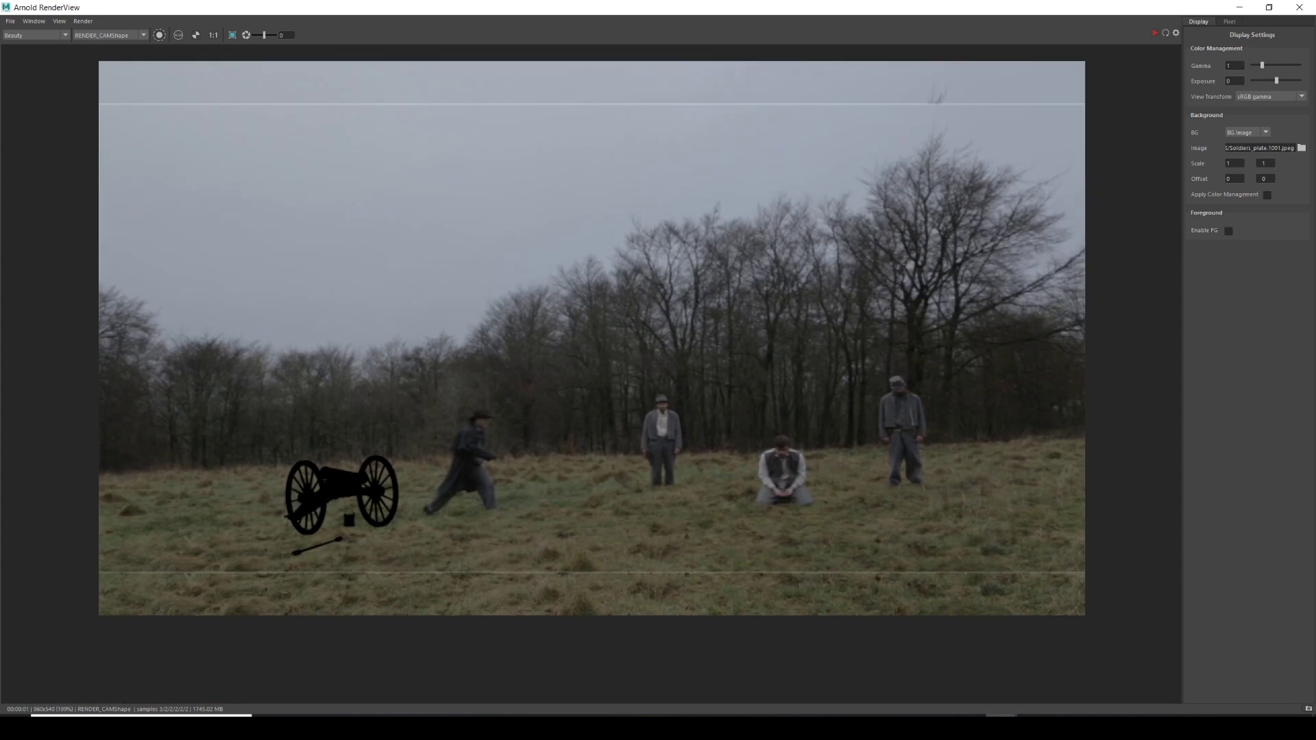
middle_click_drag(885, 317, 904, 351)
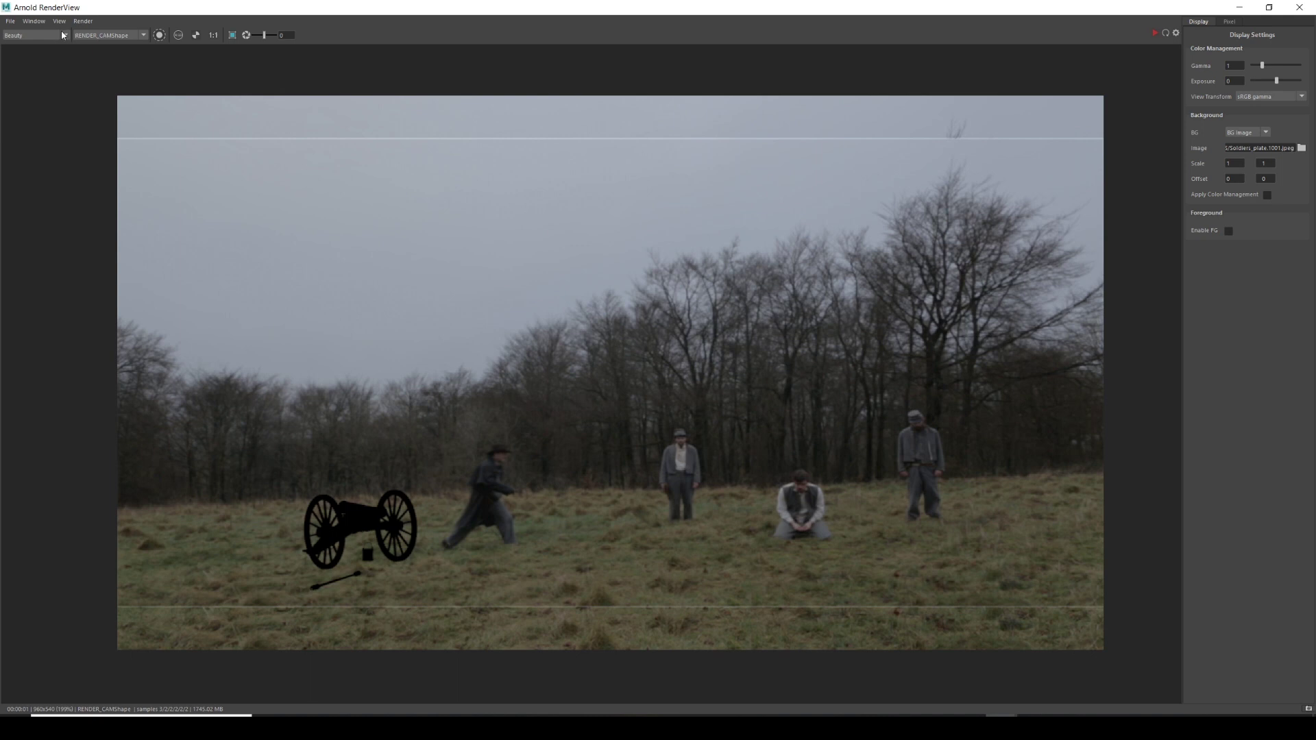
left_click_drag(302, 5, 294, 216)
left_click(499, 20)
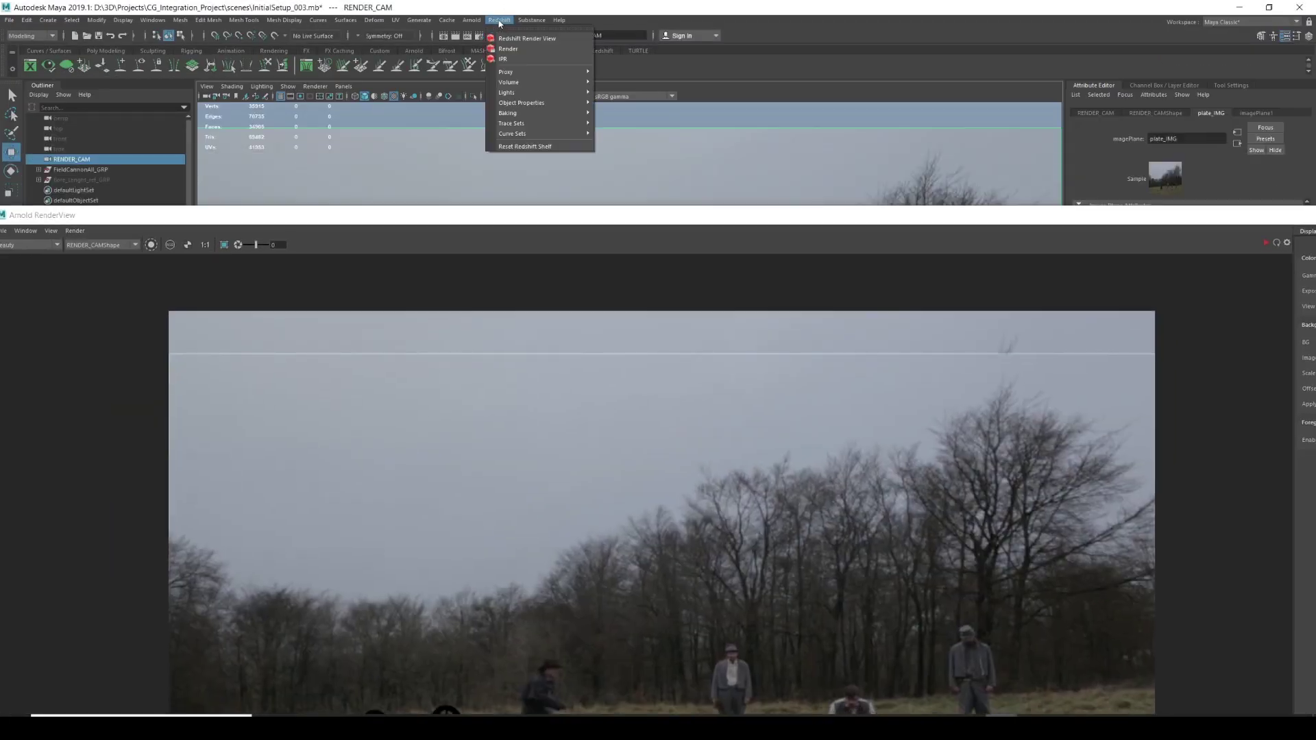
left_click(300, 220)
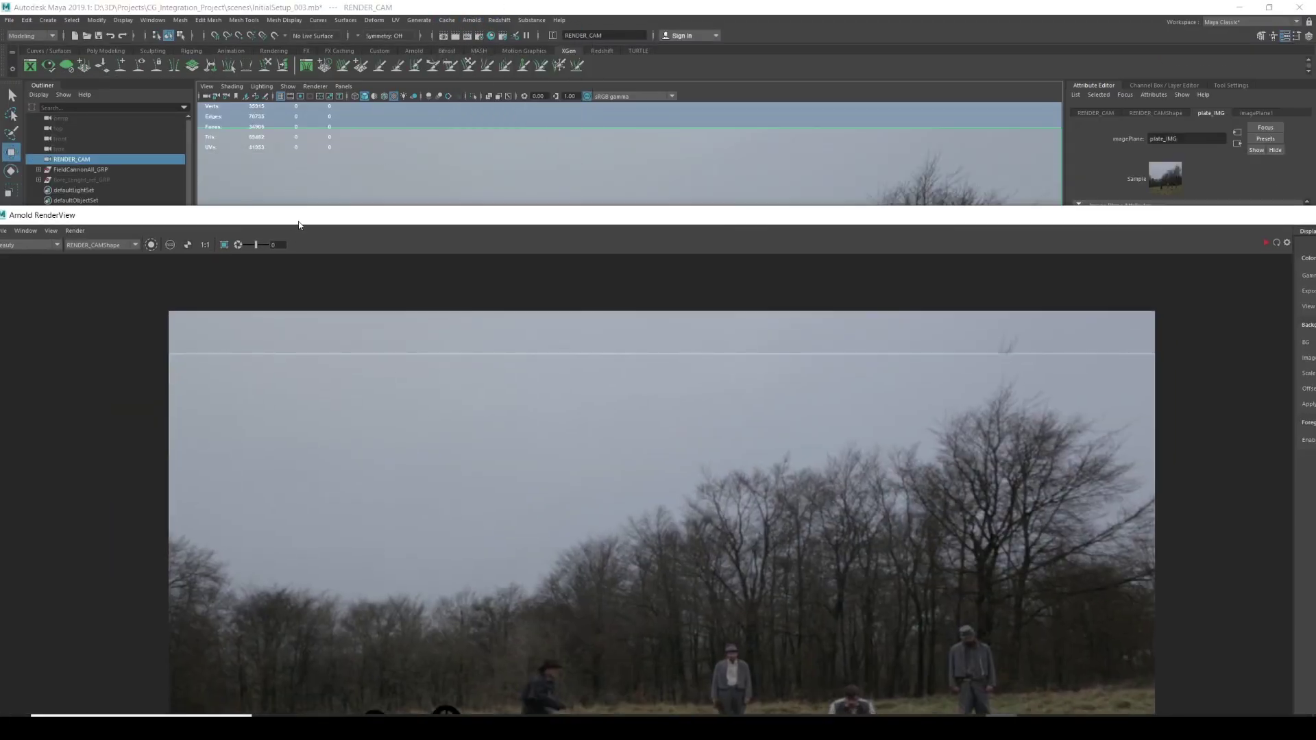
double_click(298, 220)
Replace the frame number and extension in the background image path with .#### and switch the background to BG Color.
left_click(1177, 33)
left_click(1250, 135)
left_click(1249, 135)
left_click(1252, 147)
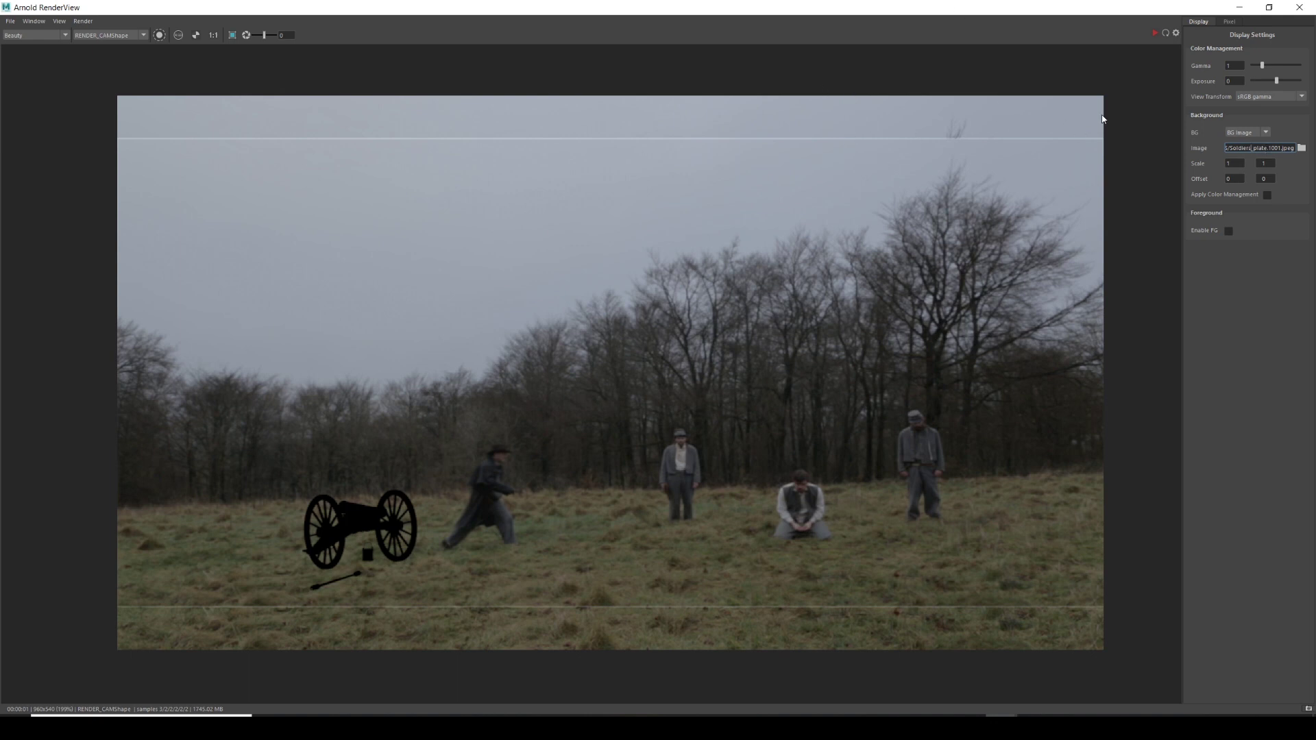
key("BackSpace")
key("BackSpace")
key("BackSpace")
key("BackSpace")
key("BackSpace")
type(".####")
left_click(1244, 132)
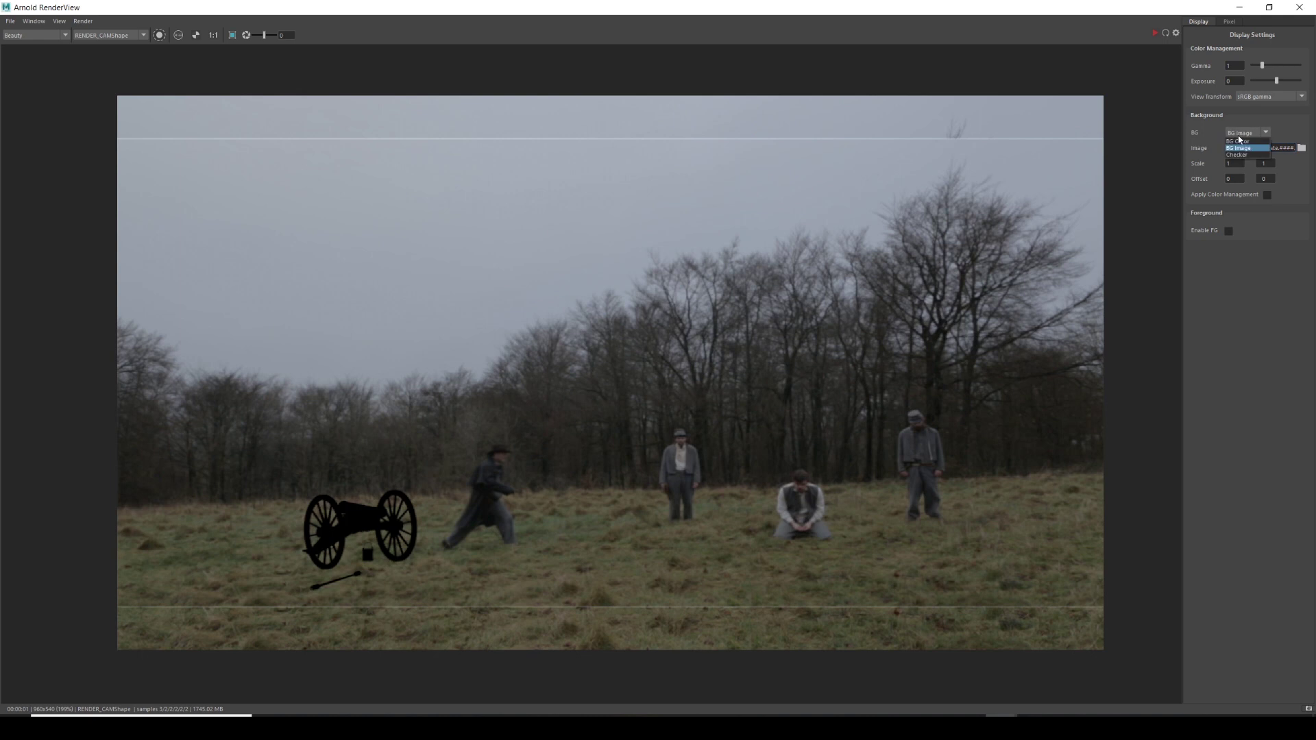
left_click(1241, 141)
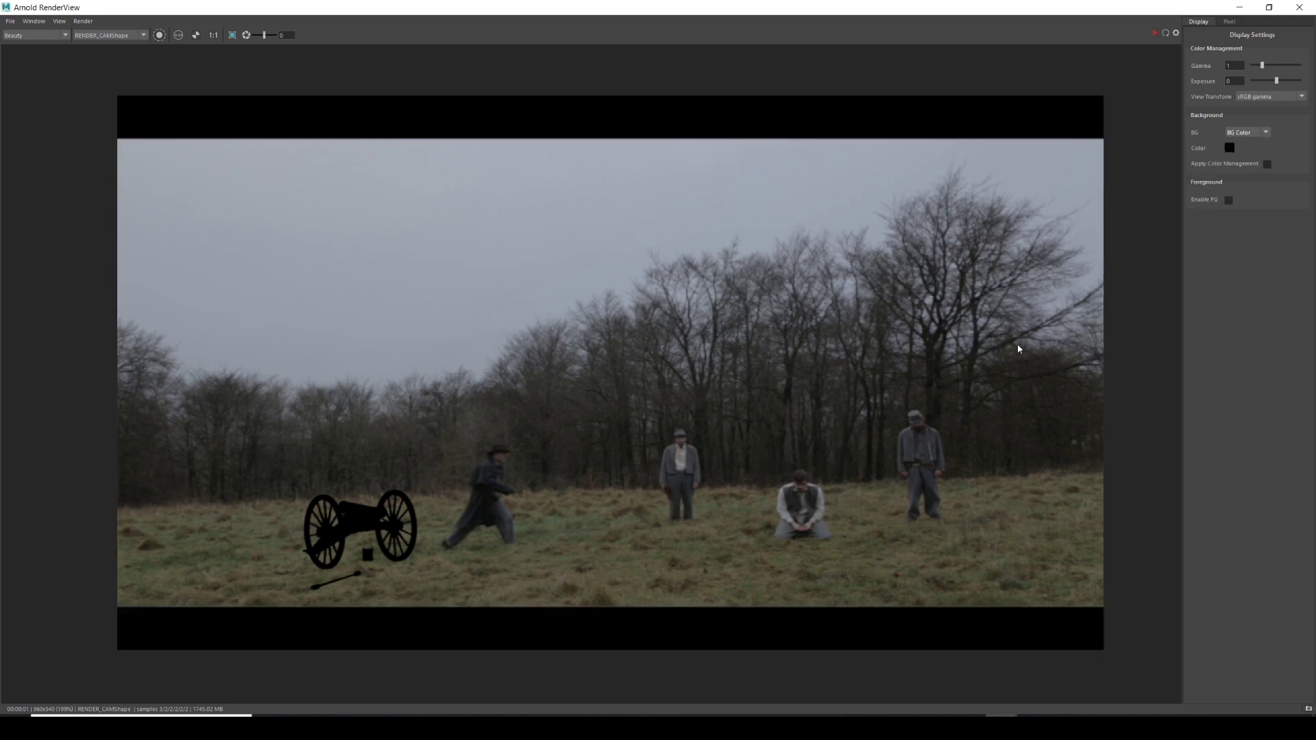
Put the Arnold RenderView away and open the Environment settings of RENDER_CAM's camera shape.
left_click(1239, 7)
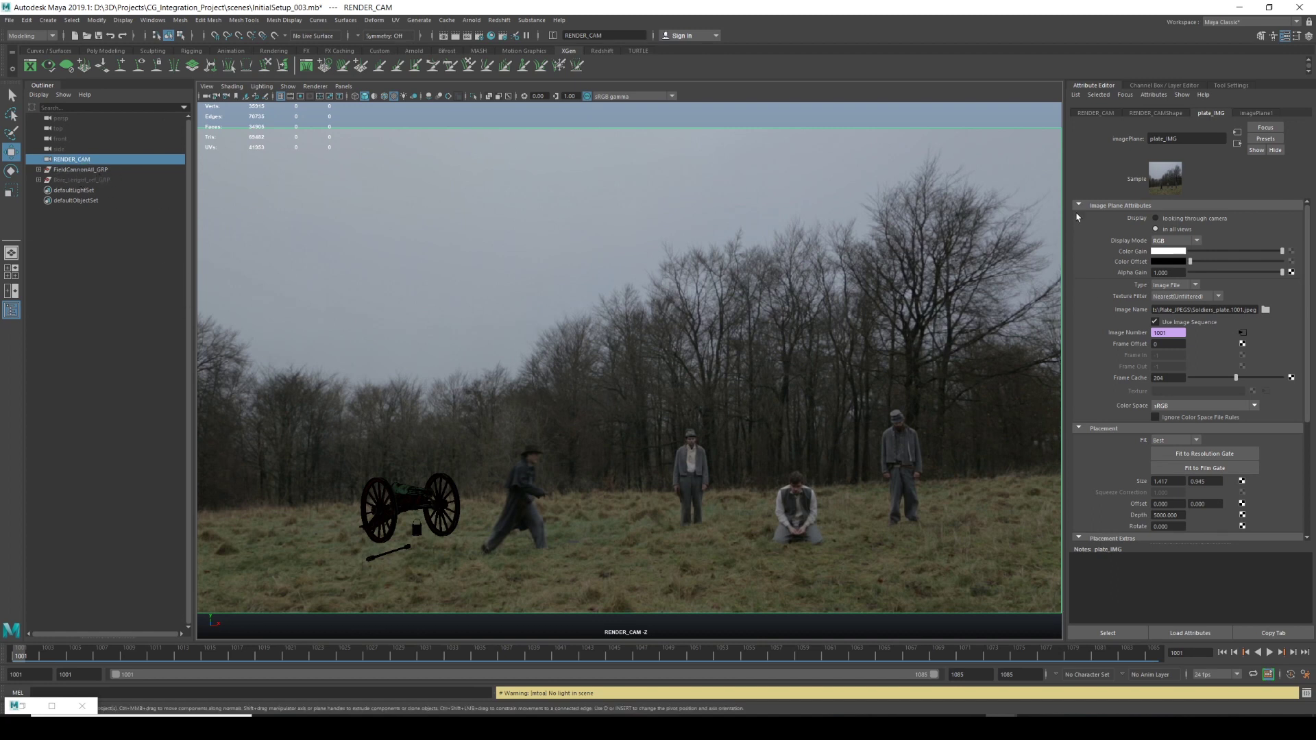
left_click(83, 160)
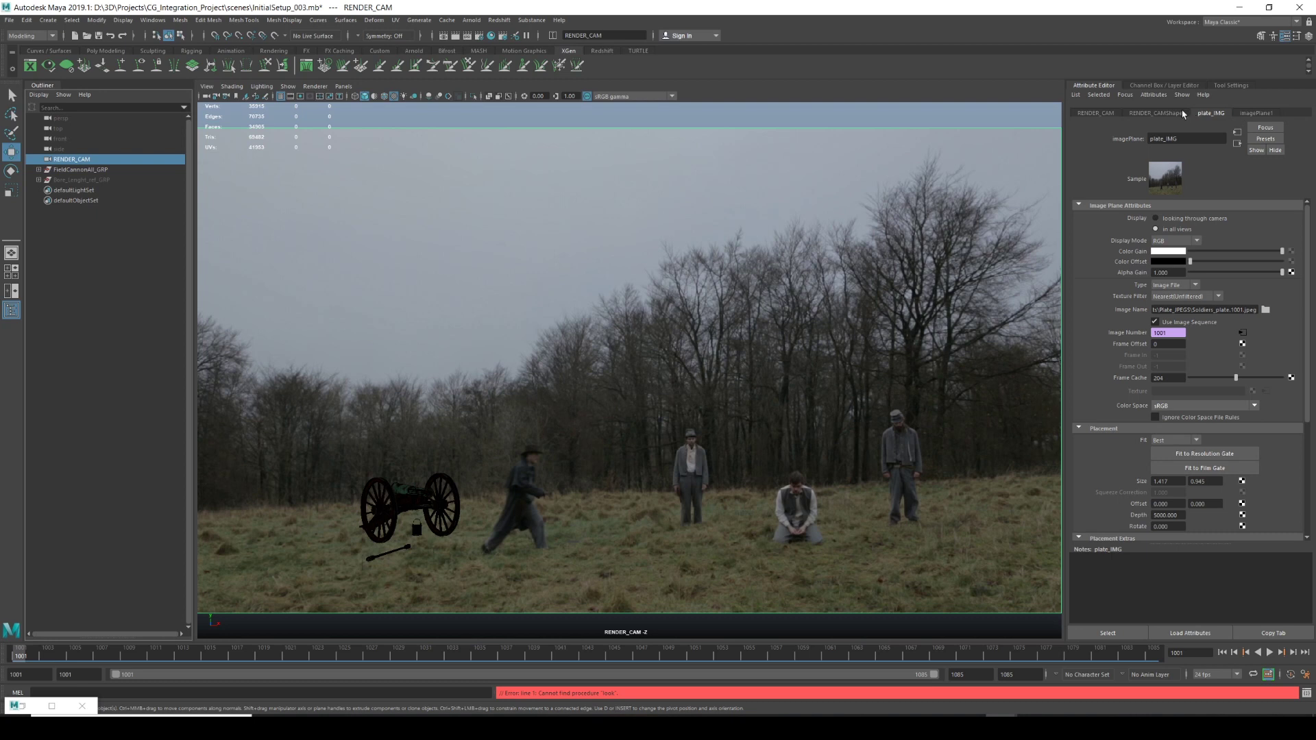
left_click(1159, 114)
scroll(1129, 425, "down", 5)
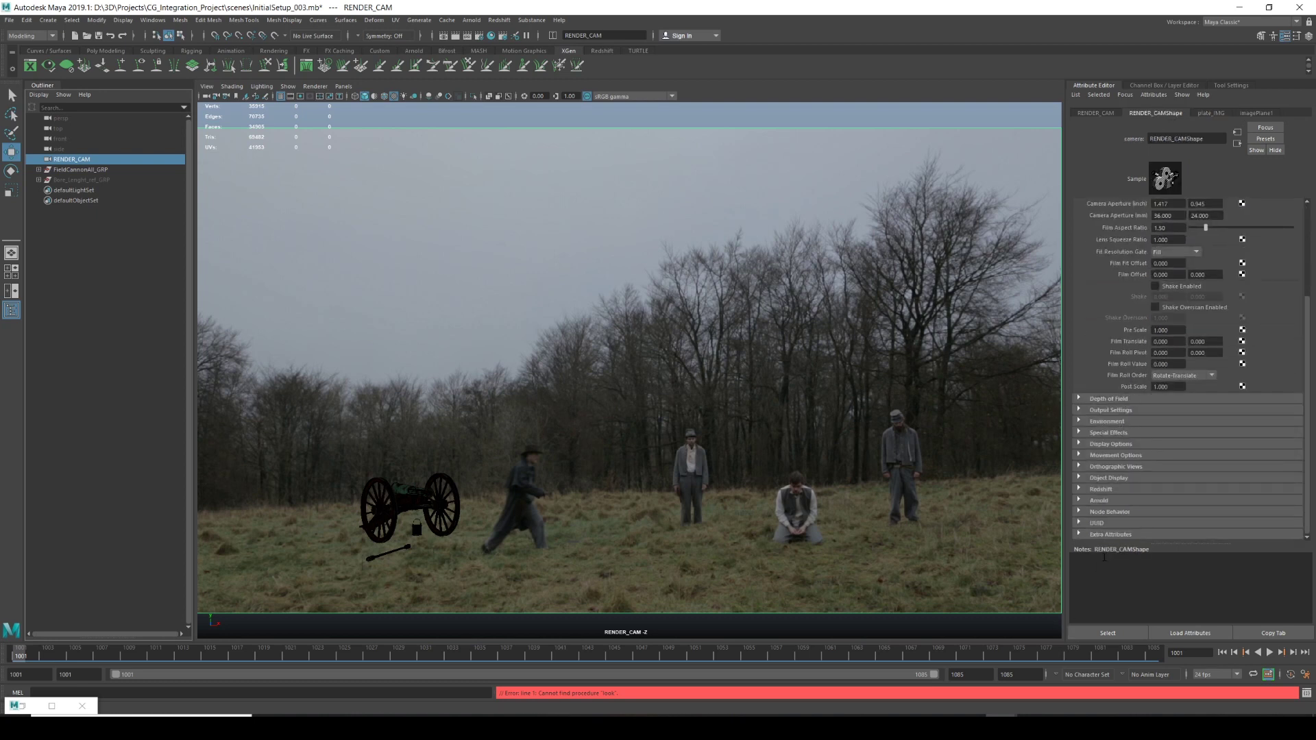
left_click(1102, 423)
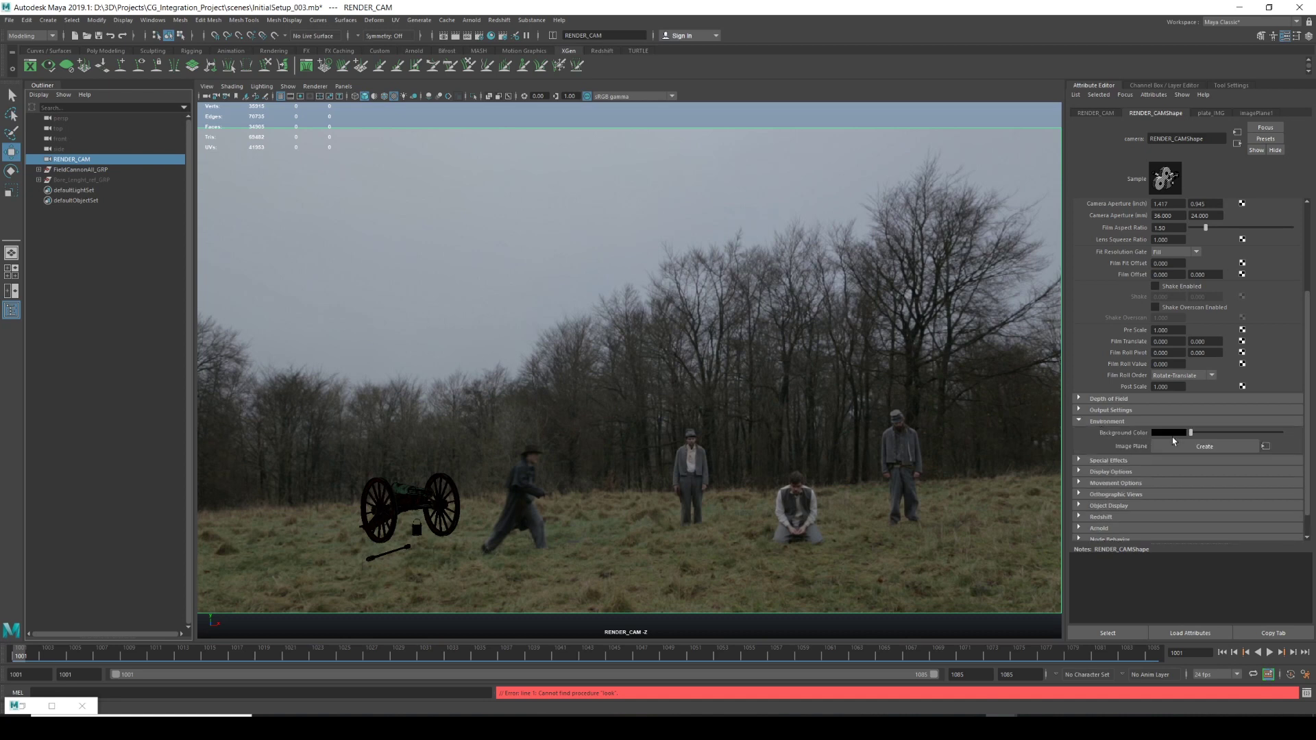
Inspect the plate_IMG image plane's name, image file path and placement depth.
left_click(1211, 113)
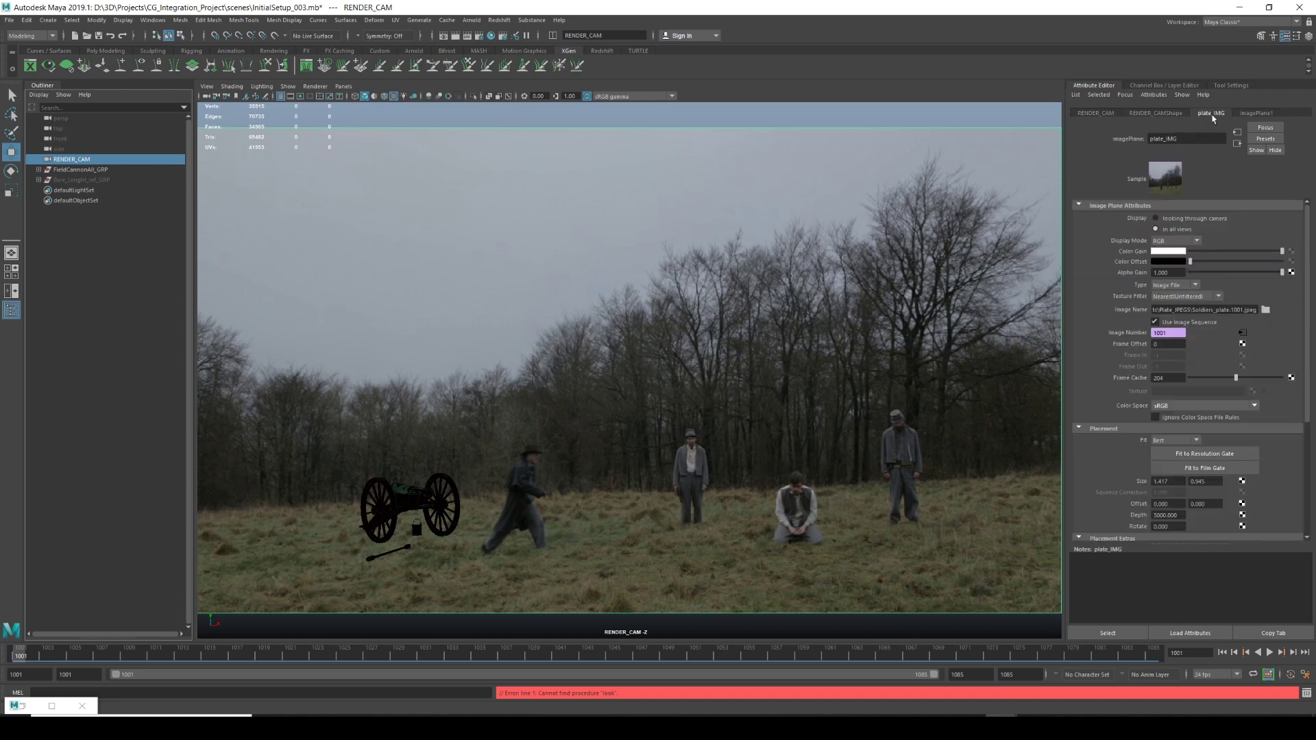
left_click_drag(1181, 139, 1146, 142)
left_click_drag(1222, 310, 1292, 313)
left_click(1225, 309)
left_click_drag(1154, 310, 1142, 312)
triple_click(1161, 312)
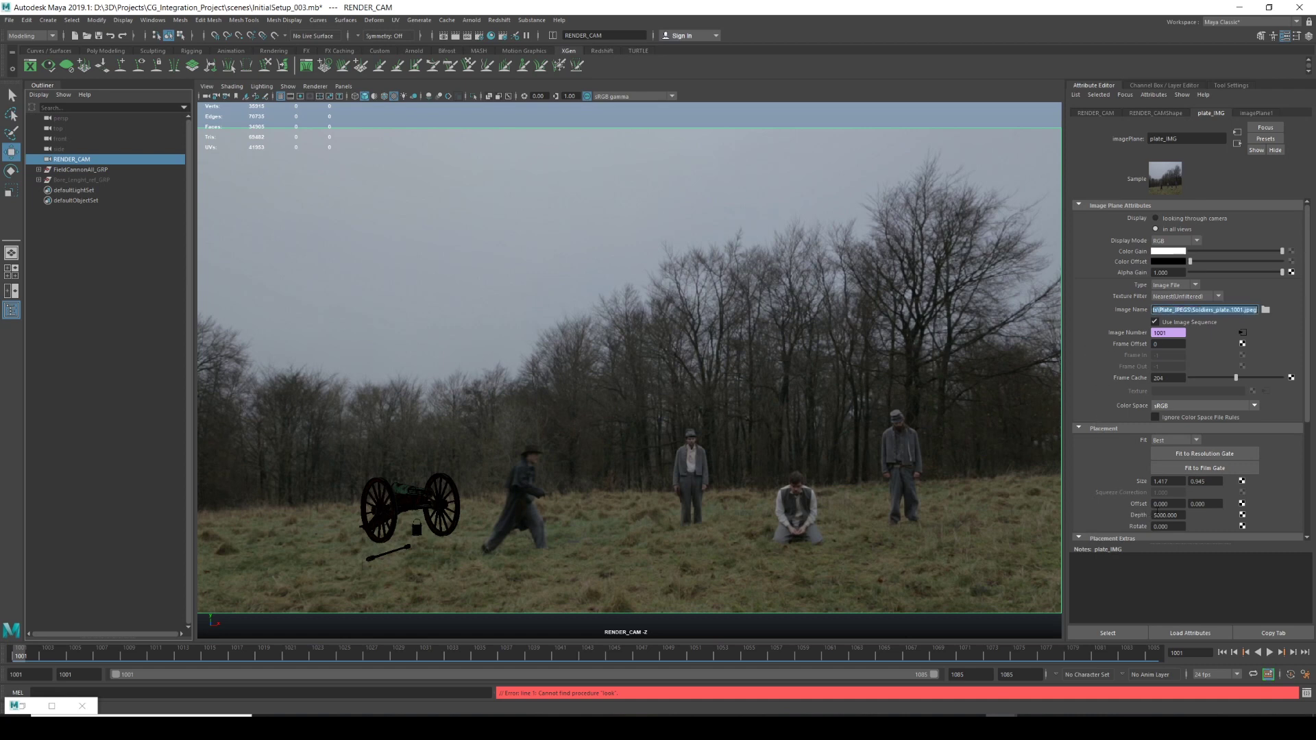
left_click(1165, 515)
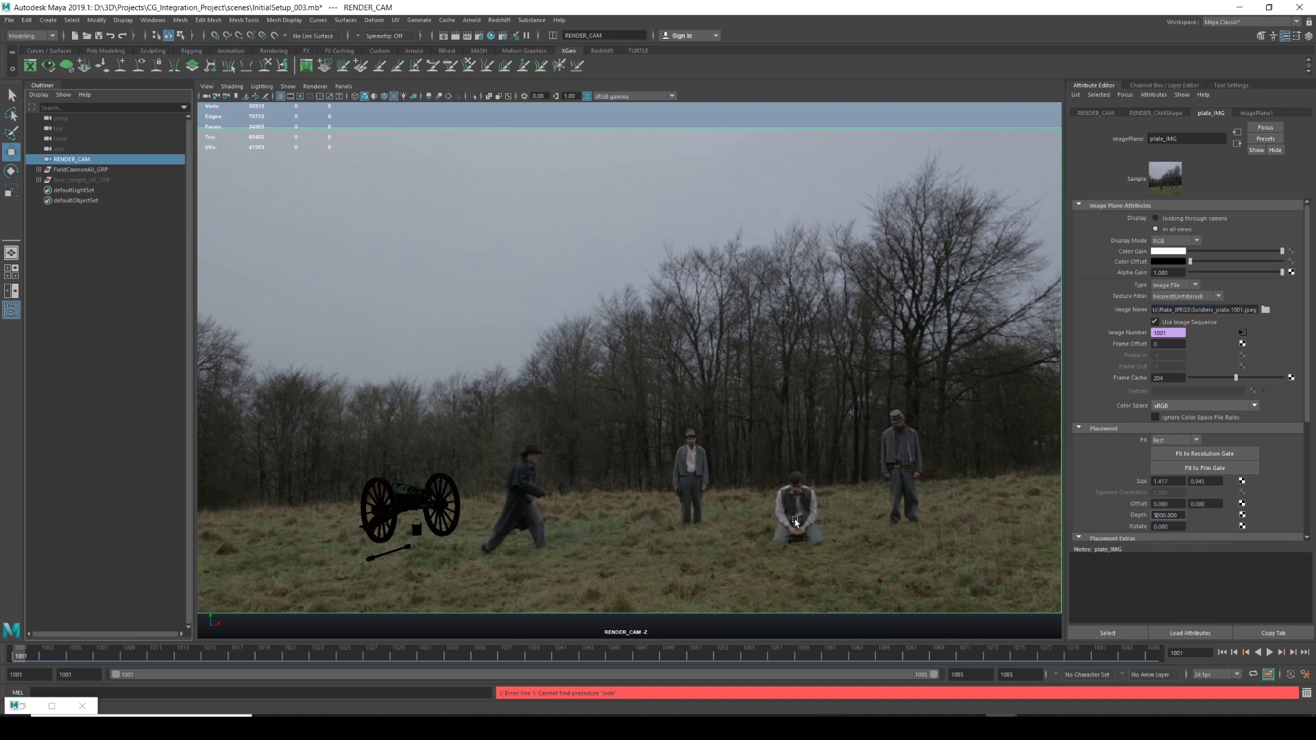
Switch the viewport to the persp camera and view RENDER_CAM with its image plane from outside.
left_click(343, 87)
mouse_move(384, 96)
left_click(473, 107)
scroll(768, 329, "down", 5)
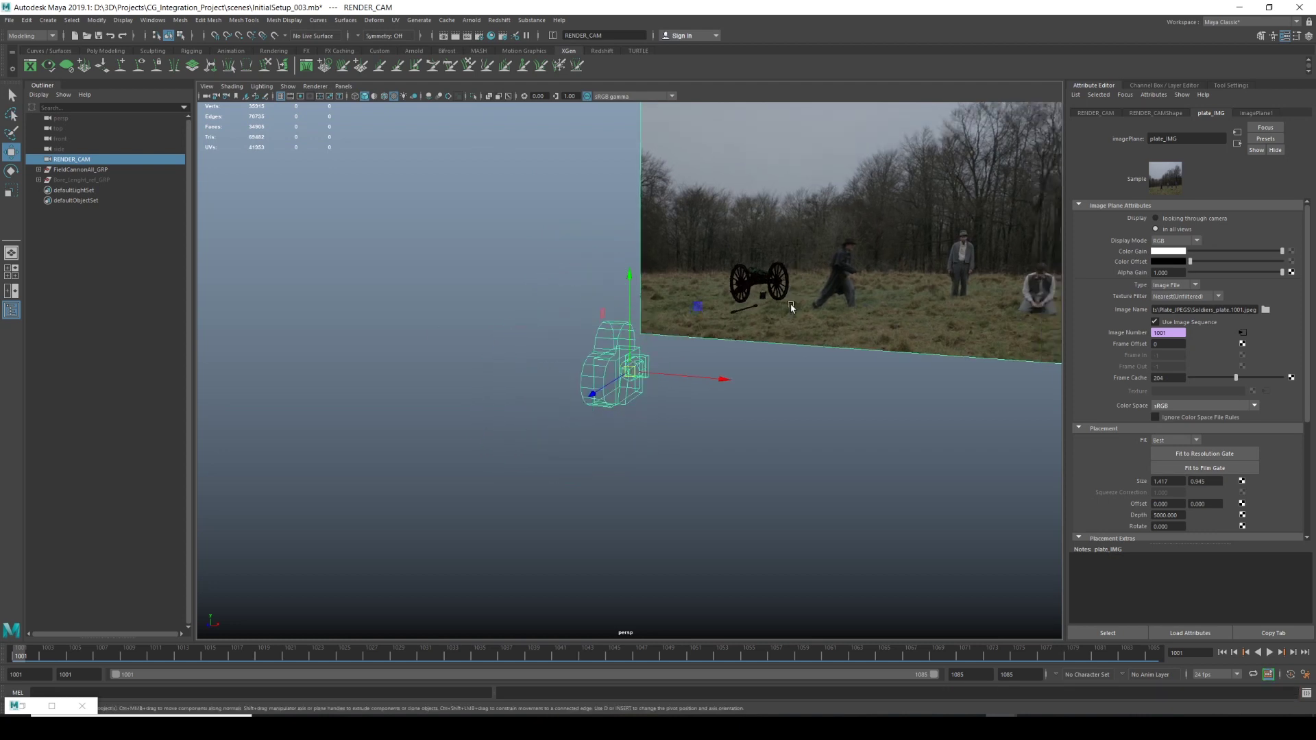
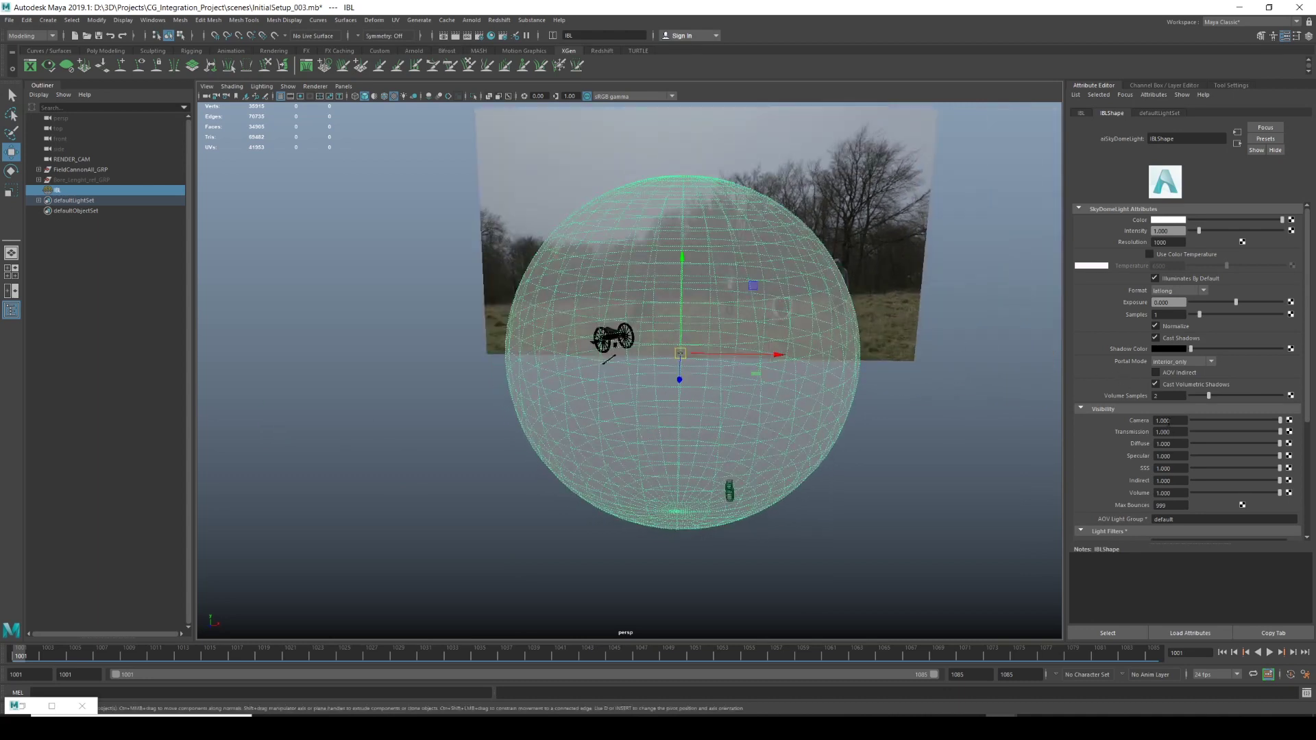
Scale the IBL skydome up uniformly to about 1.585 so it surrounds more of the scene.
left_click_drag(822, 355, 849, 354, "alt")
key("r")
left_click_drag(849, 354, 745, 379, "alt")
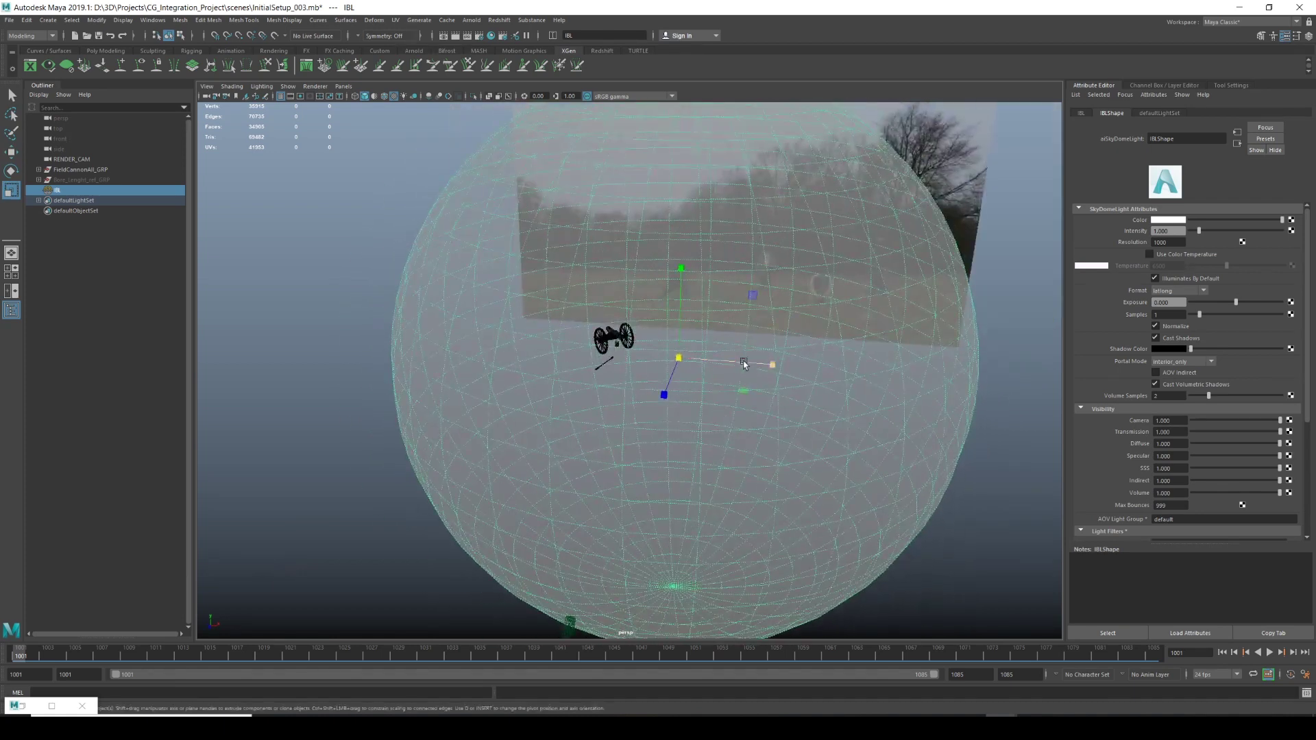
Map a File texture to the IBL skydome light's Color and open the browser for its image file.
left_click(1292, 220)
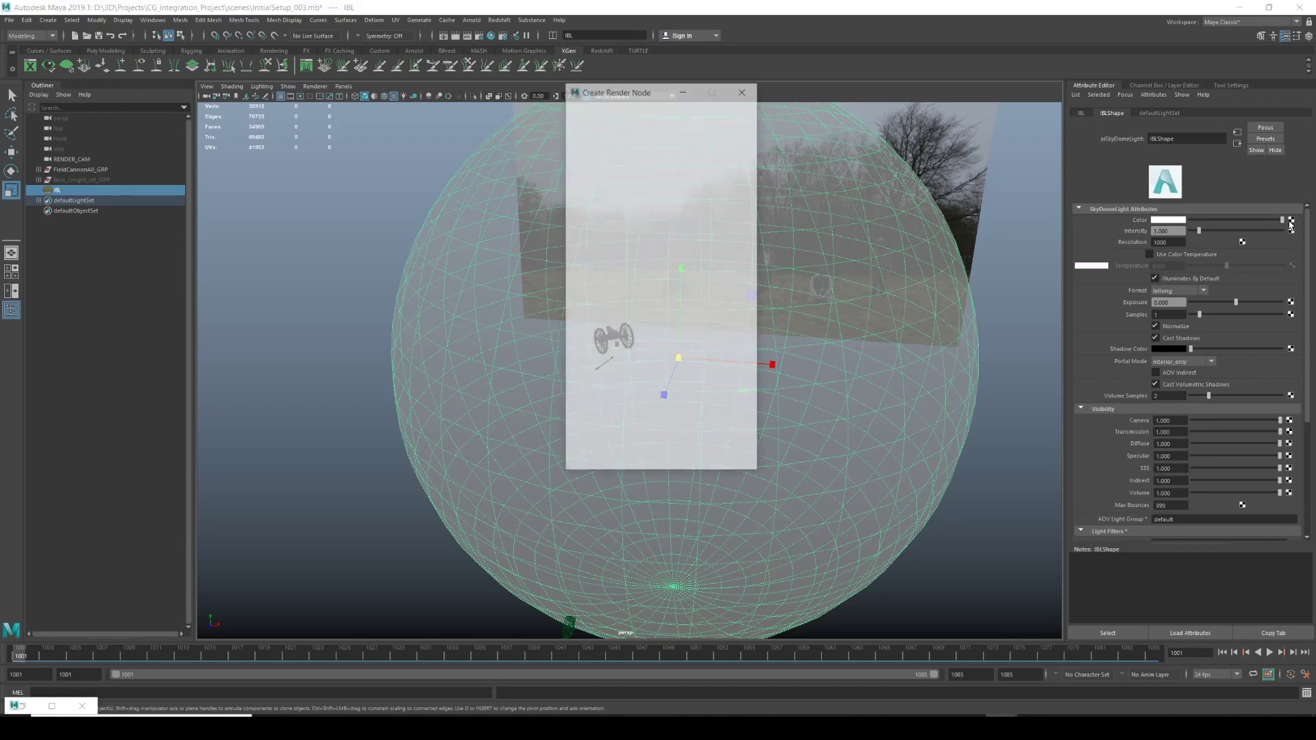
left_click(692, 181)
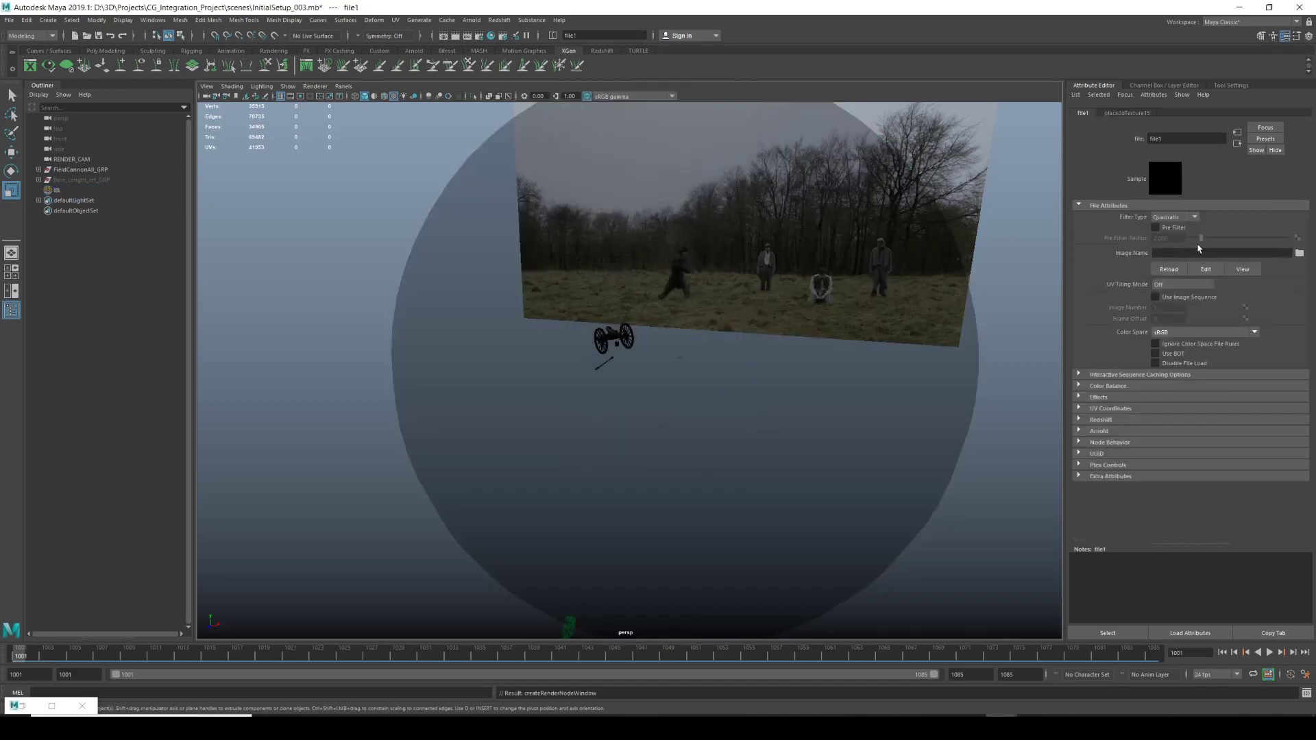
left_click(1301, 253)
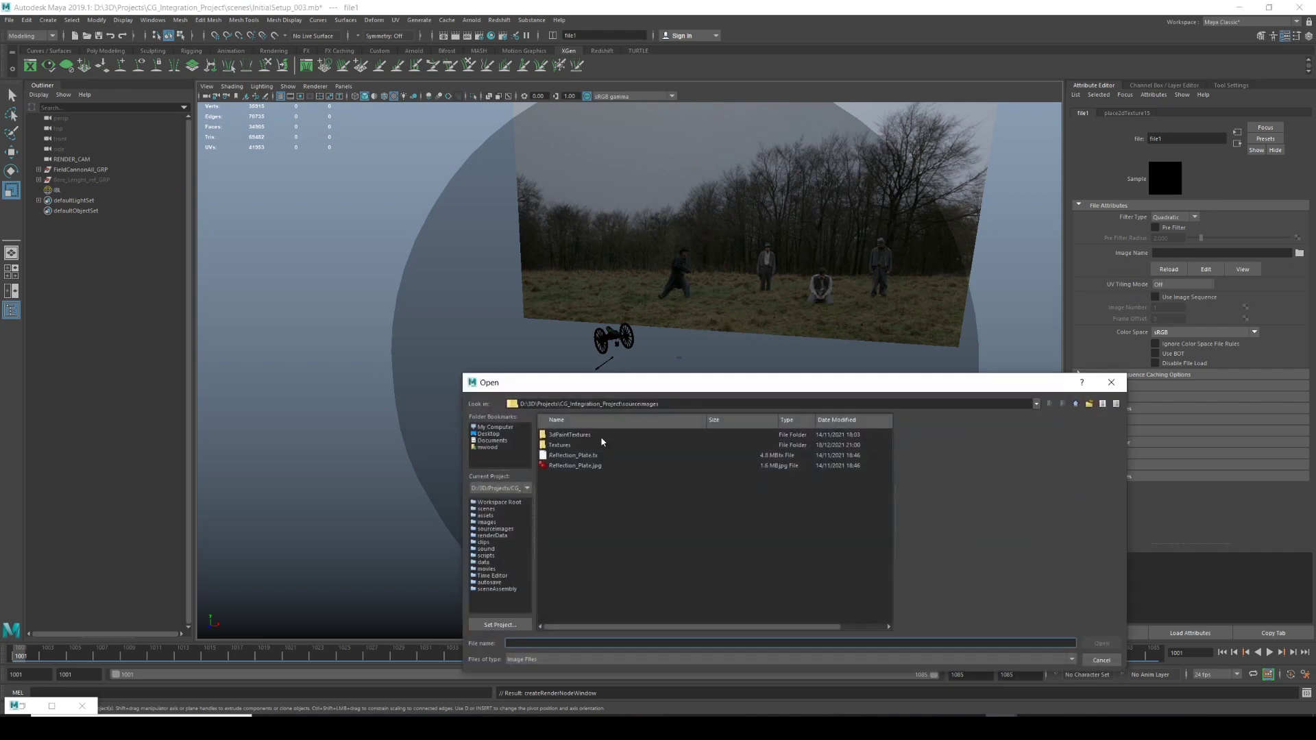
left_click_drag(658, 387, 666, 337)
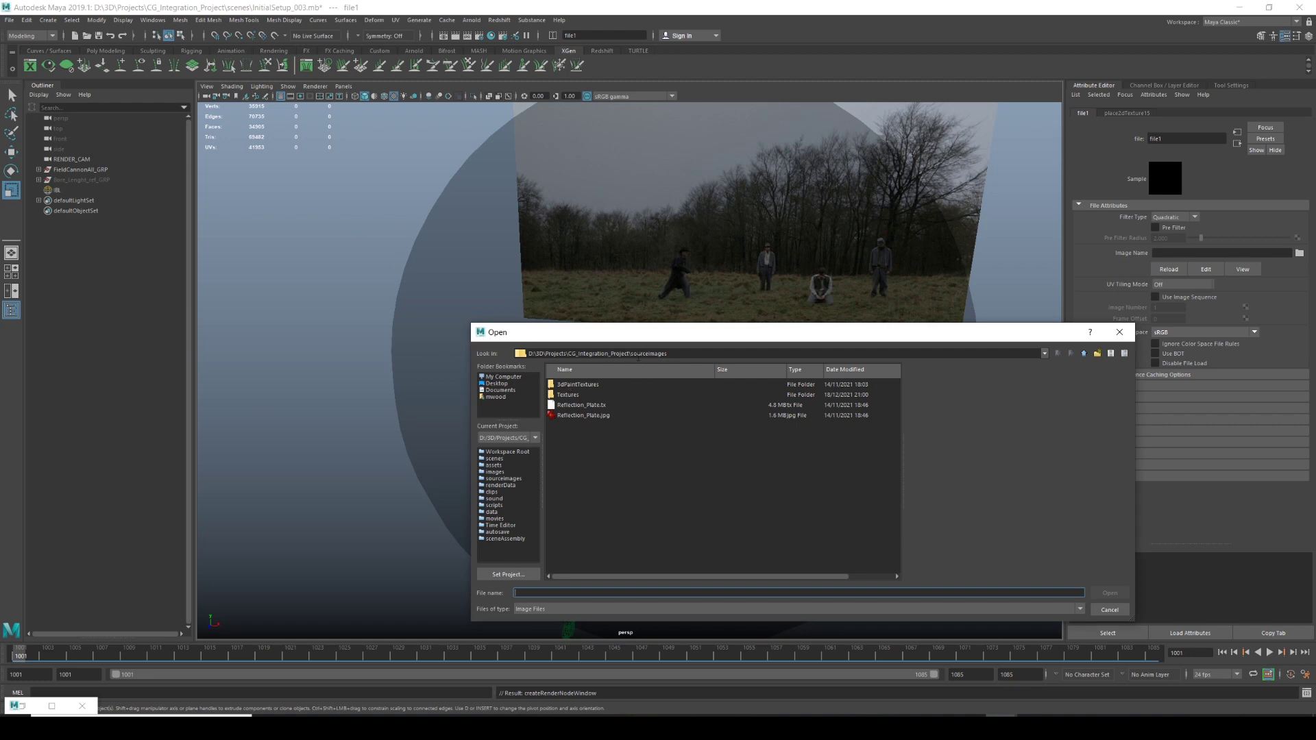
Compare the two Reflection_Plate images in the project's sourceimages folder and load Reflection_Plate.tx into the file texture.
left_click(565, 354)
left_click_drag(573, 354, 658, 354)
left_click(621, 354)
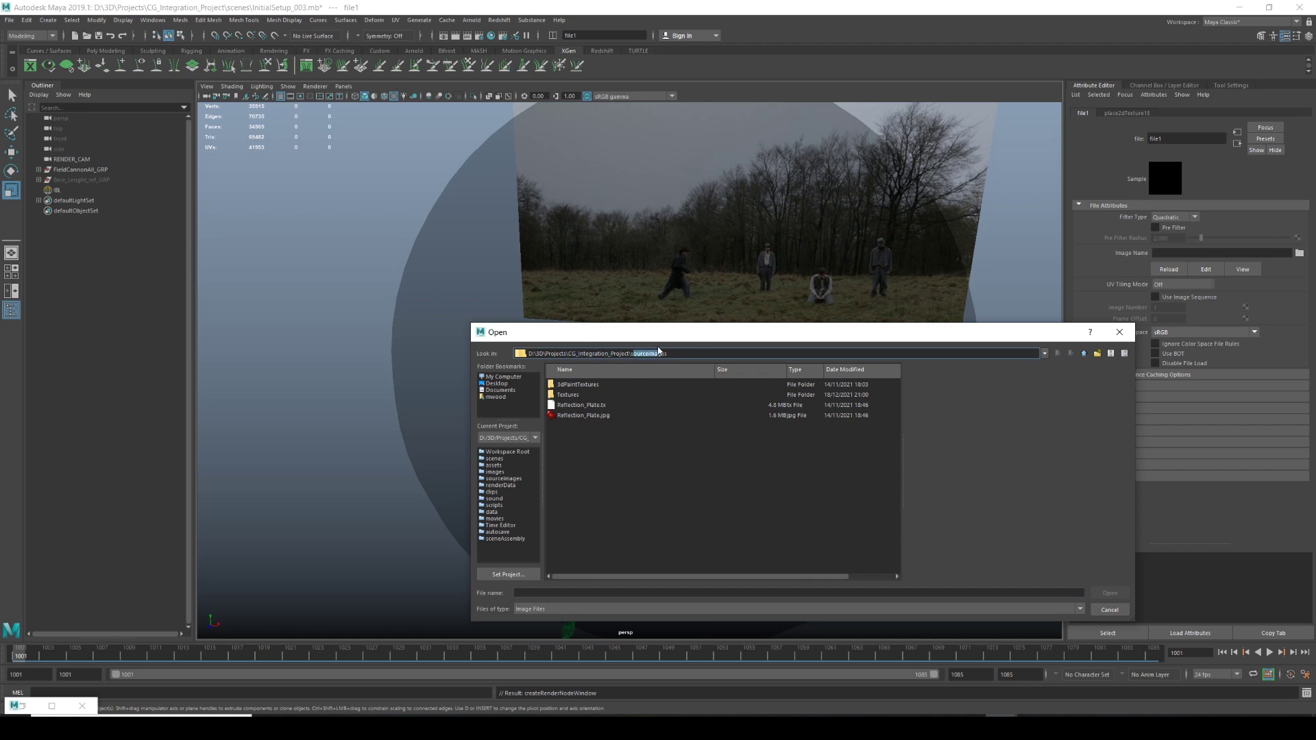
left_click(632, 353)
left_click_drag(634, 354, 708, 351)
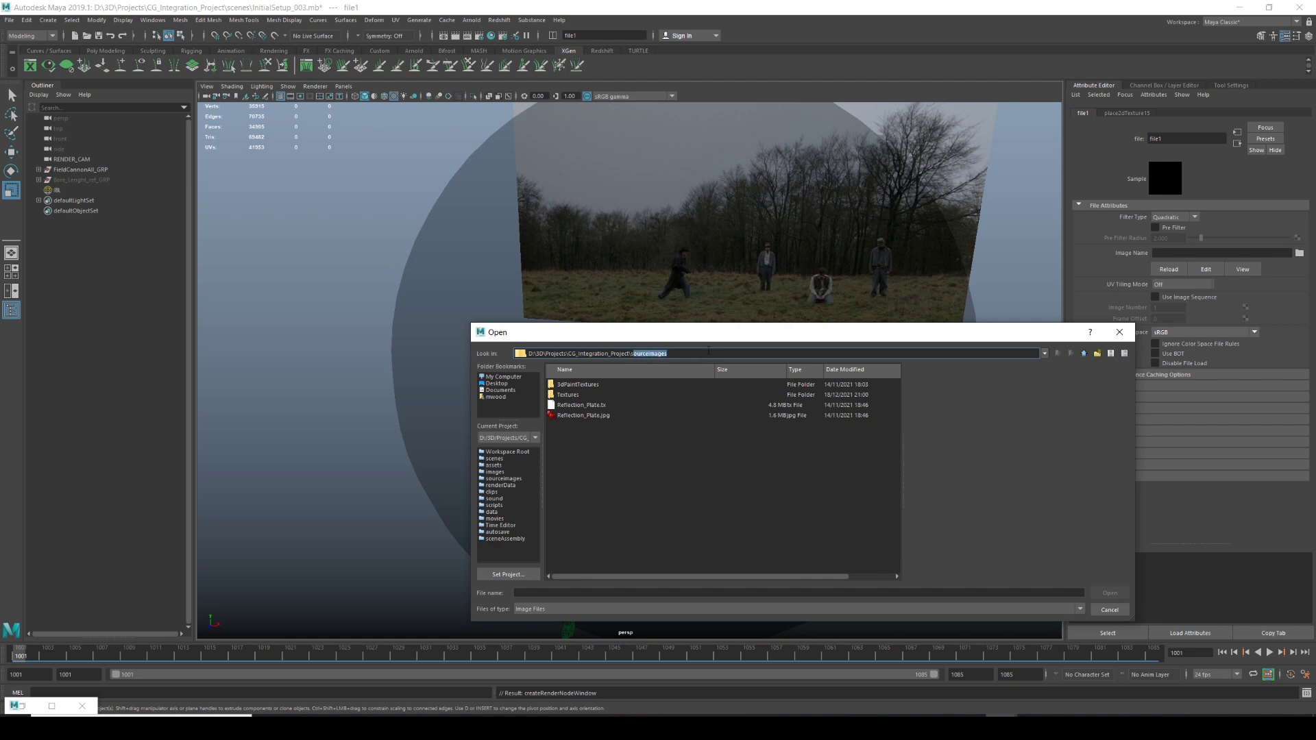
left_click(584, 406)
left_click(603, 416)
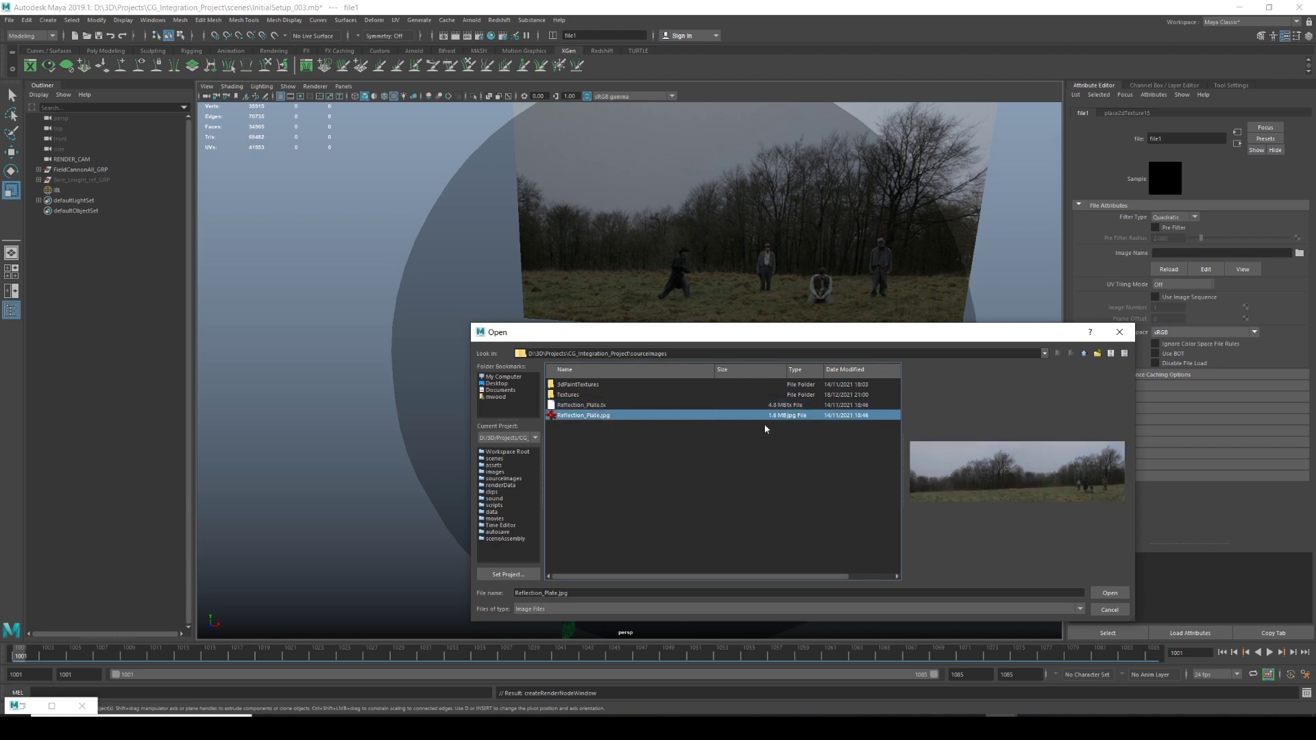
left_click(587, 408)
left_click(586, 416)
left_click(582, 406)
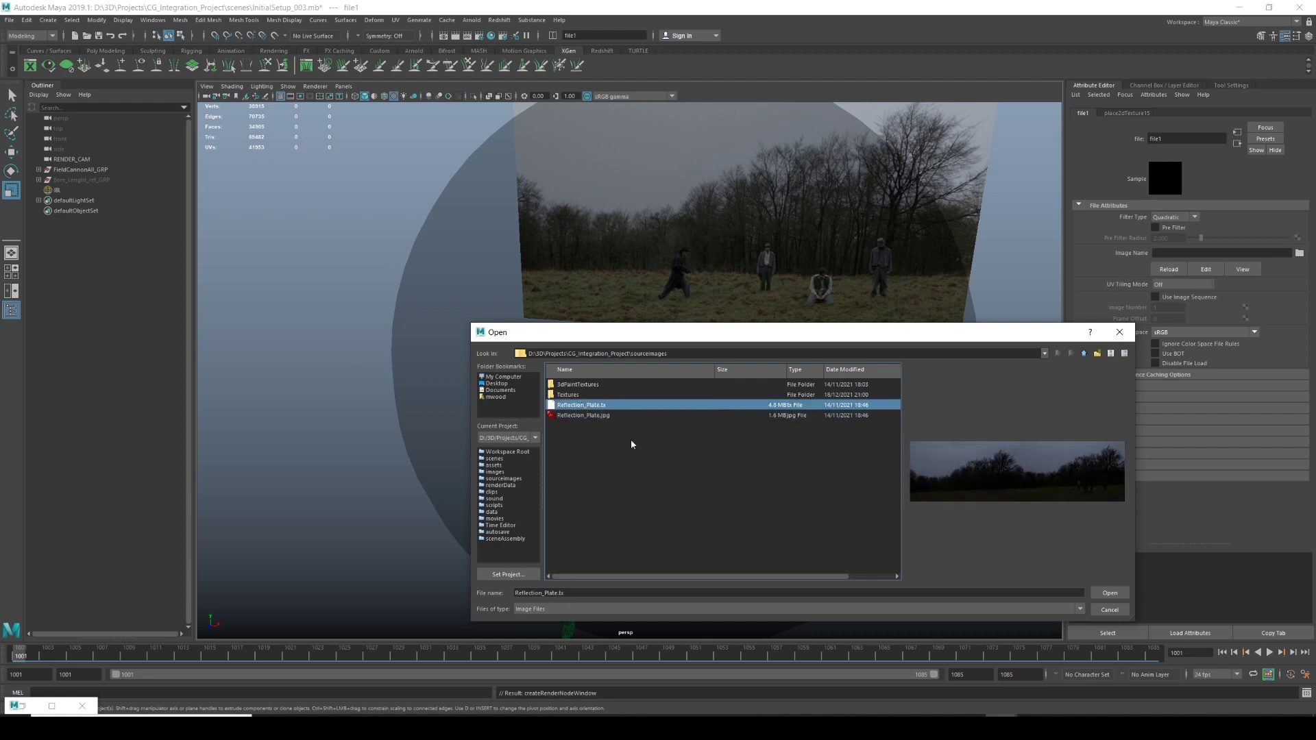
key("Down")
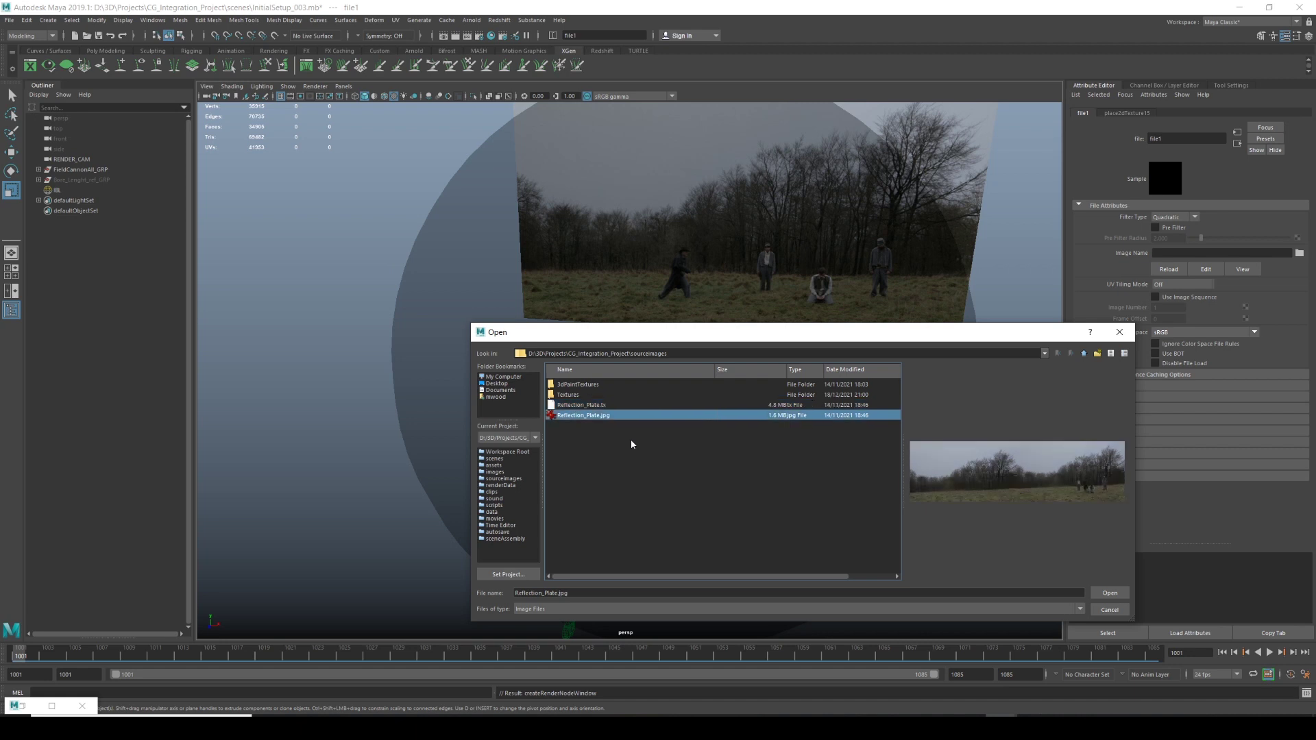
key("Up")
key("Return")
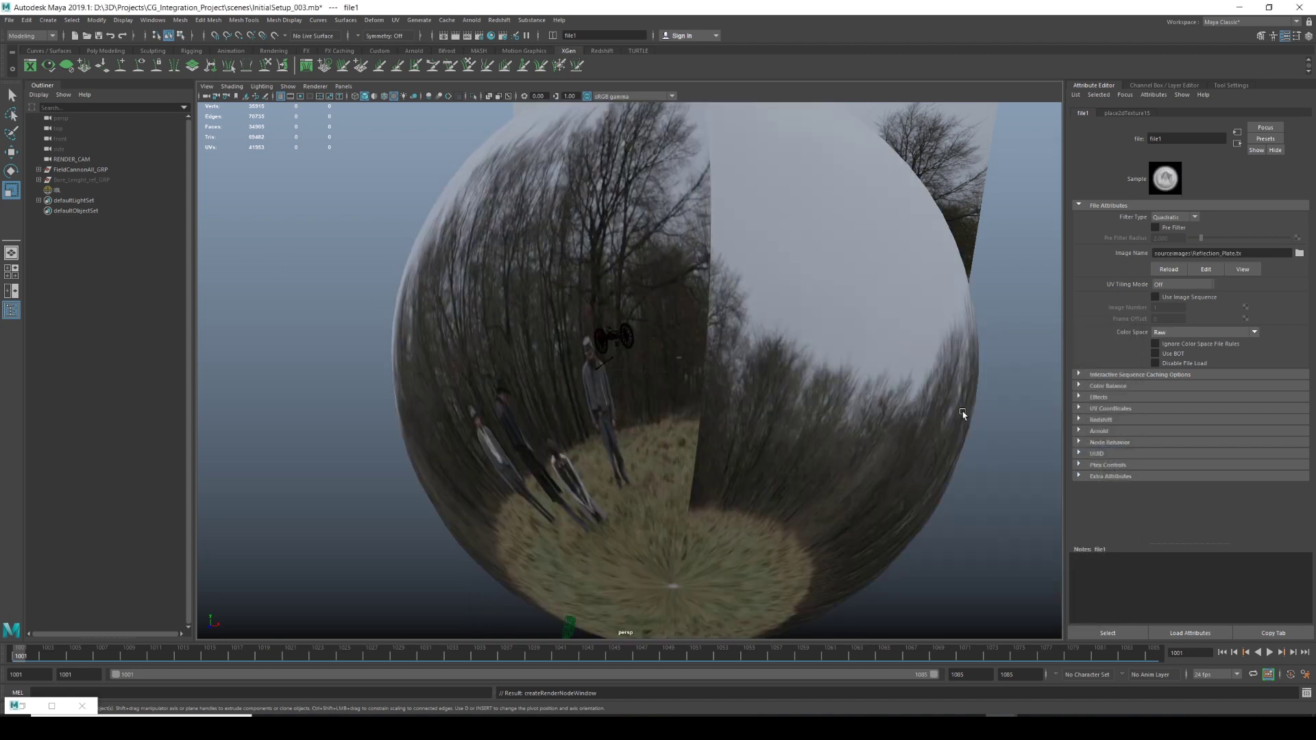
Check the Auto-generate TX Textures option in the file texture's Arnold settings and inspect the textured dome.
left_click(1099, 431)
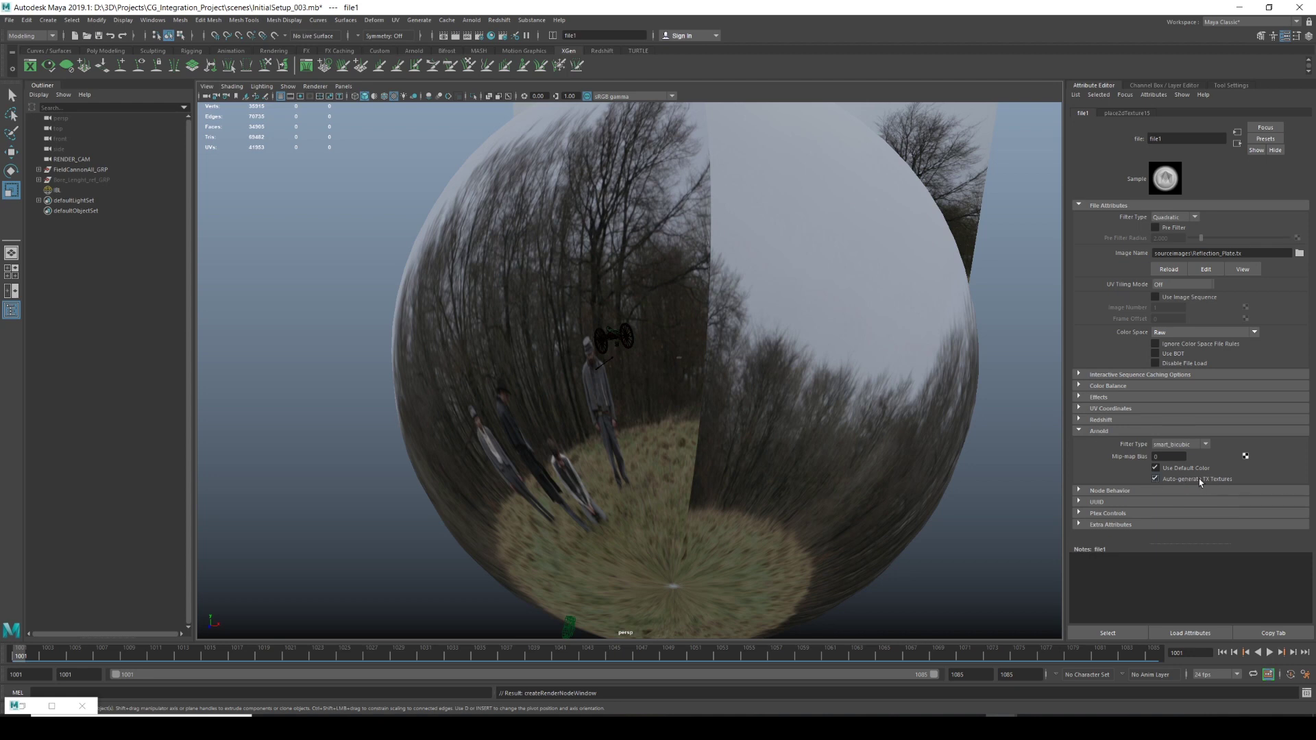
scroll(710, 346, "up", 3)
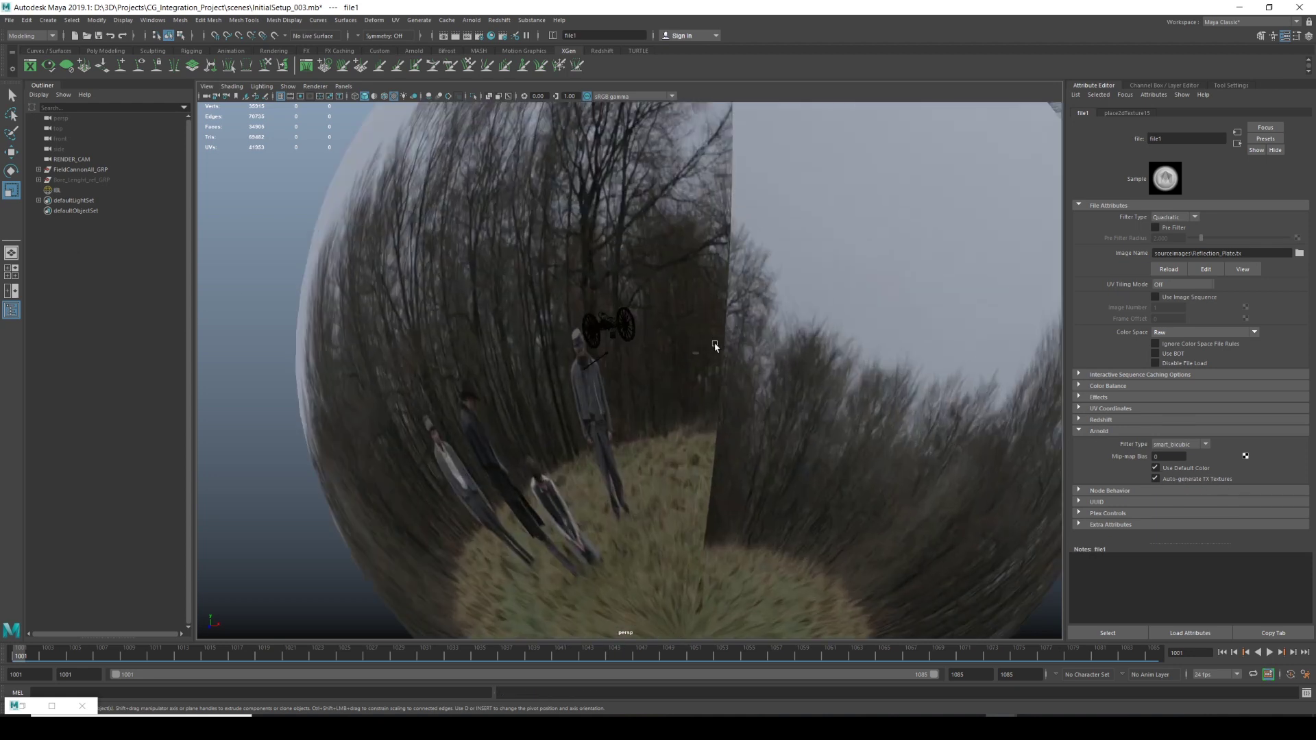
left_click(706, 347)
scroll(695, 348, "down", 5)
left_click_drag(695, 346, 723, 335, "alt")
Look through RENDER_CAM in the viewport.
left_click(345, 87)
mouse_move(360, 97)
left_click(483, 107)
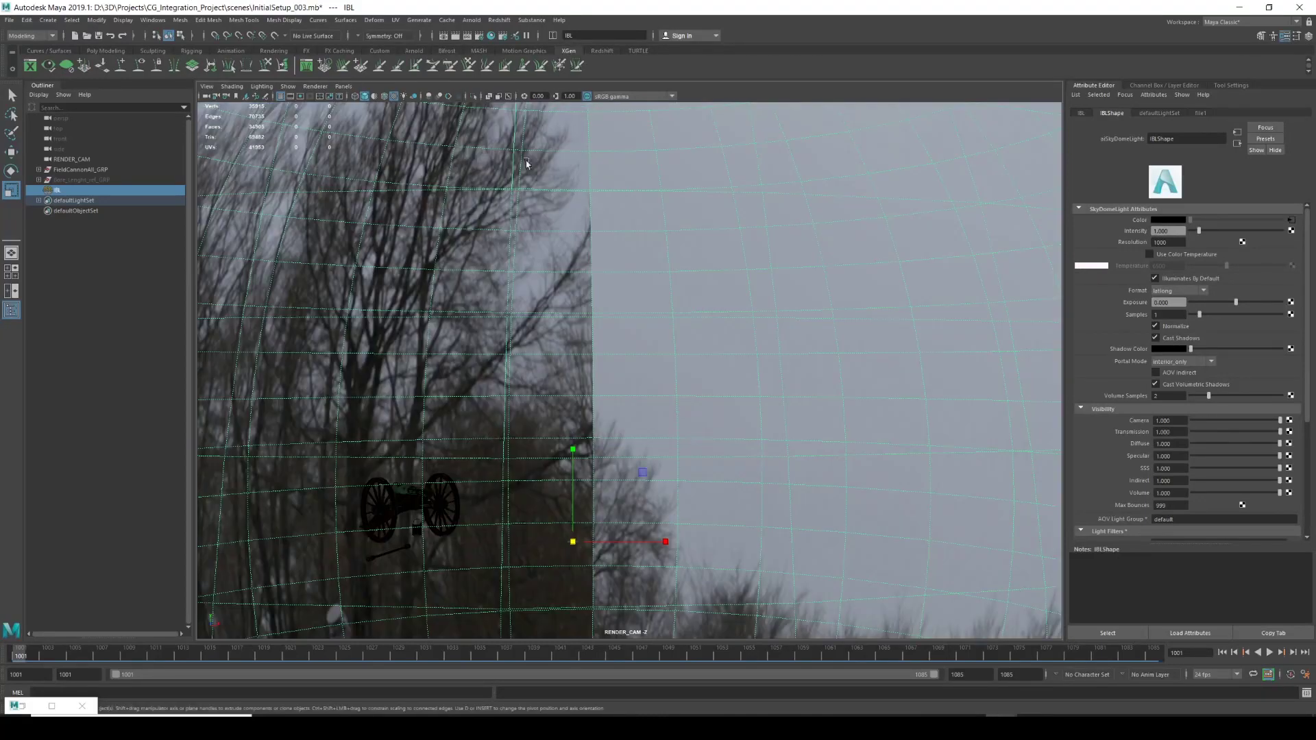
Lock RENDER_CAM's translate, rotate, scale and visibility channels.
left_click(1162, 86)
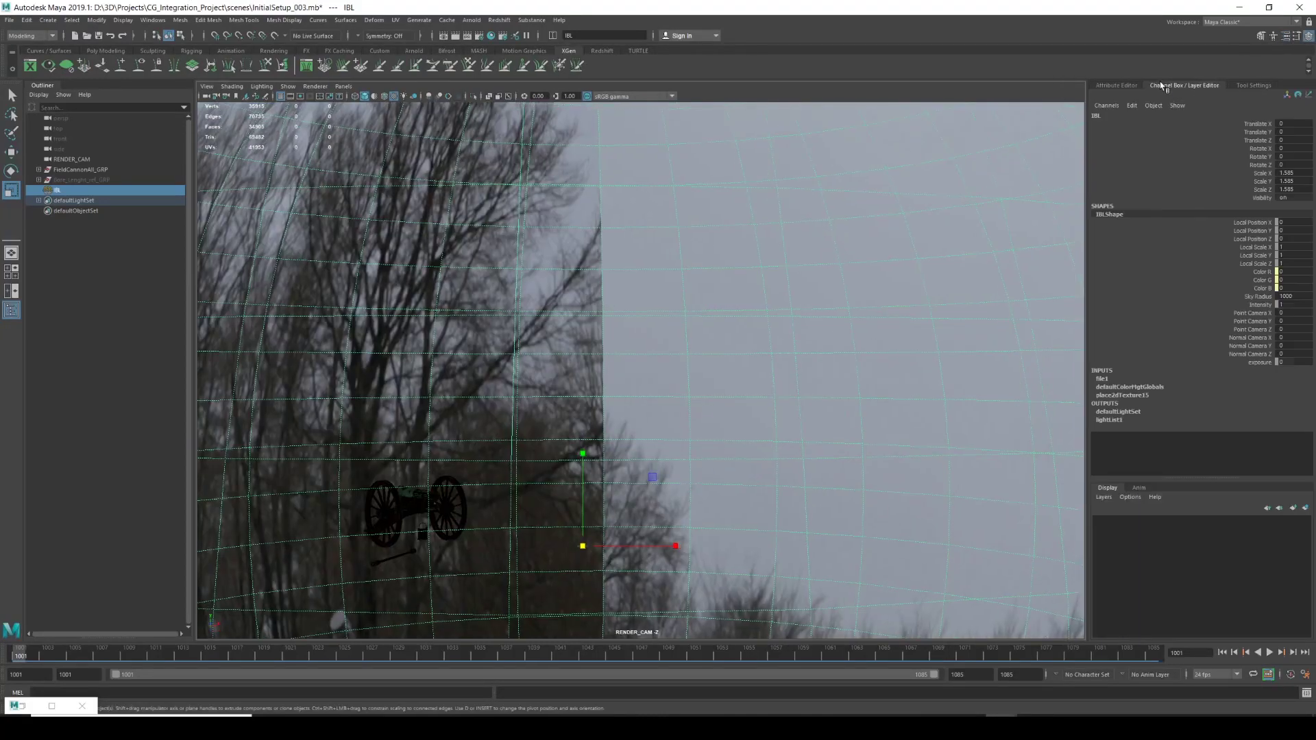
left_click(343, 86)
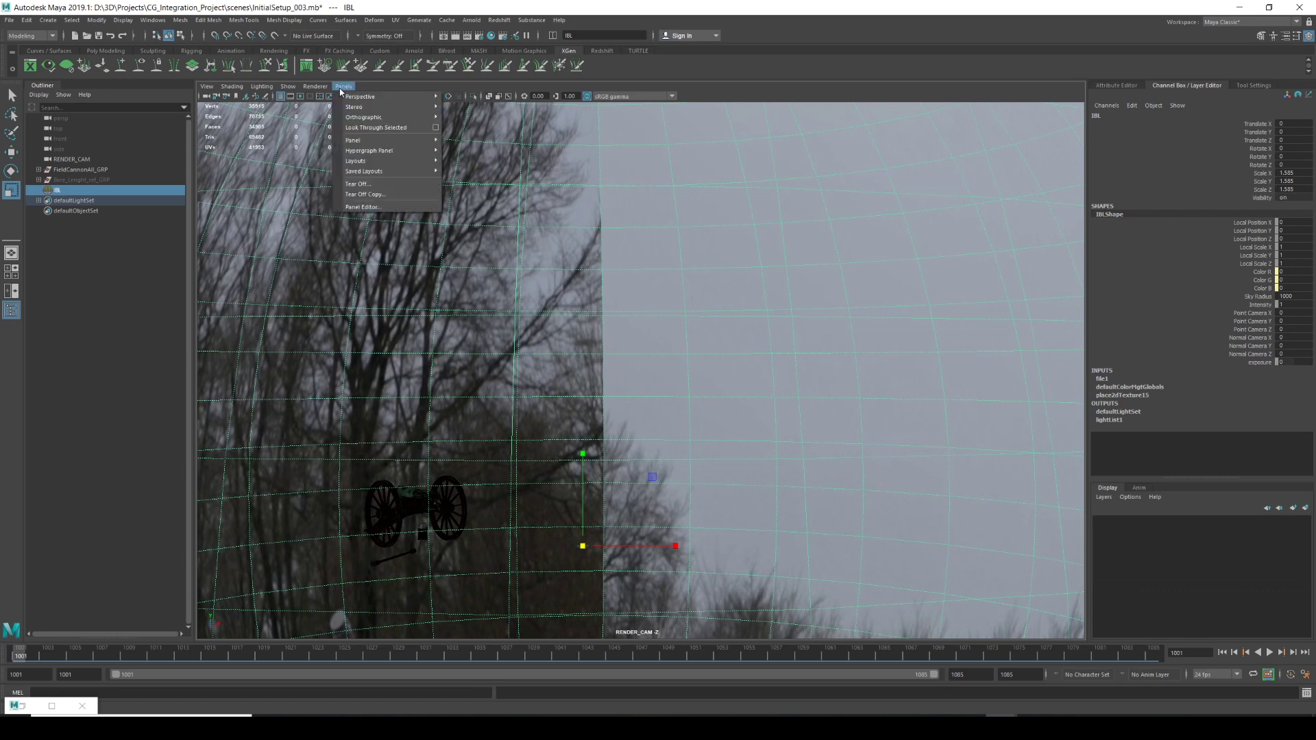
left_click(72, 159)
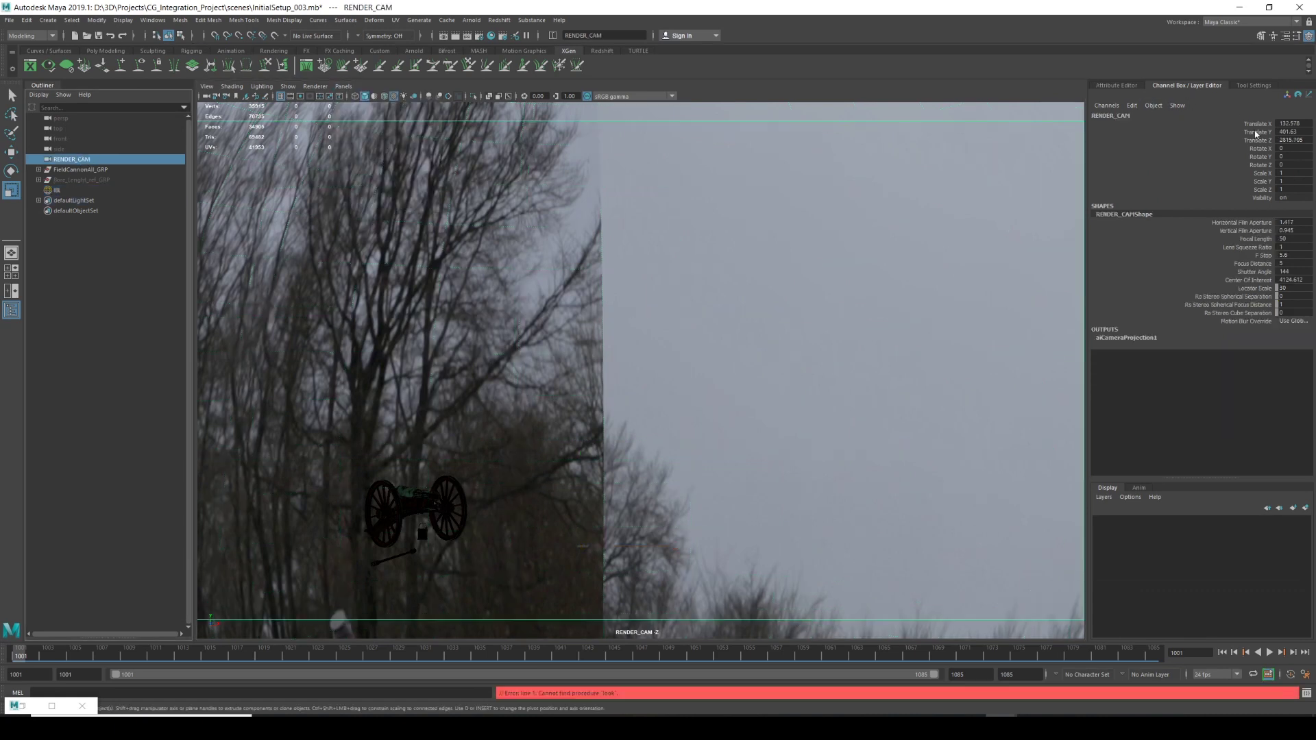
left_click_drag(1257, 124, 1259, 199)
right_click(1260, 198)
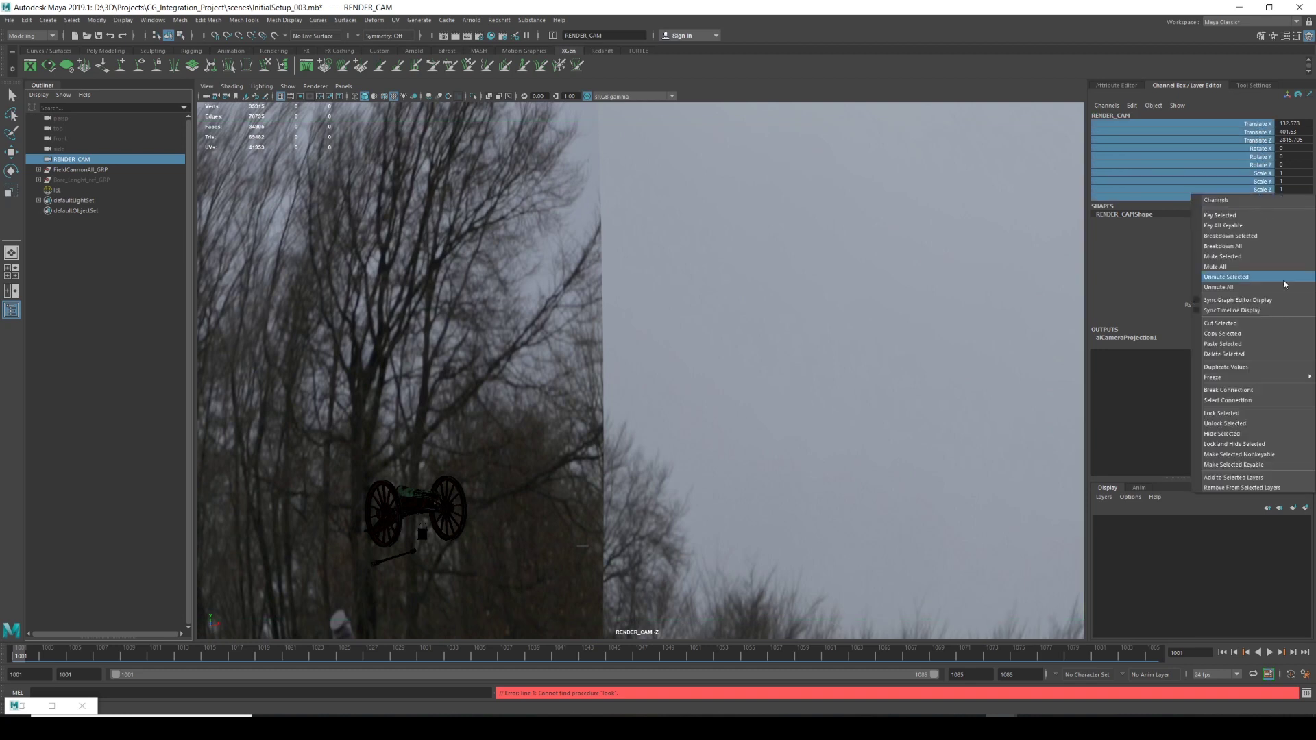
left_click(1212, 413)
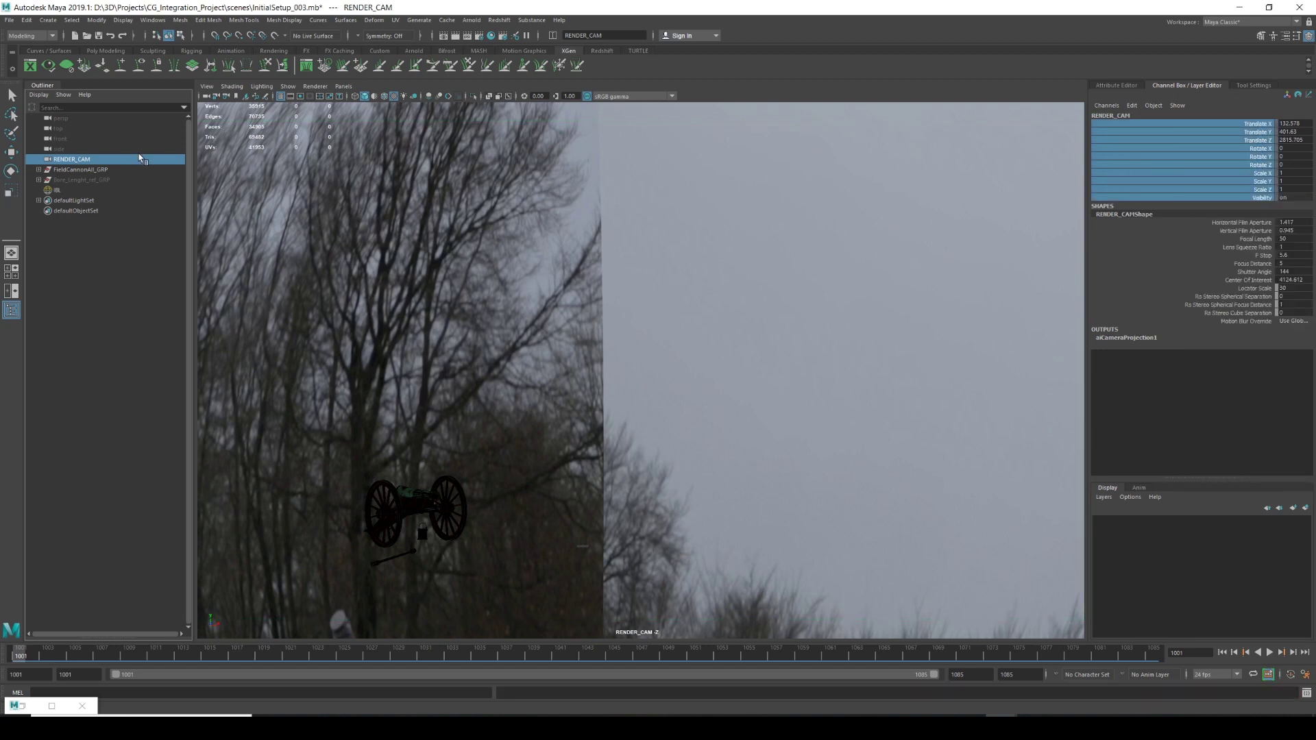
Select the IBL dome, replace the side view with the persp camera in the four-view layout and maximize that view.
left_click(57, 190)
key("space")
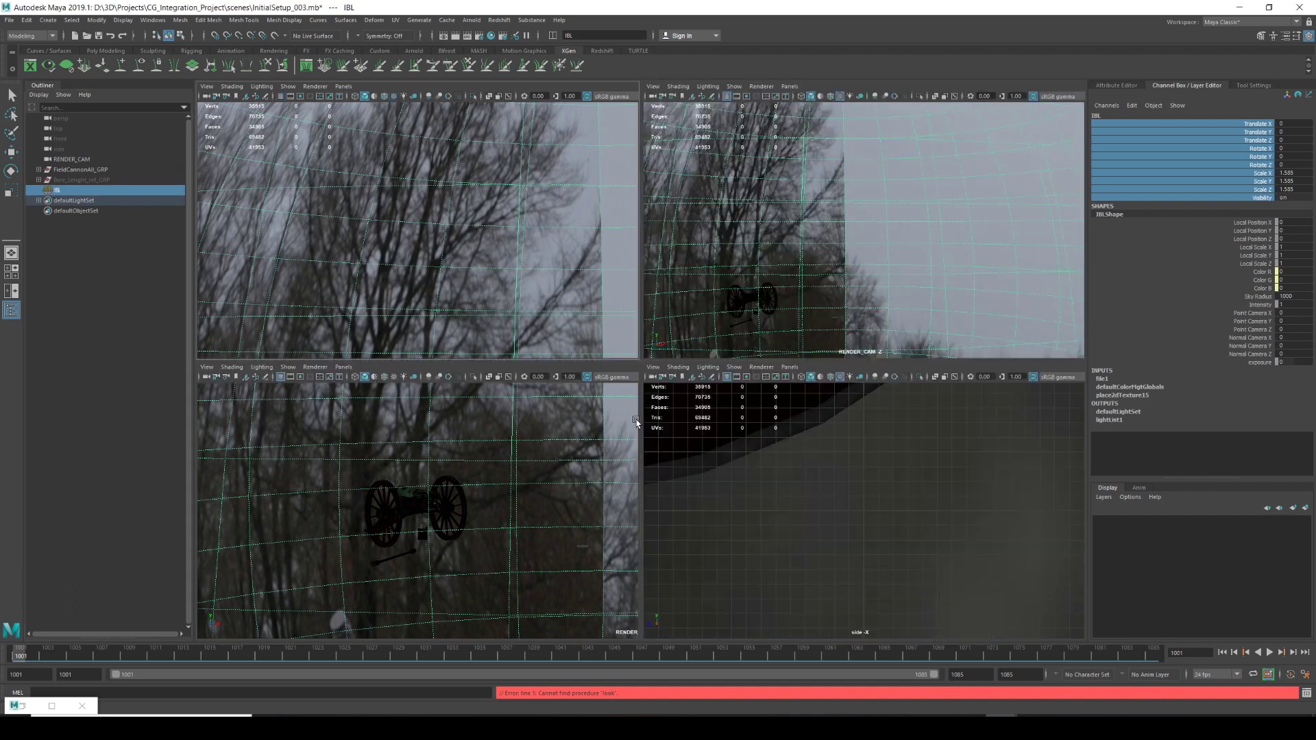
left_click(790, 369)
mouse_move(845, 381)
left_click(909, 390)
key("space")
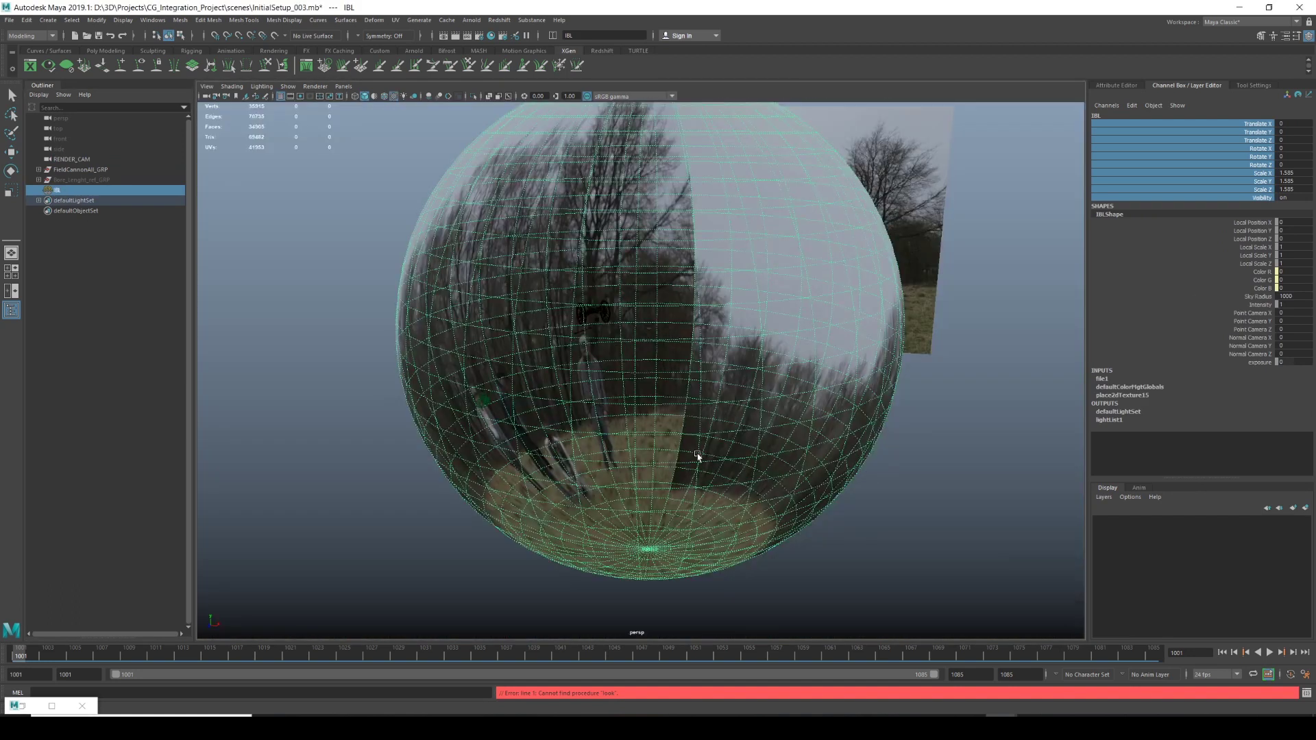
Rotate the IBL dome about its Y axis to about -76 degrees, bringing its soldiers towards the image plane's soldiers.
key("e")
left_click_drag(706, 364, 881, 323)
scroll(881, 324, "down", 5)
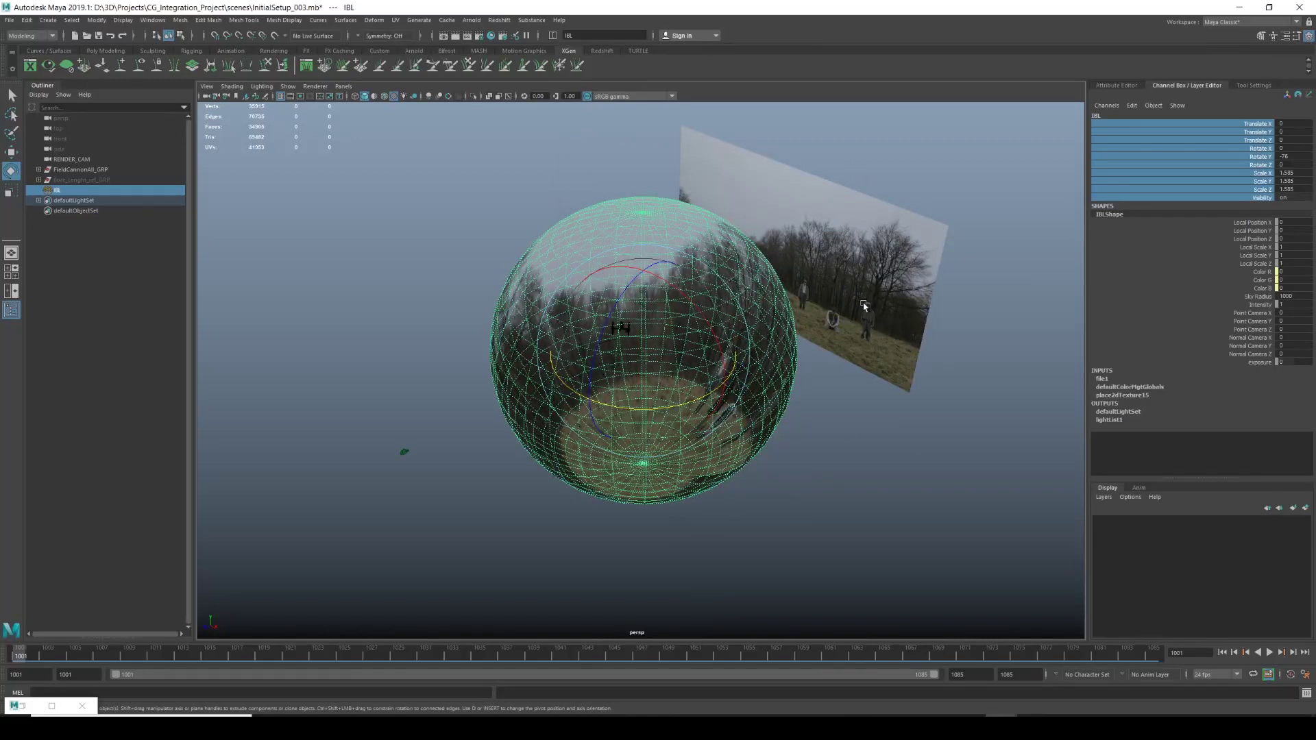
scroll(866, 323, "up", 3)
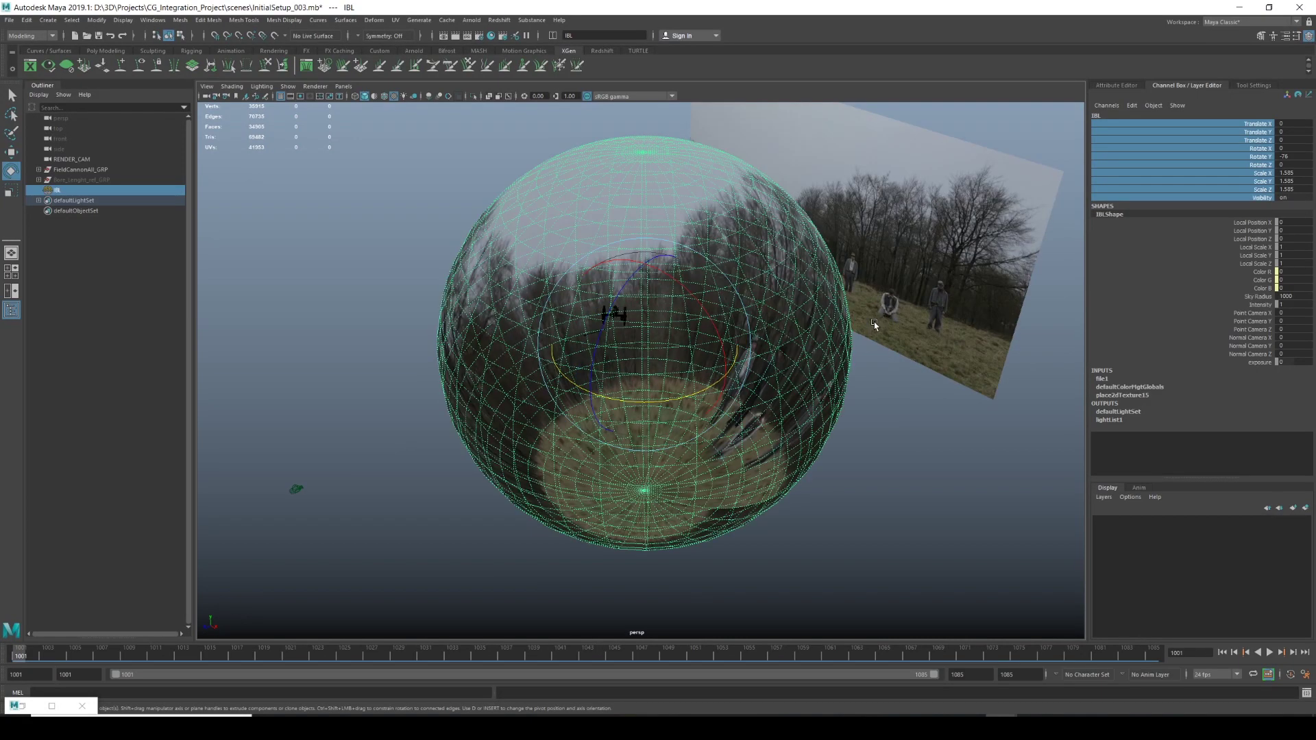
left_click_drag(880, 328, 917, 318, "alt")
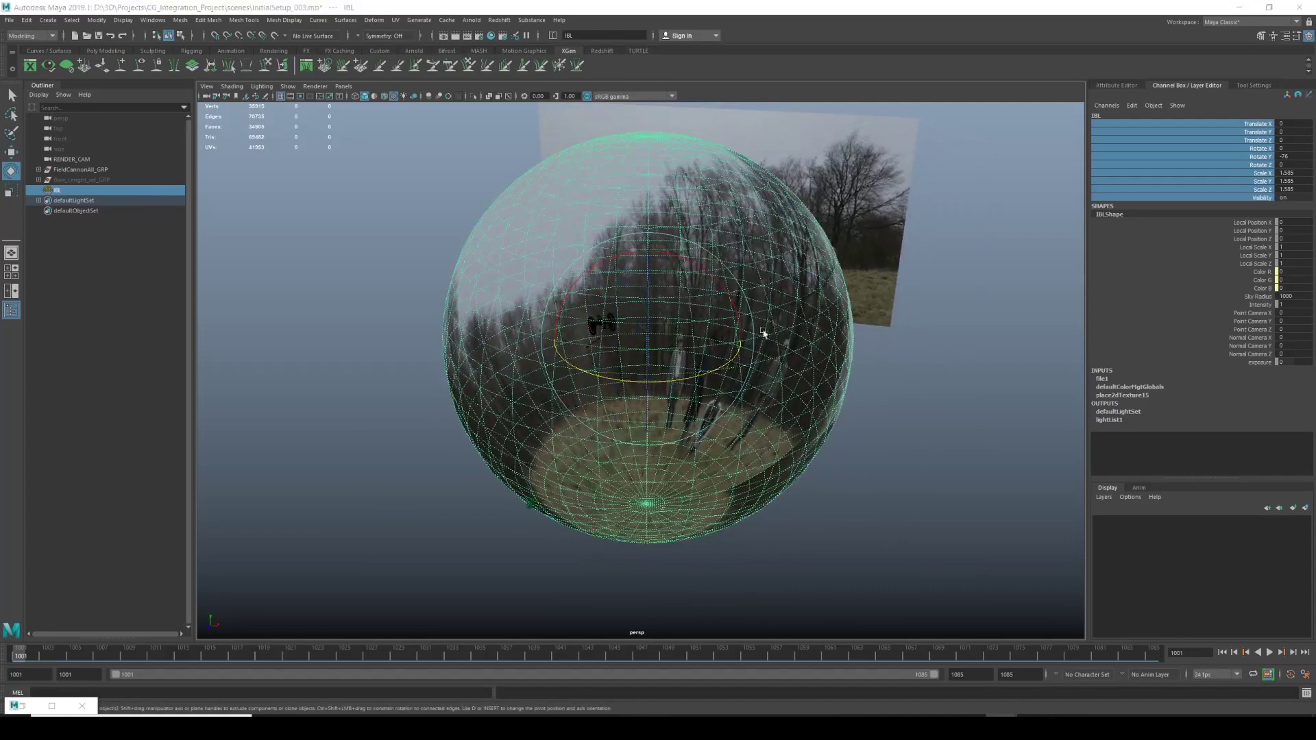
Compare the rotated dome's alignment in the RENDER_CAM and persp views.
key("space")
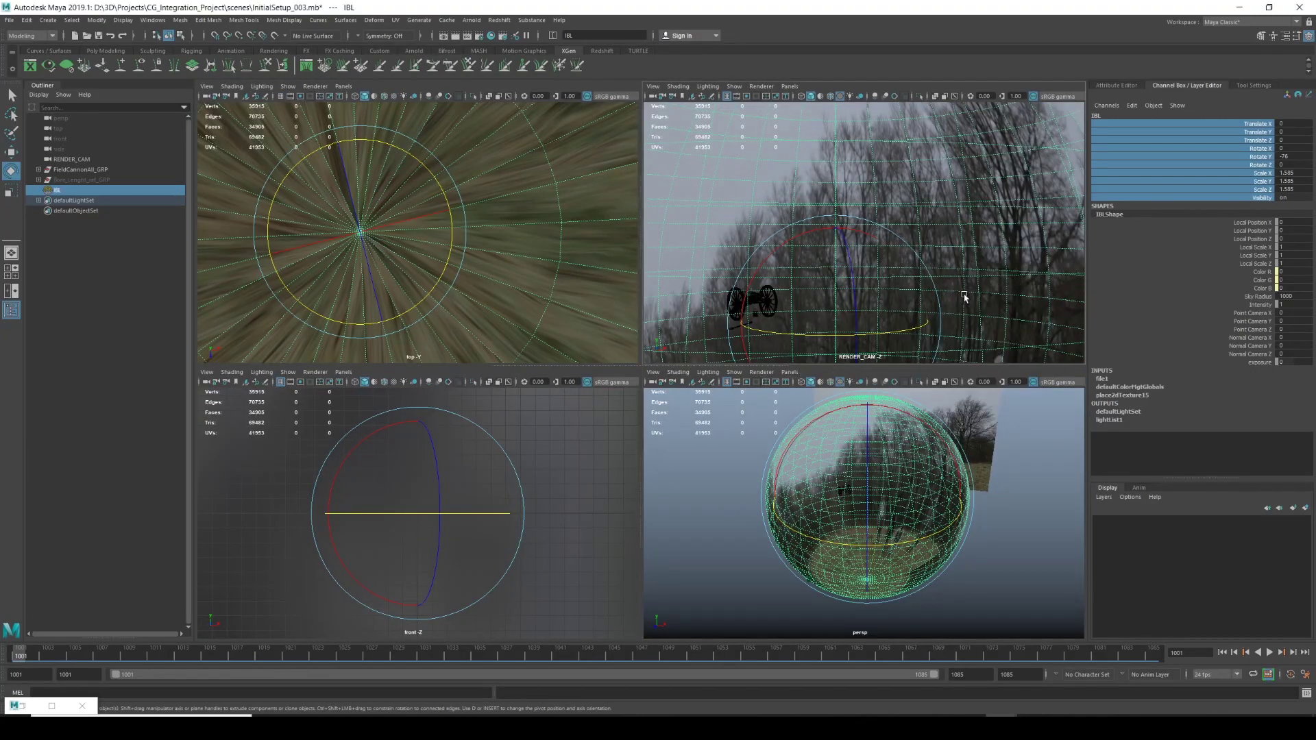
key("space")
key("space")
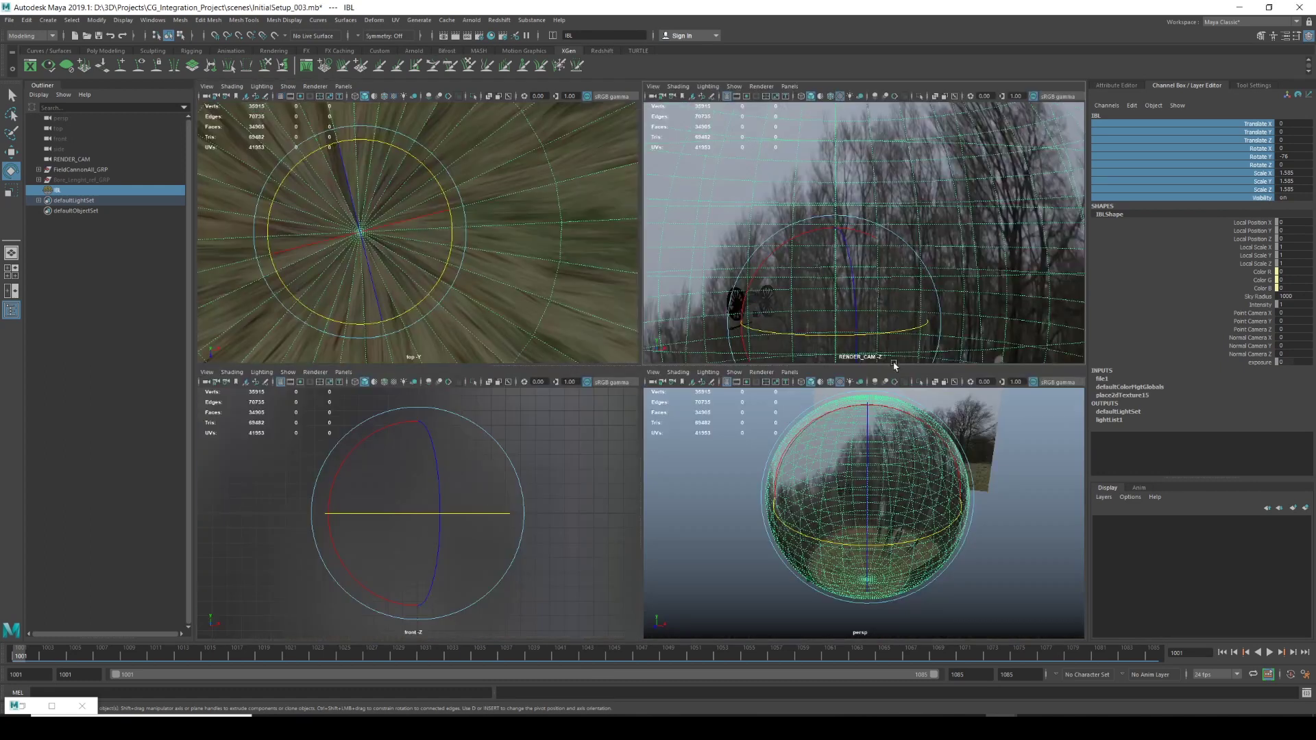
key("space")
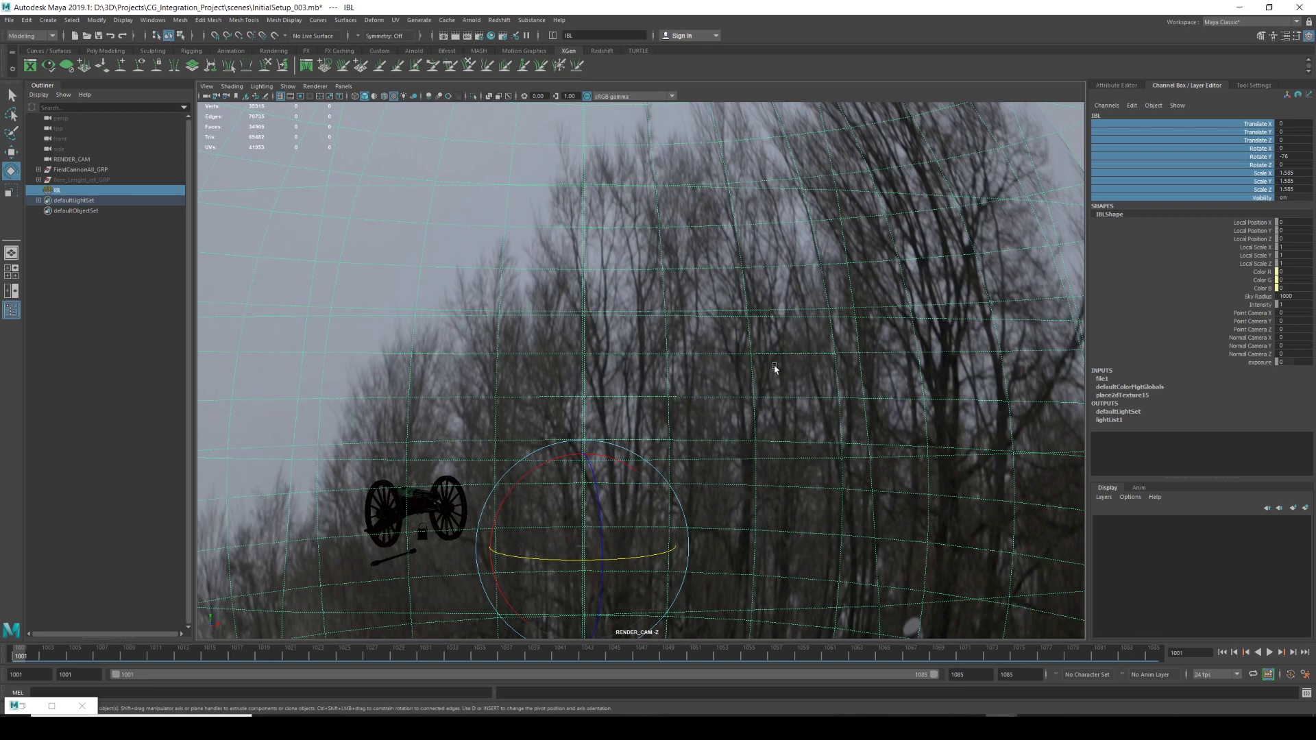
key("space")
key("space")
mouse_move(883, 434)
left_mouse_down("alt")
mouse_move(827, 439)
mouse_move(882, 434)
left_mouse_up("alt")
Set the IBL skydome light's AOV Light Group to IBL.
double_click(68, 191)
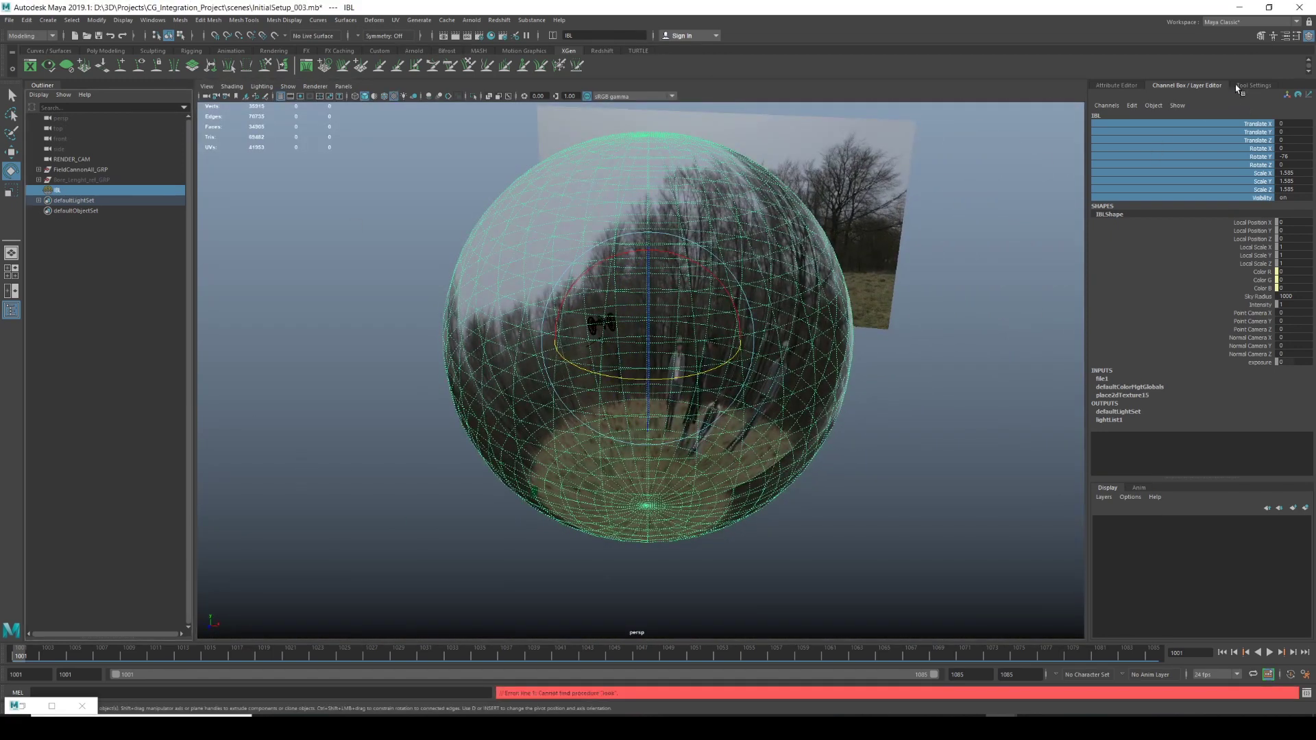
left_click(1103, 87)
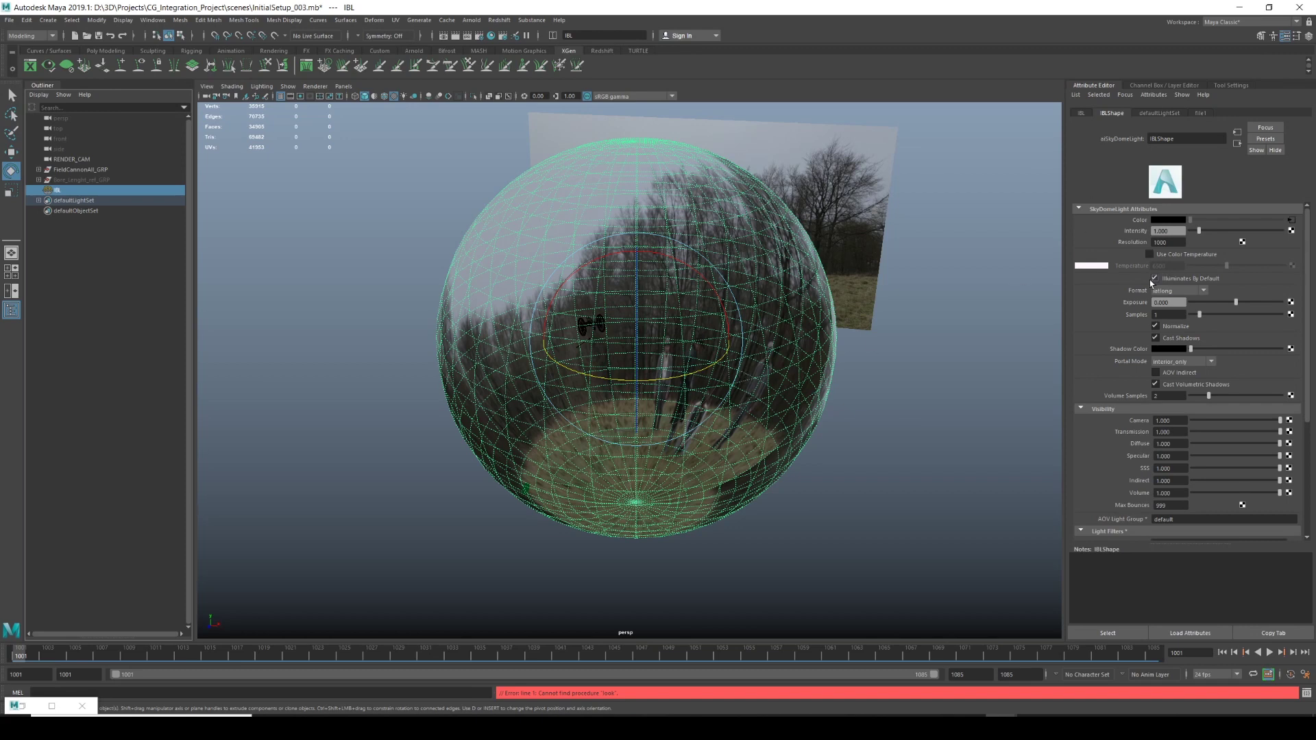
scroll(1112, 370, "down", 3)
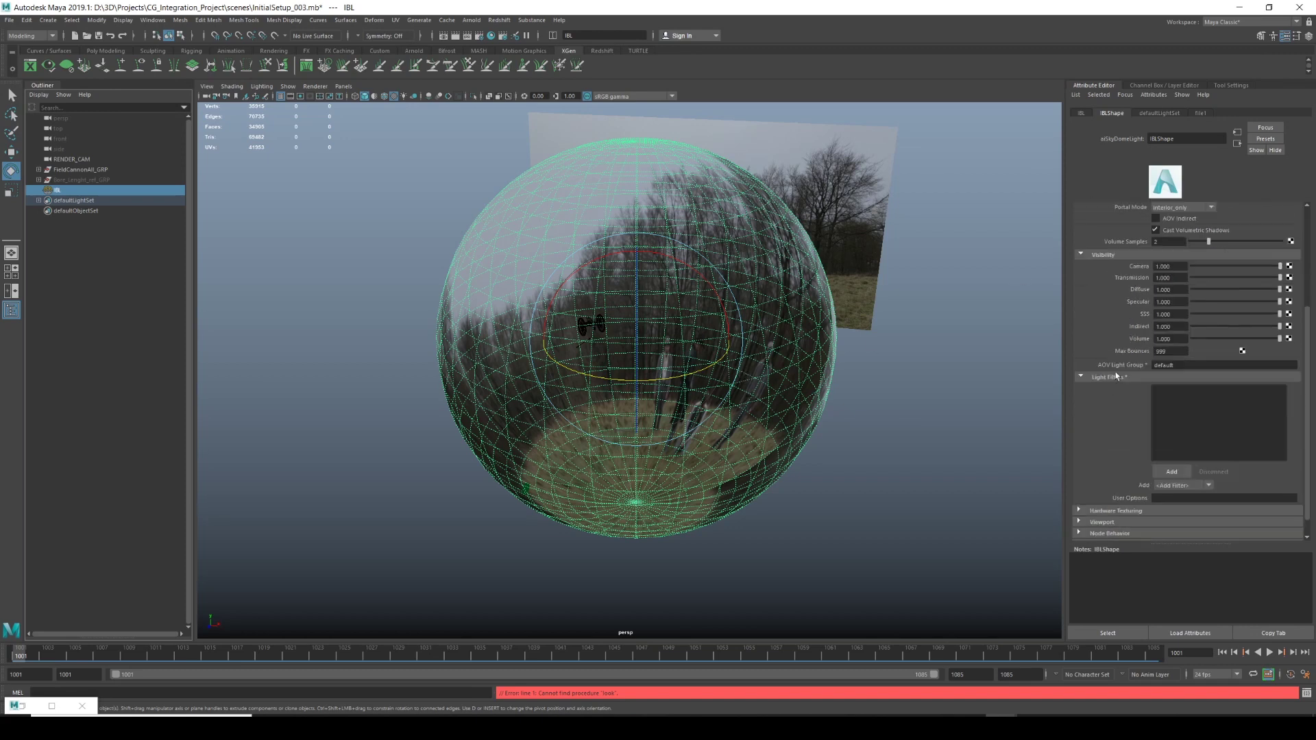
left_click(1212, 366)
type("IBL")
key("Return")
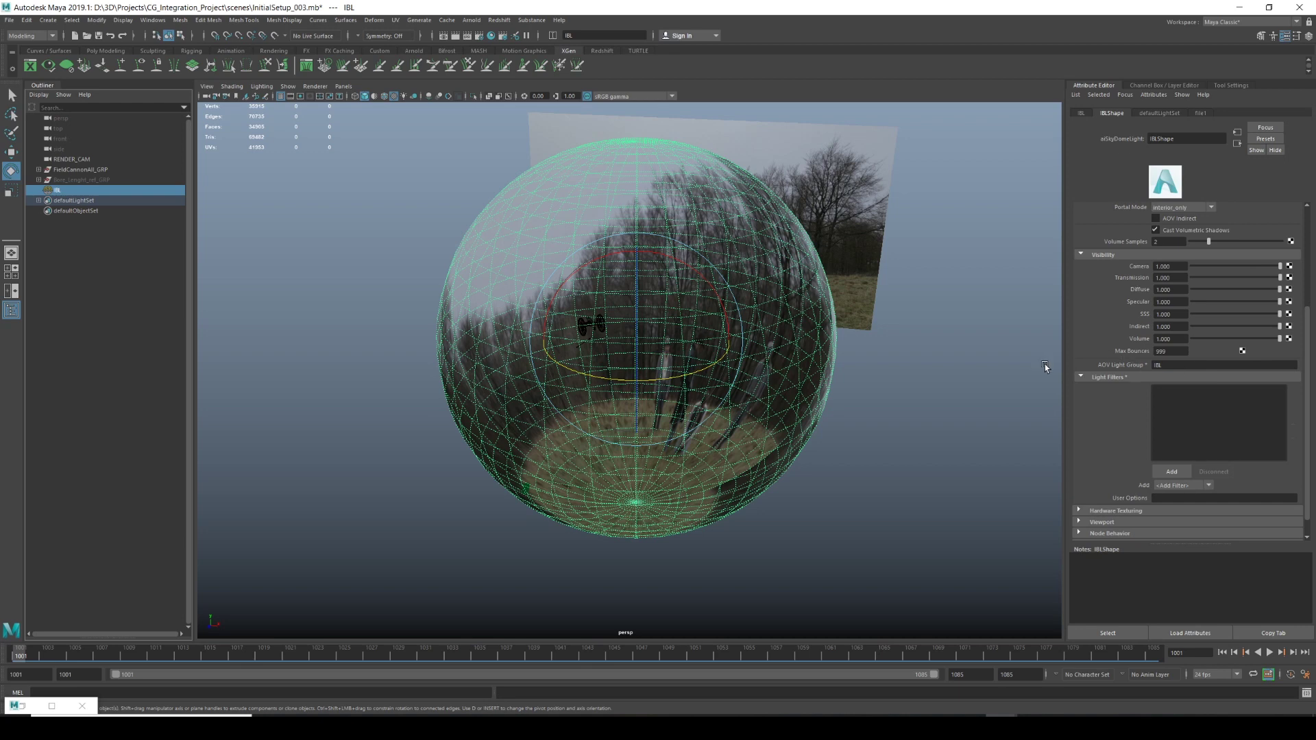
Set the IBL skydome light's Camera visibility to 0.
double_click(1169, 267)
type("0")
key("Return")
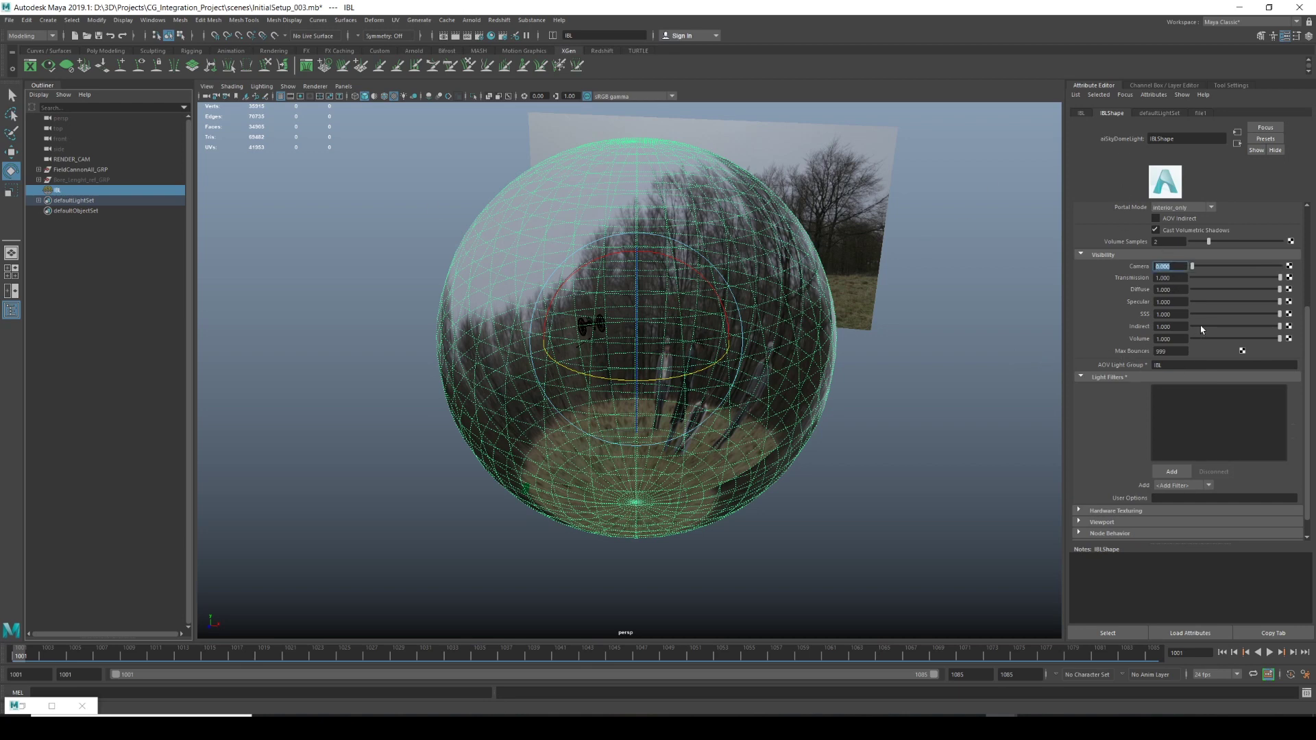
scroll(1105, 327, "up", 5)
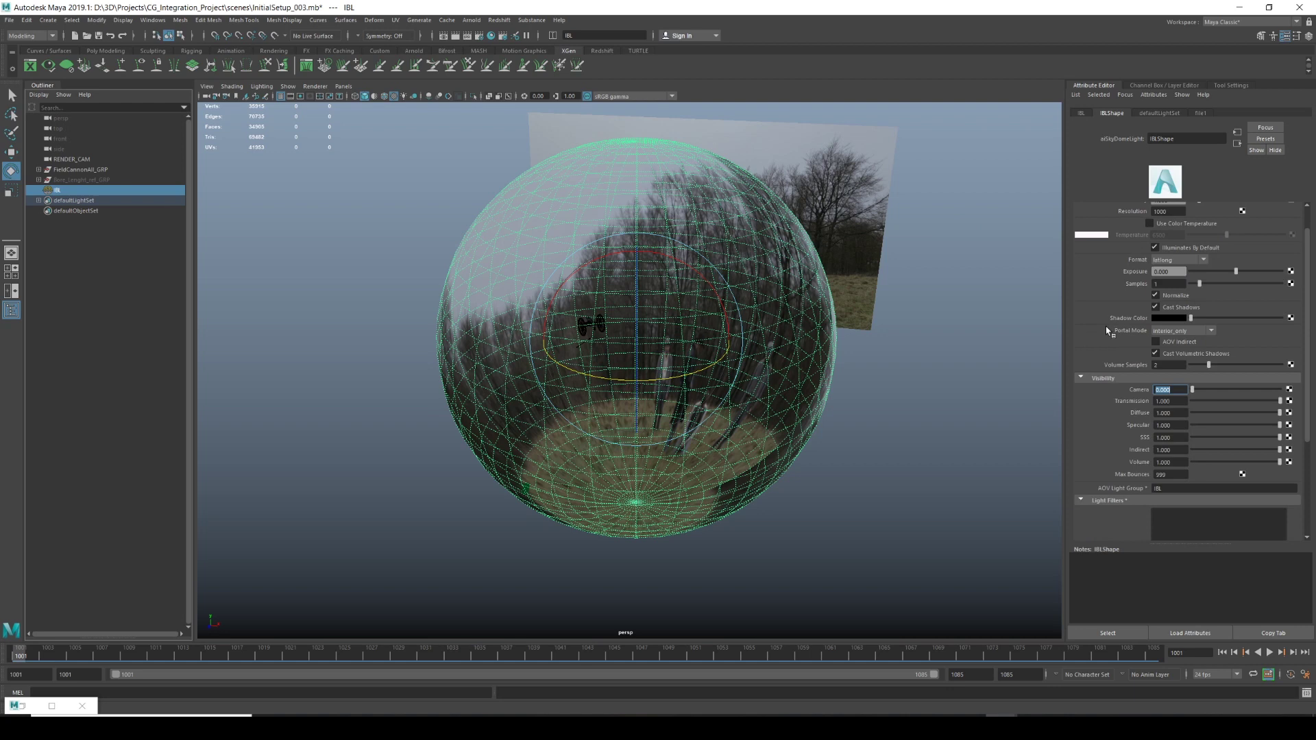
Open the AOV section of the Render Settings and select all the active AOVs to review them.
left_click(479, 35)
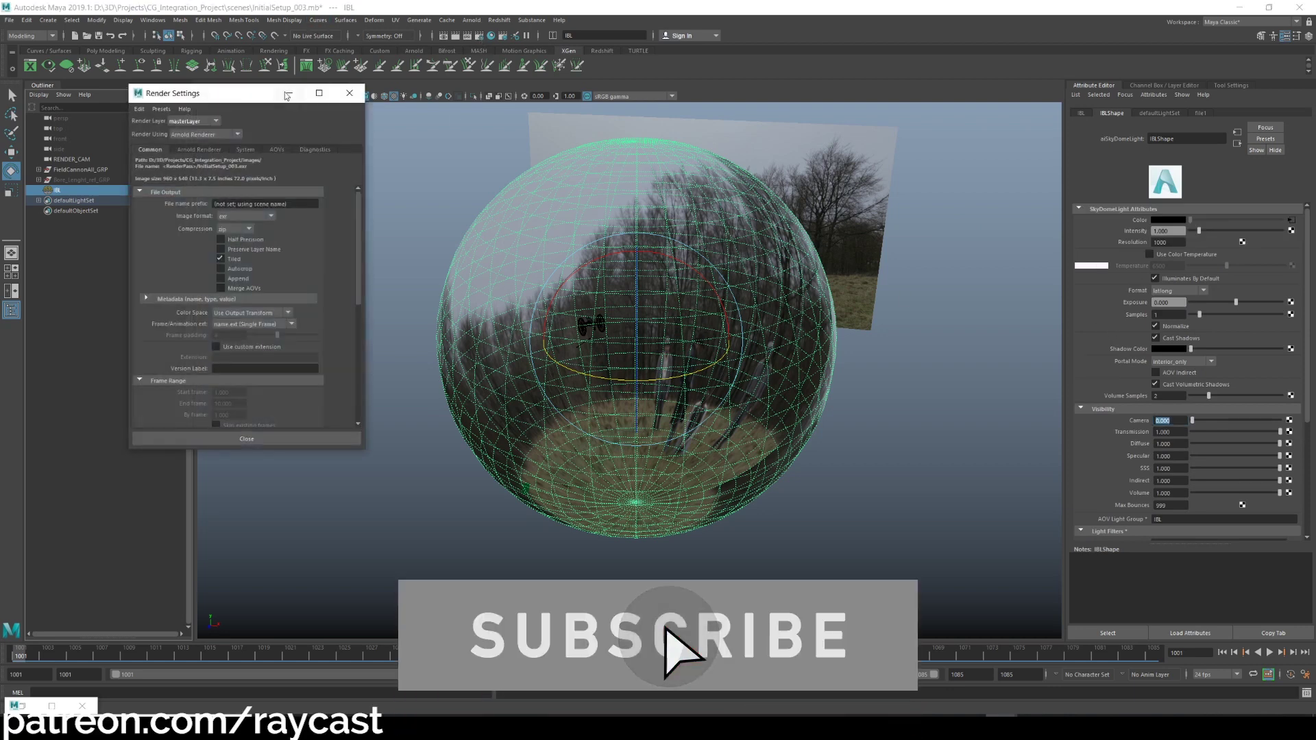
left_click_drag(483, 137, 809, 129)
left_click(791, 183)
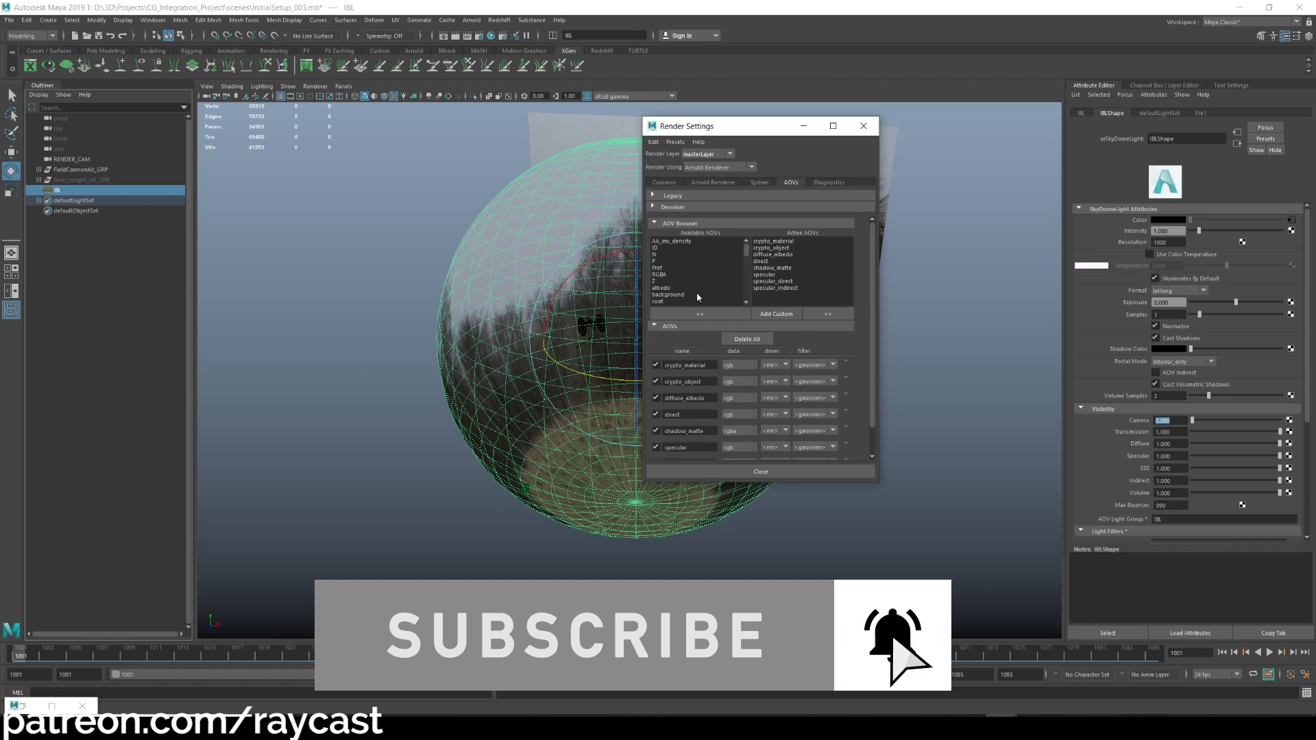
left_click_drag(773, 241, 782, 301)
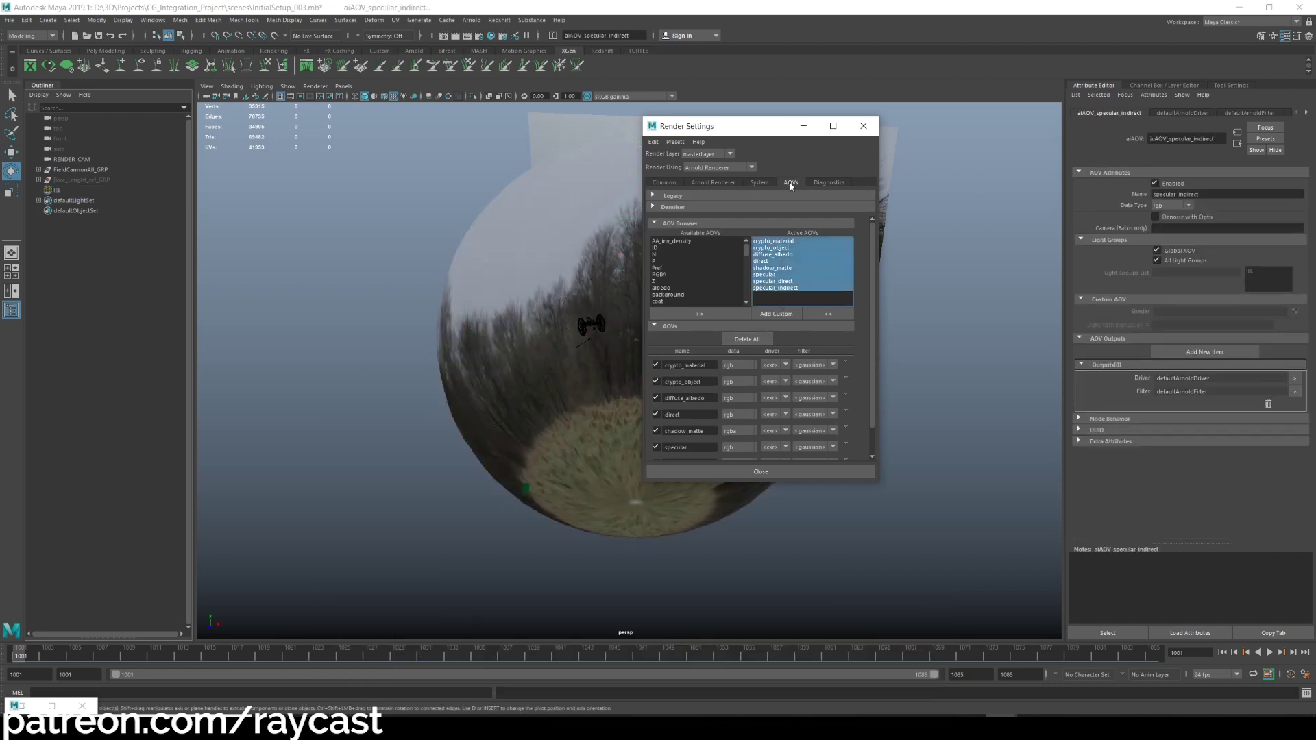
Review the crypto_material and crypto_object AOV attributes and remove diffuse_albedo from the active AOVs.
left_click(793, 243)
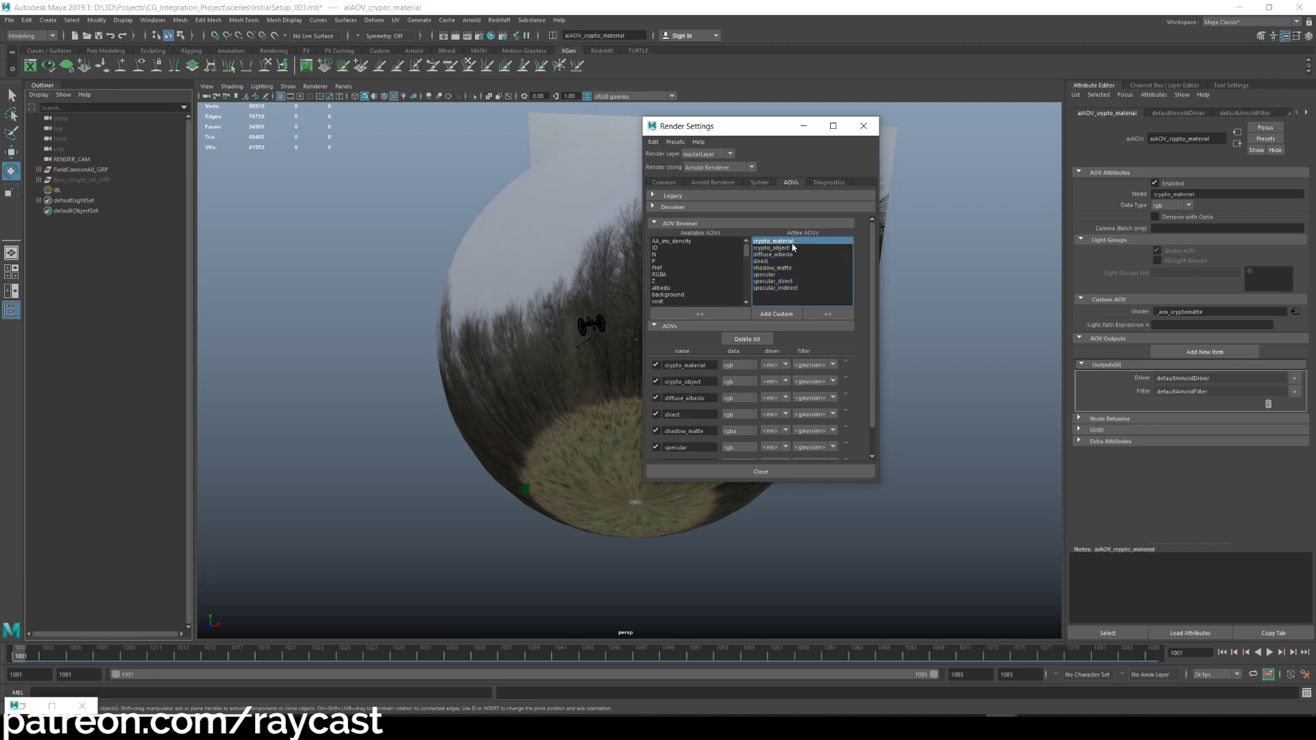
left_click(788, 248)
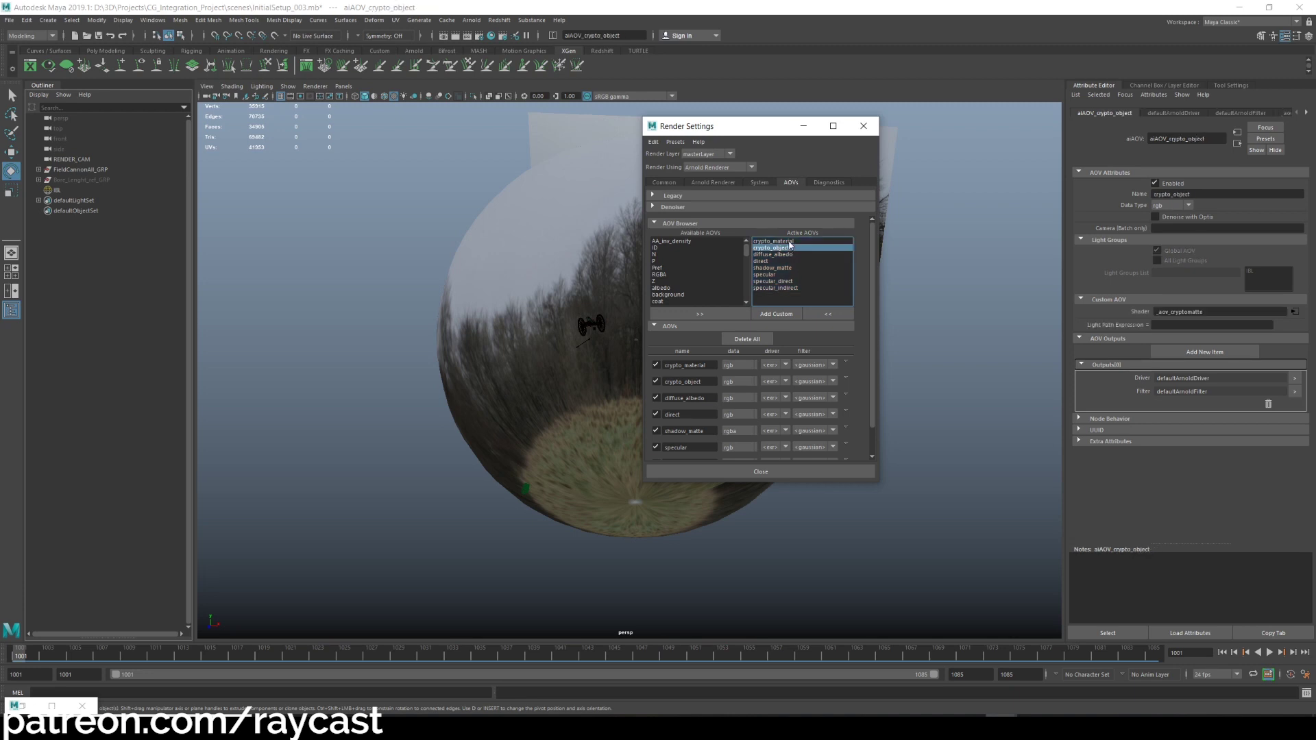
mouse_move(773, 242)
left_mouse_down()
mouse_move(775, 257)
mouse_move(774, 240)
left_mouse_up()
left_click(771, 248)
left_click(770, 249, "shift")
left_click(777, 255)
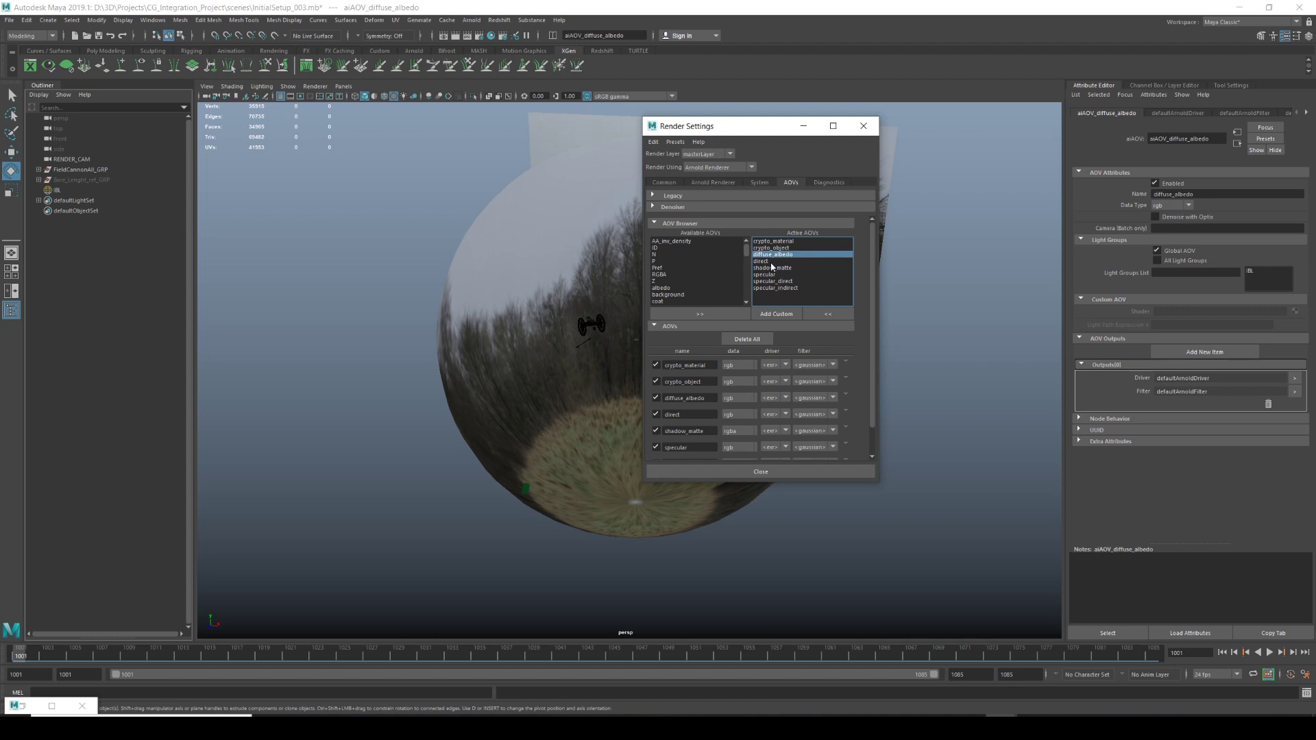
left_click(828, 313)
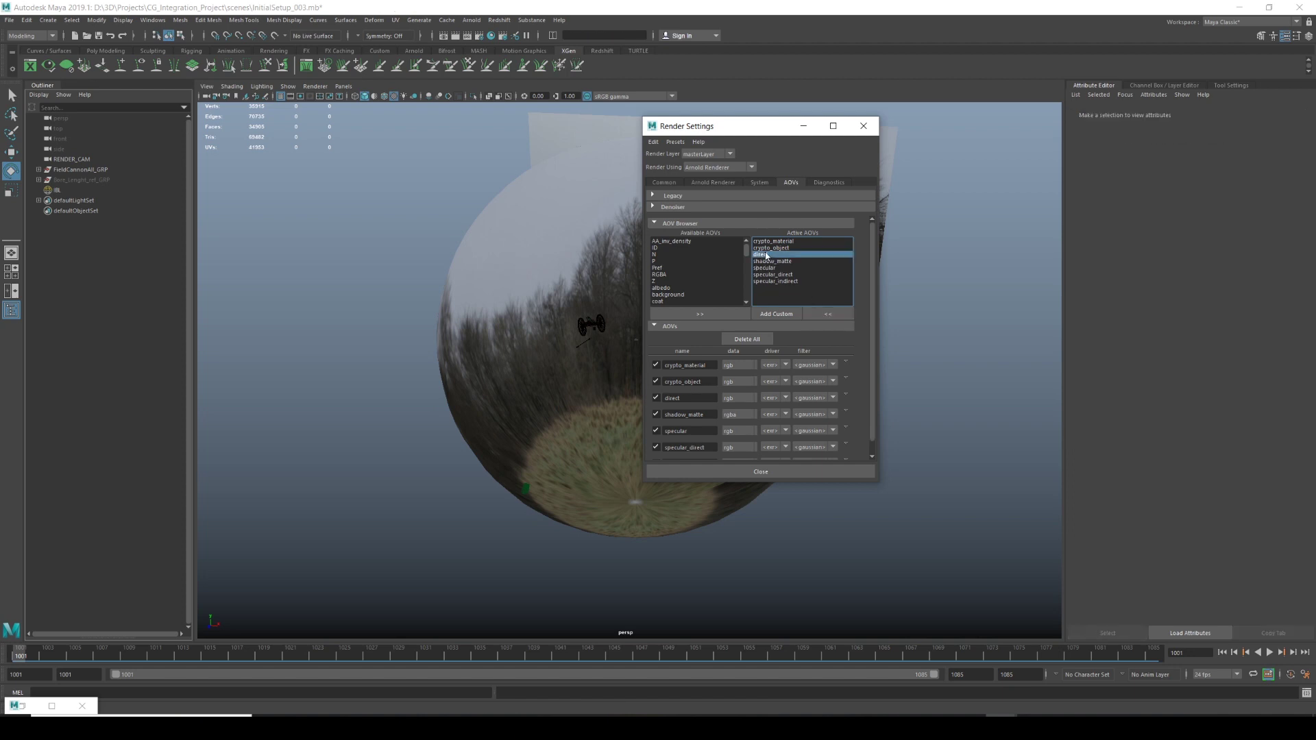
Enable All Light Groups for the direct AOV, checking the AOV Light Group on the IBL skydome light.
left_click(770, 255)
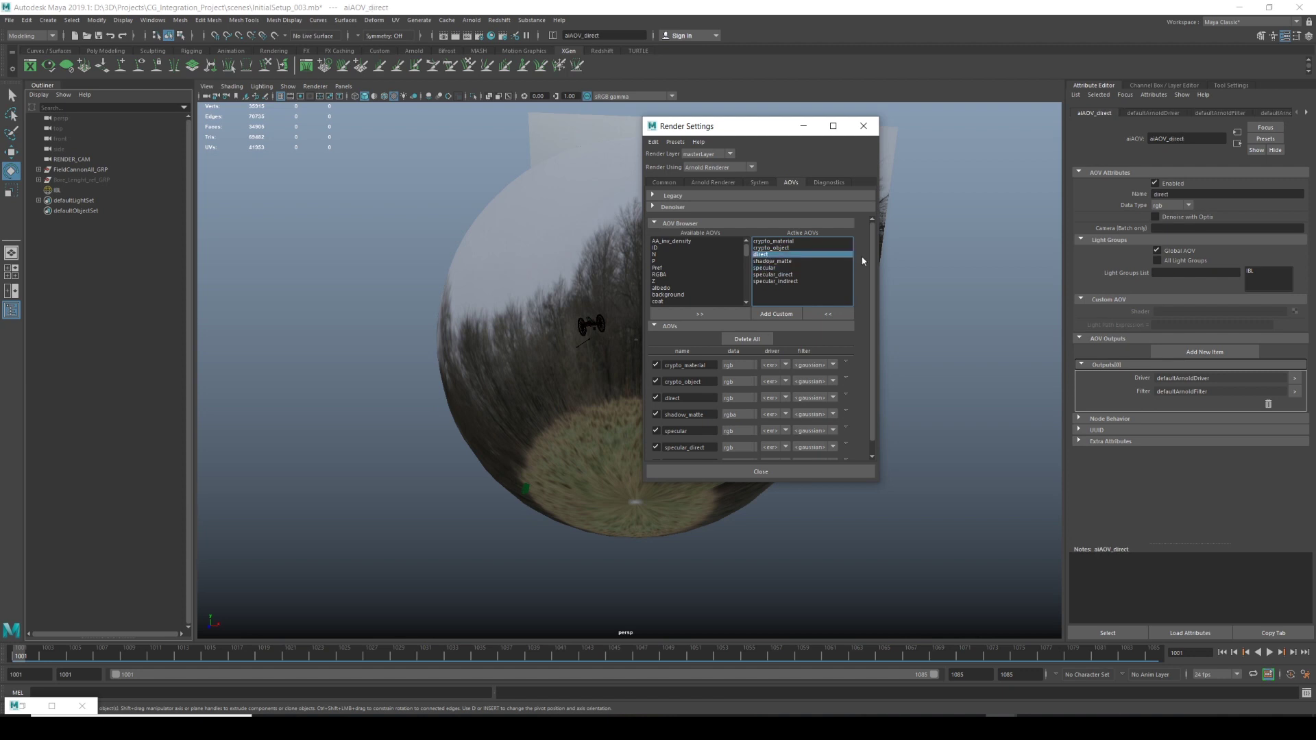
left_click(1173, 261)
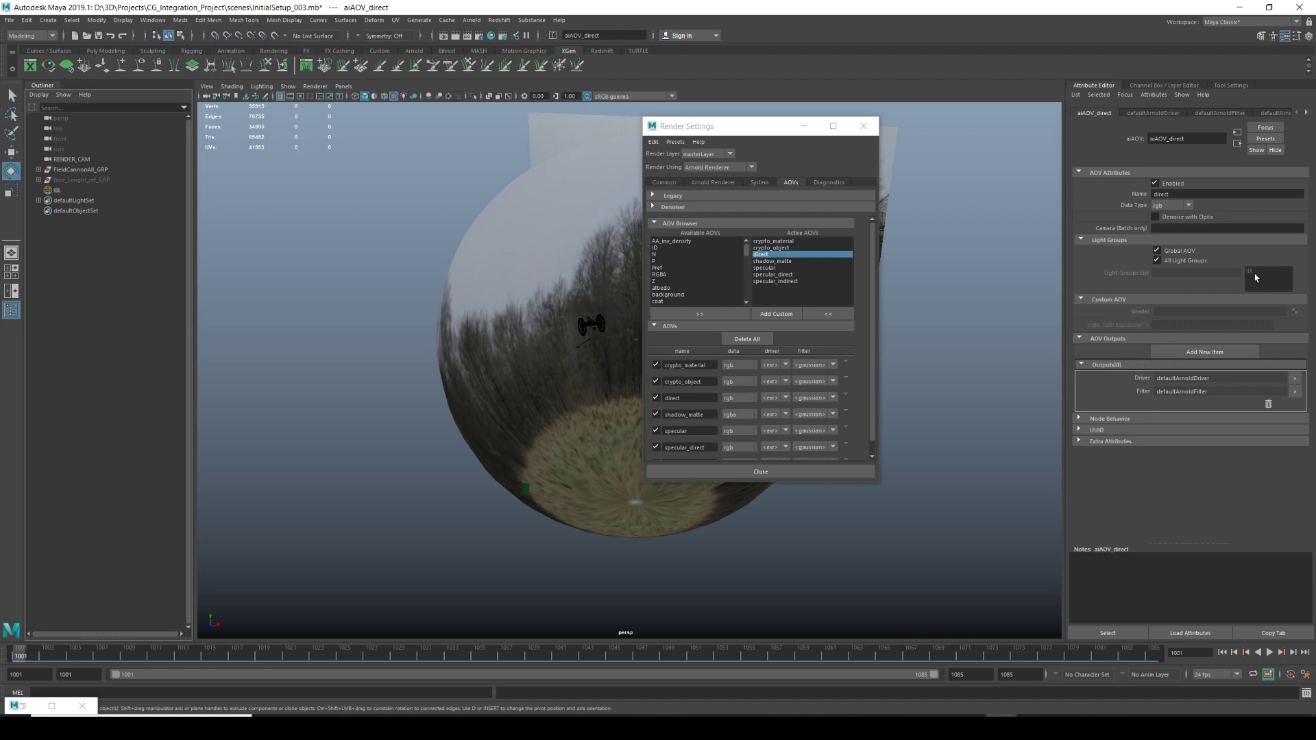
left_click(58, 191)
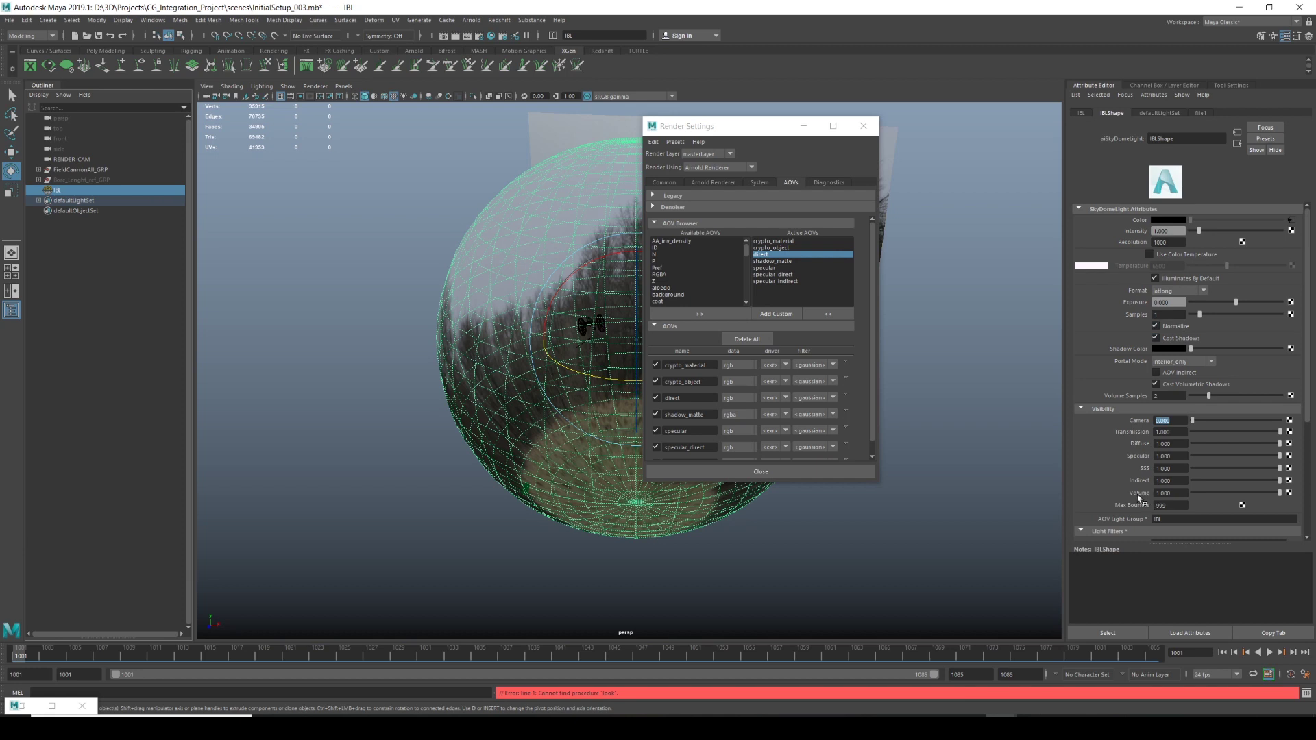
left_click(798, 255)
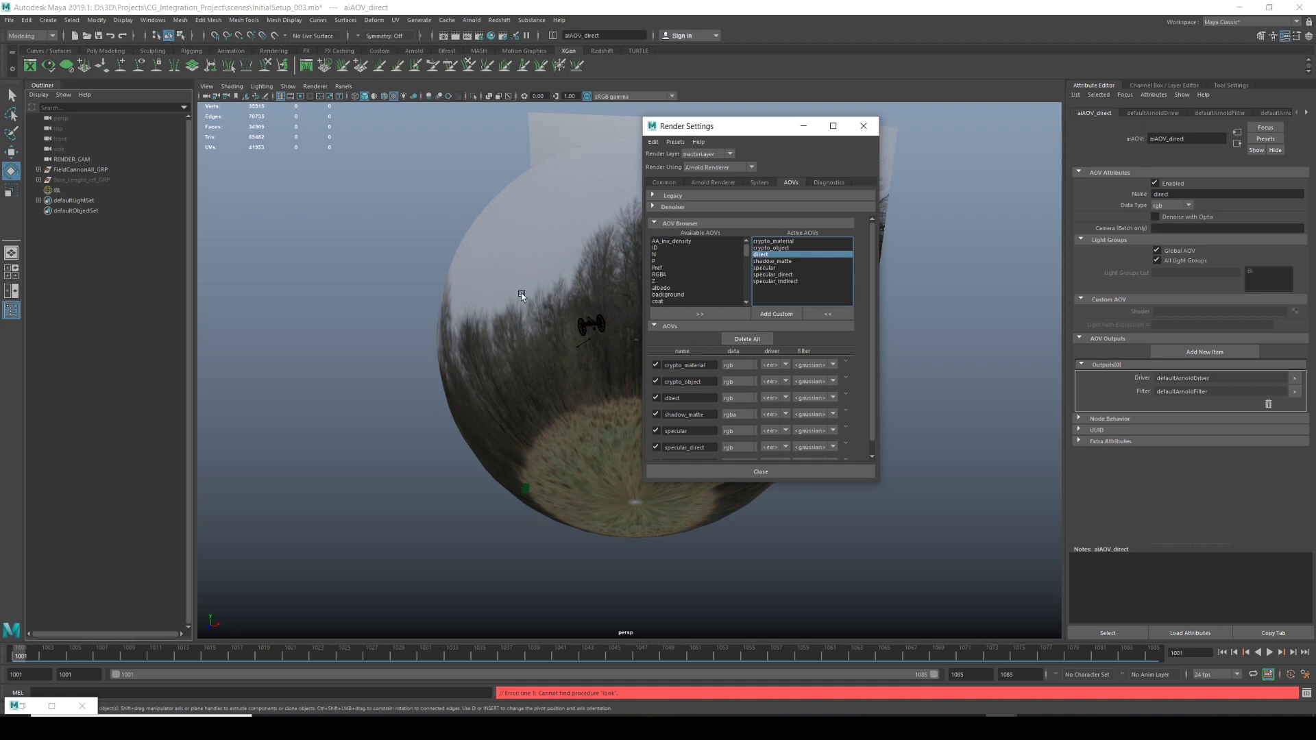
Turn off All Light Groups for the specular_indirect AOV, check the specular_direct and direct AOVs, and close the Render Settings.
left_click(772, 276)
left_click(762, 254)
left_click(768, 274)
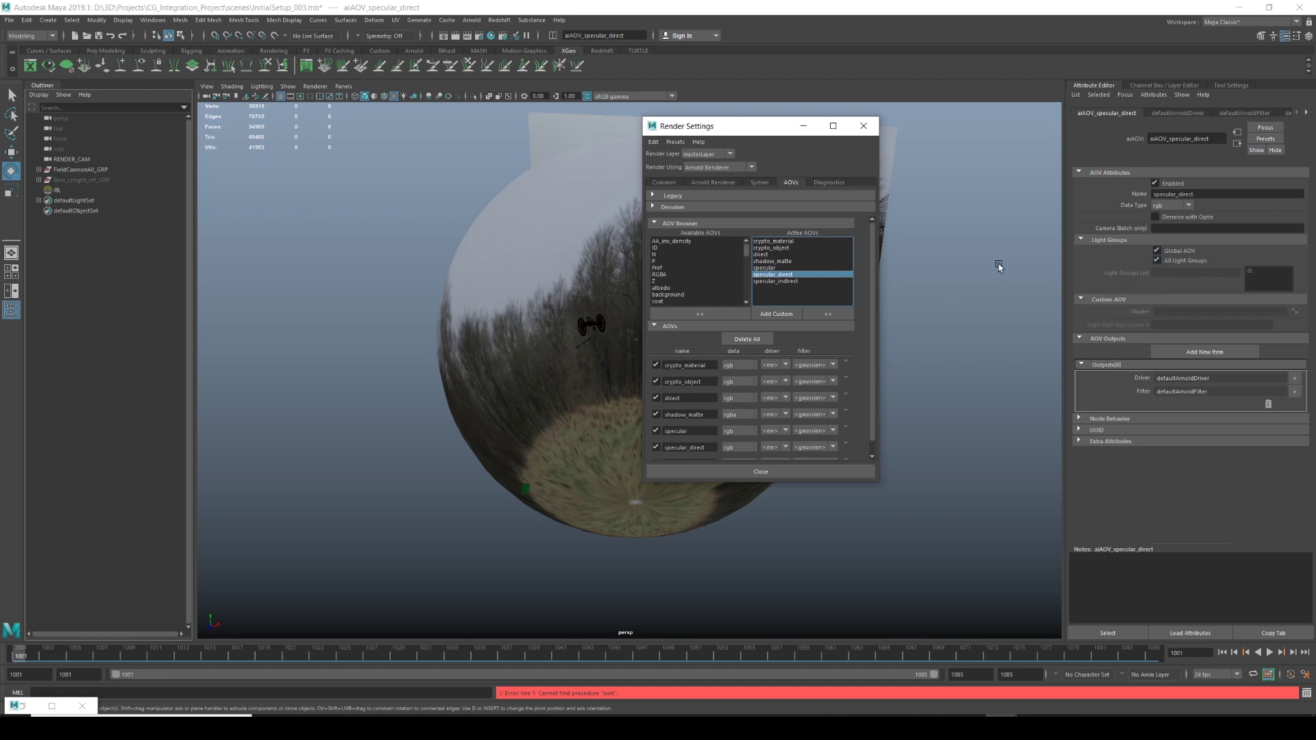
left_click(760, 281)
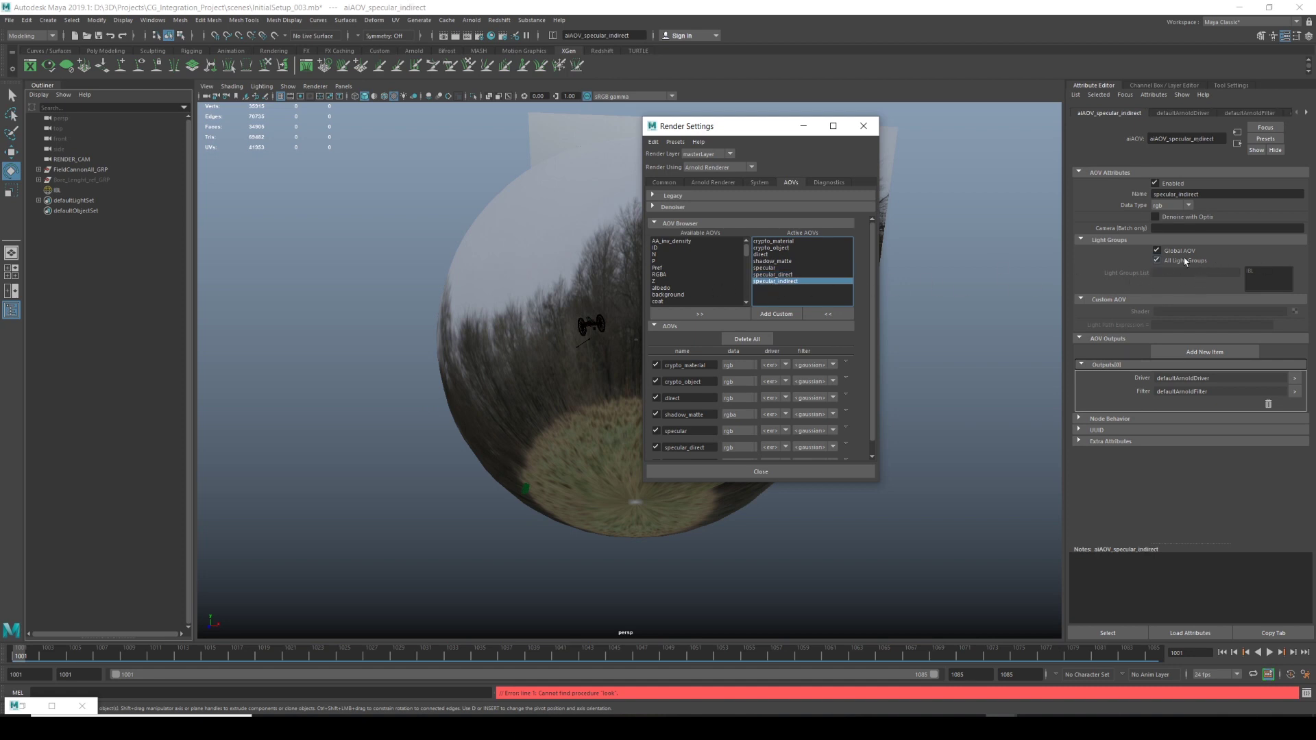
left_click(1176, 262)
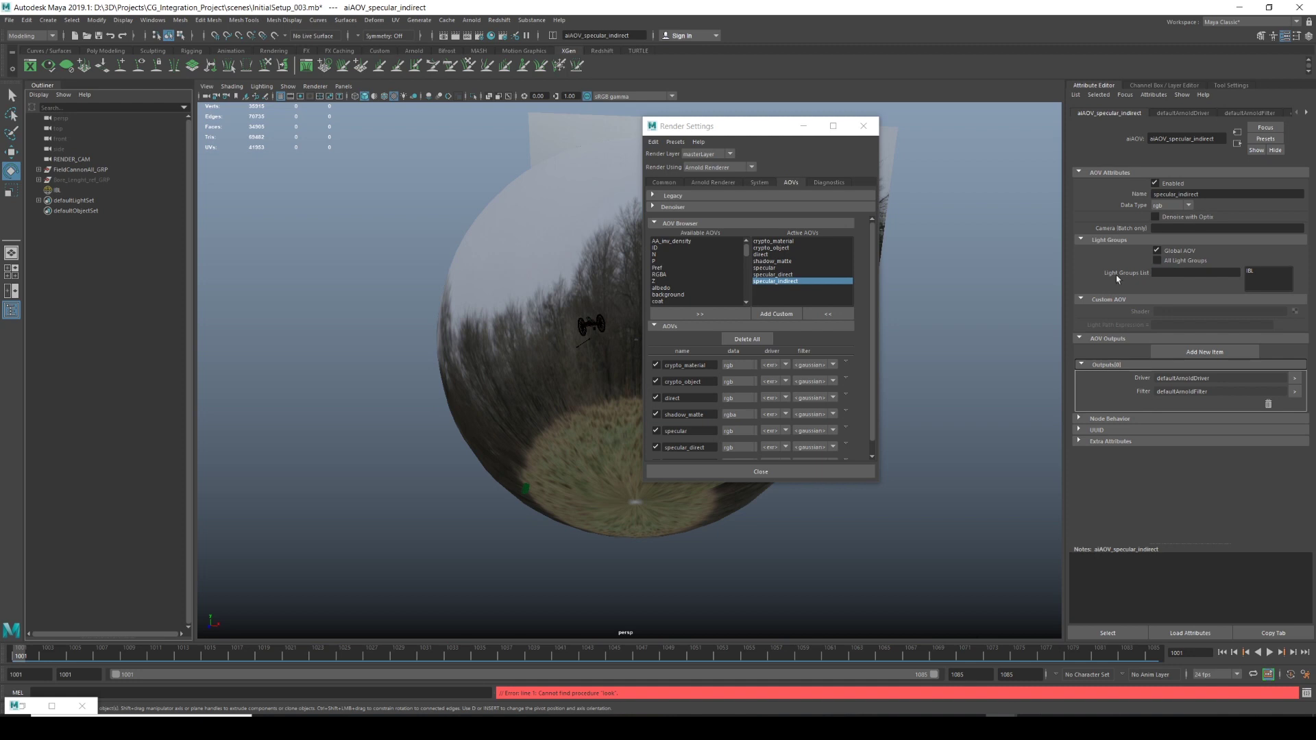
left_click(769, 268)
left_click(773, 275)
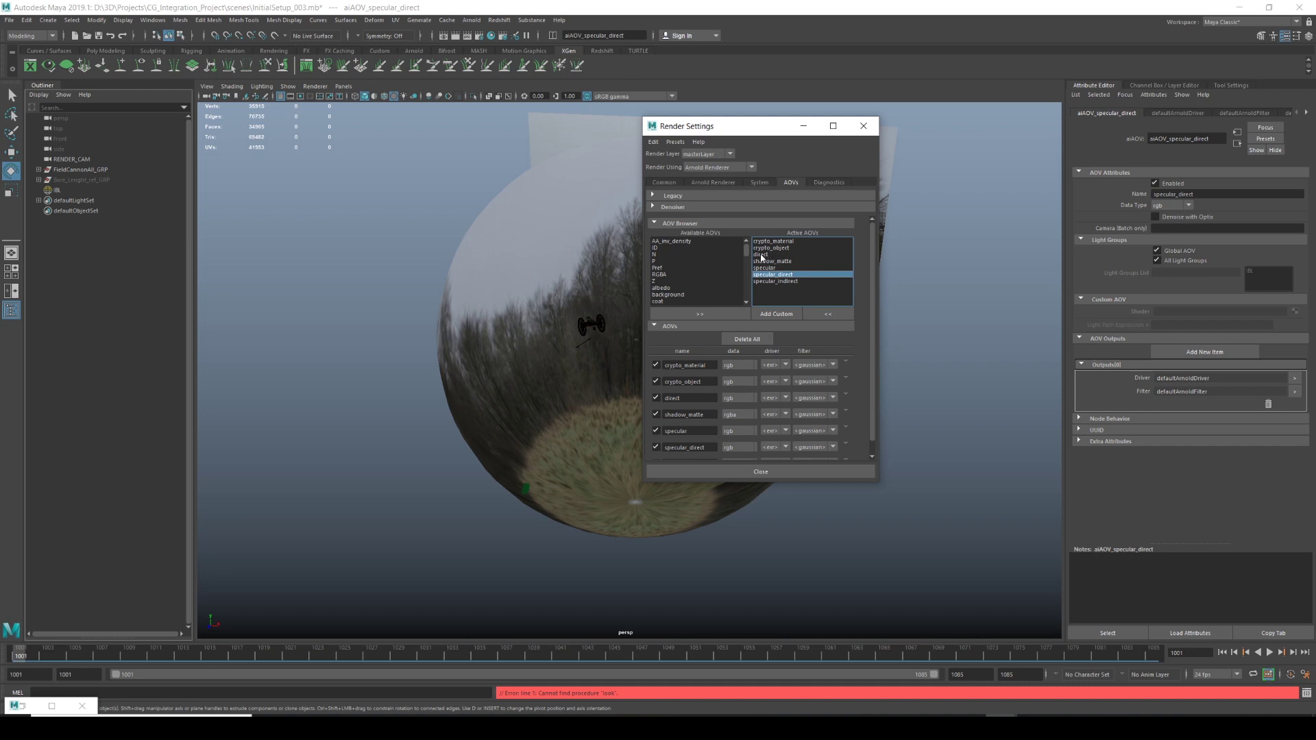
left_click(761, 256)
left_click(762, 471)
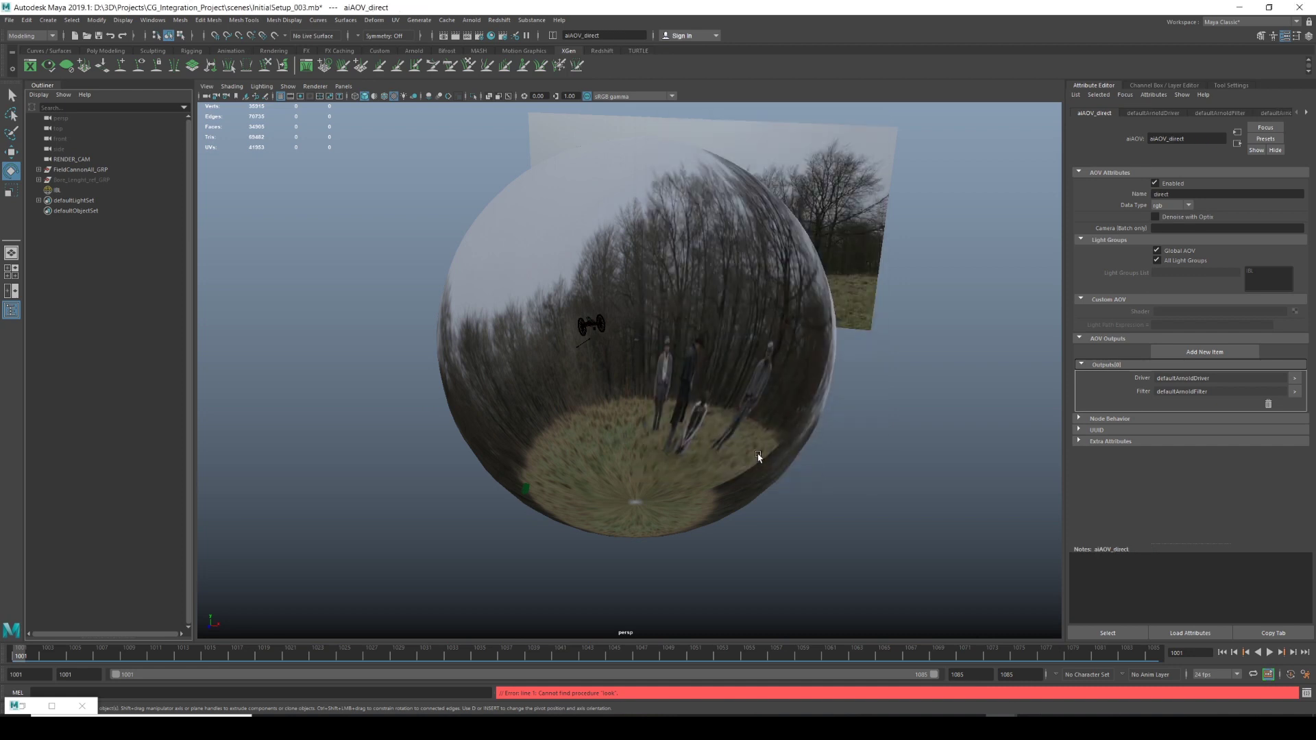
Look through RENDER_CAM in the viewport and open the Arnold RenderView.
left_click_drag(765, 470, 682, 391, "alt")
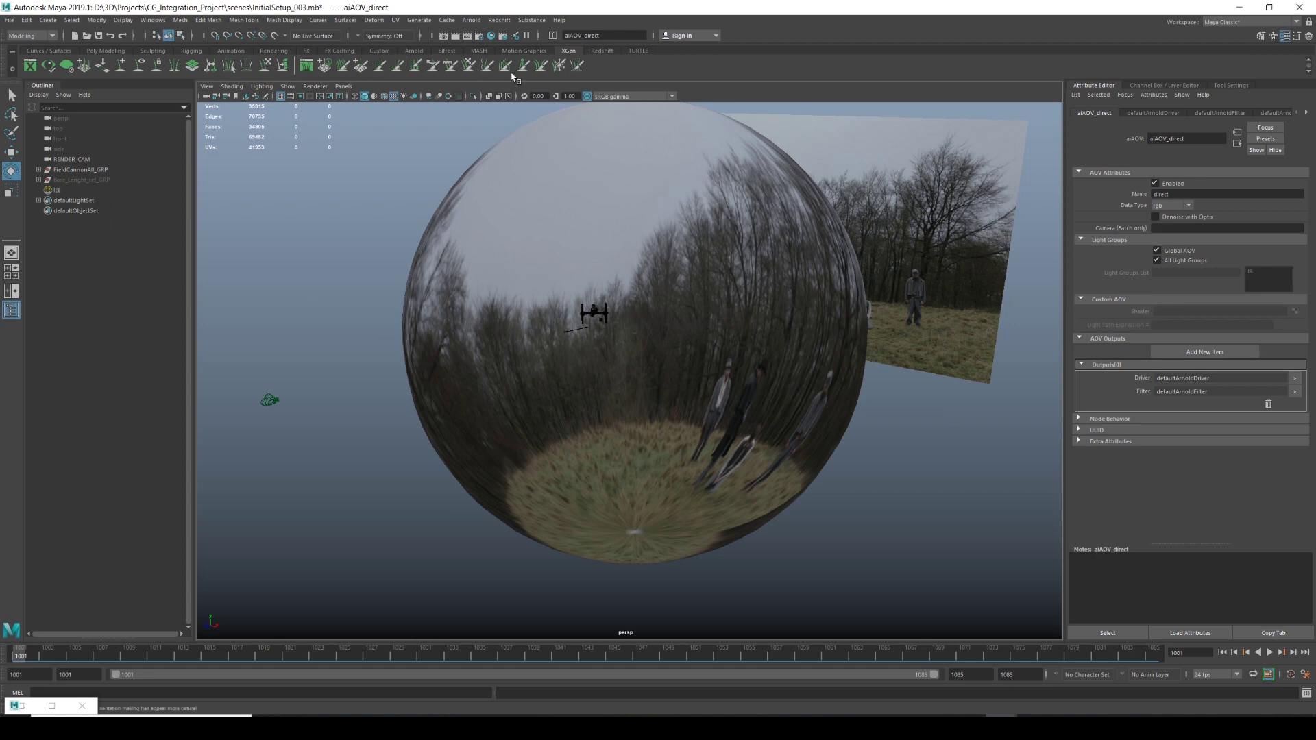
left_click(343, 87)
mouse_move(398, 97)
left_click(473, 107)
left_click(471, 19)
left_click(474, 38)
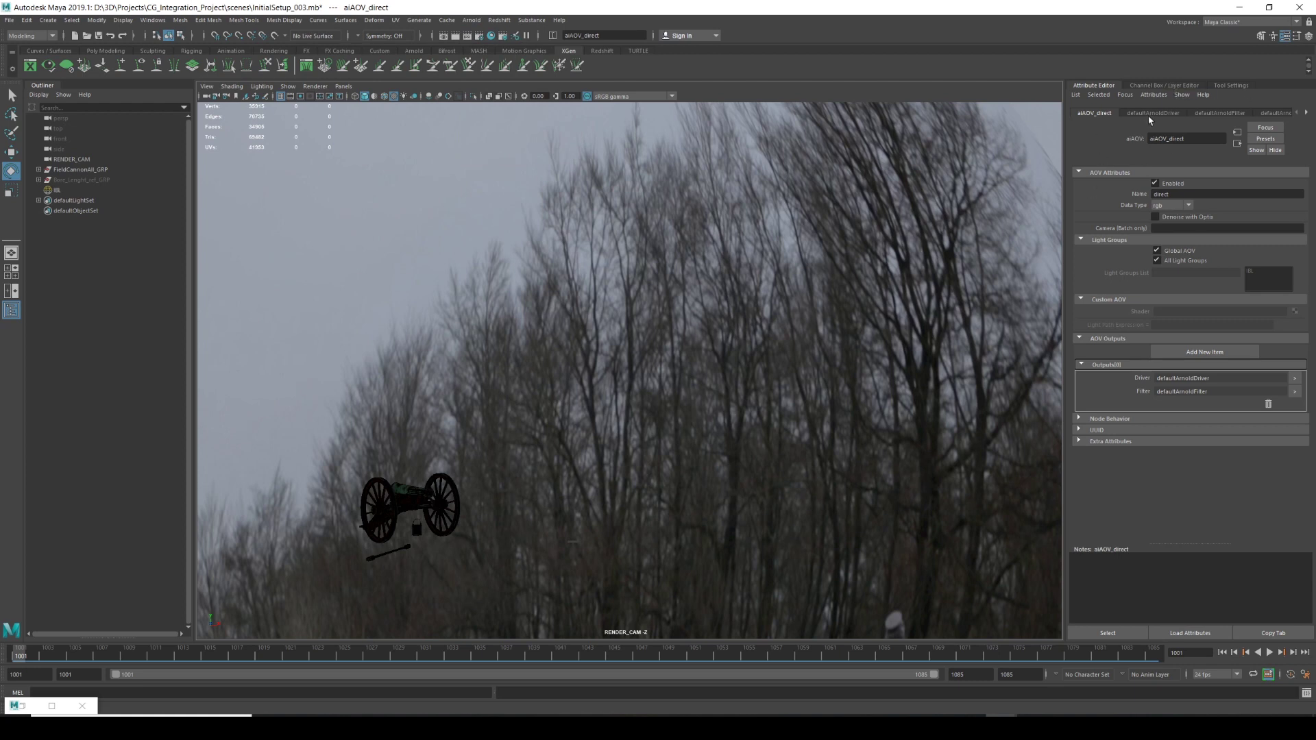
Bring up the minimized Arnold RenderView and dock it between the viewport and the Attribute Editor.
left_click(1154, 86)
left_click(1120, 86)
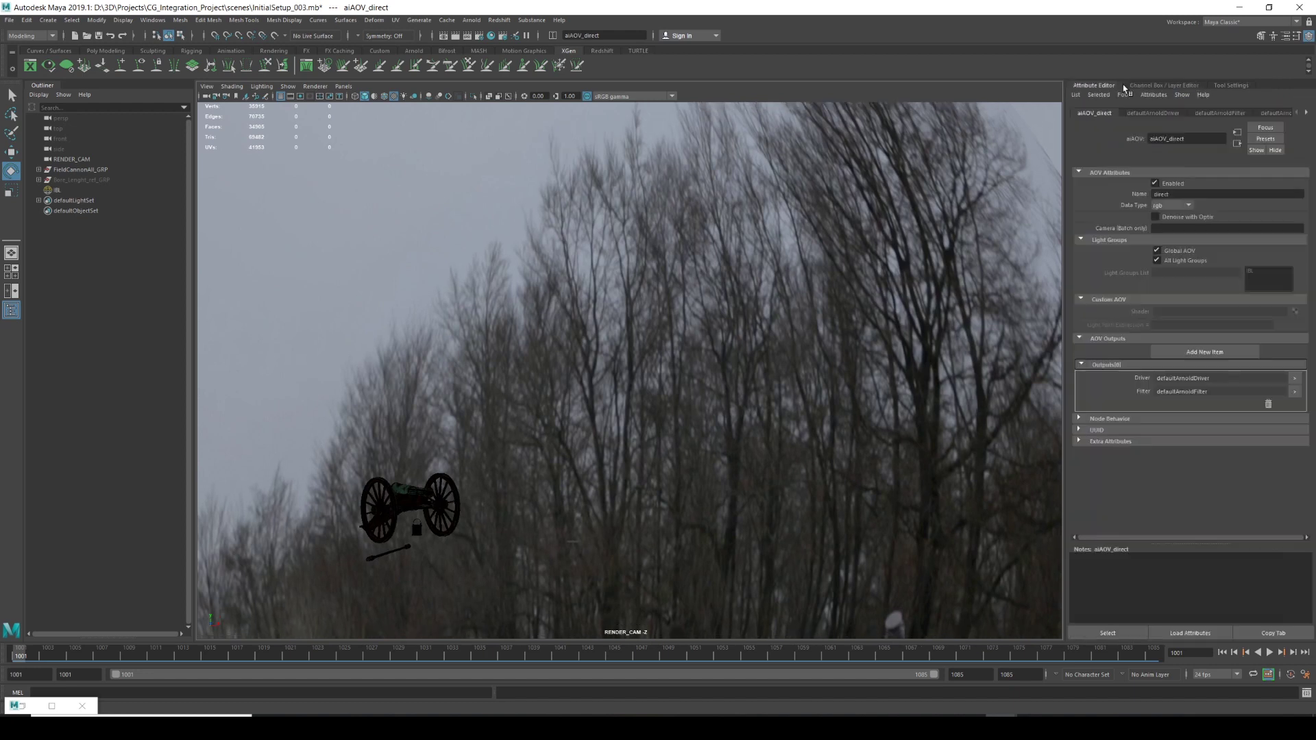
left_click(15, 706)
left_click(21, 706)
left_click(53, 705)
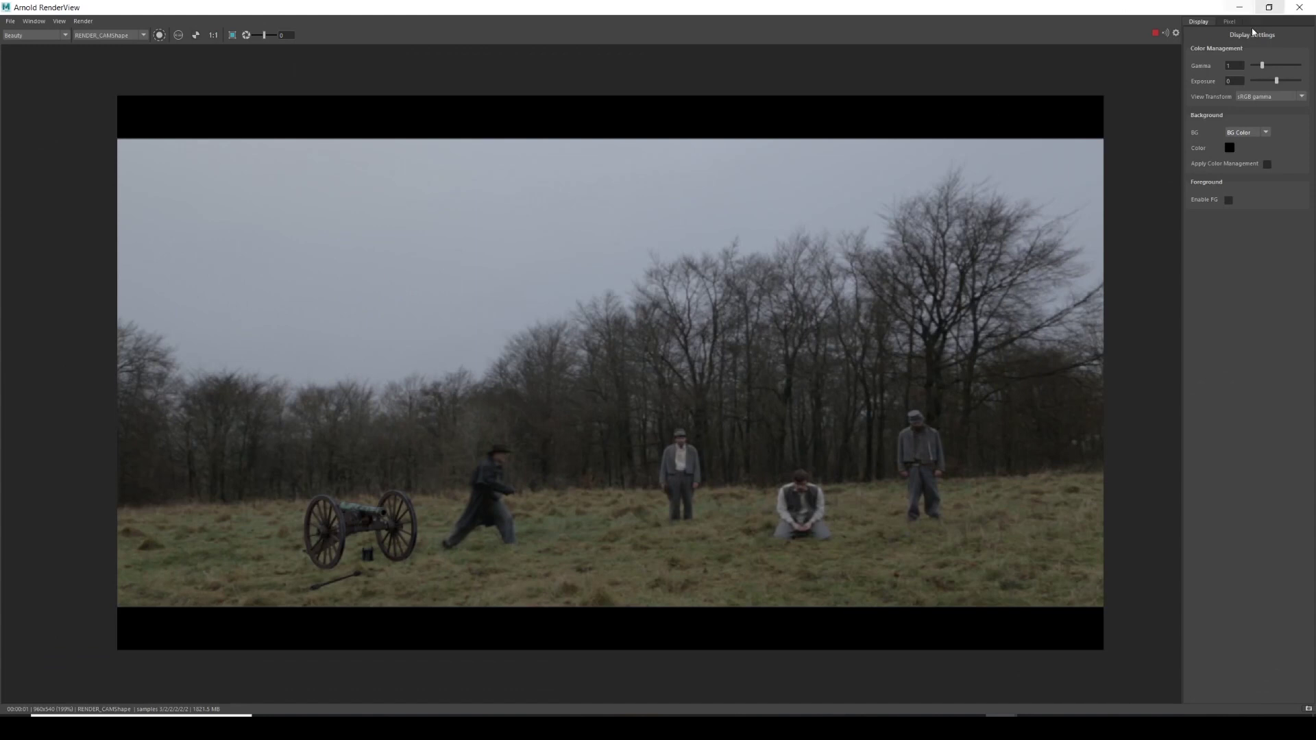
left_click(1269, 7)
left_click_drag(1043, 219, 892, 88)
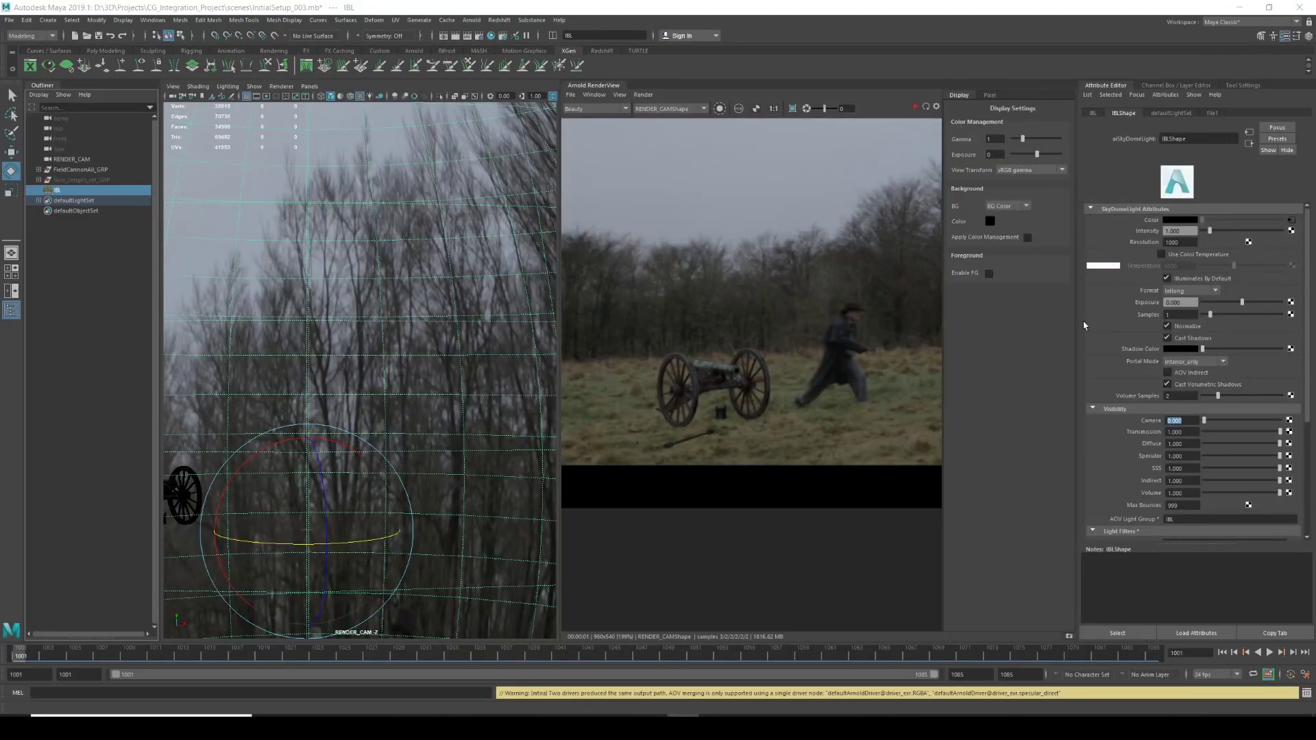
Test the IBL skydome light's effect on the cannon by setting its Intensity to 0 and back to 1.
left_click(1182, 302)
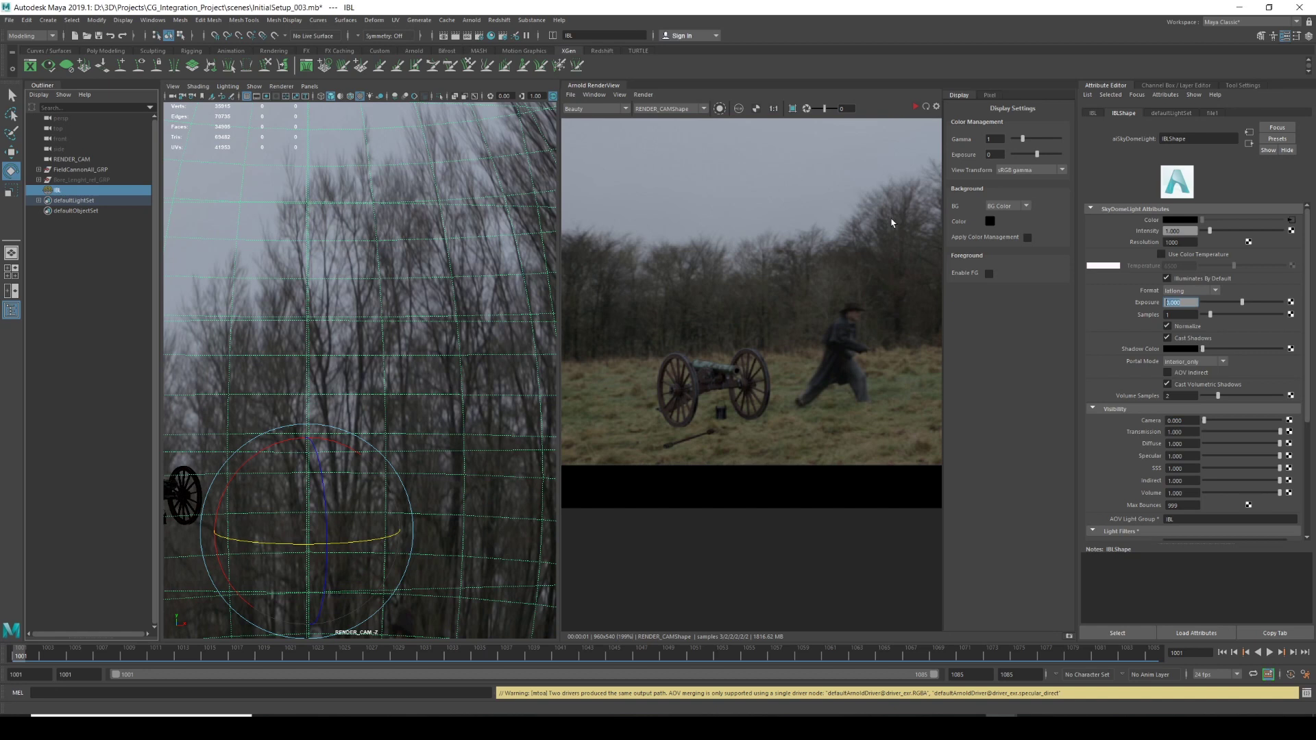
left_click(917, 109)
left_click(1175, 231)
type("0")
key("Return")
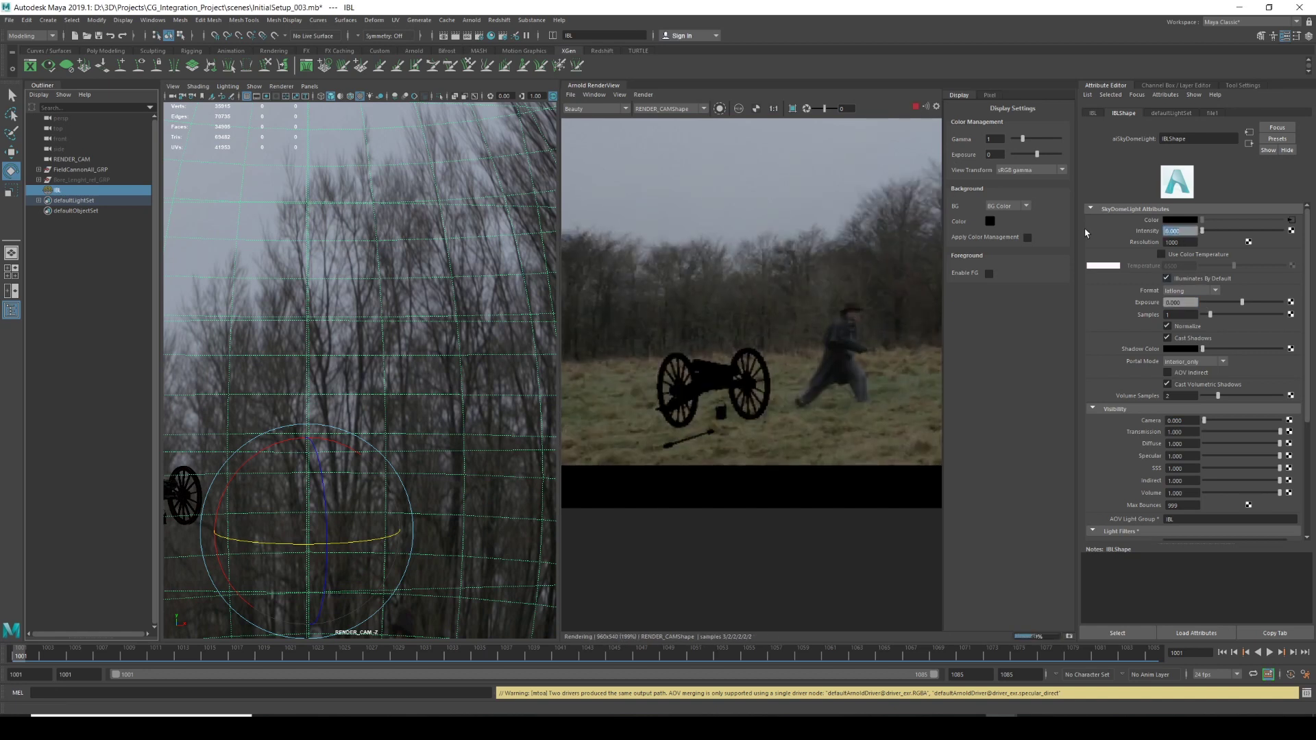
type("1")
key("Return")
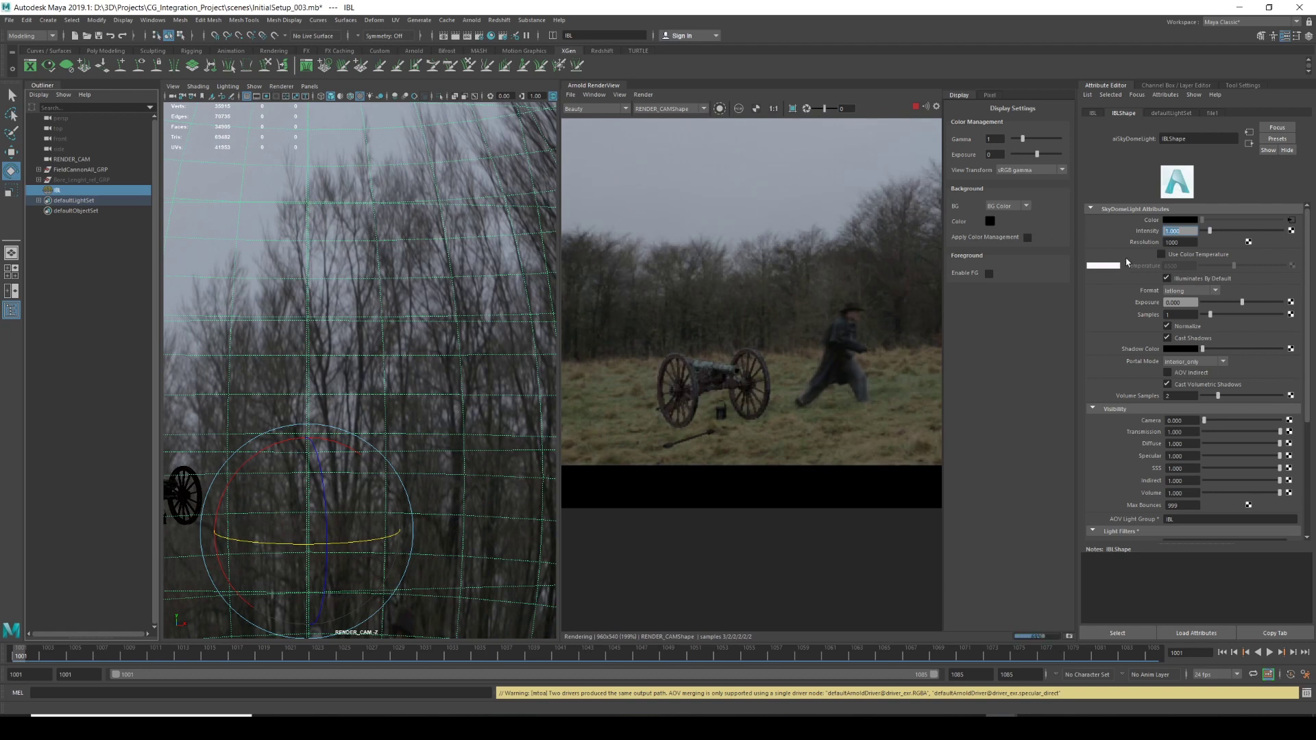
Compare the IBL skydome light's Exposure at -1 and 0, leave it at -1, and store a snapshot of the render.
left_click(1176, 302)
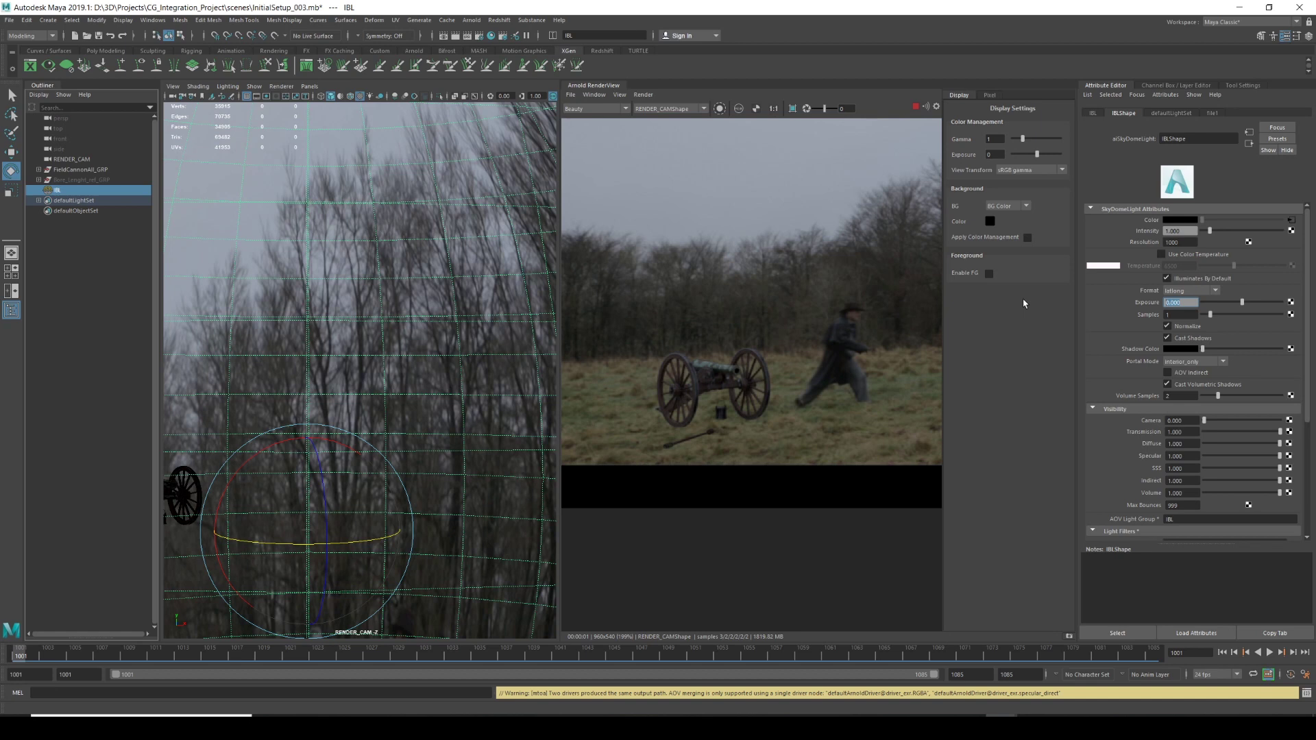
type("-1")
key("Return")
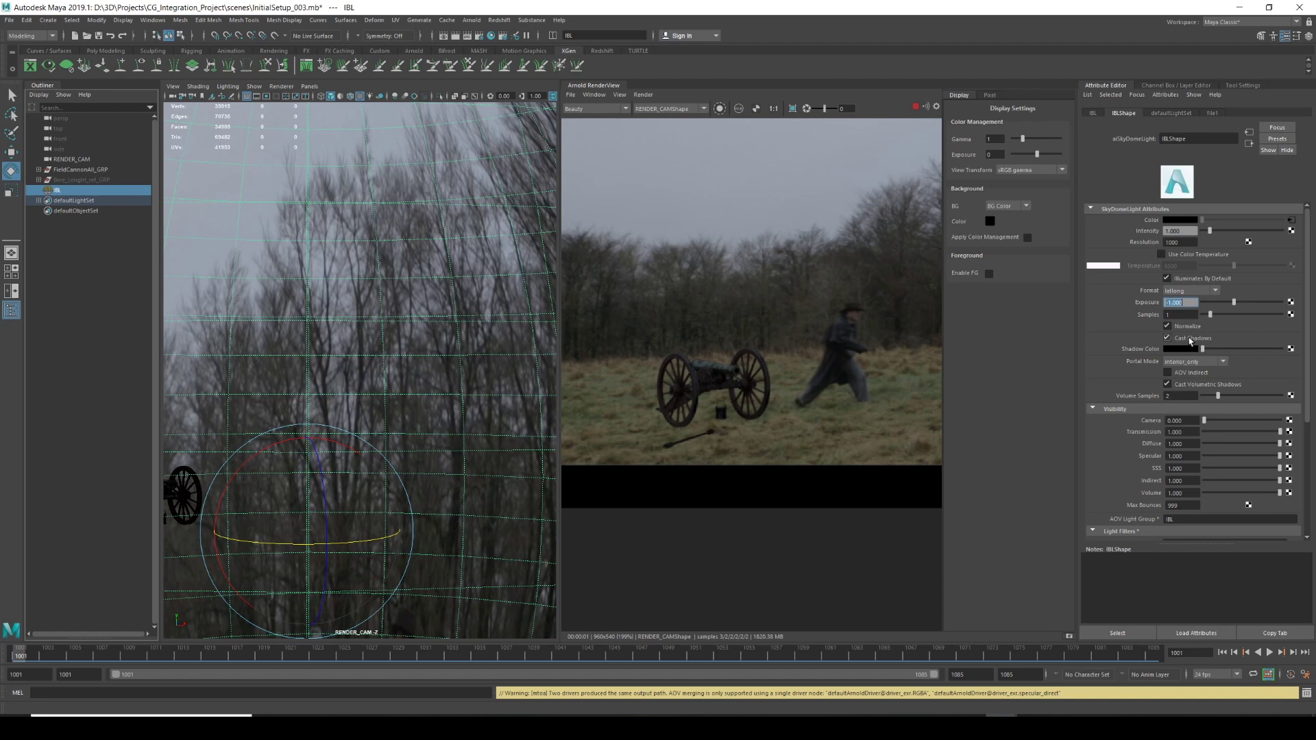
type("0")
key("Return")
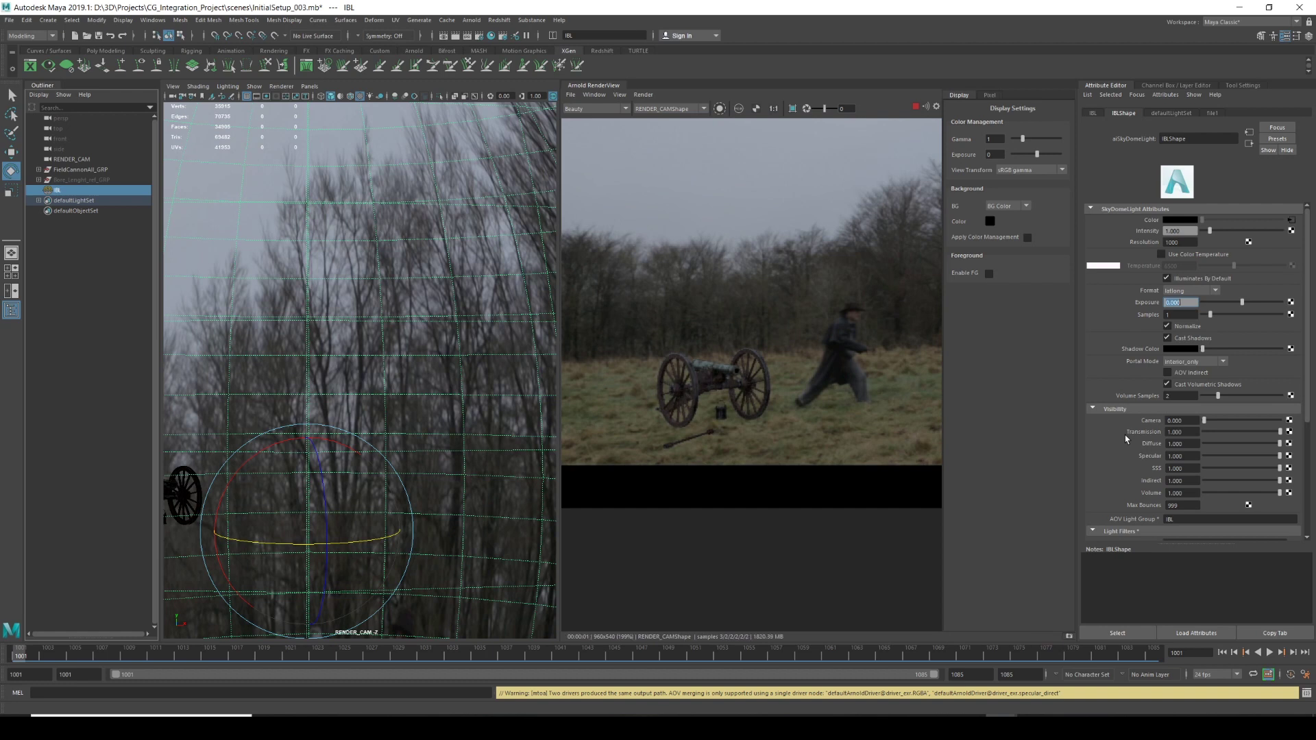
type("1")
key("Return")
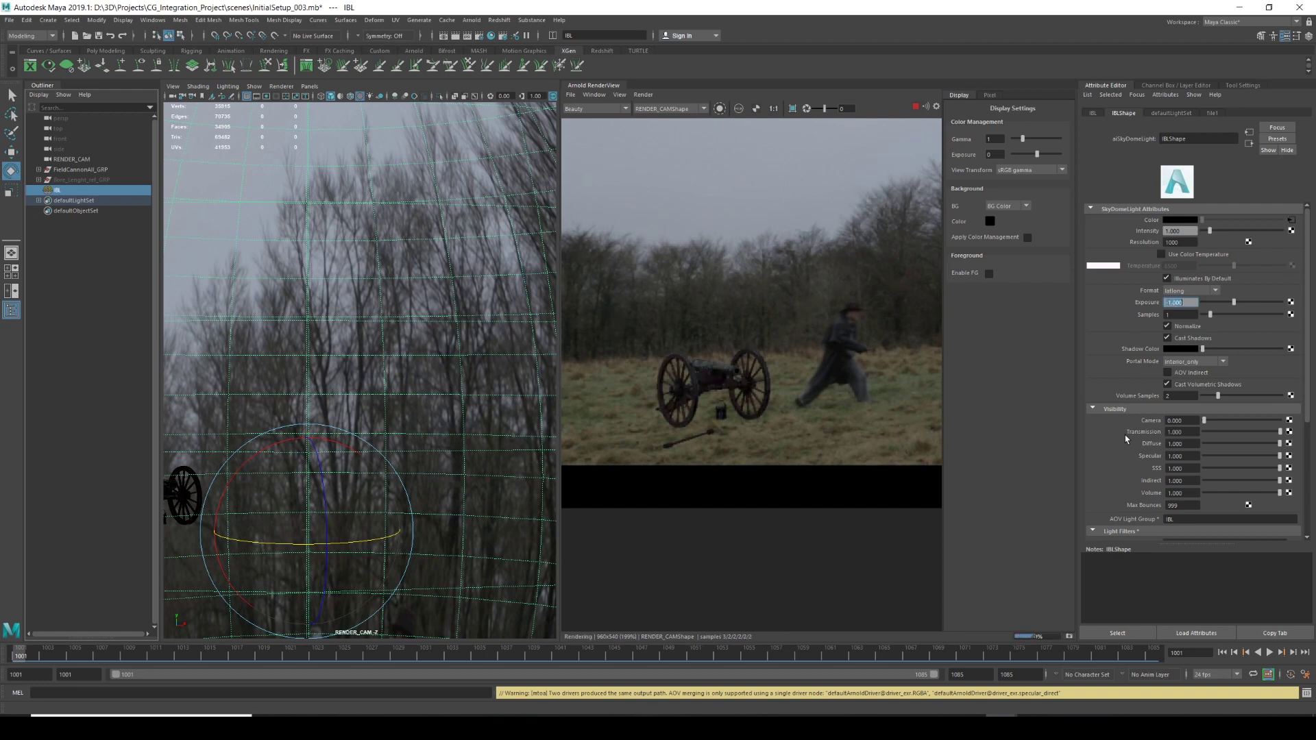
left_click(1069, 638)
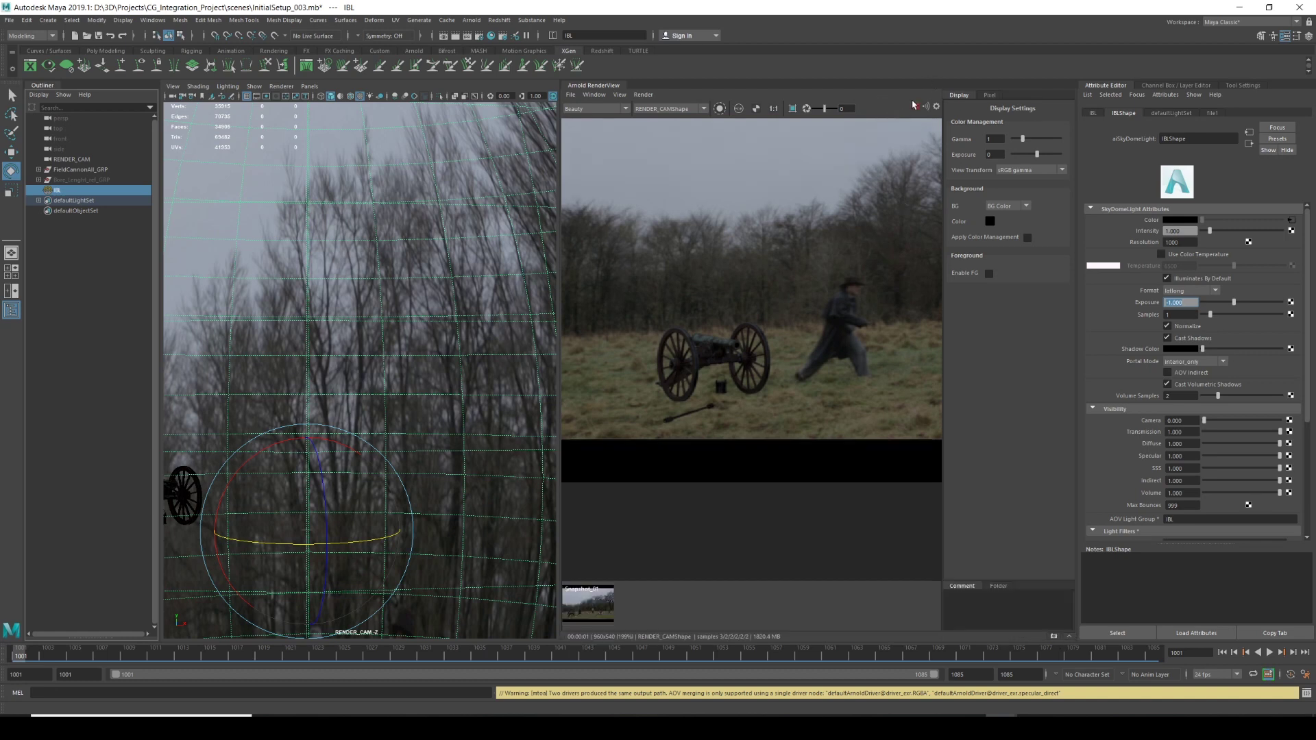
Switch the viewport to the persp camera, inspect the cannon inside the dome, and save the scene.
left_click(309, 86)
mouse_move(371, 96)
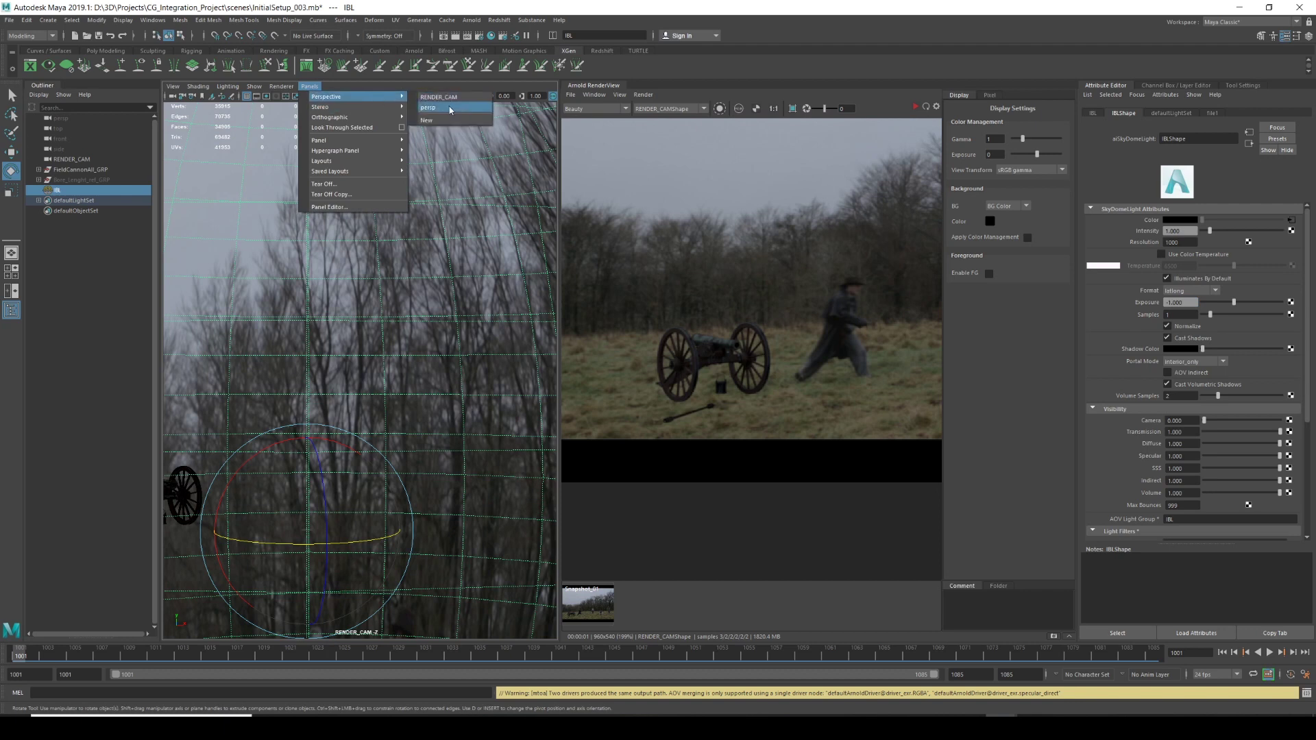
left_click(449, 108)
scroll(395, 324, "down", 3)
left_click_drag(395, 324, 364, 326, "alt")
key("w")
right_click_drag(370, 326, 490, 325, "alt")
left_click_drag(329, 340, 318, 323, "alt")
right_click_drag(317, 323, 377, 347, "alt")
left_click_drag(376, 347, 382, 360, "alt")
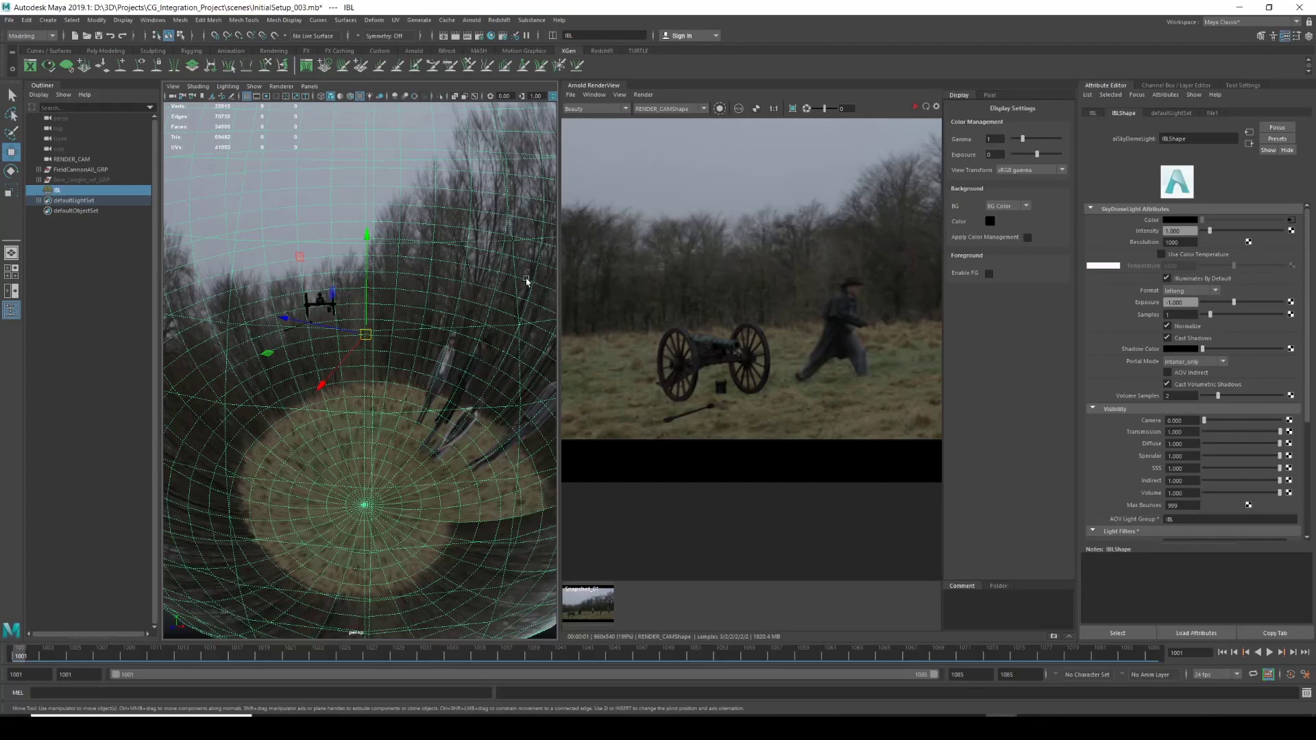
key("ctrl+s")
Create a polygon plane under the cannon and scale it up uniformly as a large ground surface.
left_click_drag(396, 293, 412, 325, "alt")
key("space")
left_click(332, 307)
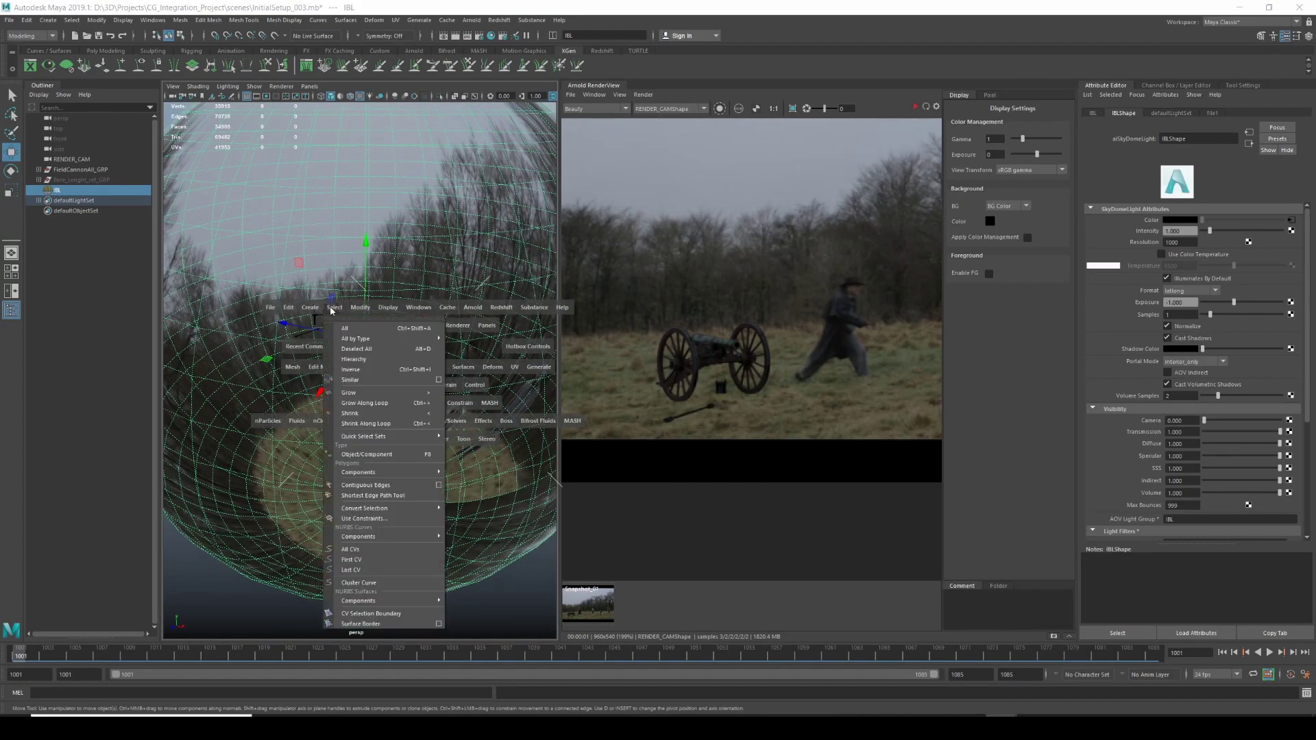
mouse_move(310, 307)
mouse_move(384, 346)
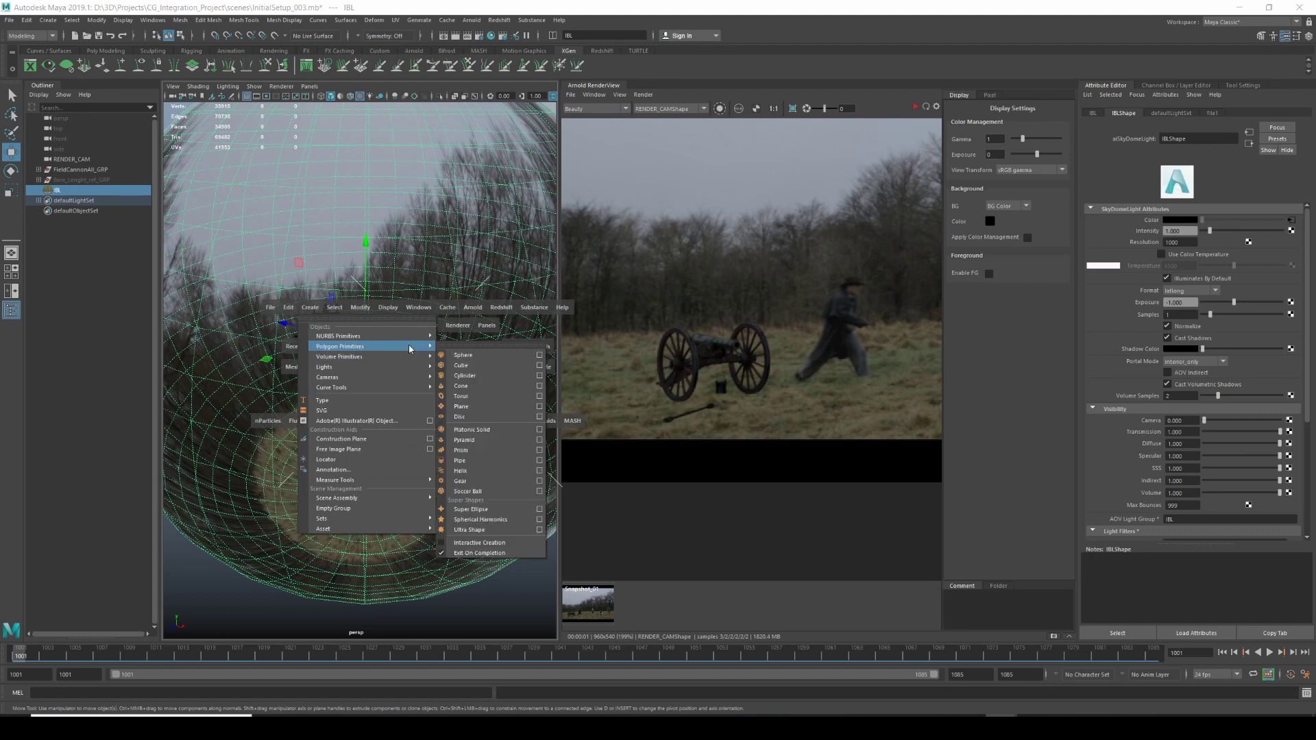
left_click(479, 407)
key("r")
left_click_drag(364, 337, 310, 362)
Set the plane's Subdivisions Width and Height to 1 and widen the plane along its X axis.
left_click(1191, 113)
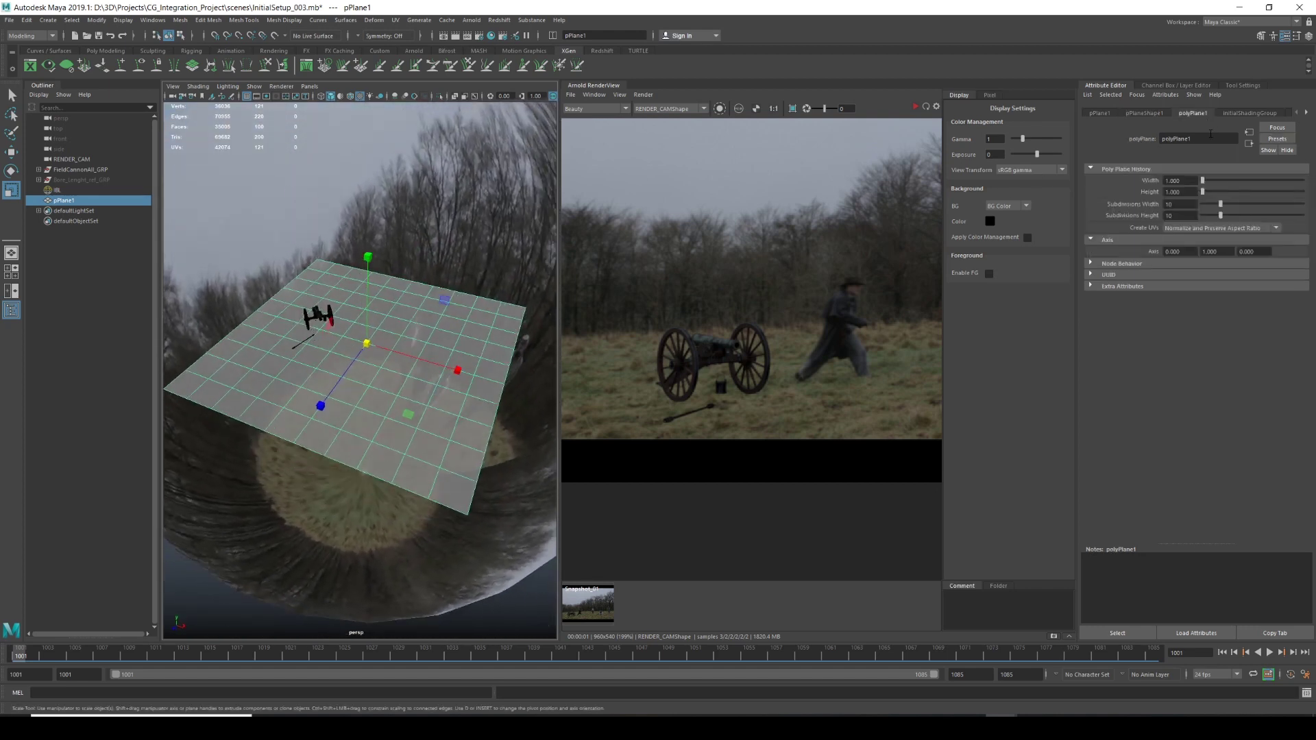
left_click_drag(1221, 204, 1166, 214)
left_click_drag(489, 377, 465, 345, "alt")
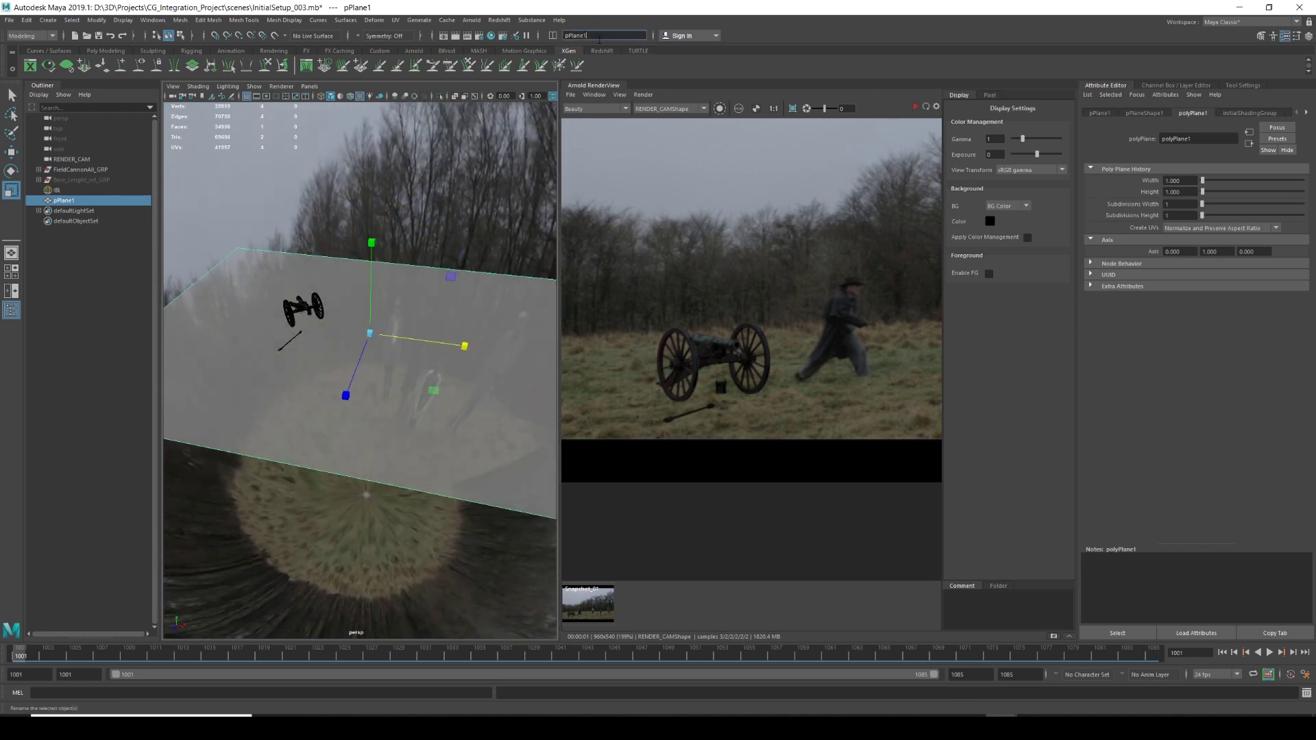
Rename the ground plane to Ground_Projection_GEO and activate the Move tool.
type("d_Projection_GEO")
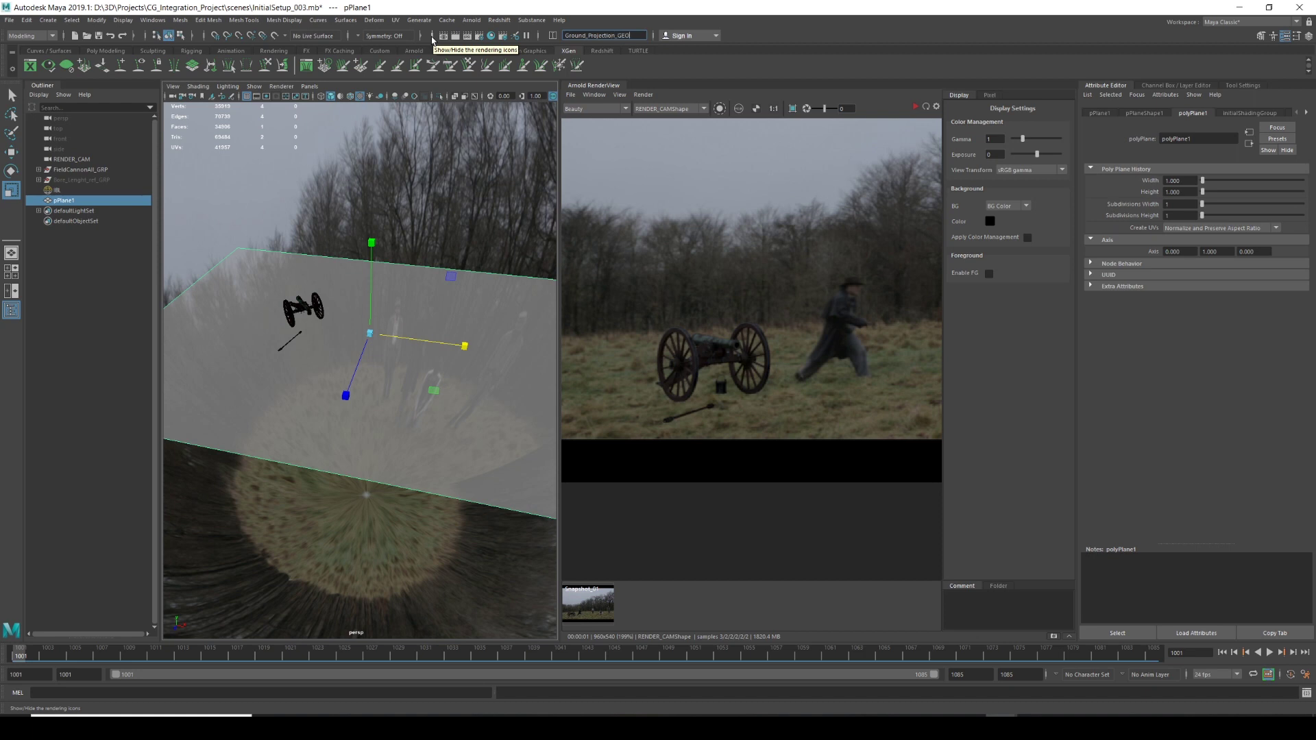
key("Return")
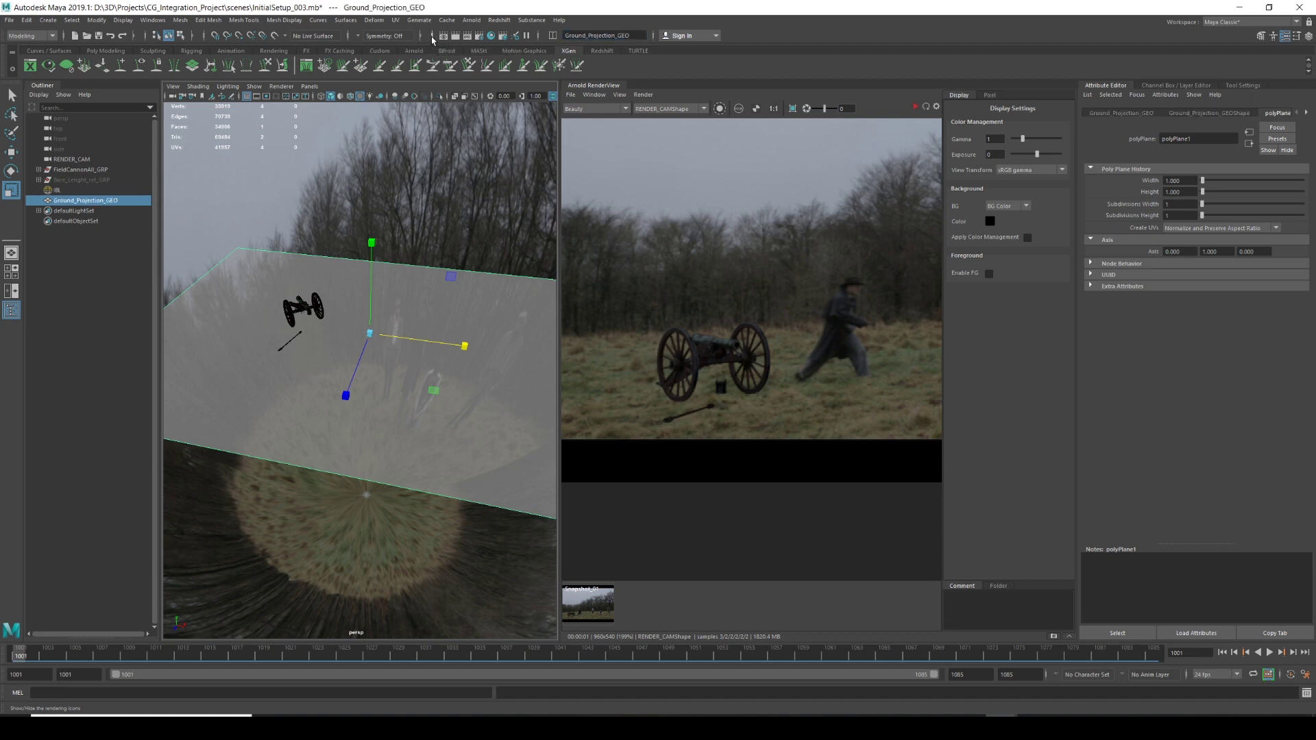
key("w")
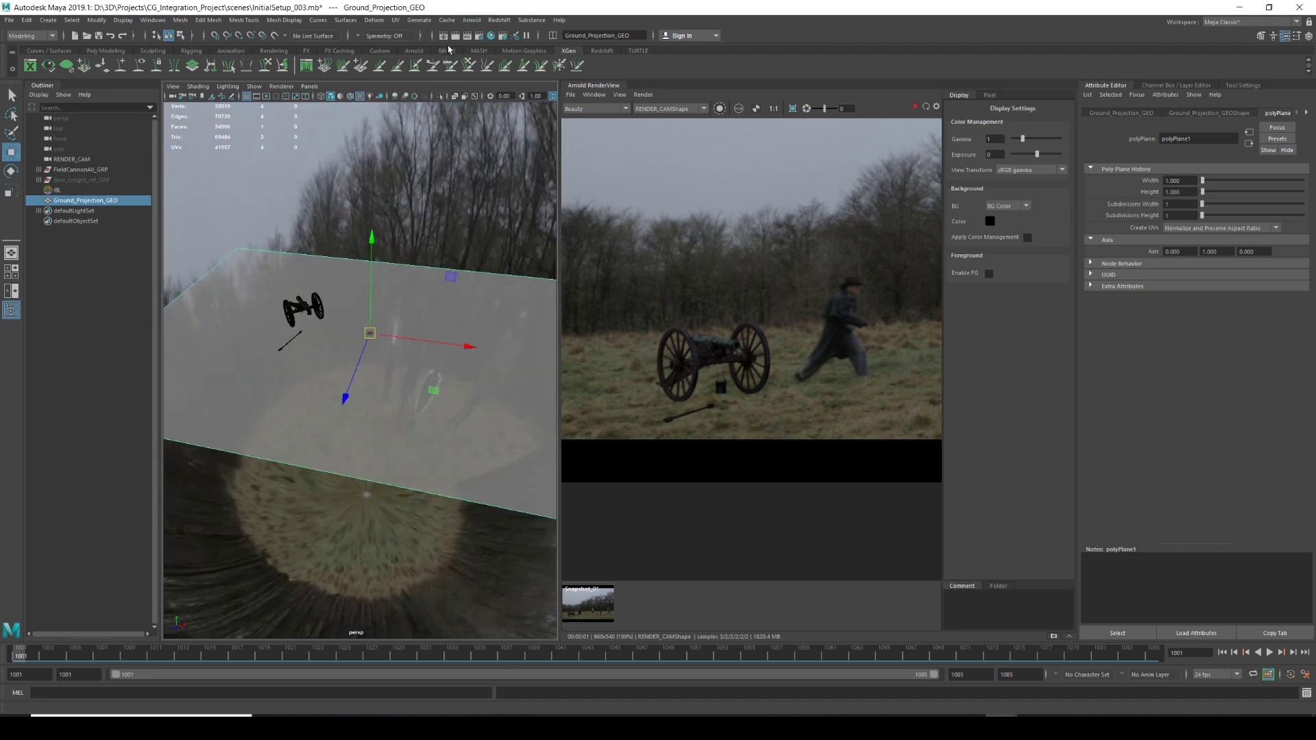
Convert the selected ground projection plane into an Arnold mesh light.
left_click(472, 19)
mouse_move(495, 74)
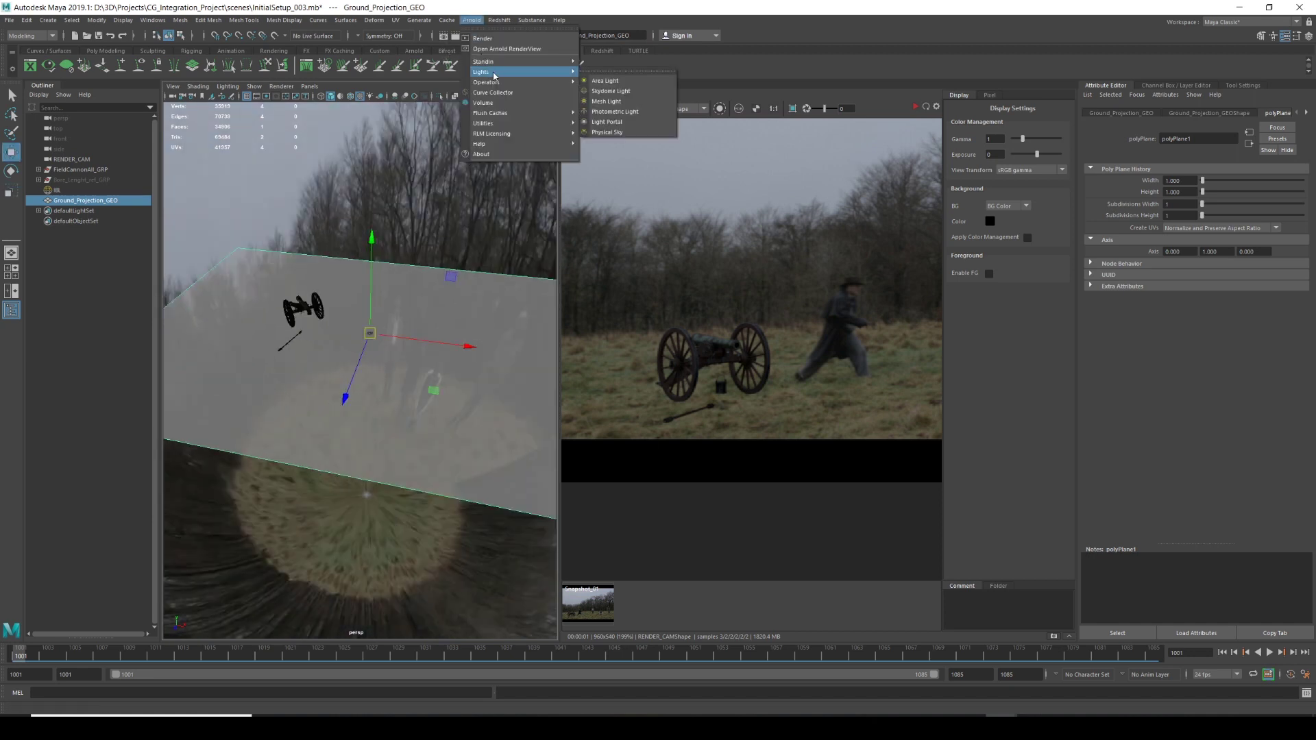
left_click(607, 101)
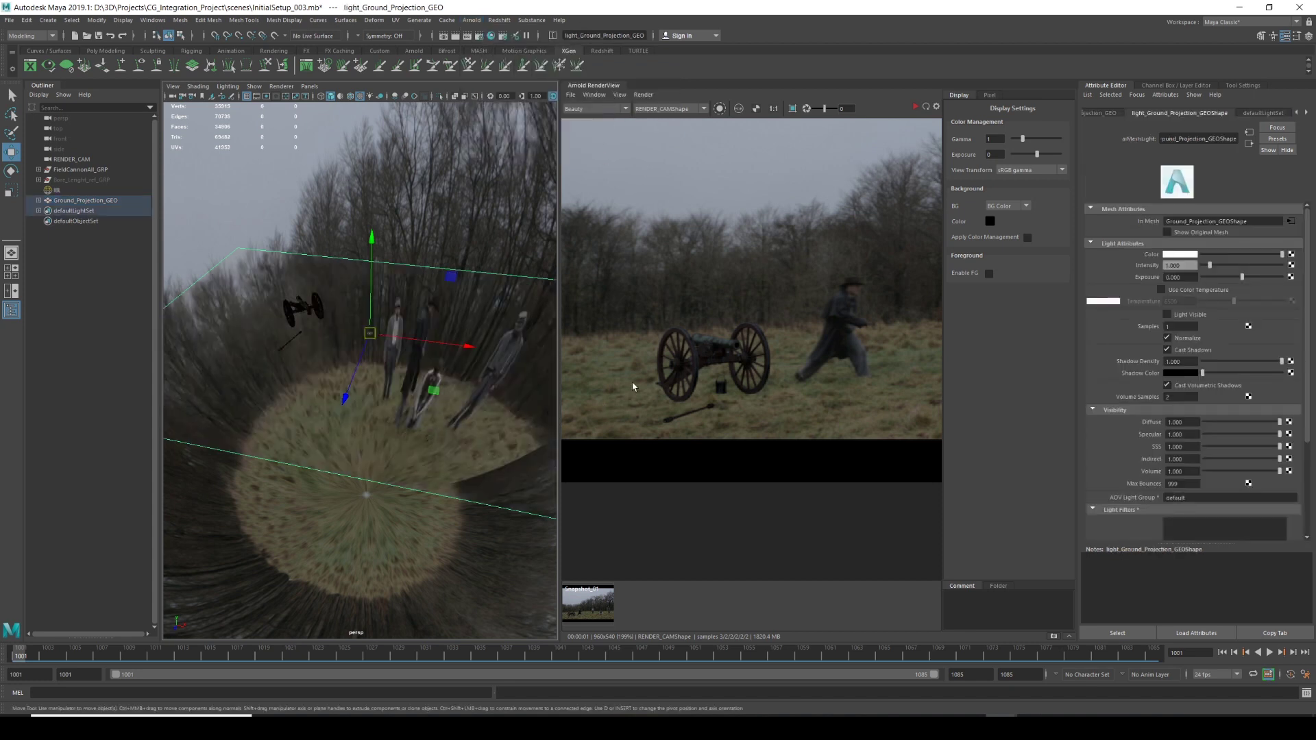
Open the Hypershade and list the scene's lights in its browser.
left_click(153, 20)
mouse_move(199, 87)
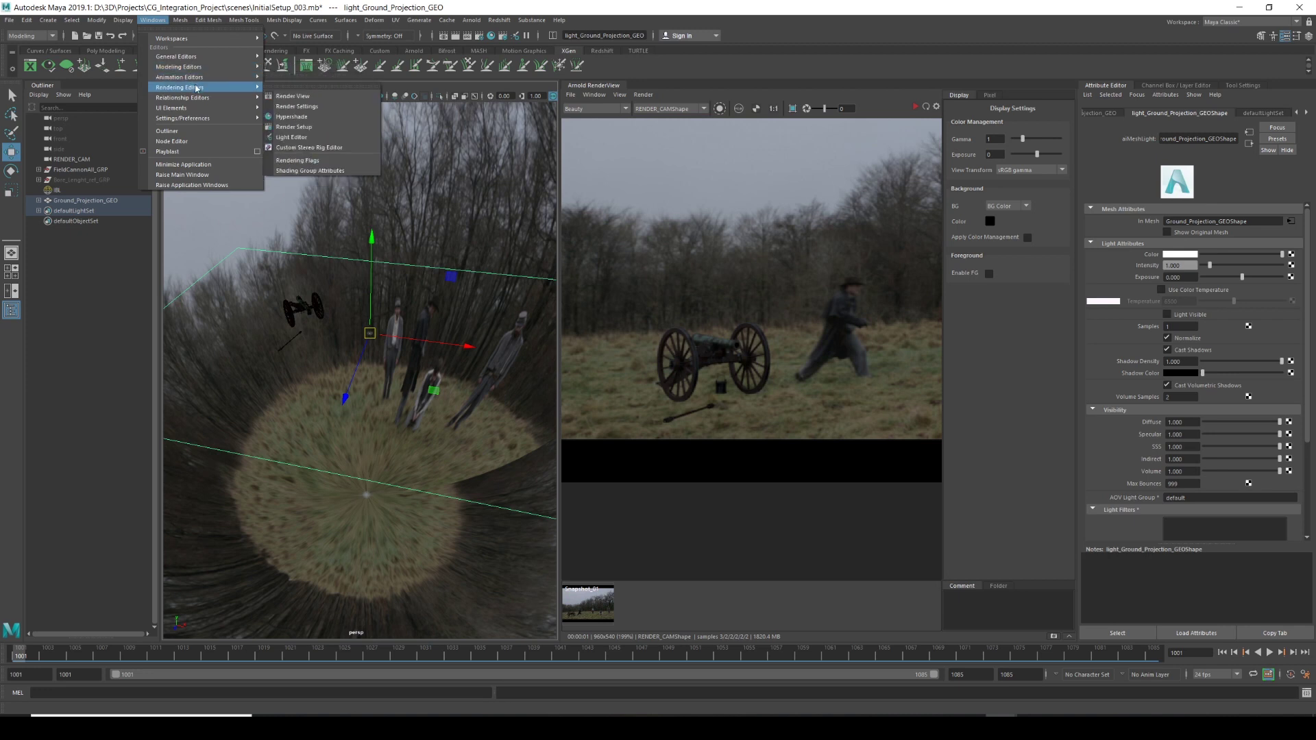
left_click(301, 117)
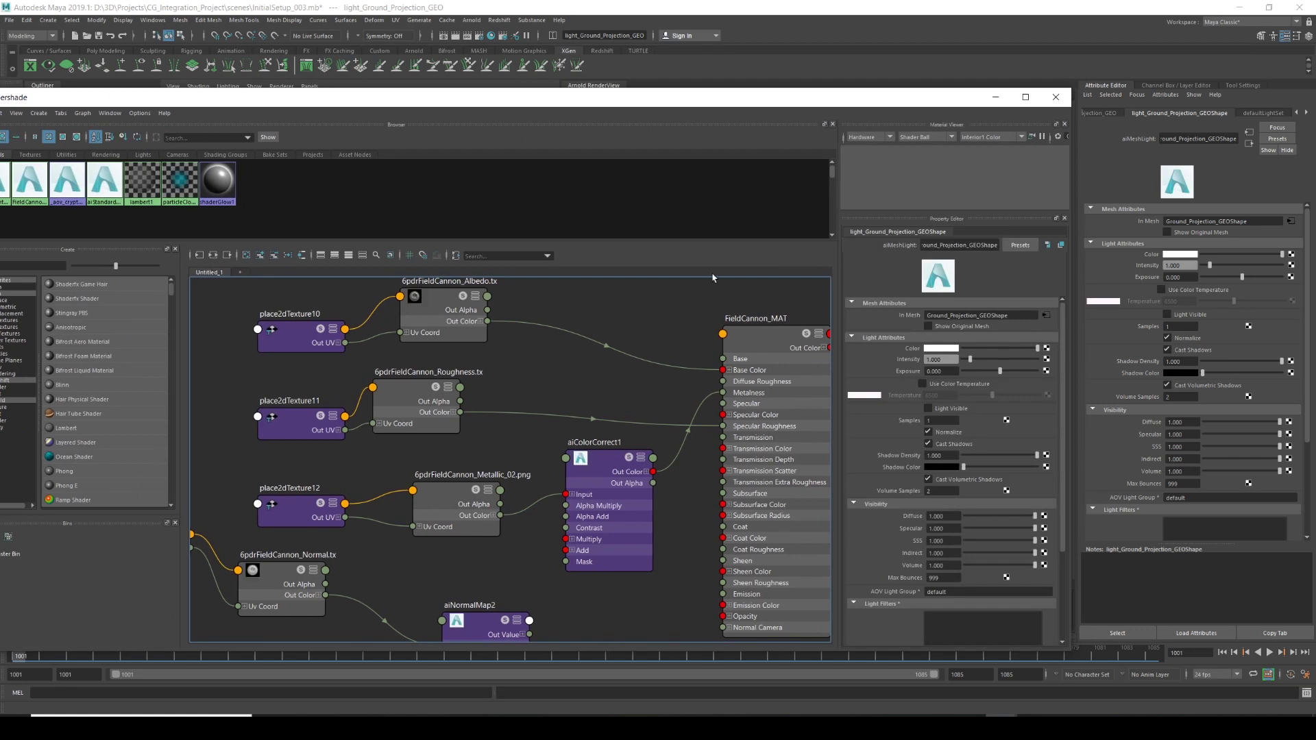
scroll(633, 392, "down", 5)
middle_click_drag(632, 368, 417, 477, "alt")
middle_click_drag(434, 395, 511, 436, "alt")
scroll(510, 437, "up", 3)
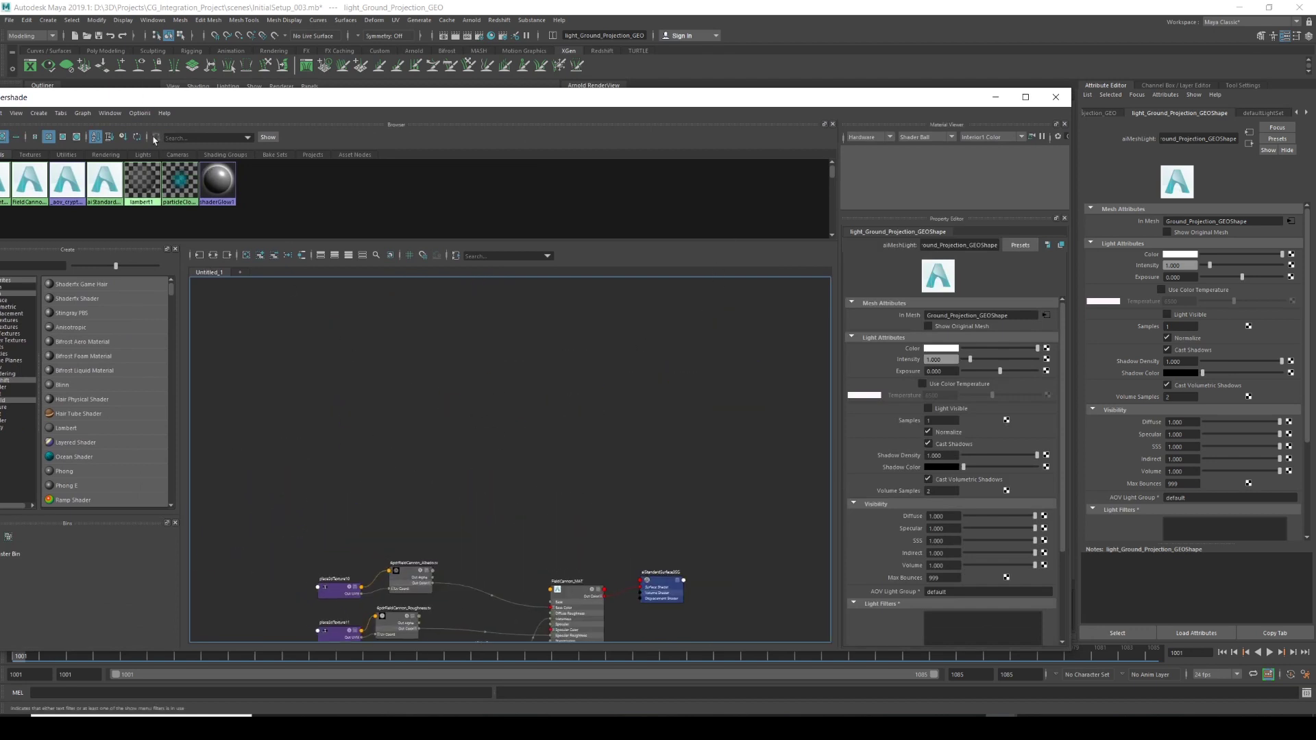
left_click(143, 156)
left_click_drag(202, 101, 235, 99)
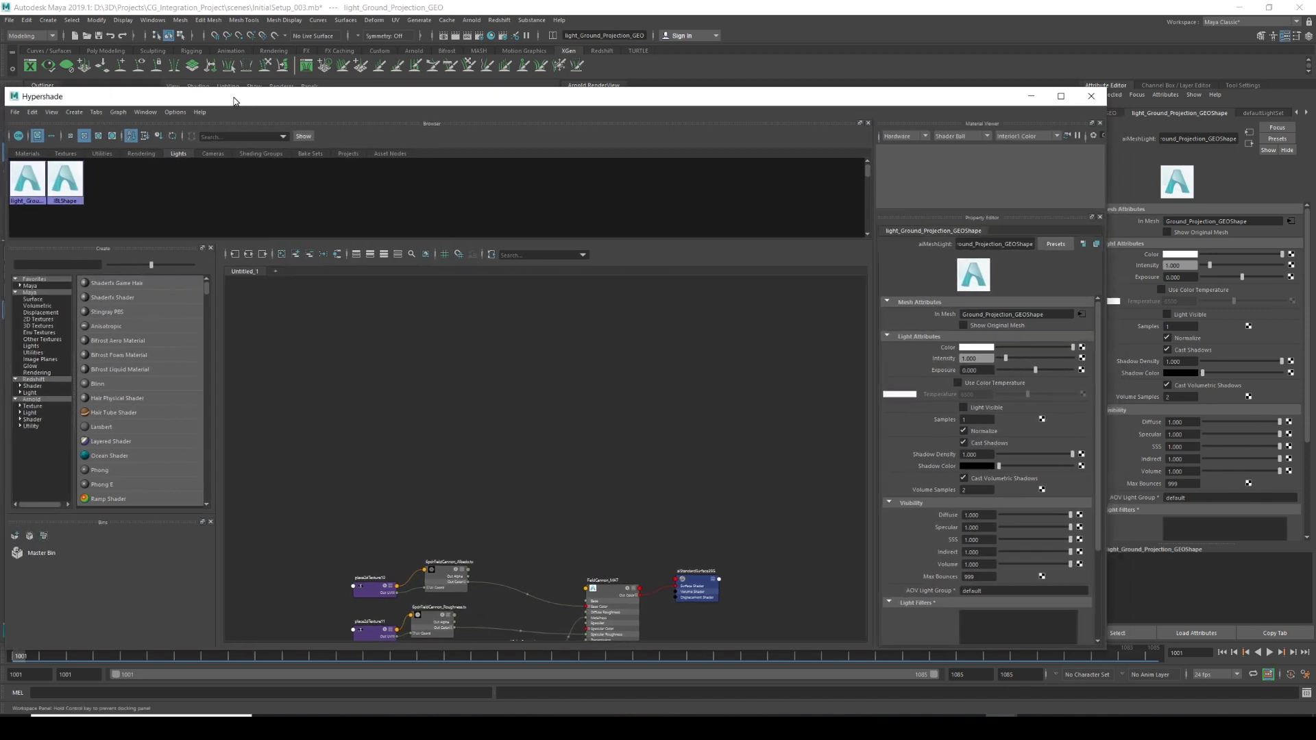
Graph the input and output connections of the ground mesh light and the IBL skydome light.
left_click(30, 191)
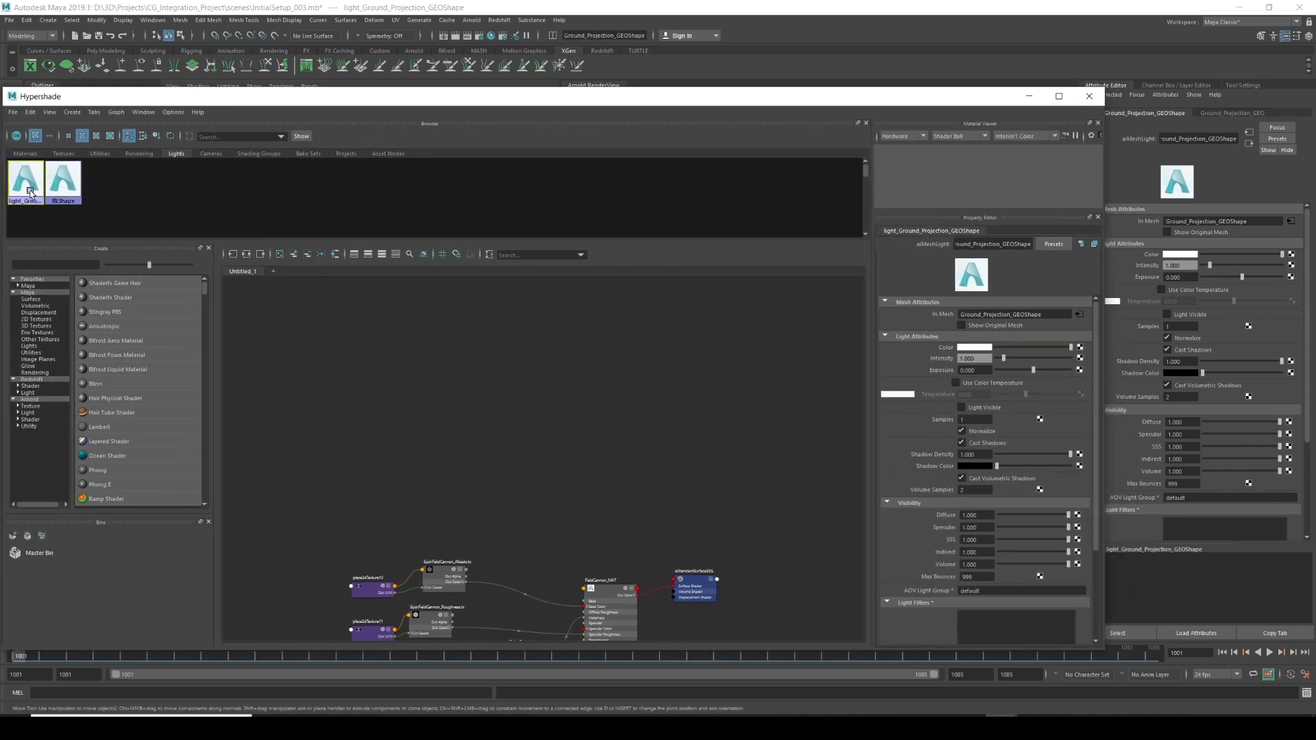
left_click_drag(50, 223, 29, 191)
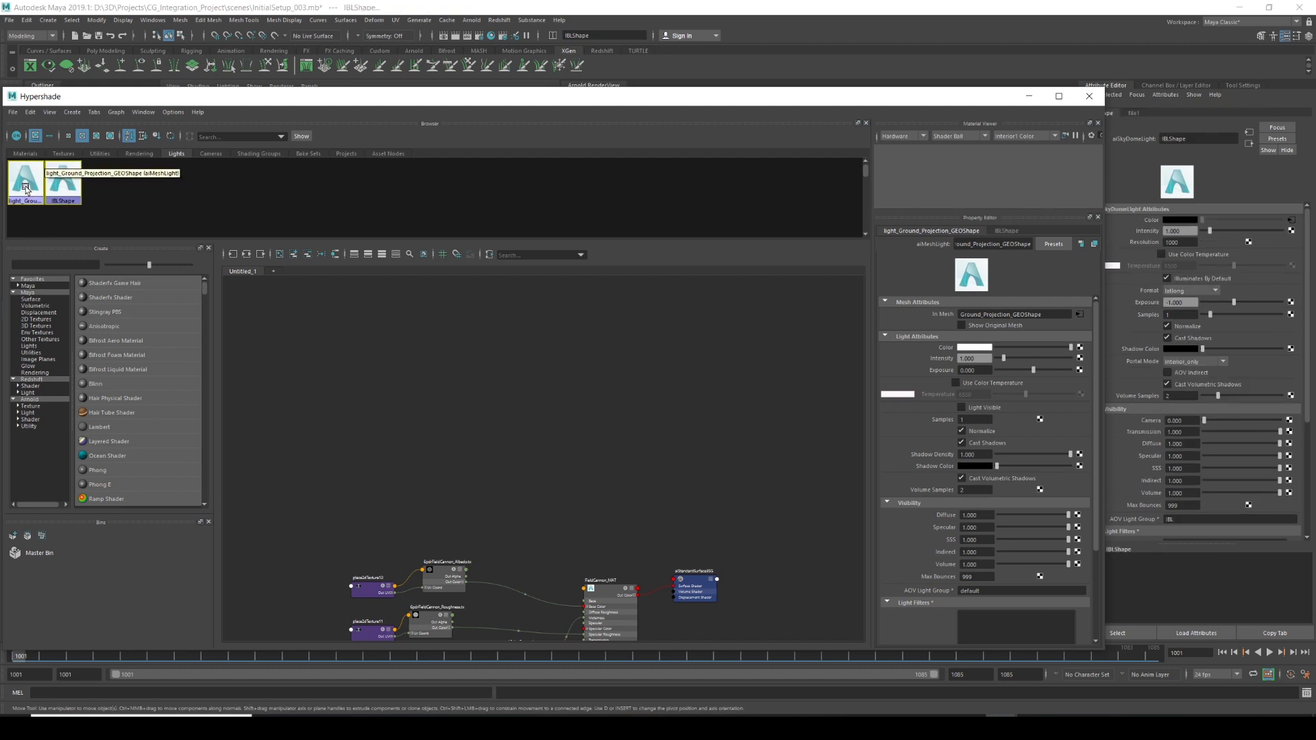
left_click(249, 258)
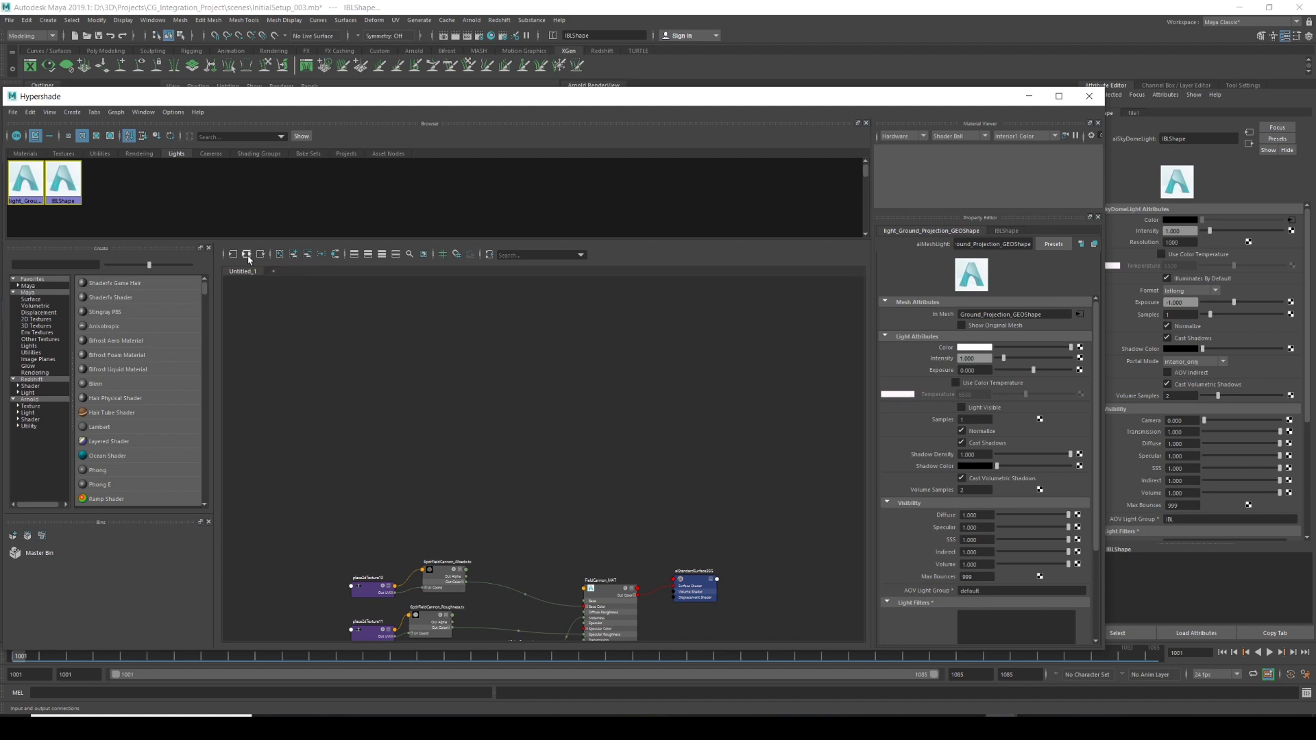
scroll(449, 468, "down", 3)
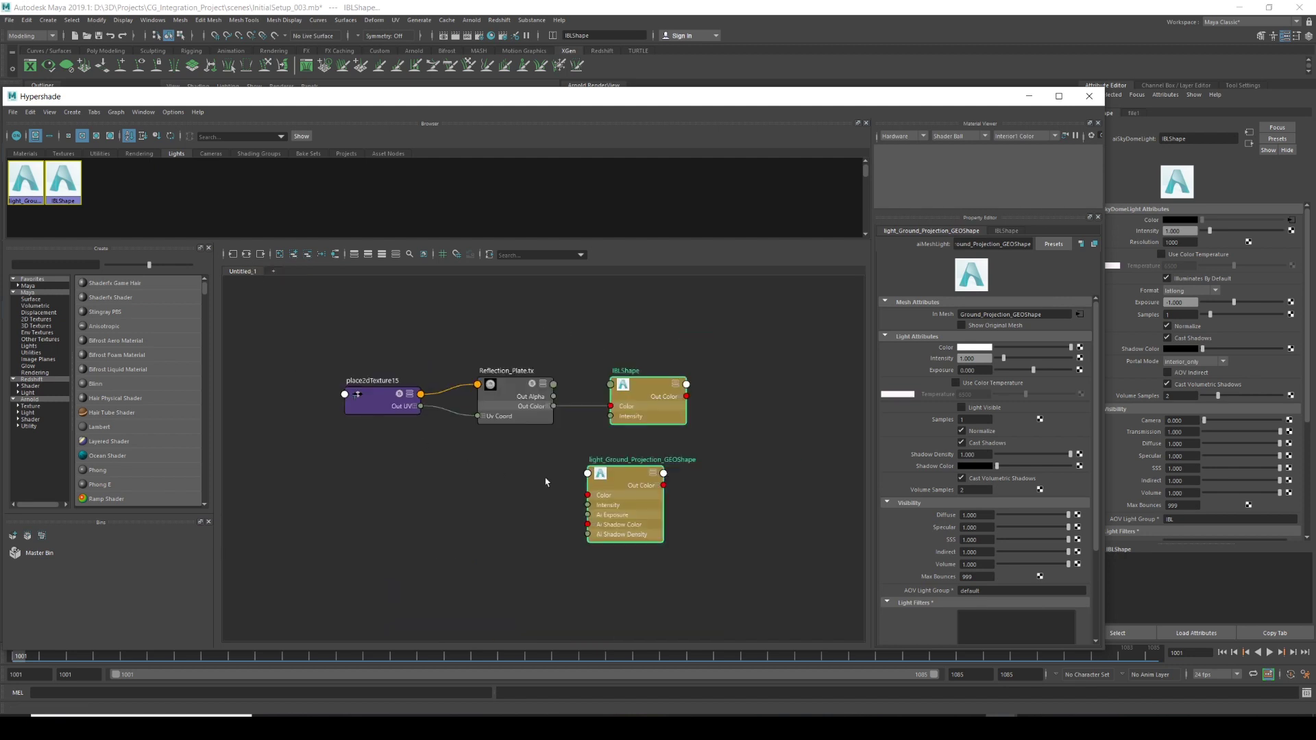
Move the ground mesh light's node away from the IBL network to leave room for its own inputs.
left_click_drag(634, 491, 669, 499)
left_click(755, 385)
left_click_drag(663, 413, 643, 467)
left_click_drag(690, 348, 663, 288)
middle_click_drag(602, 427, 612, 390, "alt")
left_click(633, 430)
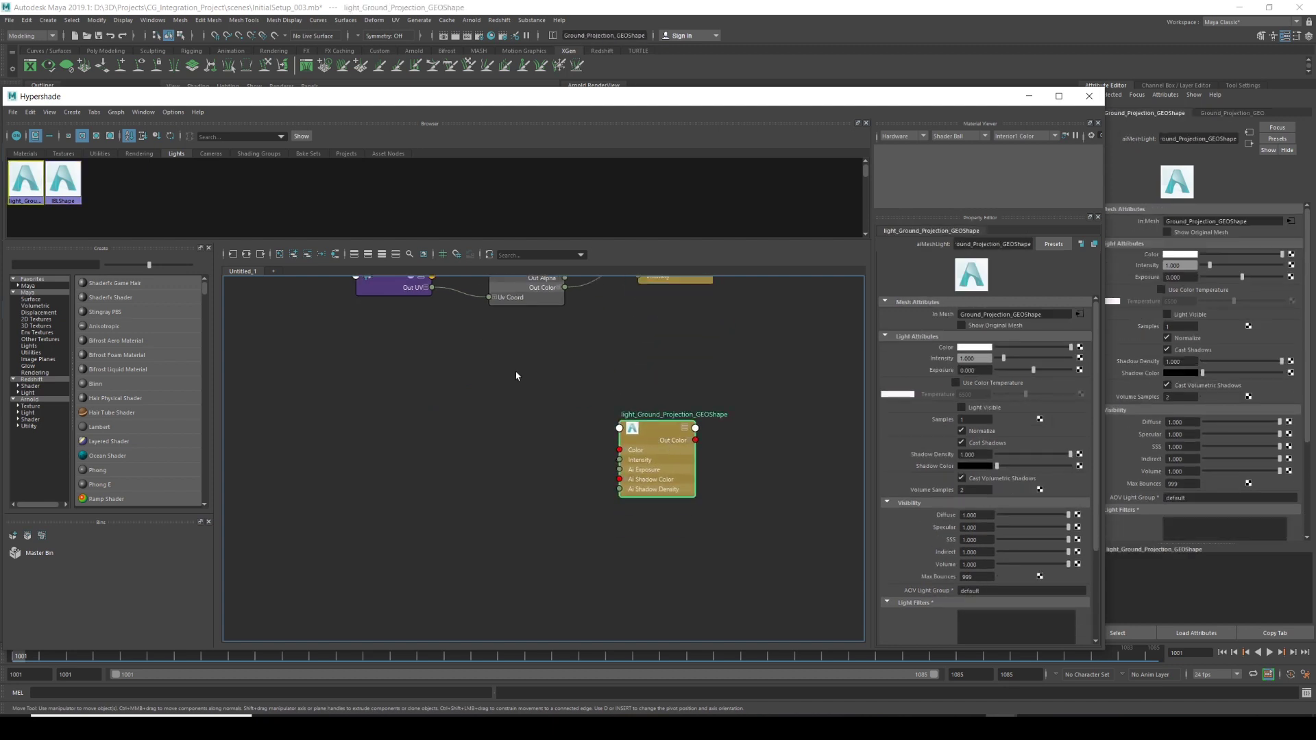
middle_click_drag(488, 418, 425, 431, "alt")
right_click_drag(425, 431, 441, 442, "alt")
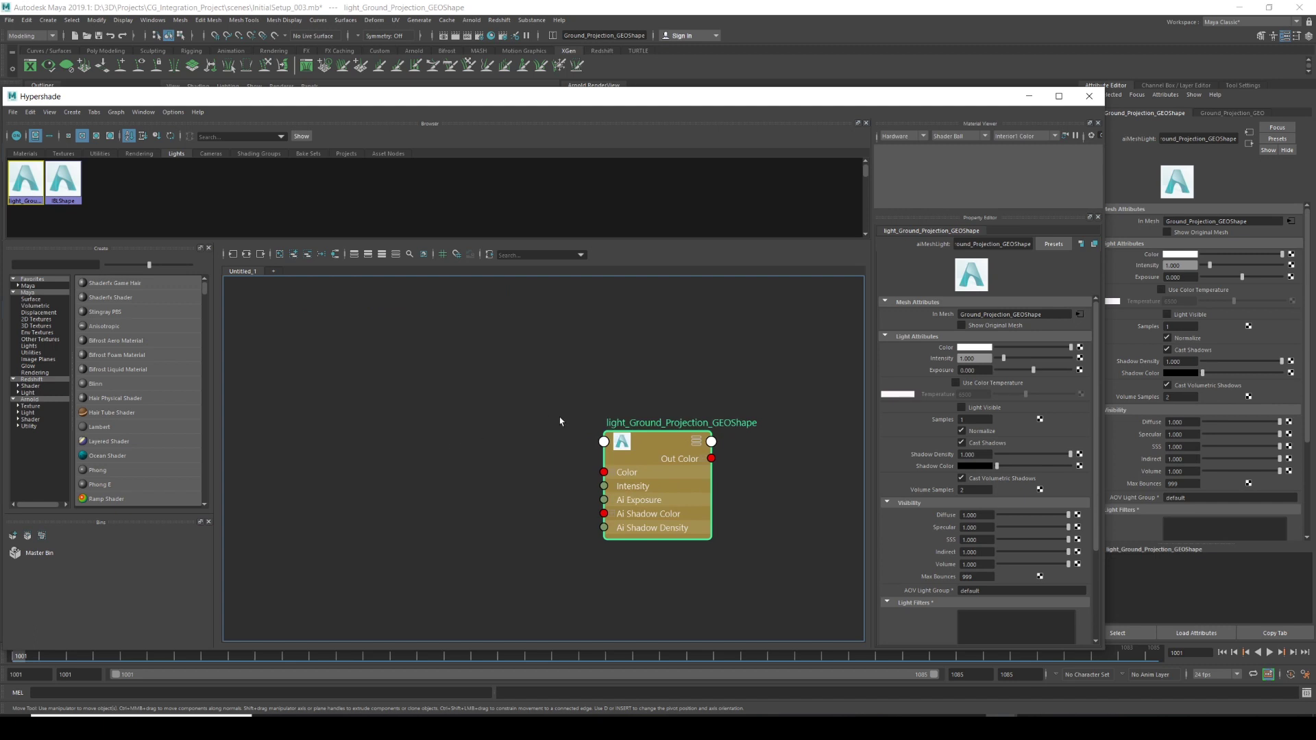
Create an aiCameraProjection node in the graph and place it beside the ground mesh light node.
right_click_drag(560, 421, 541, 429, "alt")
left_click(358, 458)
key("Tab")
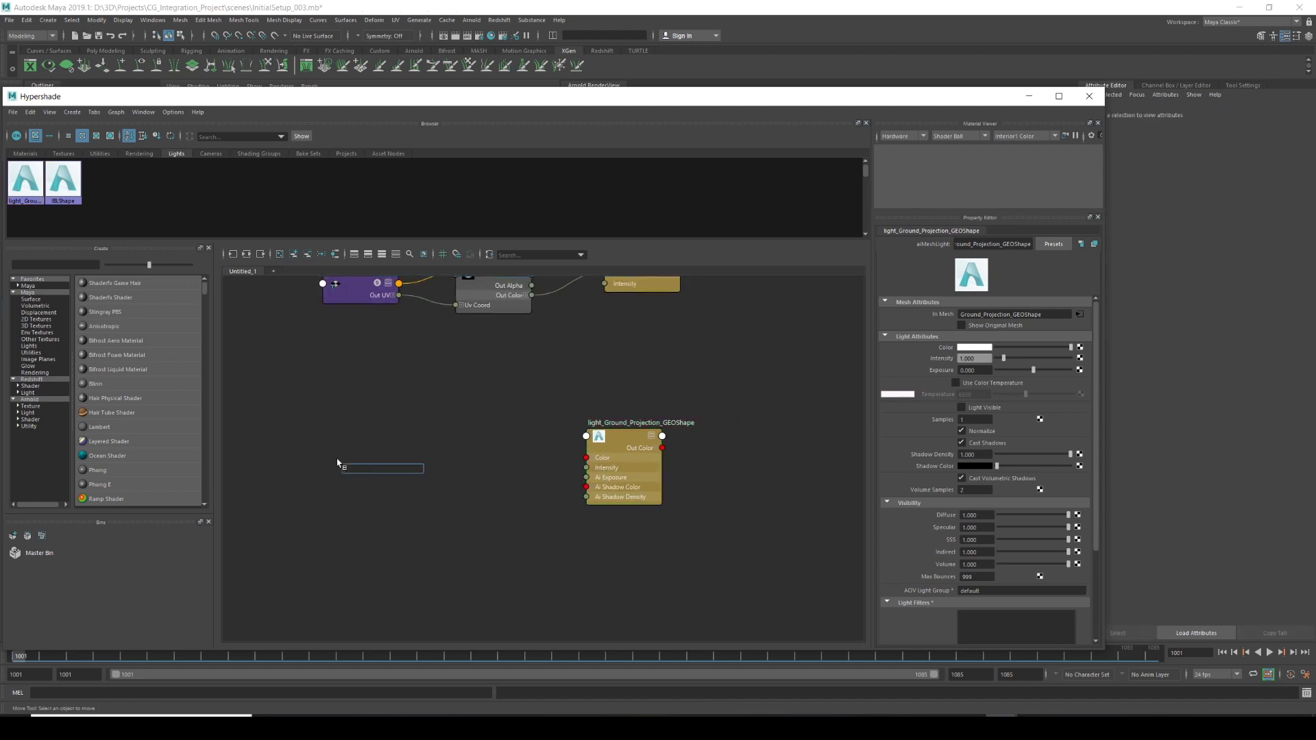
type("aicam")
key("Return")
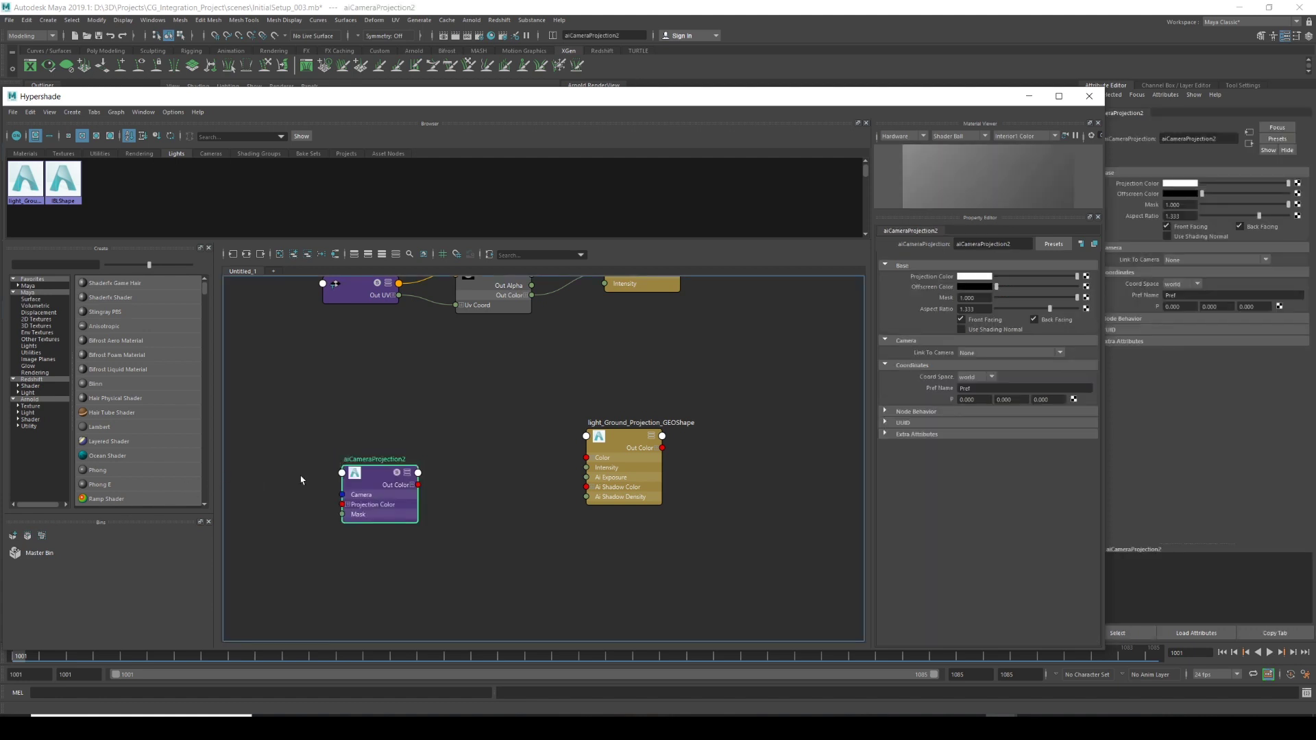
left_click_drag(372, 478, 344, 453)
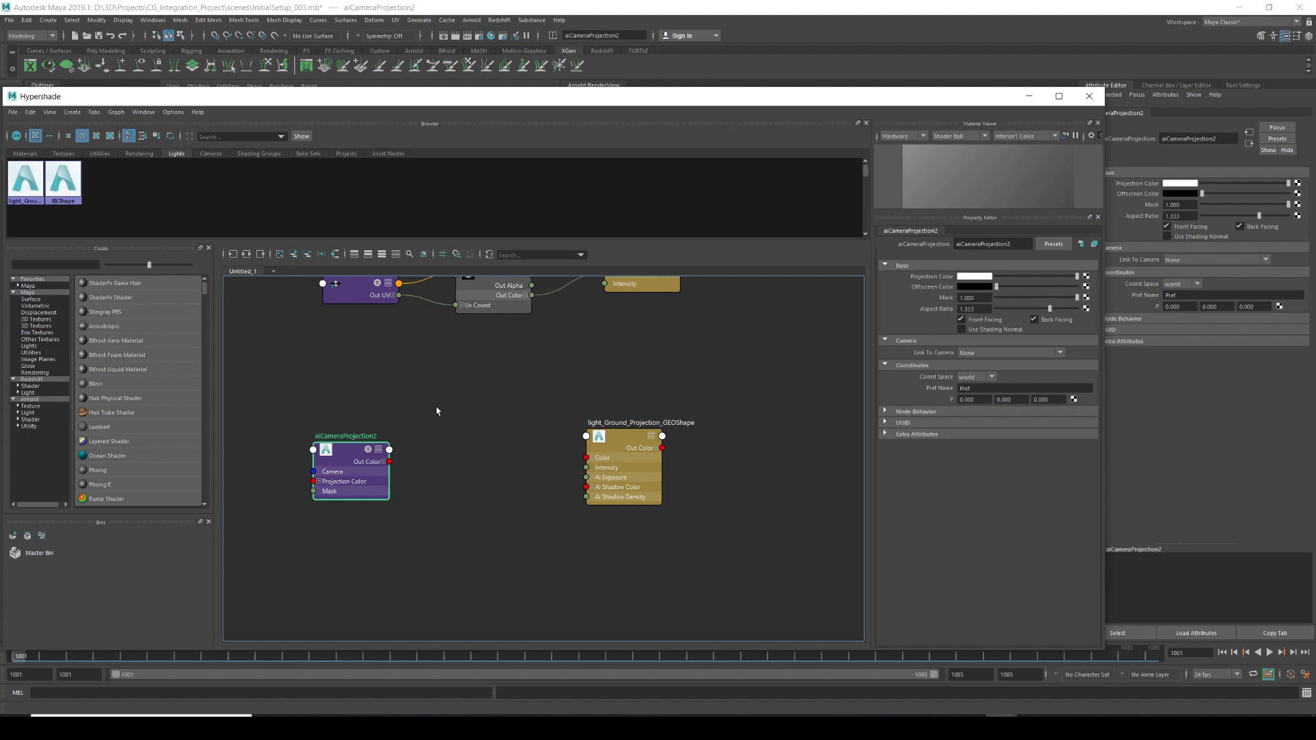
Link the camera projection node to RENDER_CAMShape.
middle_click_drag(436, 412, 472, 407, "alt")
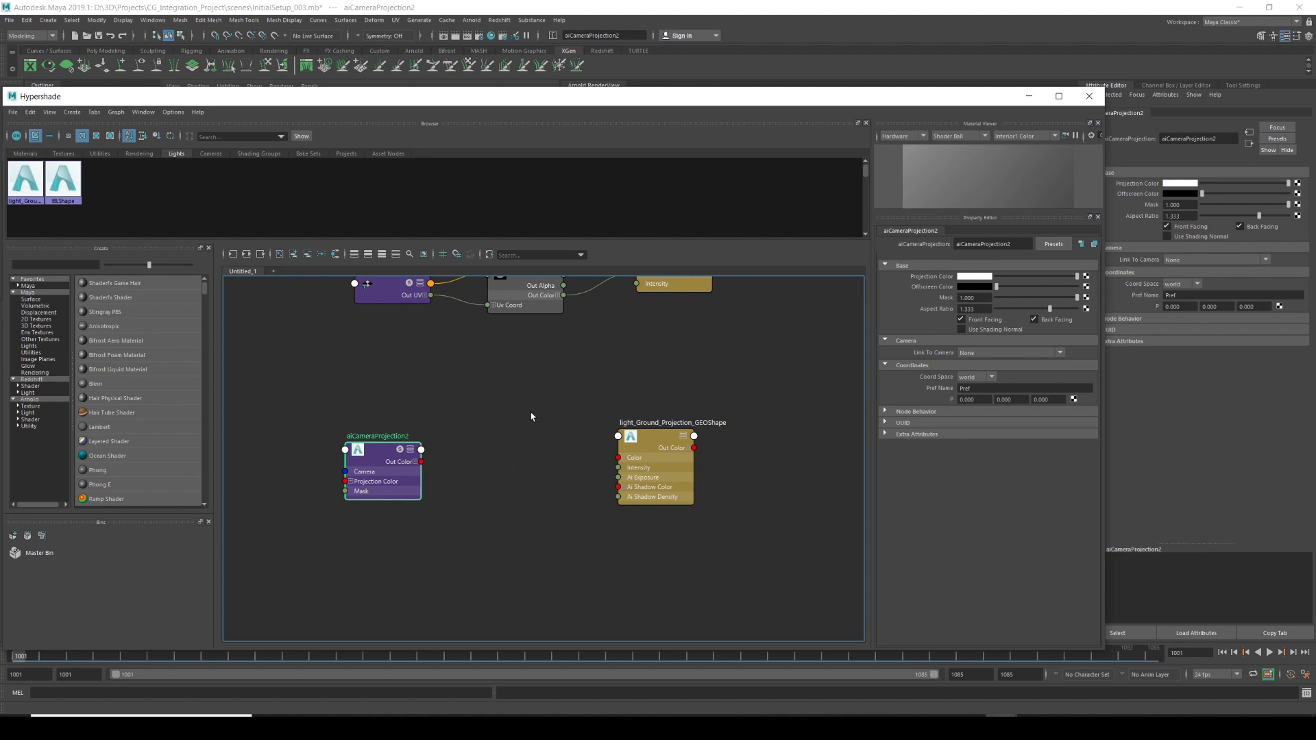
mouse_move(460, 413)
left_mouse_down()
mouse_move(400, 486)
mouse_move(388, 452)
left_mouse_up()
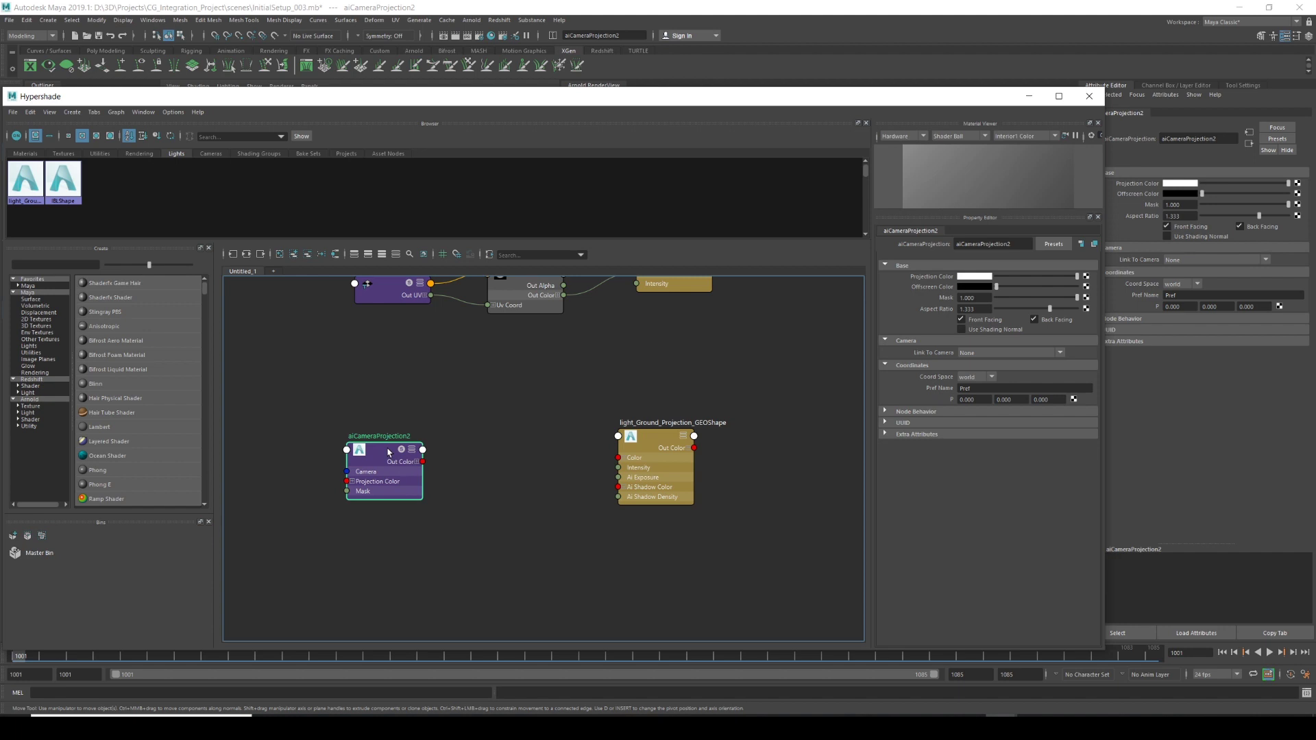
left_click(991, 353)
left_click(998, 375)
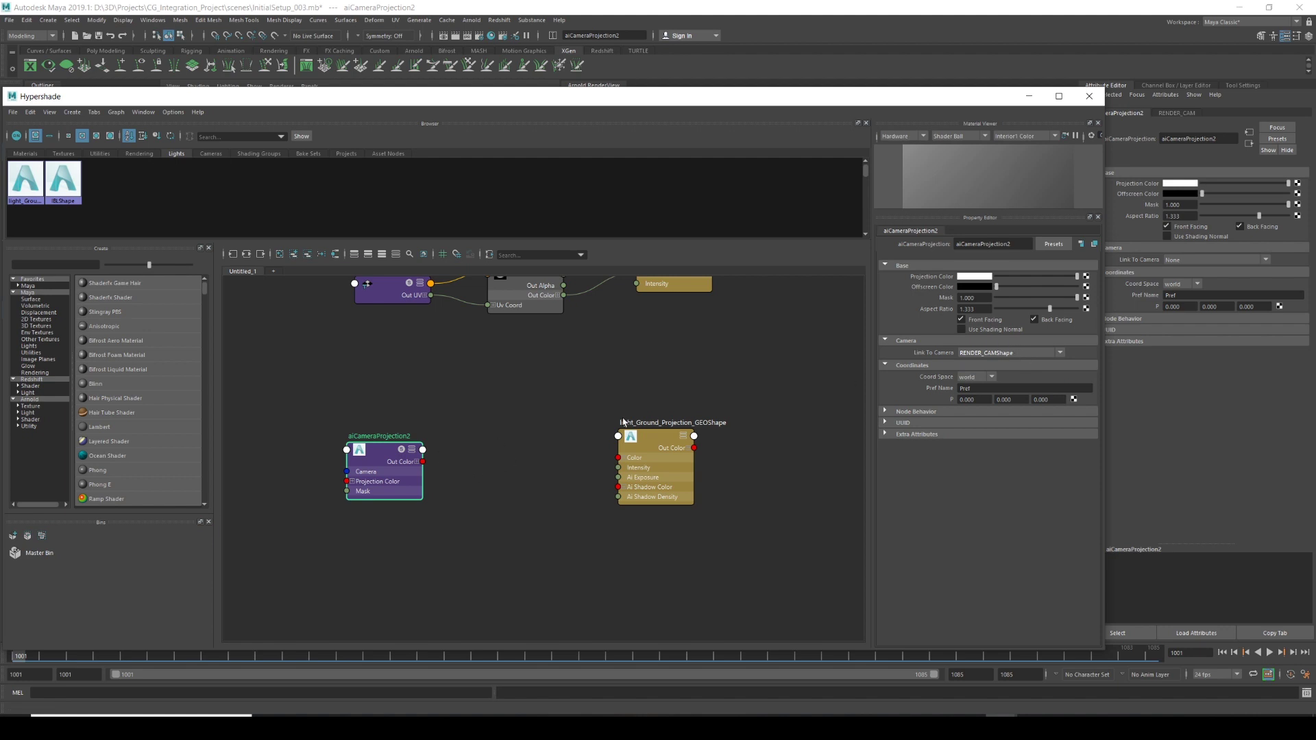
Map the camera projection's Projection Color to a file texture loading Soldiers_plate.1001.jpeg from the project's assets/Plate_JPEGS folder.
left_click(1086, 277)
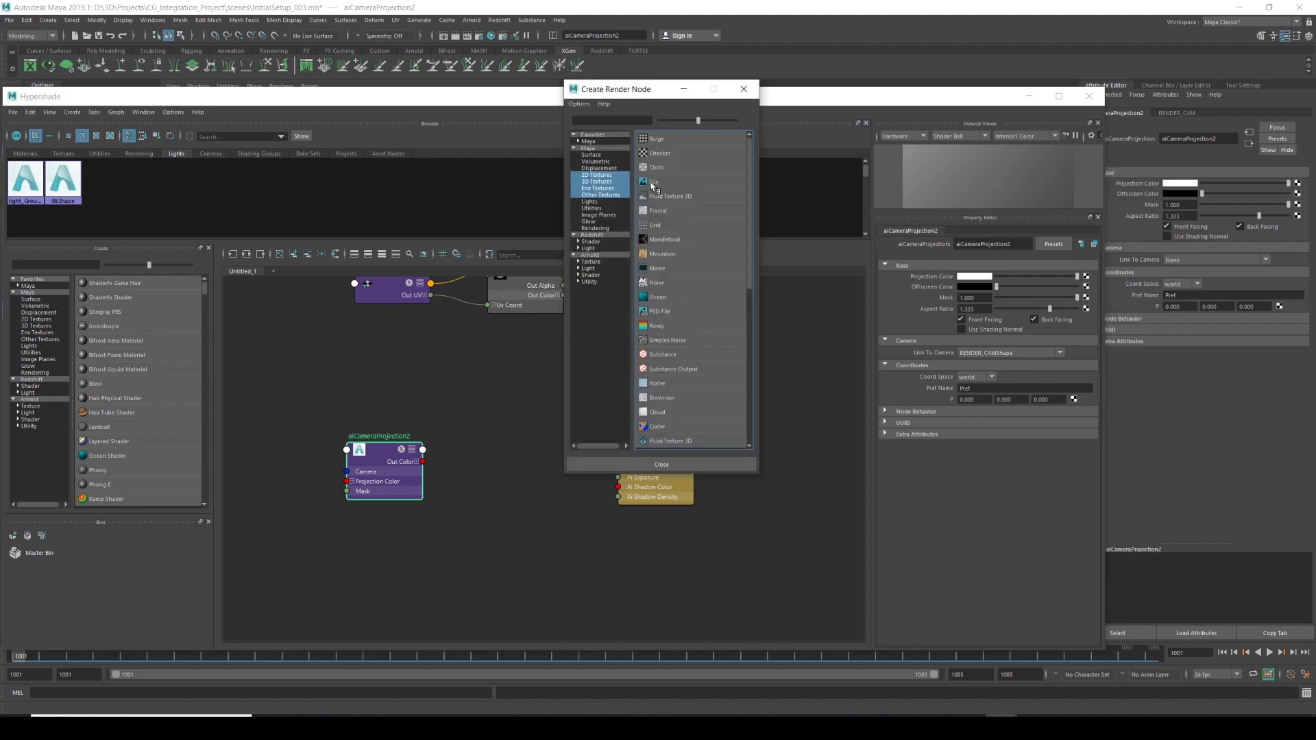
left_click(653, 184)
left_click(1088, 317)
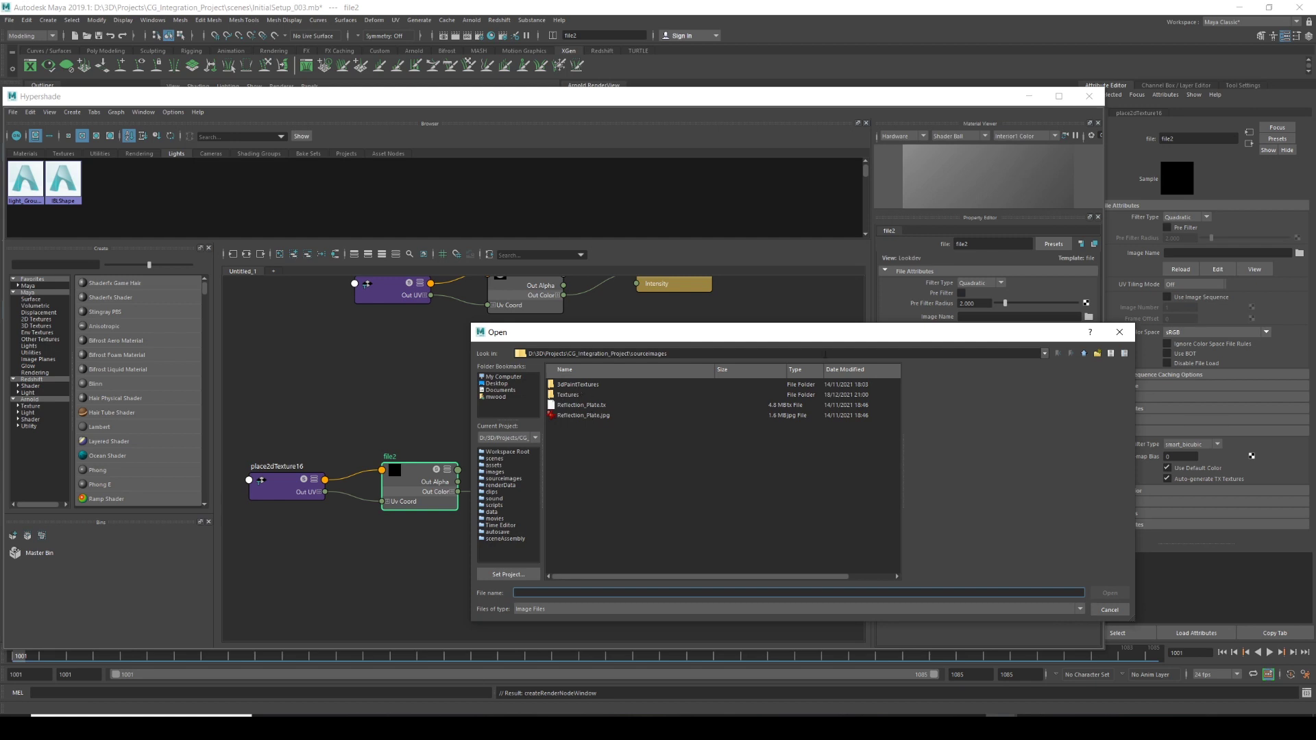
left_click(1084, 354)
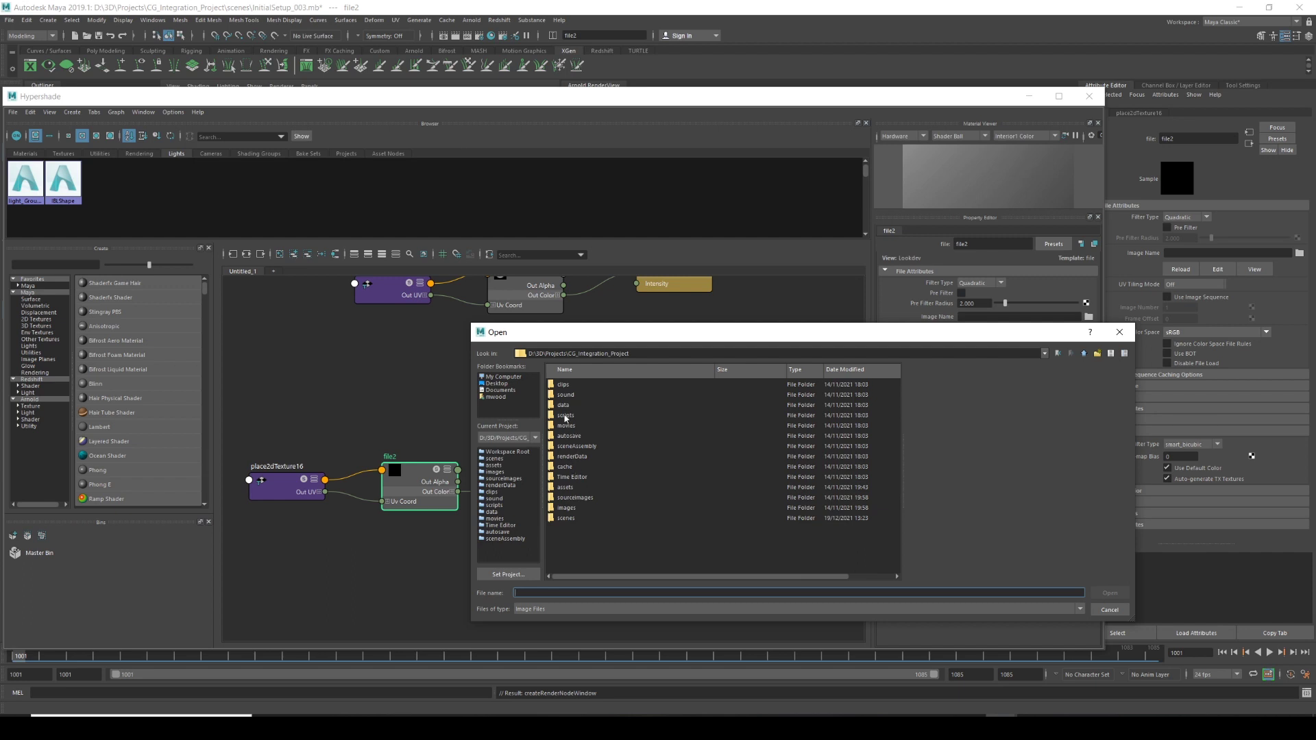
double_click(569, 487)
double_click(572, 415)
left_click(590, 405)
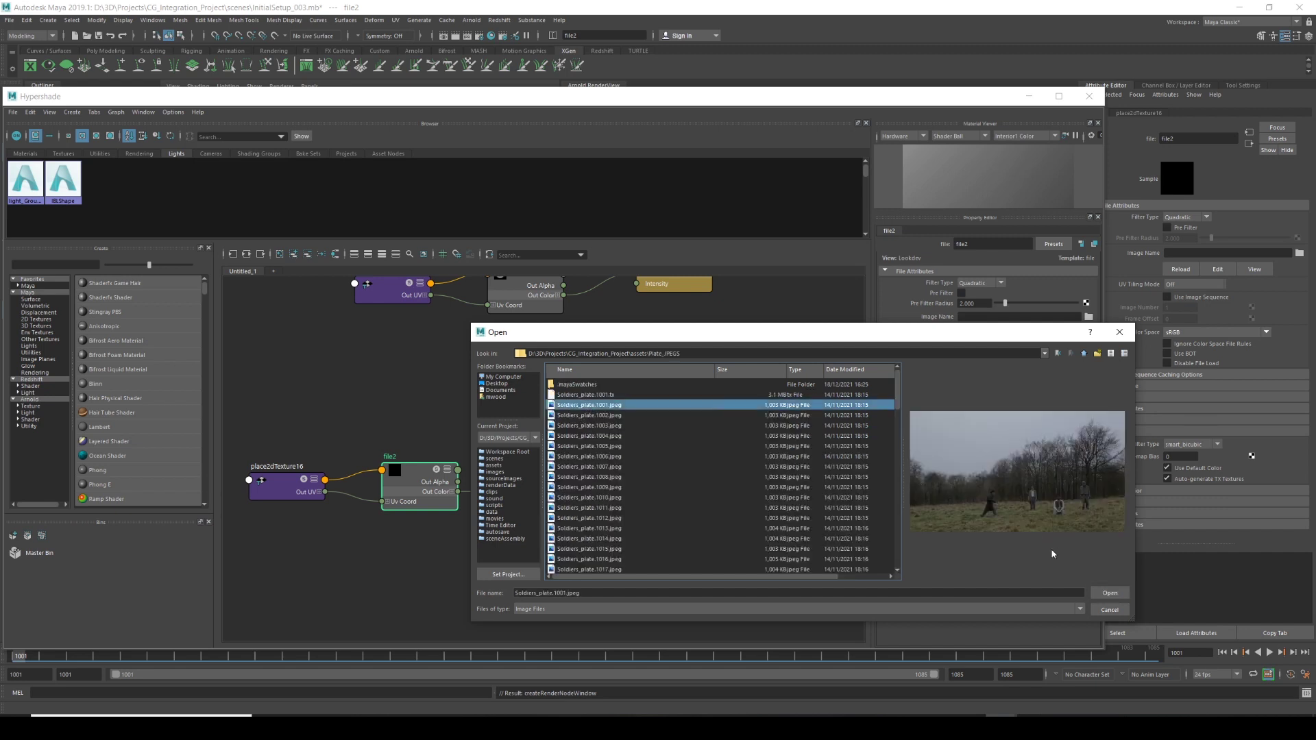
left_click(1110, 594)
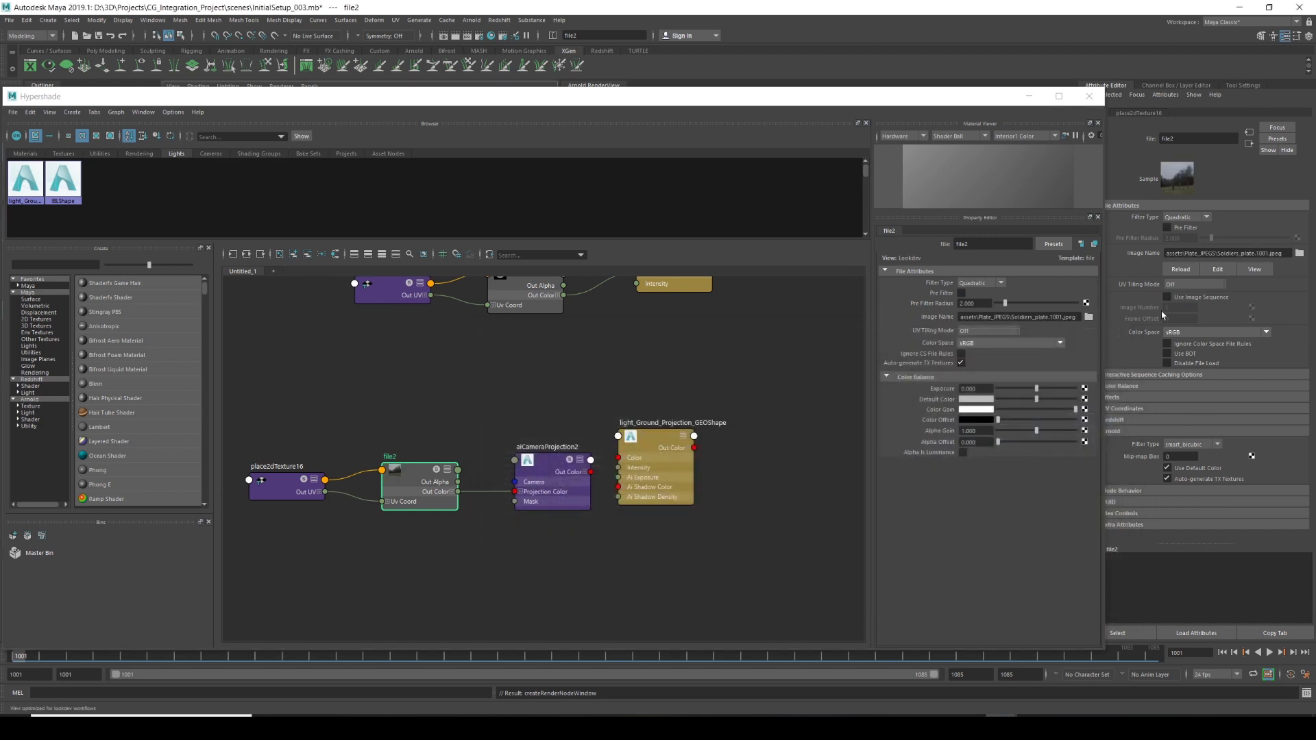
Enable Use Image Sequence on the plate texture and rename its file node to PROJECTION_PLATE_IMG.
left_click_drag(947, 108, 886, 110)
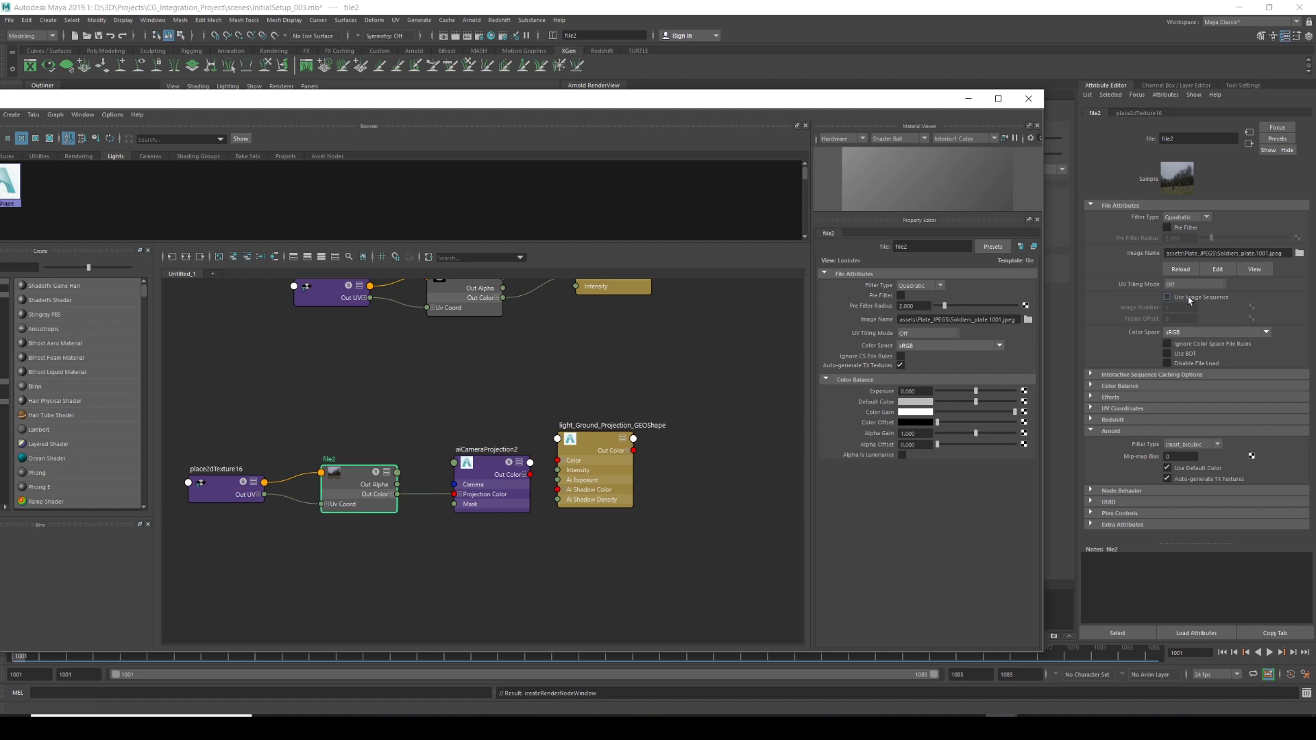
left_click(1168, 297)
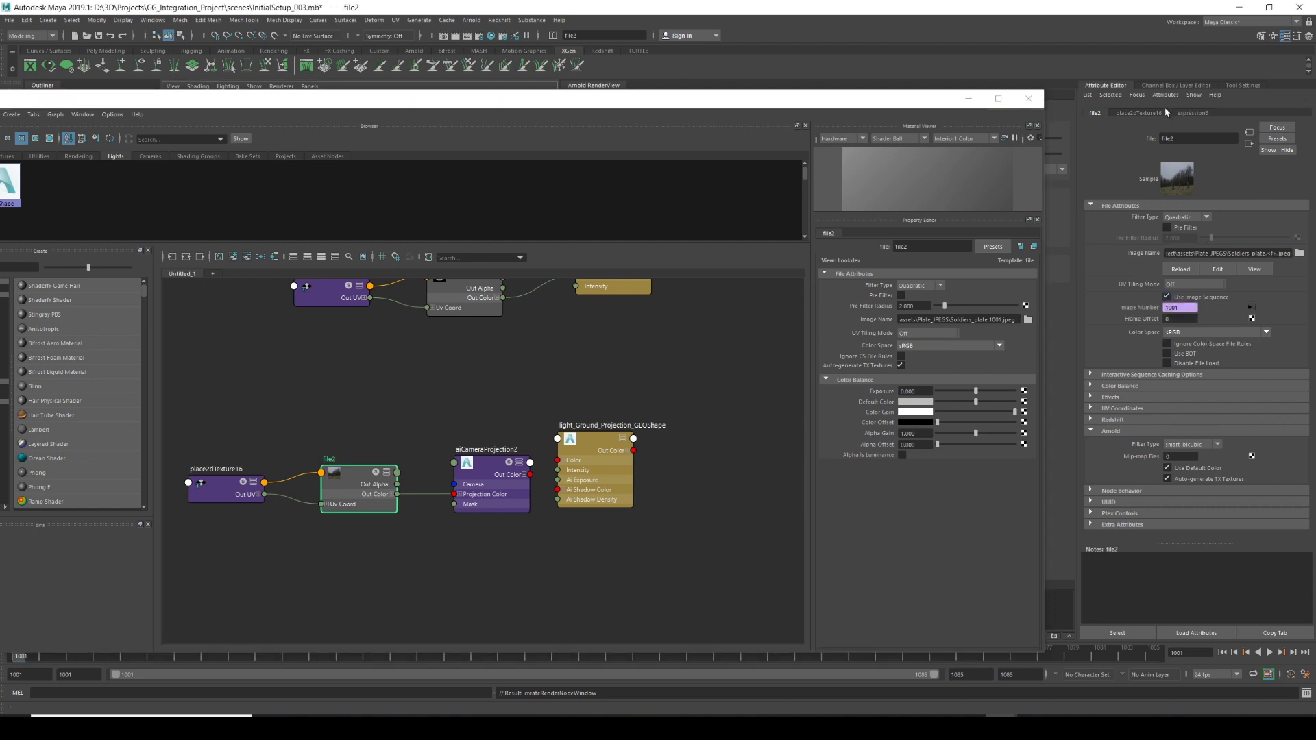
left_click(1198, 137)
key("BackSpace")
key("BackSpace")
key("BackSpace")
key("BackSpace")
key("BackSpace")
key("BackSpace")
key("BackSpace")
key("BackSpace")
key("Return")
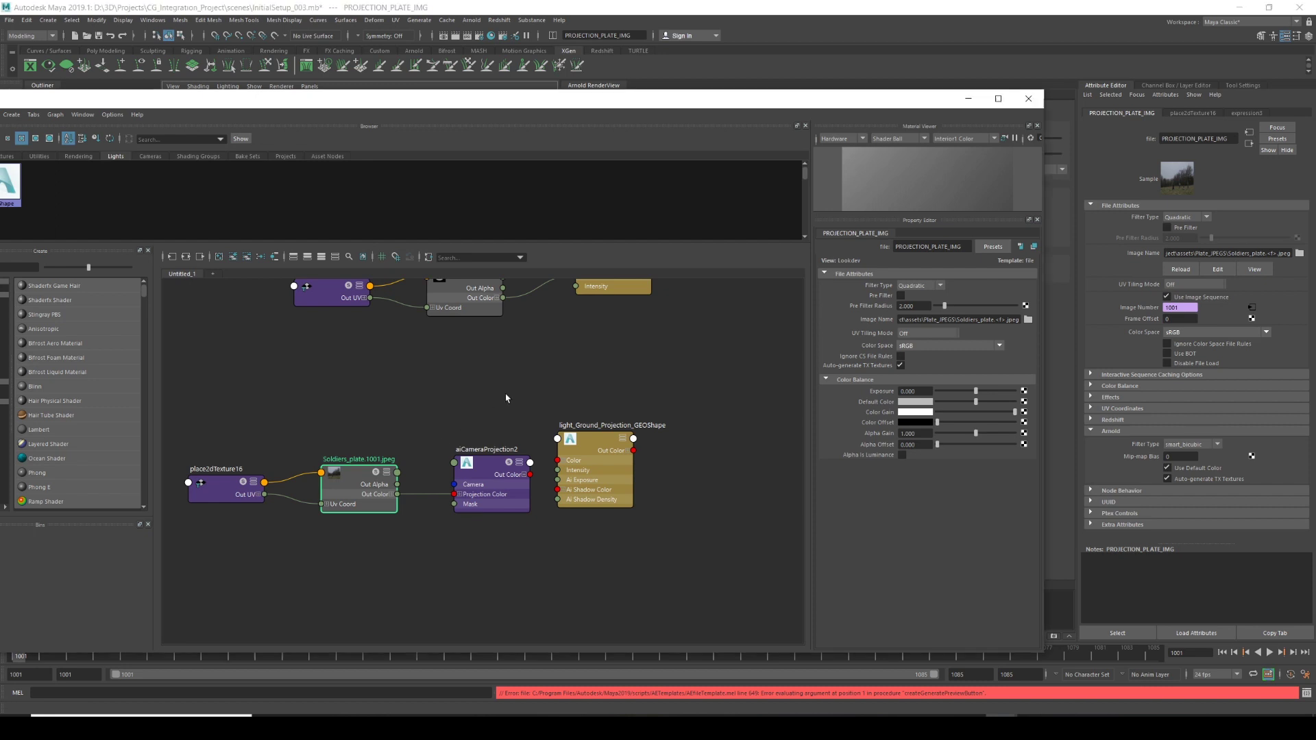
Connect the camera projection's Out Color to the ground mesh light's Color.
middle_click_drag(506, 397, 578, 378, "alt")
left_click(564, 432)
middle_click_drag(563, 432, 508, 381, "alt")
left_click(609, 487)
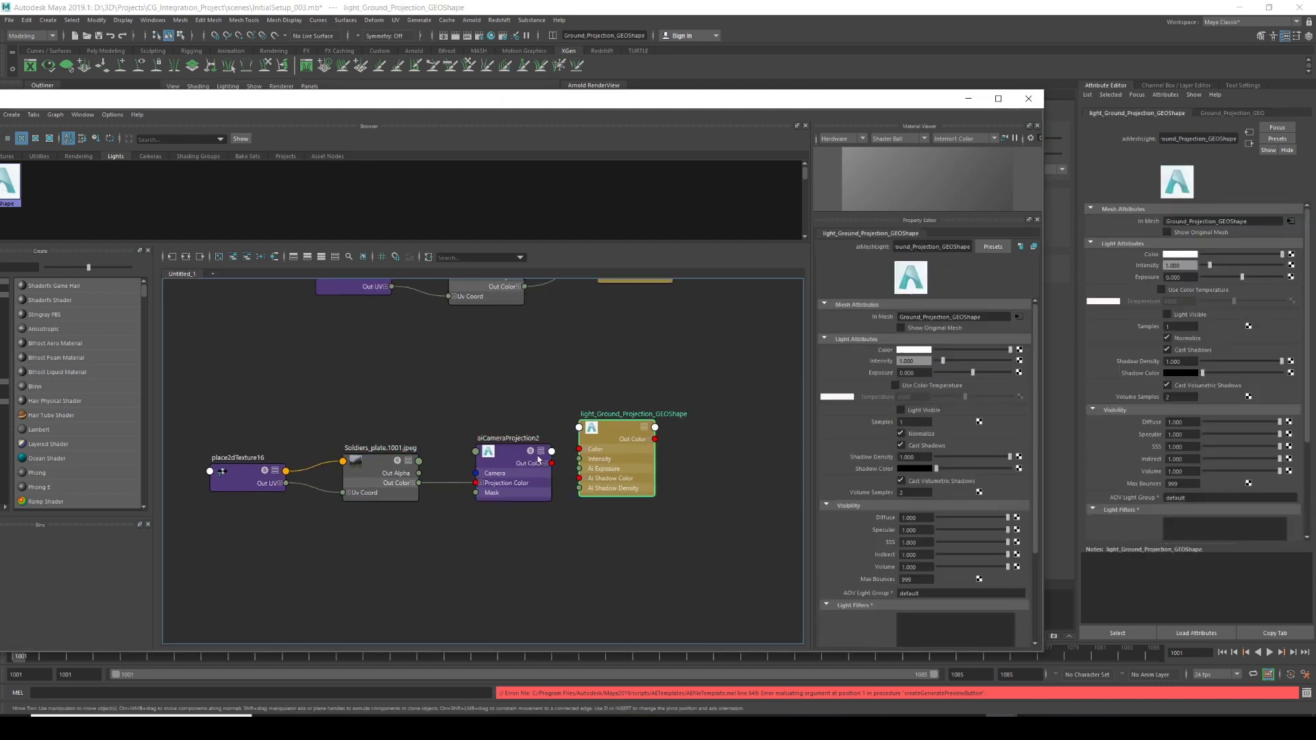
middle_click_drag(514, 452, 899, 354)
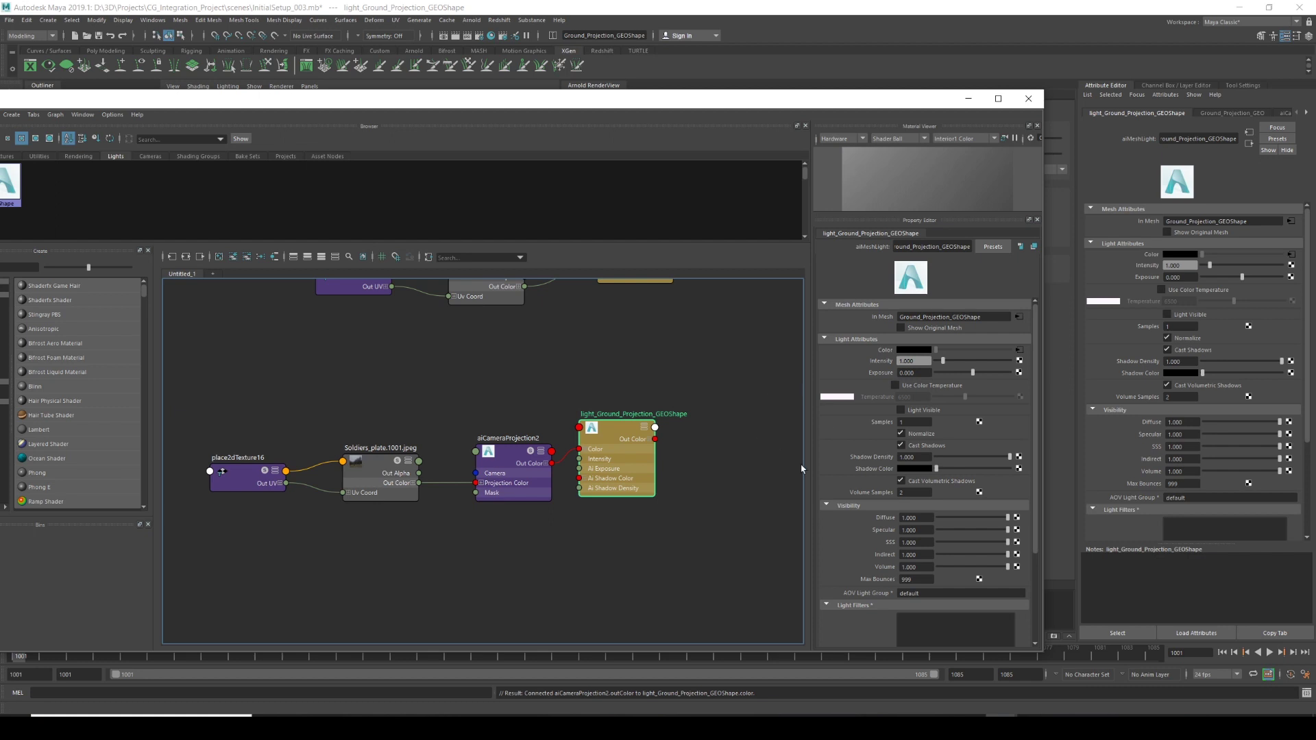
Set the ground mesh light's AOV Light Group to Ground_LGT.
left_click(948, 595)
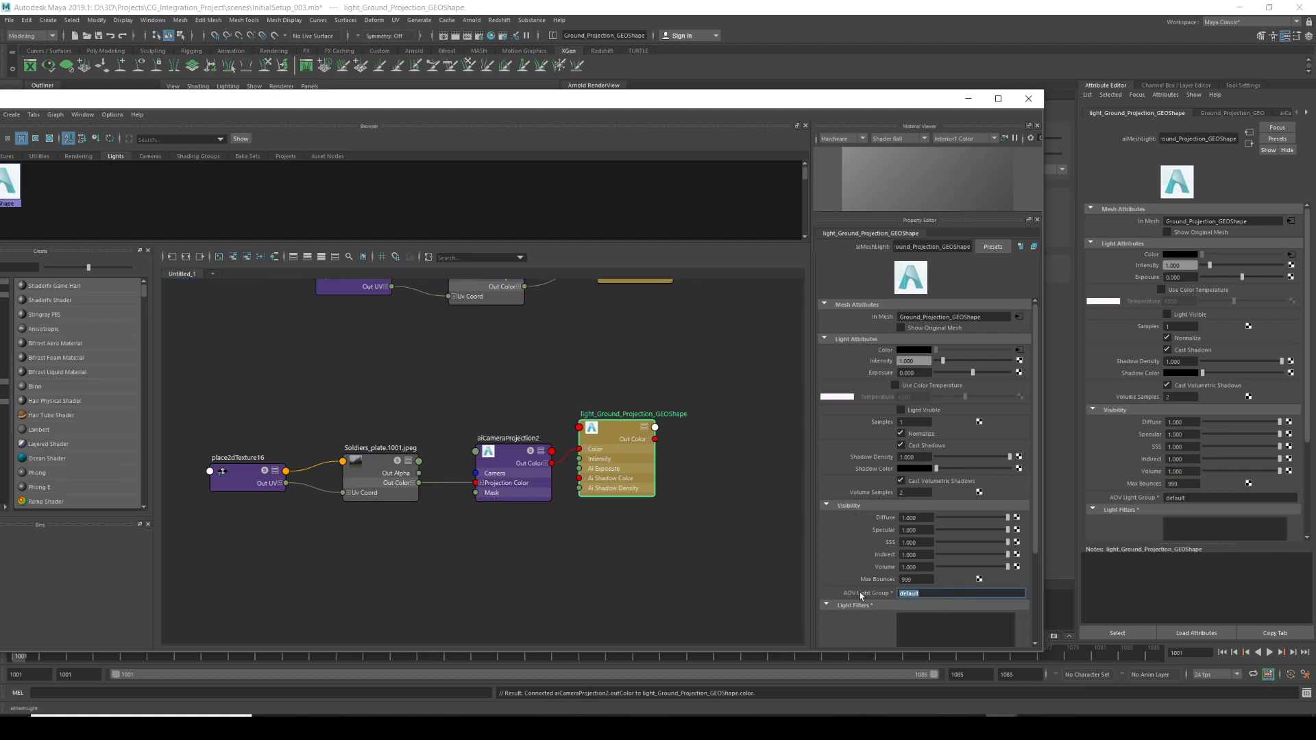
type("Ground_LGT")
key("Return")
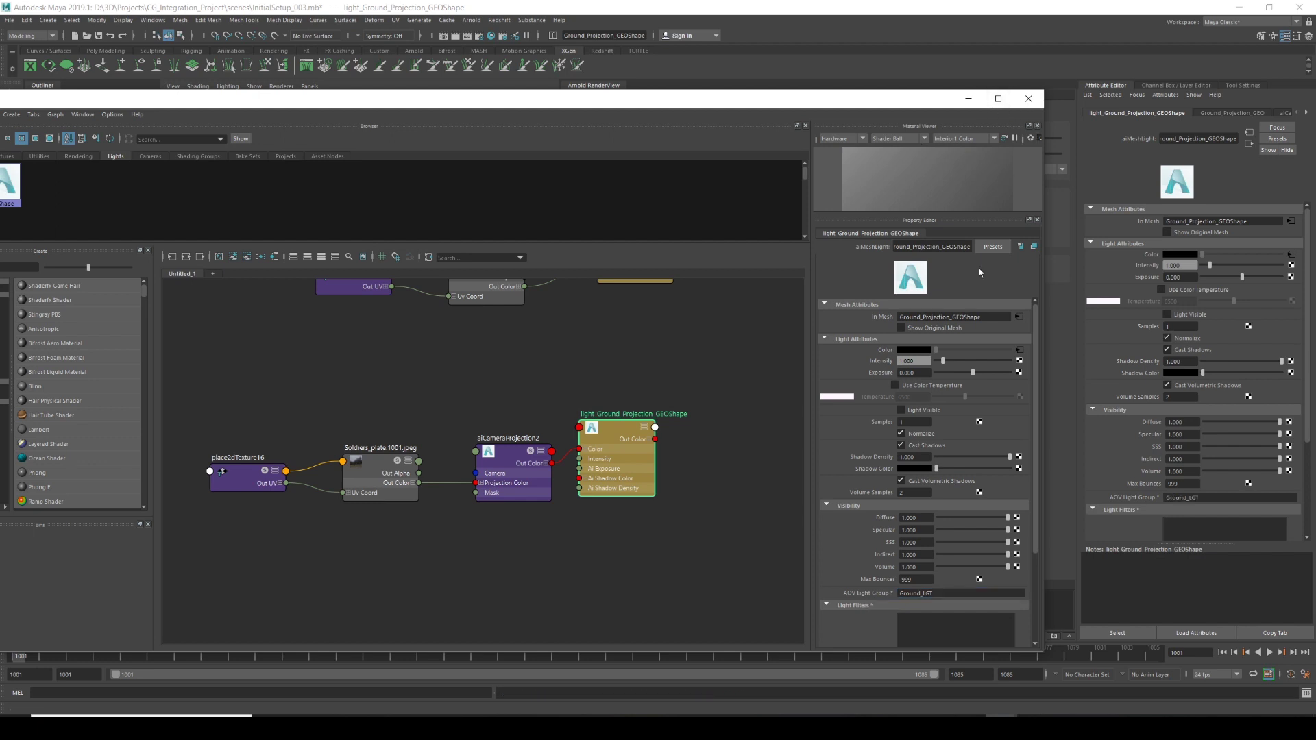
Minimize the Hypershade and start the interactive Arnold render through RENDER_CAMShape.
left_click(969, 99)
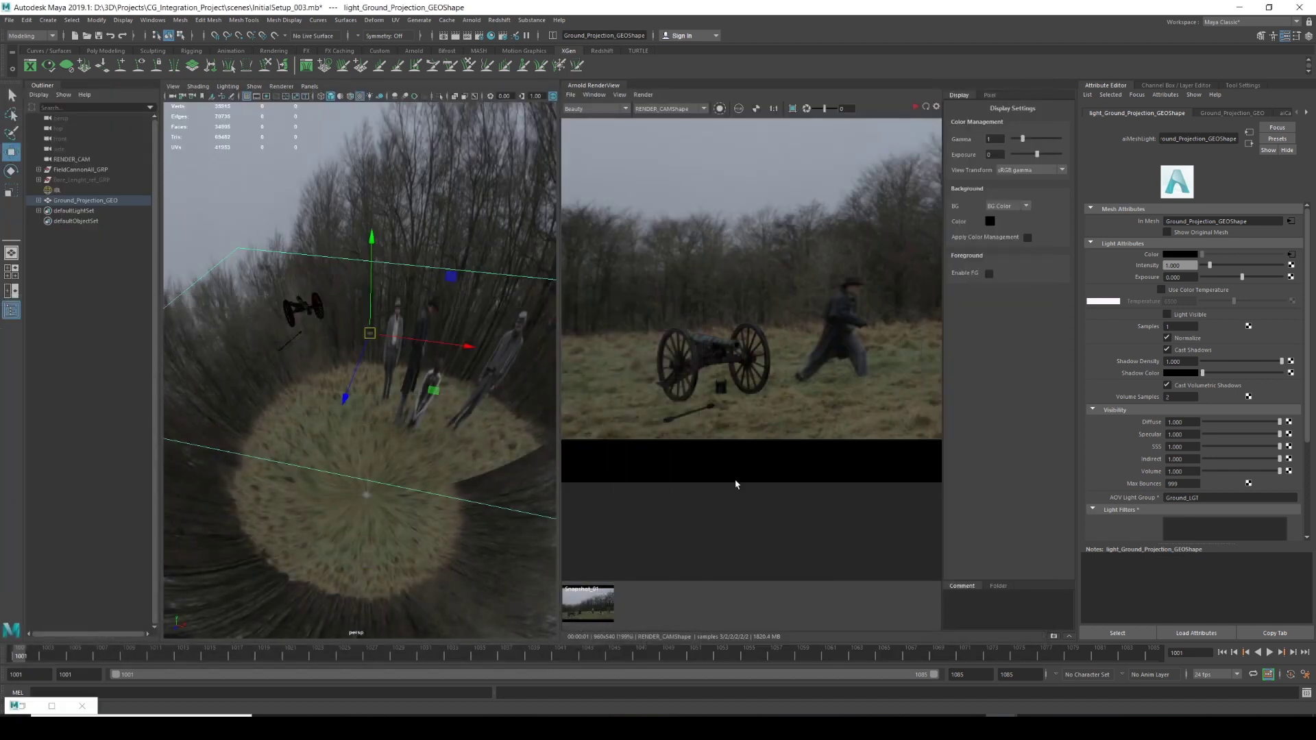
left_click(915, 107)
middle_click_drag(836, 384, 833, 404)
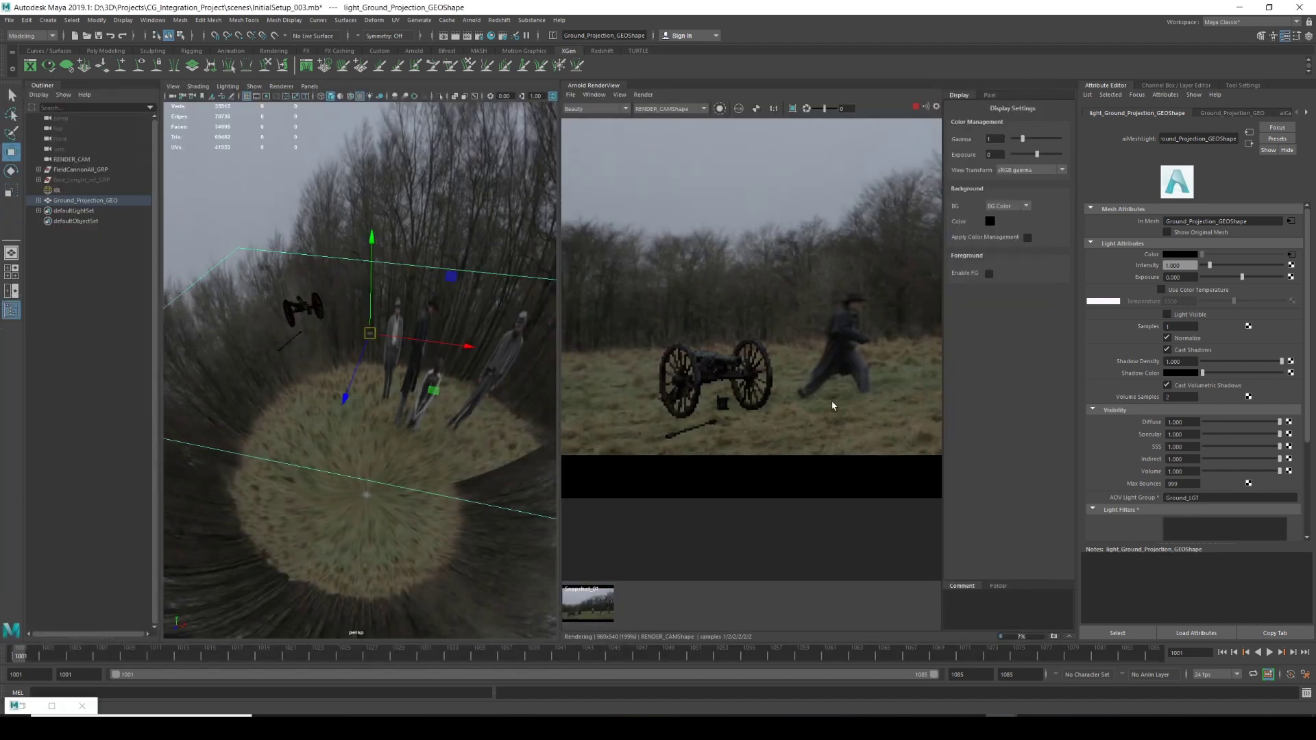
Try Exposure values of 20 and 30 on the ground mesh light and settle on 25.
left_click_drag(1187, 277, 1126, 273)
type("10")
key("Return")
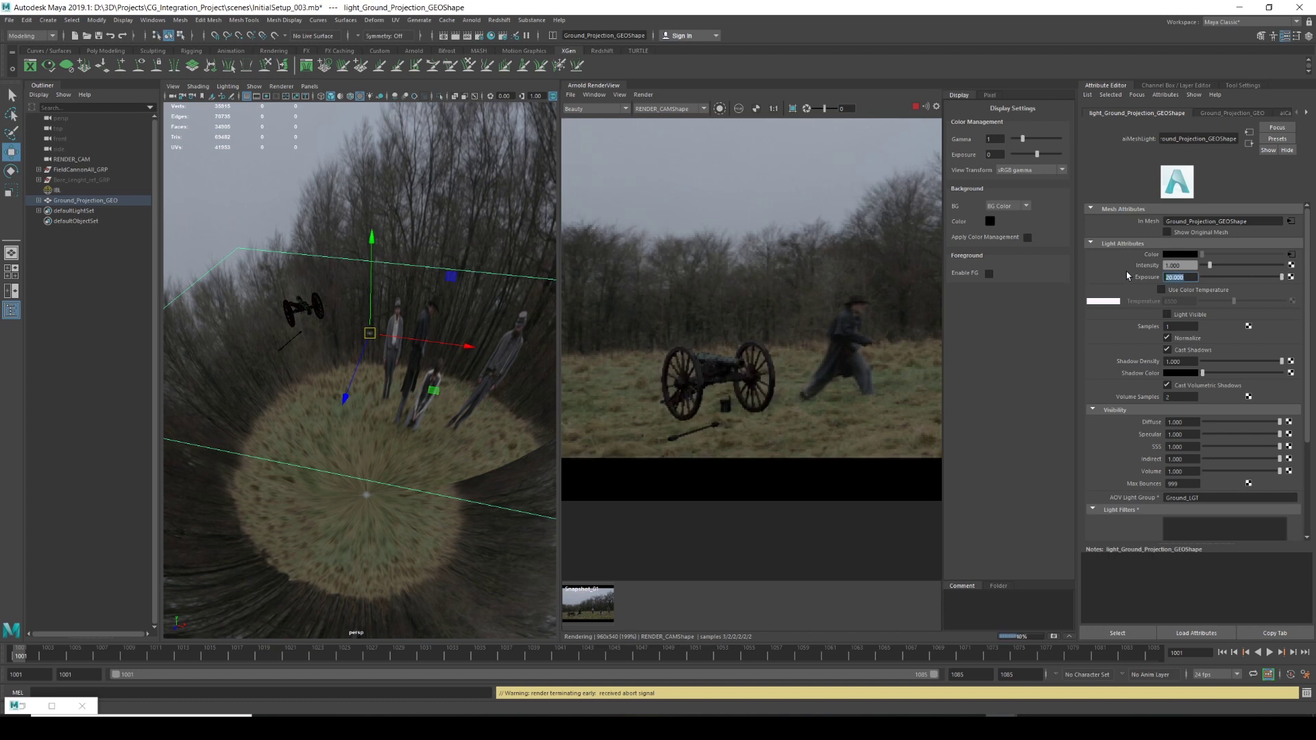
type("30")
key("Return")
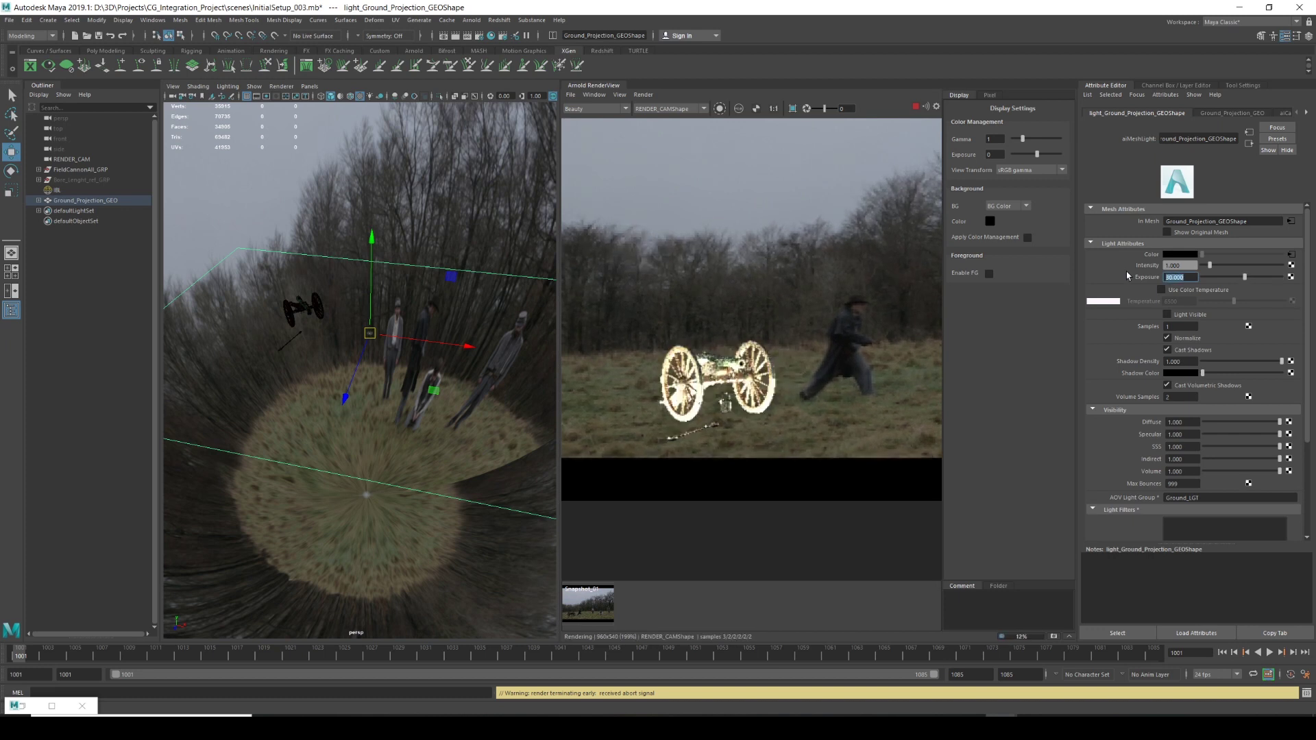
type("25")
key("Return")
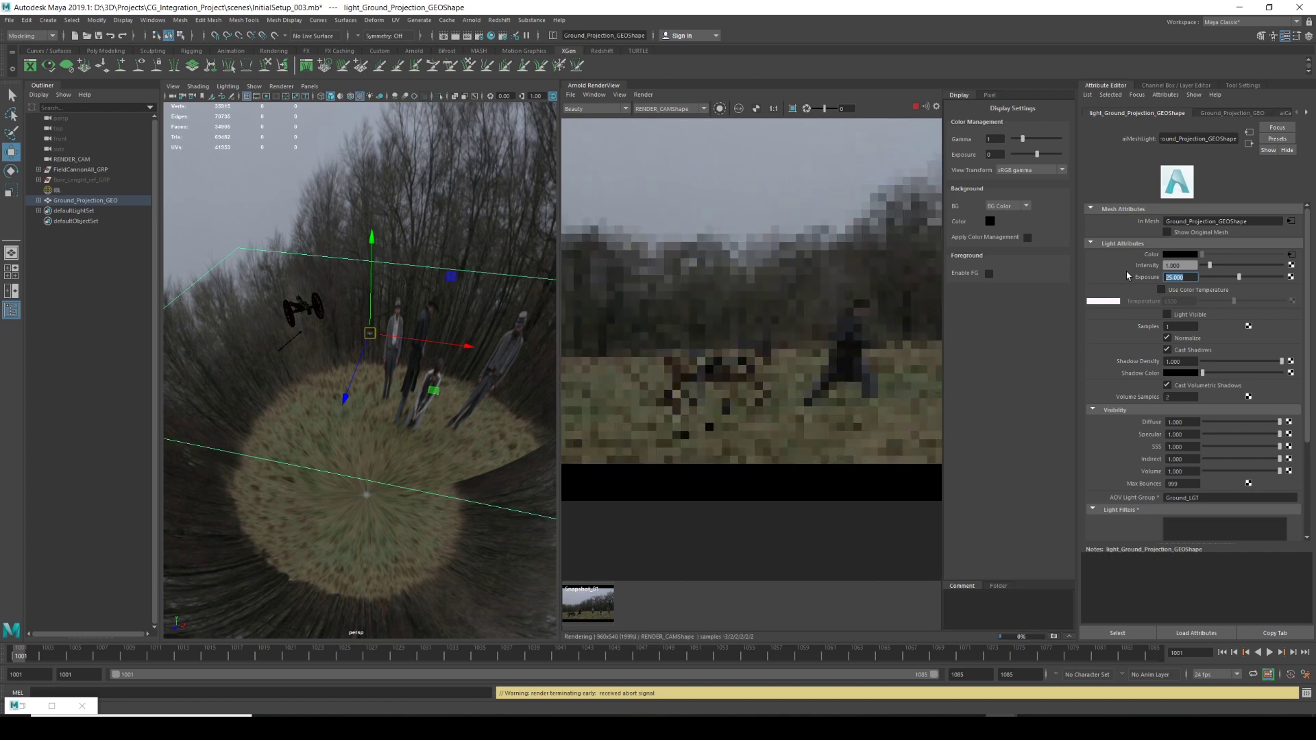
Toggle Scene Updates for the interactive Arnold render and widen the render view.
left_click(643, 95)
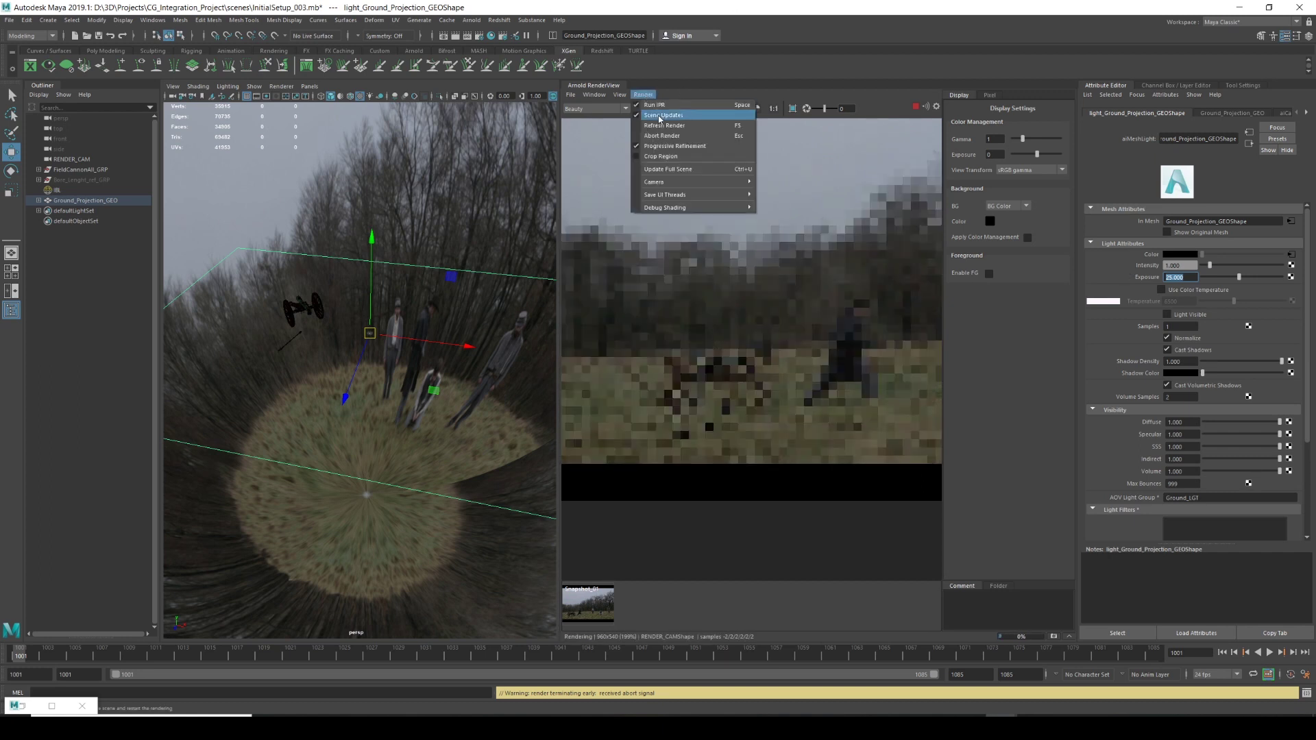
left_click(659, 116)
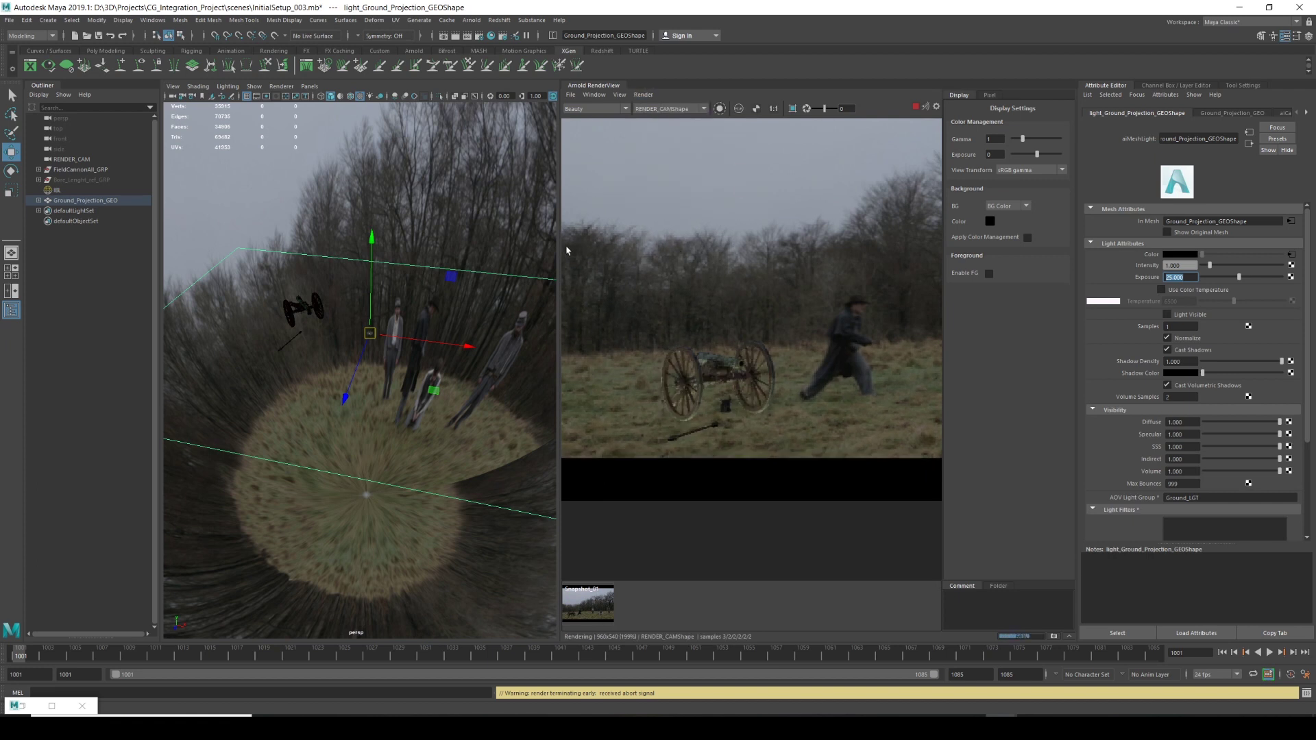
left_click_drag(559, 250, 533, 253)
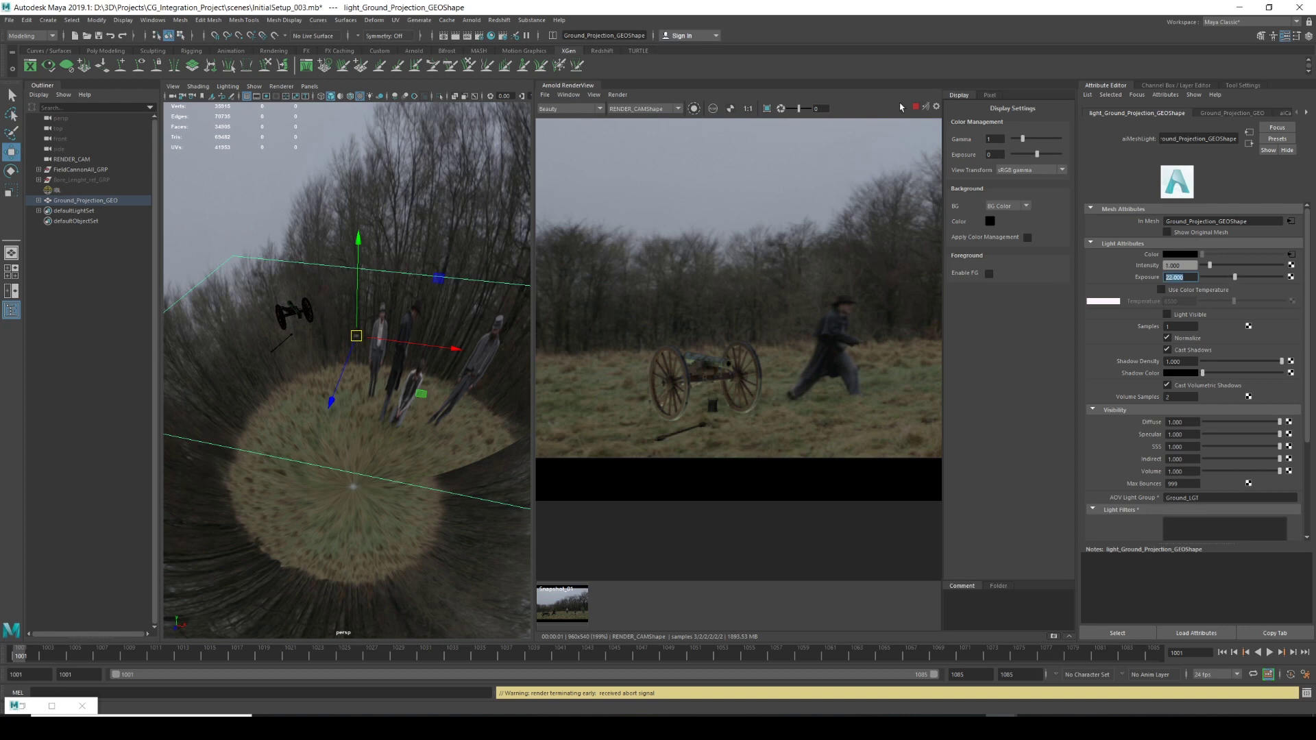
Set the ground mesh light's Exposure to 23.
left_click(925, 107)
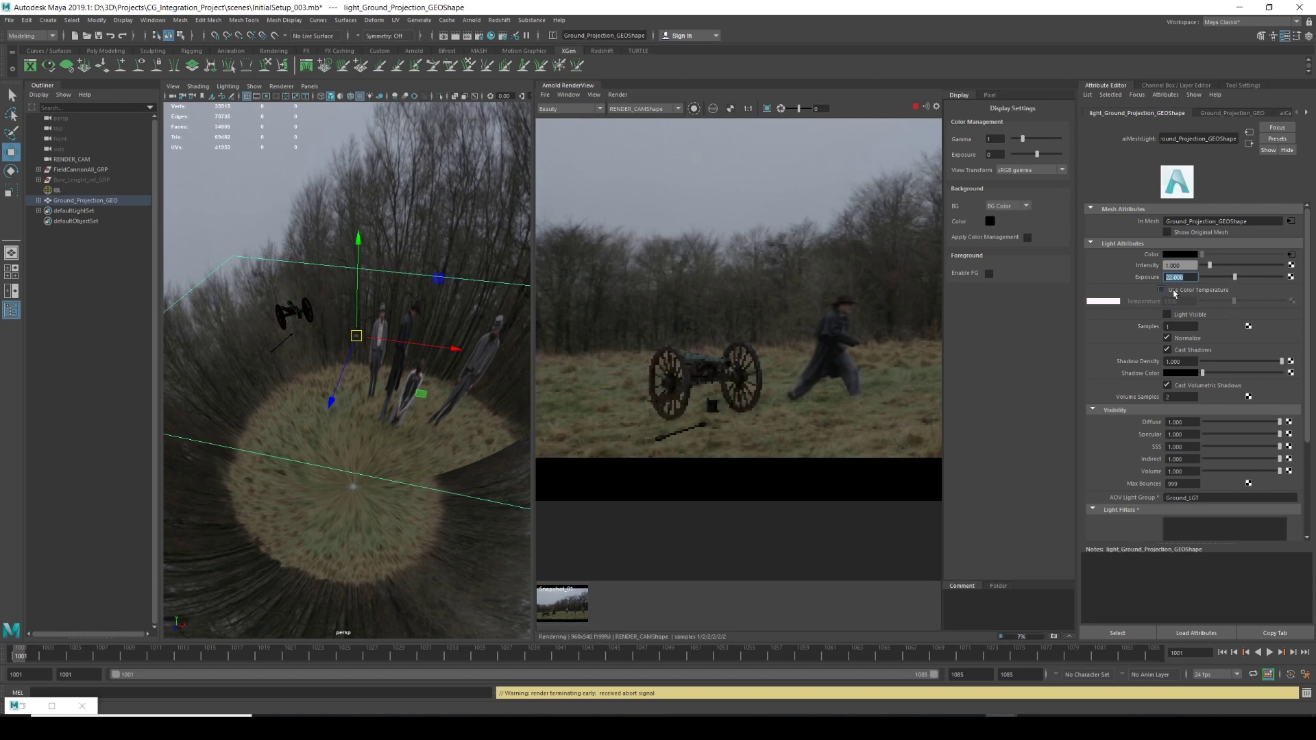
type("23")
key("Return")
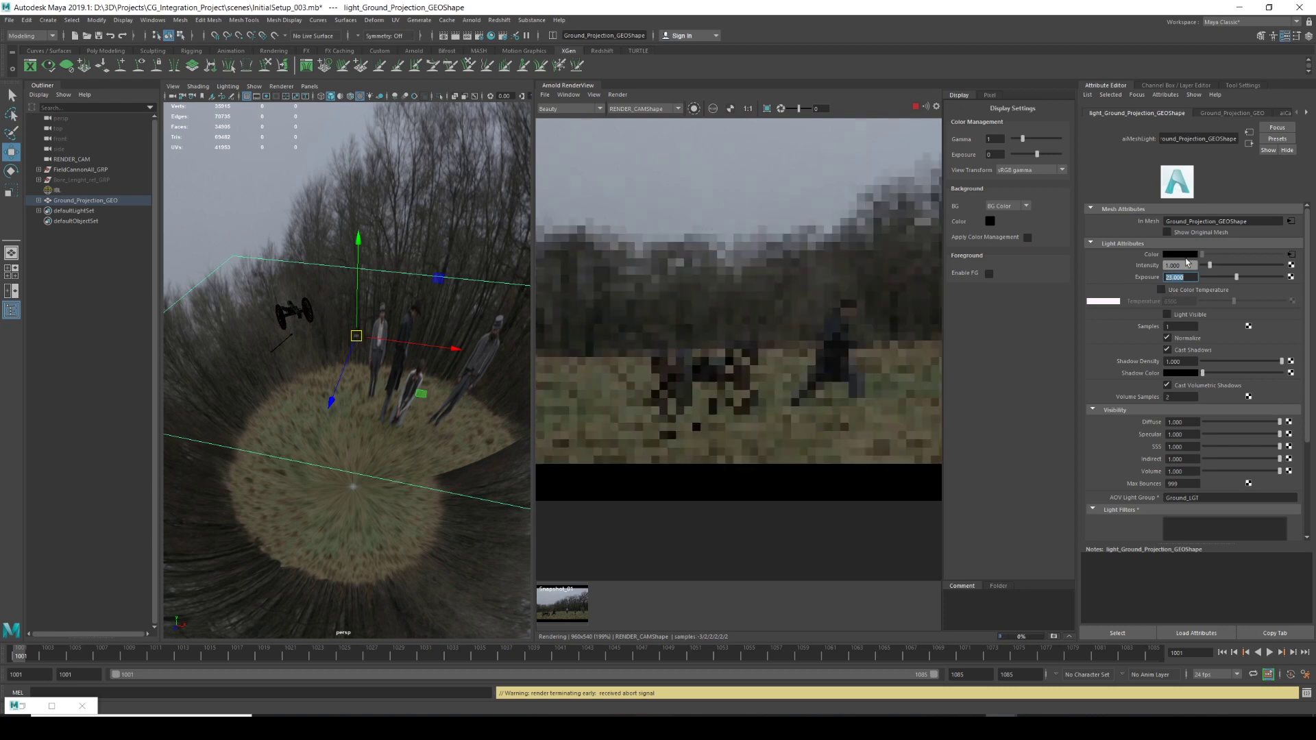
Check the render against the stored snapshot and toggle Scene Updates for the interactive render.
left_click(559, 618)
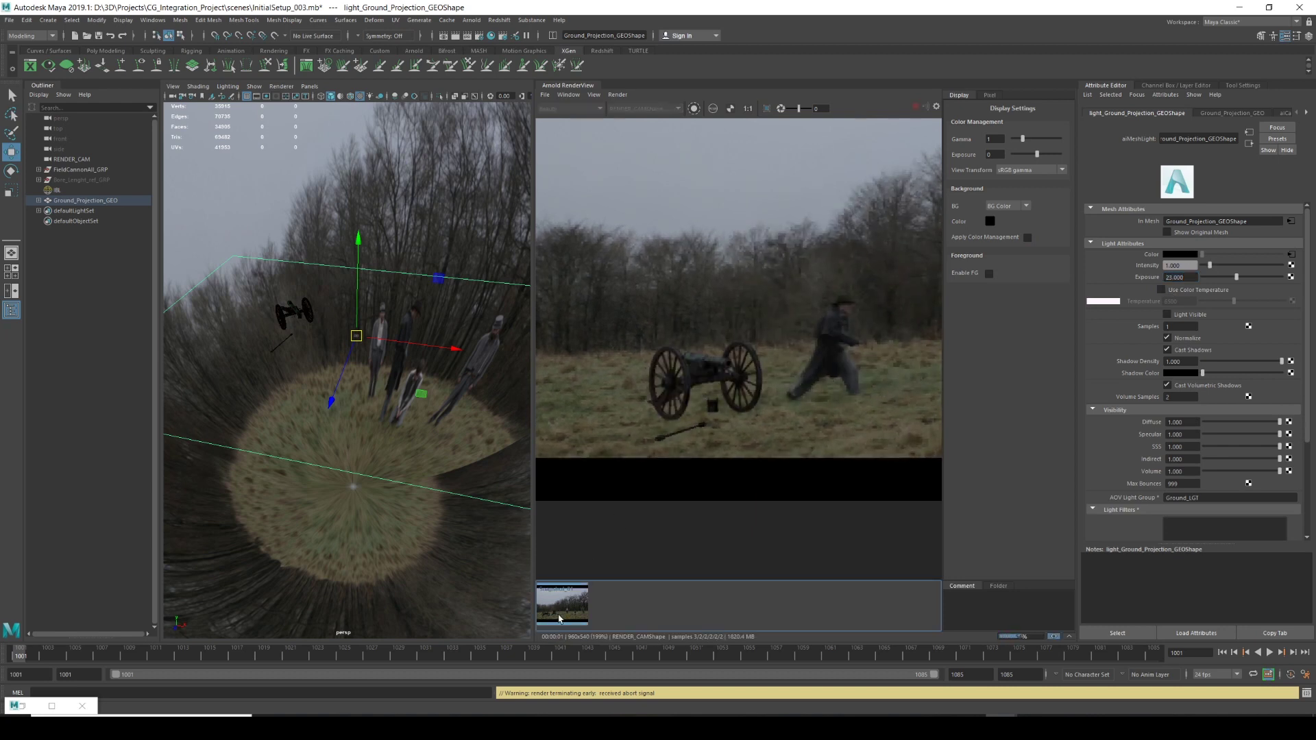
left_click(616, 95)
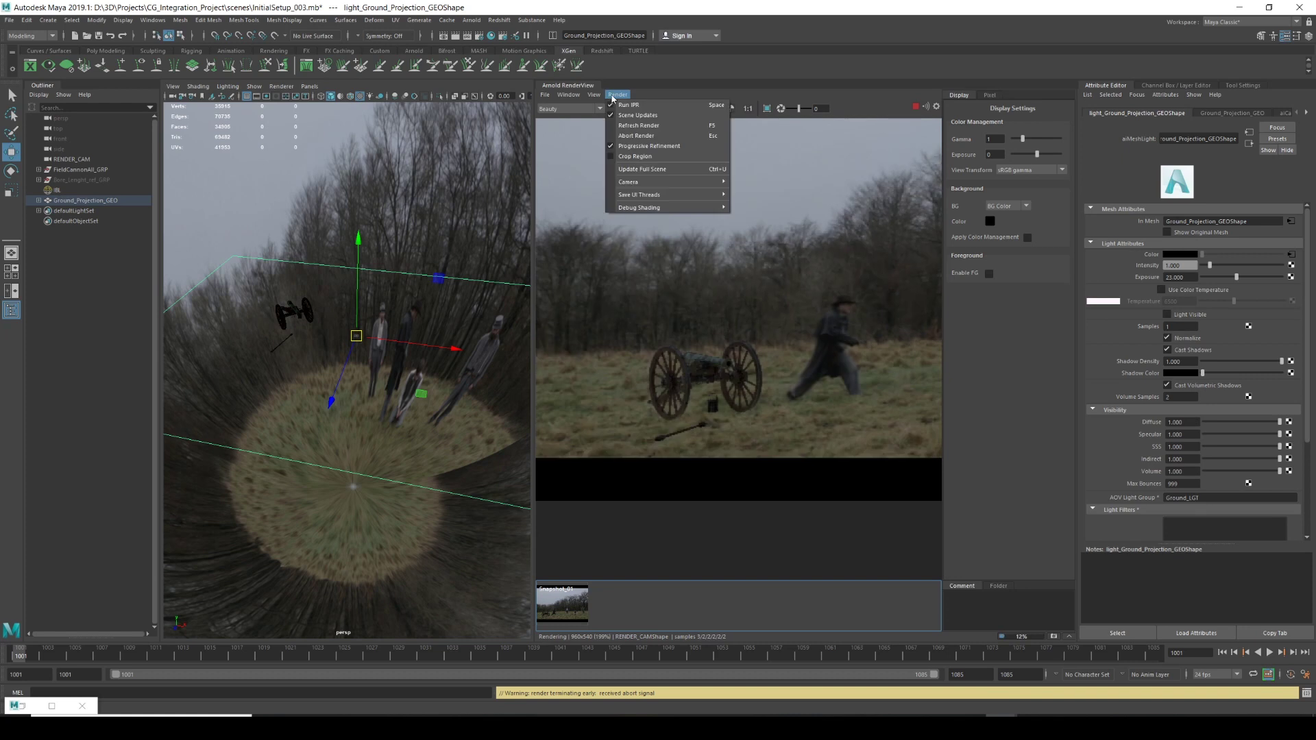
left_click(620, 116)
scroll(694, 343, "up", 2)
scroll(682, 282, "down", 1)
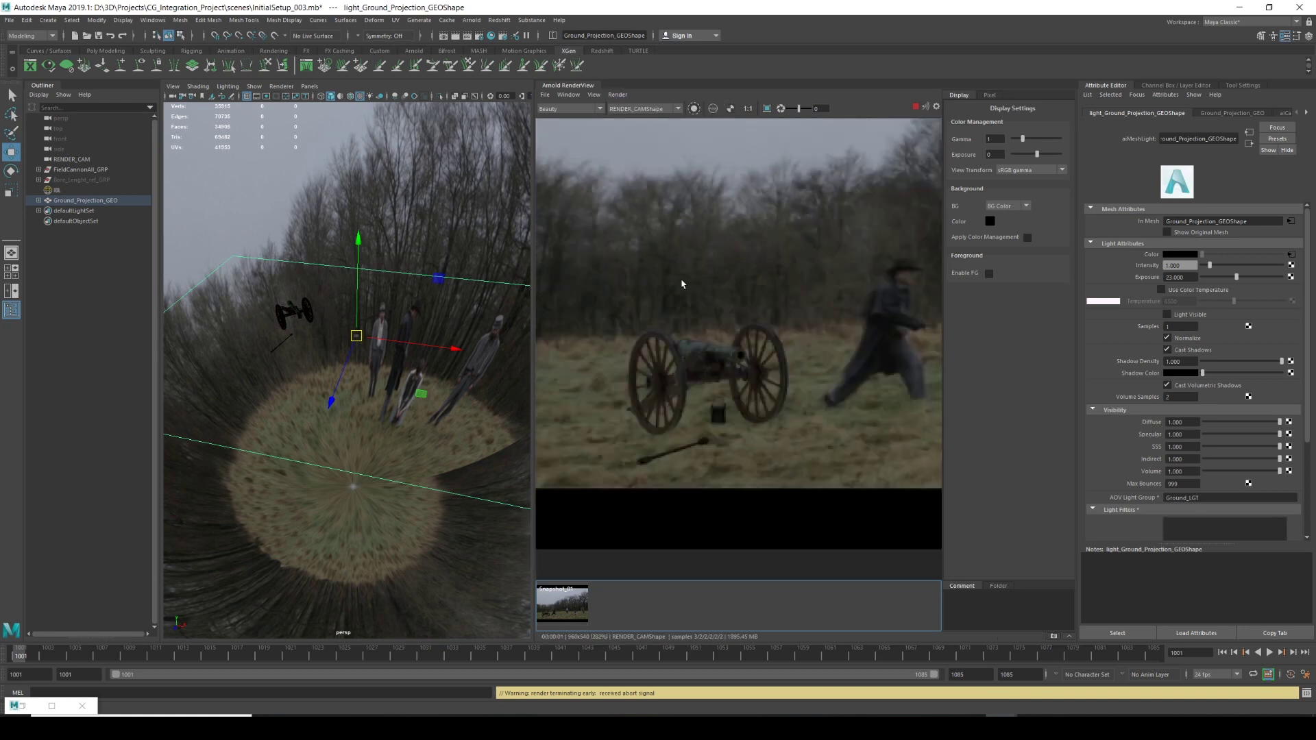
Compare the cannon's current render with the stored snapshot and save the render as a second snapshot.
left_click(562, 607)
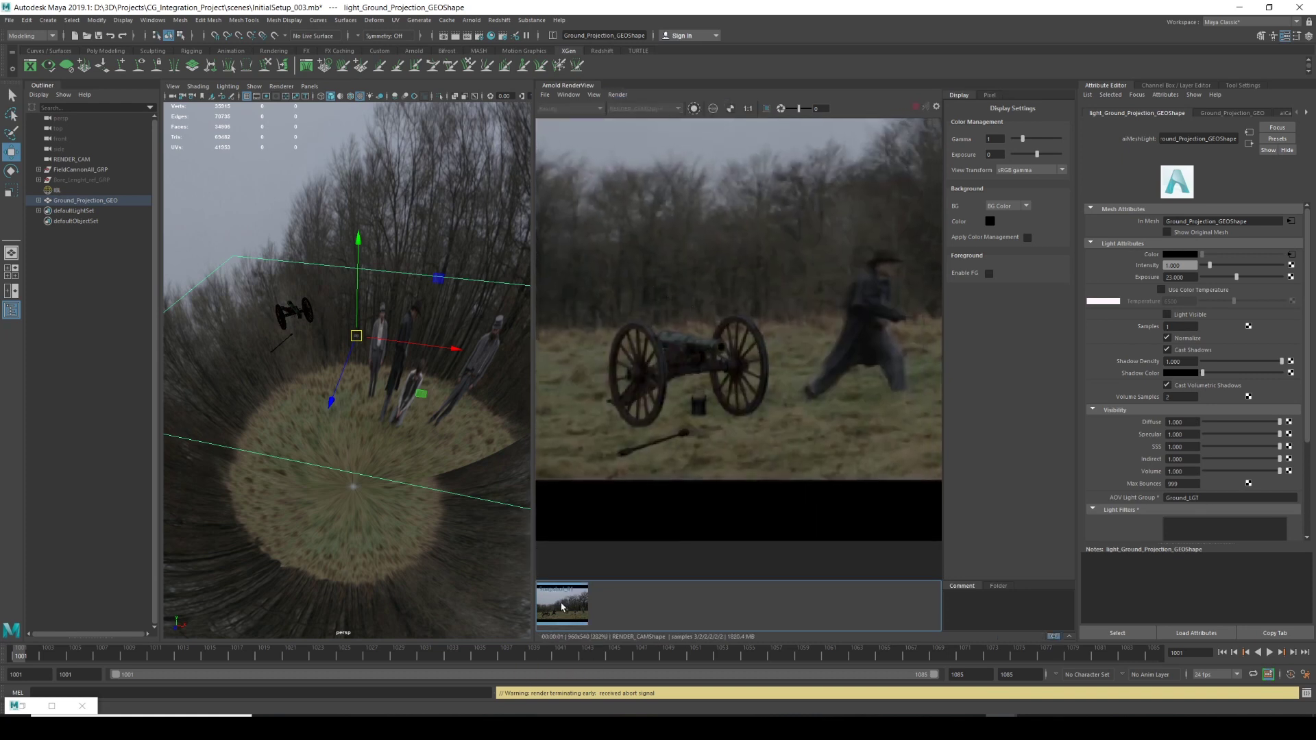
left_click(559, 608)
left_click(558, 607)
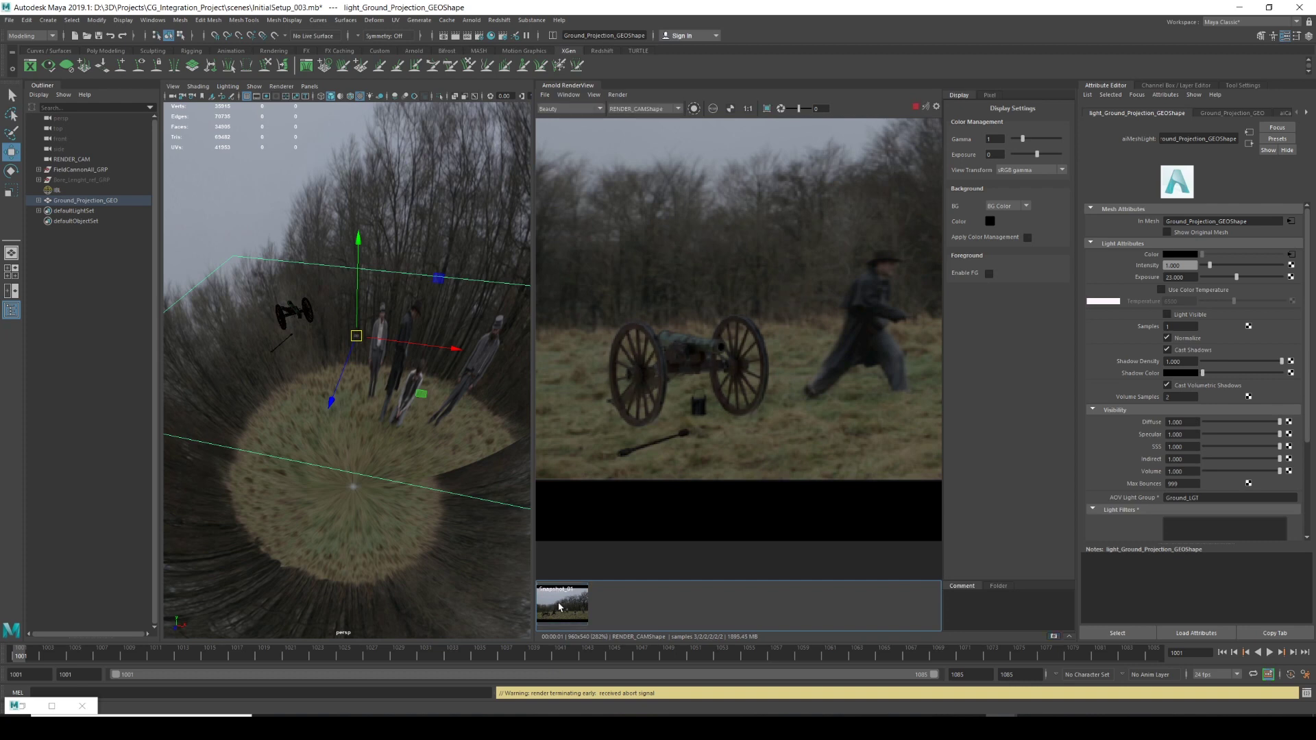
left_click(560, 608)
left_click(560, 608)
left_click(561, 608)
left_click(564, 606)
left_click(565, 607)
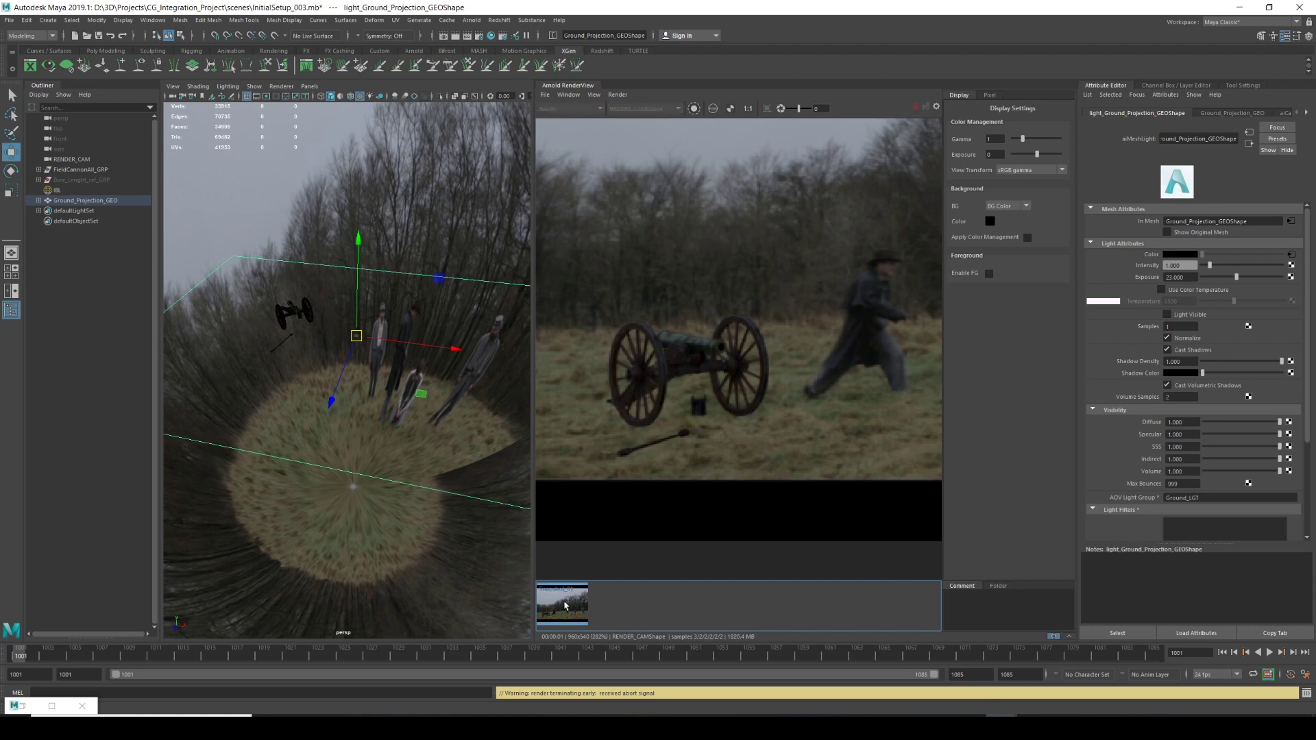
left_click(1054, 636)
Look through the render view's available AOVs for the light group passes.
left_click(558, 111)
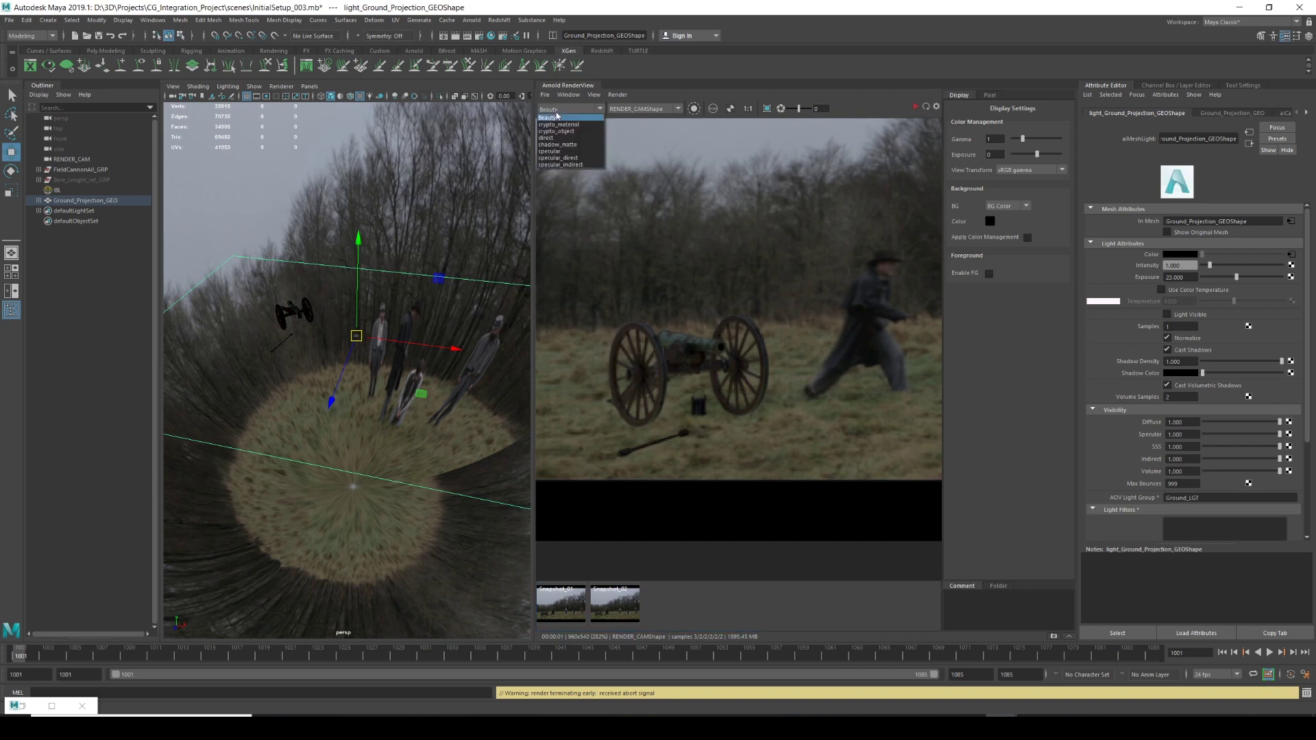
left_click(567, 111)
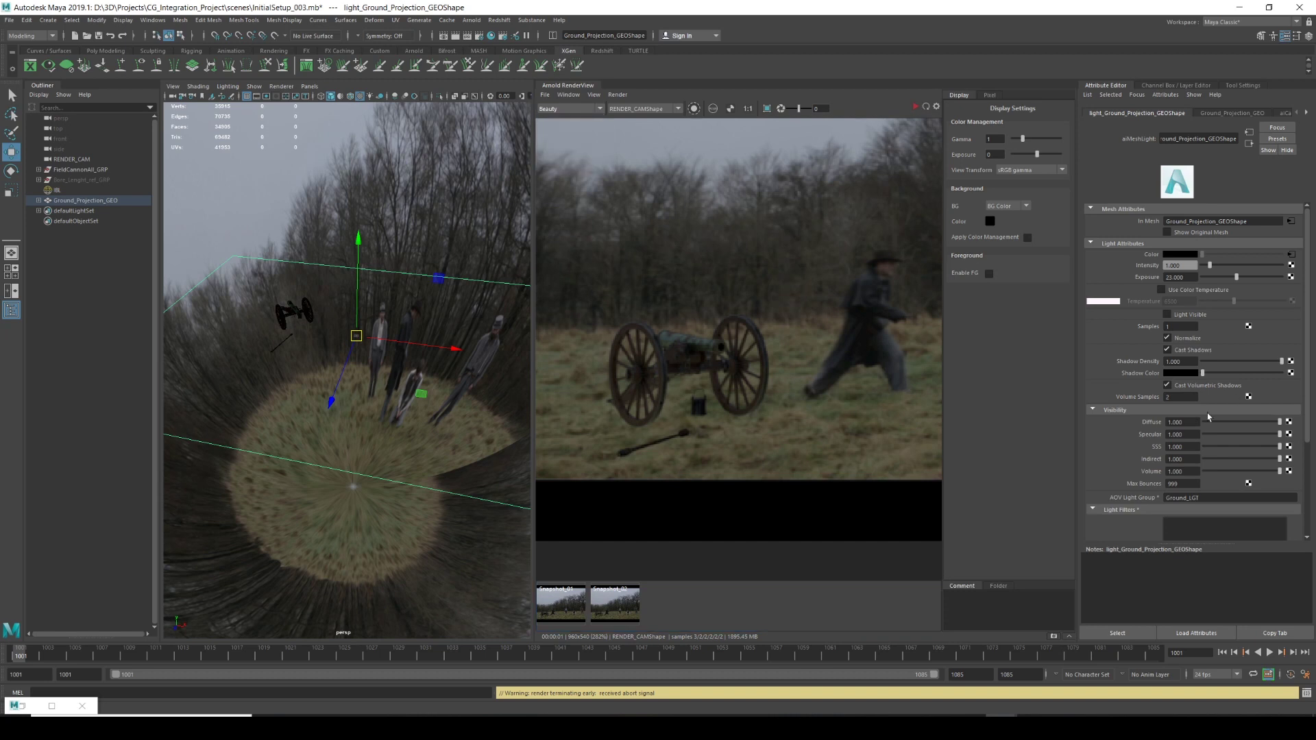
left_click(562, 111)
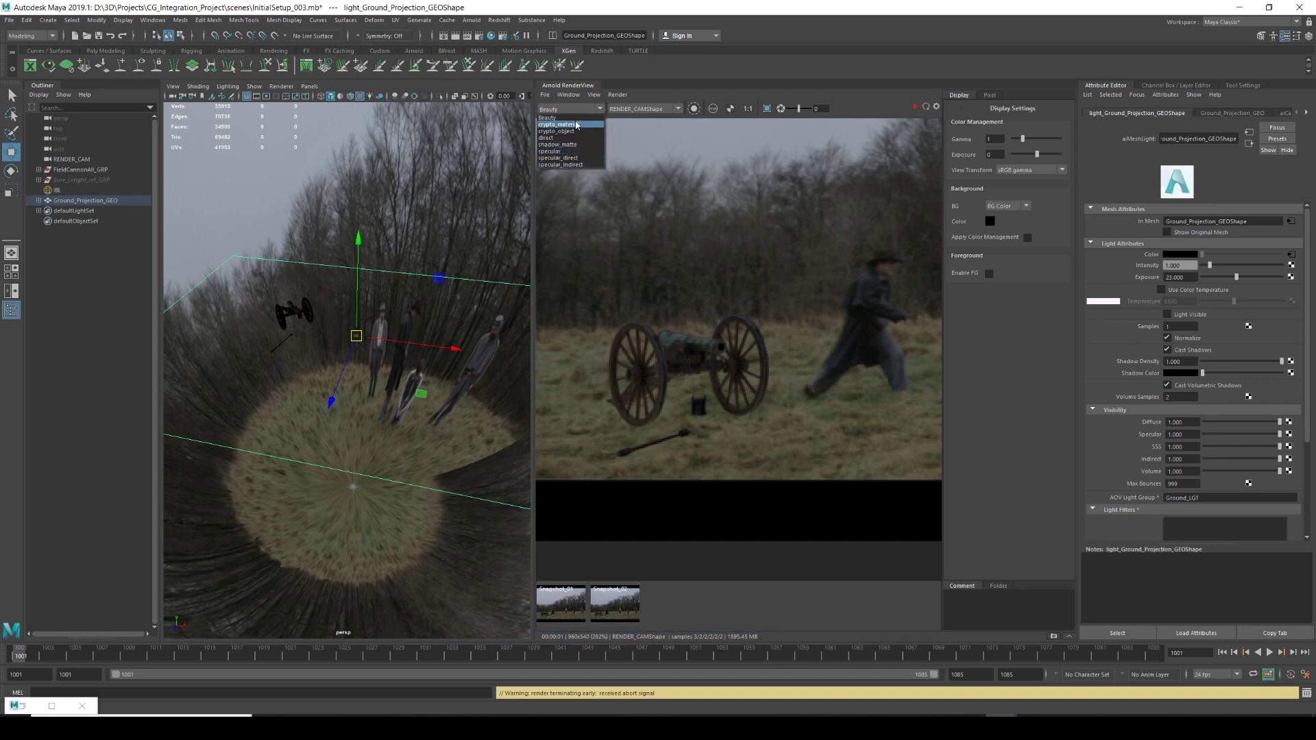
left_click(569, 110)
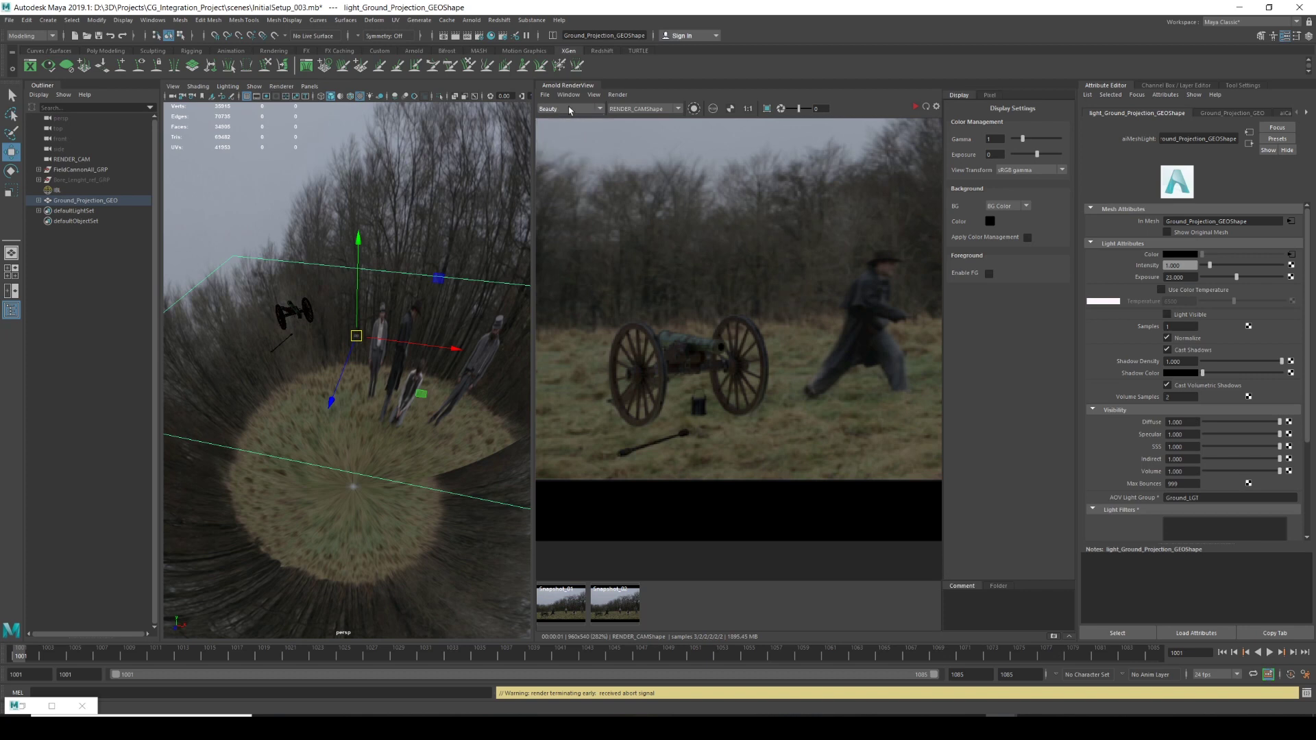
left_click(571, 111)
left_click(569, 112)
Enable All Light Groups on the direct and specular_direct AOVs in the Render Settings.
left_click(478, 35)
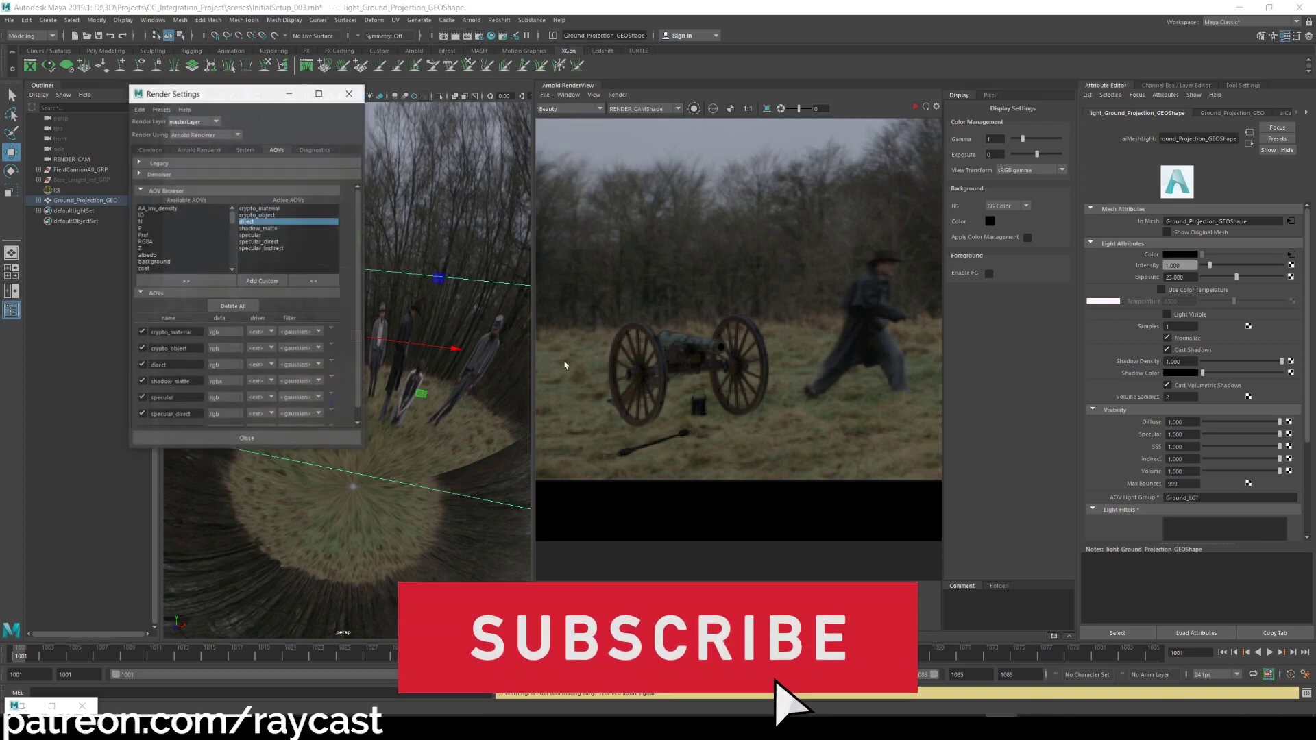
left_click(252, 221)
left_click(1207, 264)
left_click(1206, 264)
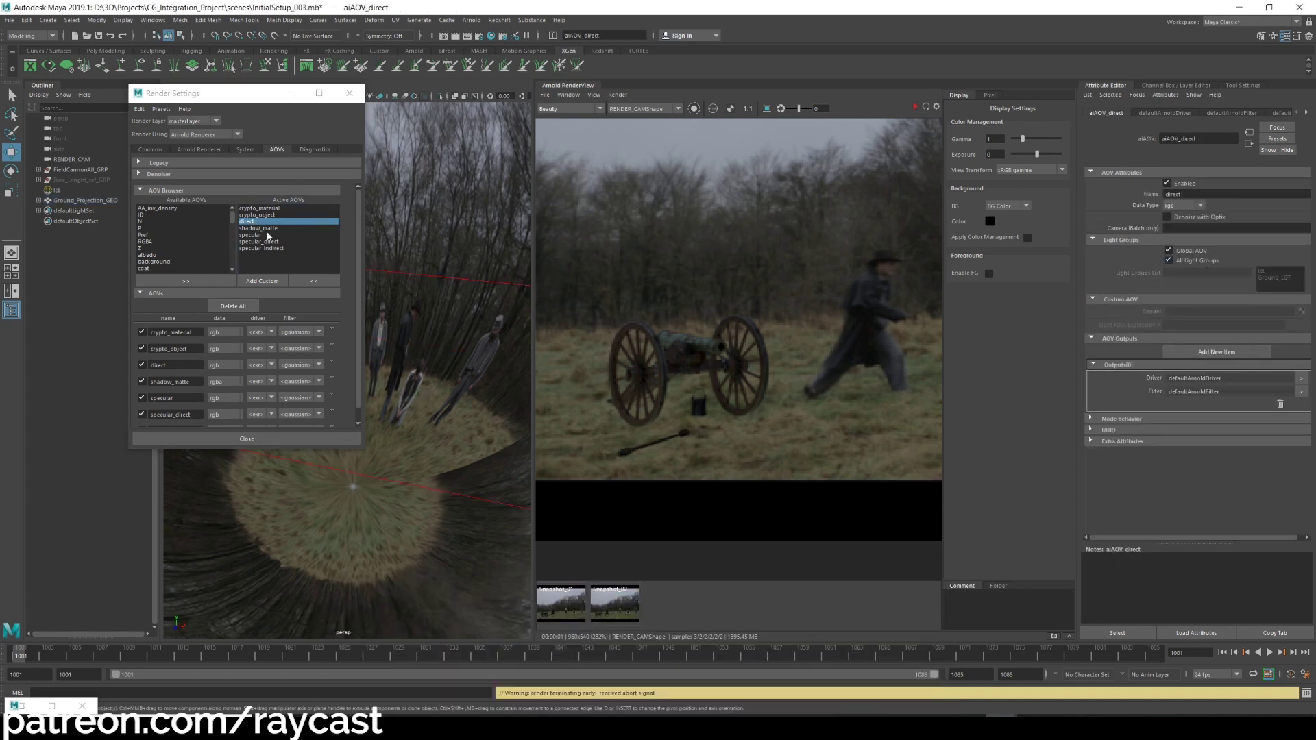
left_click(250, 235)
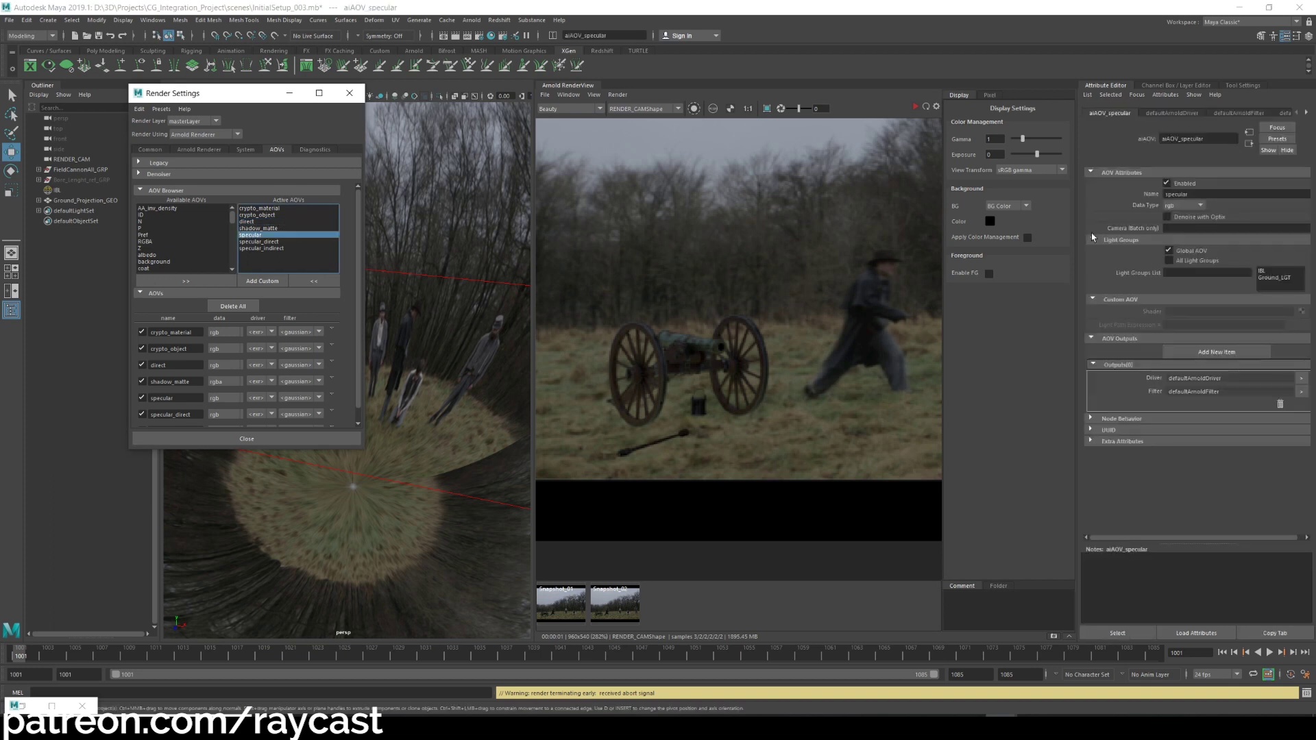
left_click(263, 243)
left_click(1188, 264)
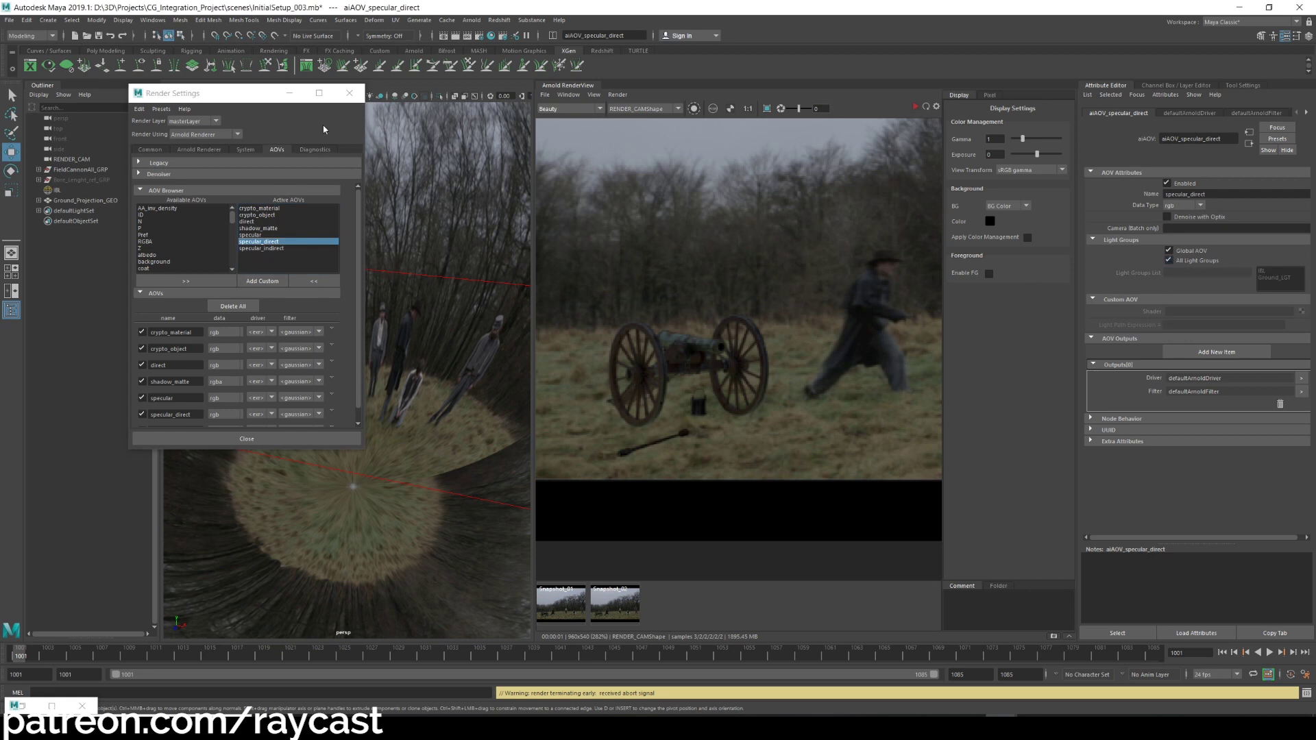
left_click(350, 93)
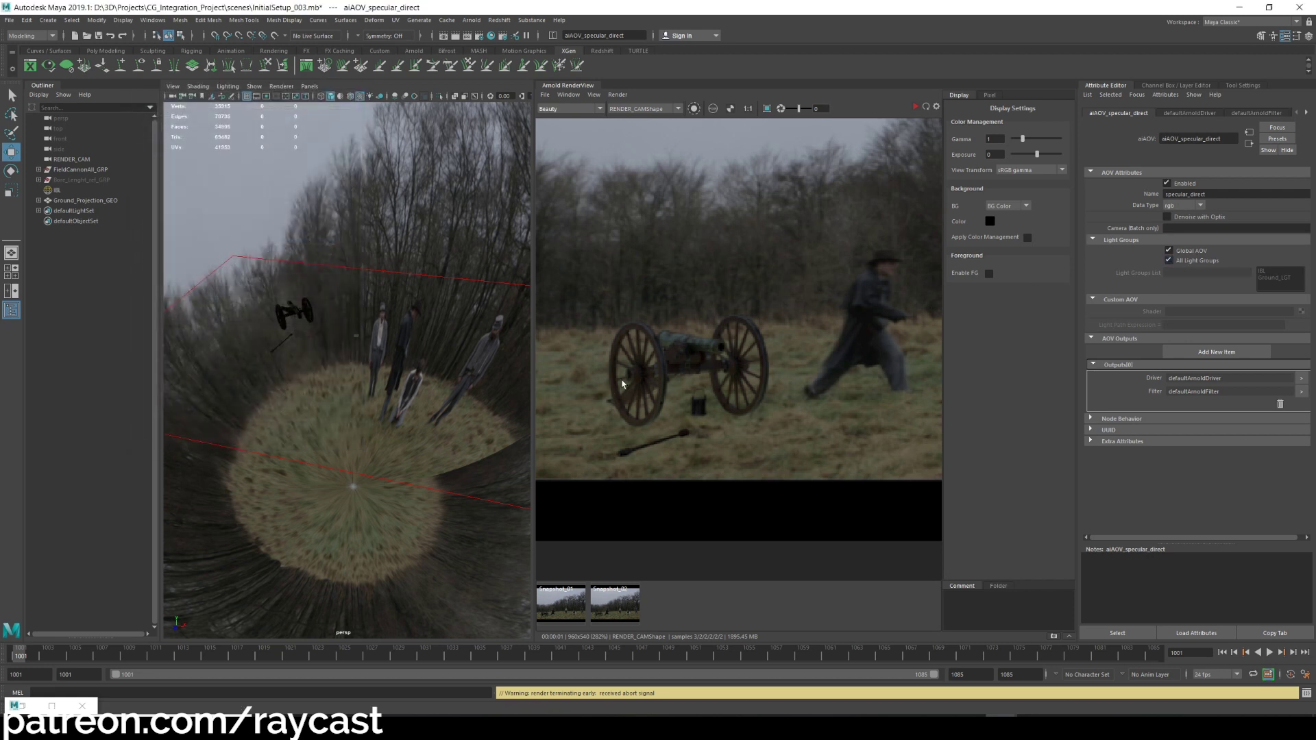
Update the full scene in the Arnold render and display the specular_direct_Ground_LGT AOV.
key("a")
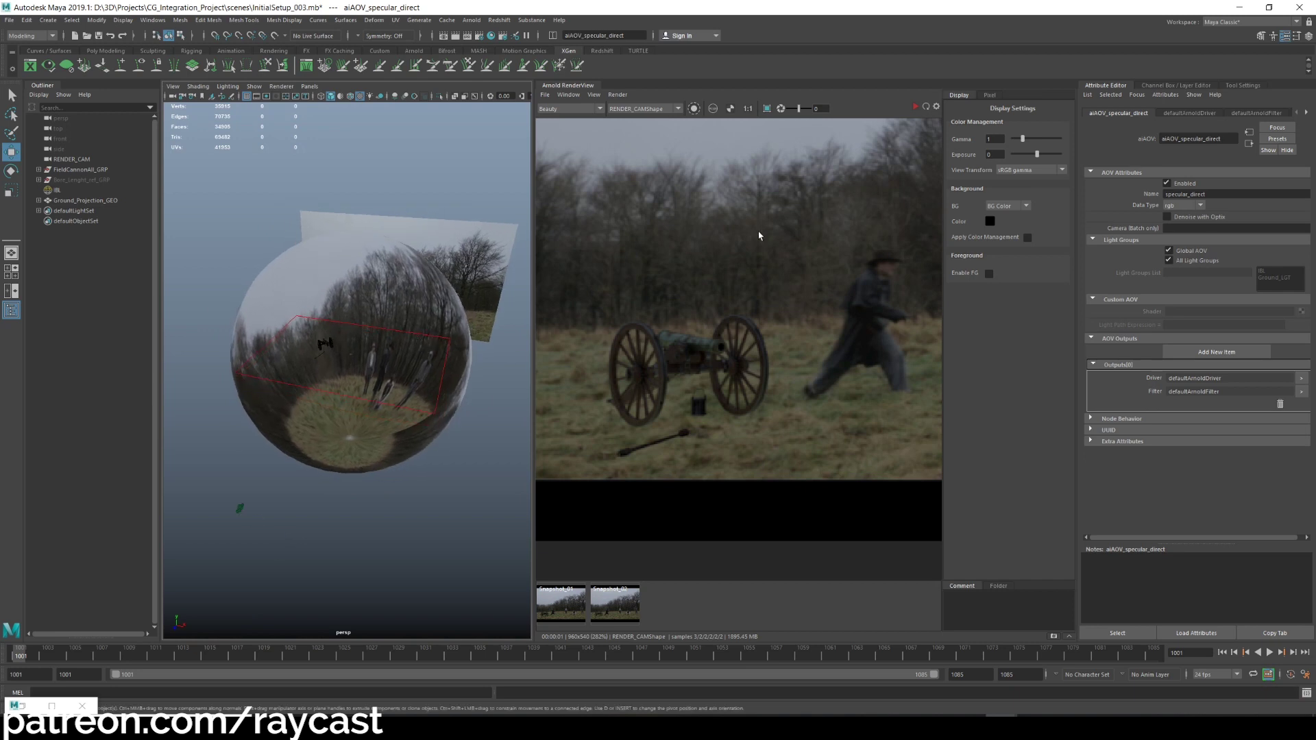
left_click(618, 95)
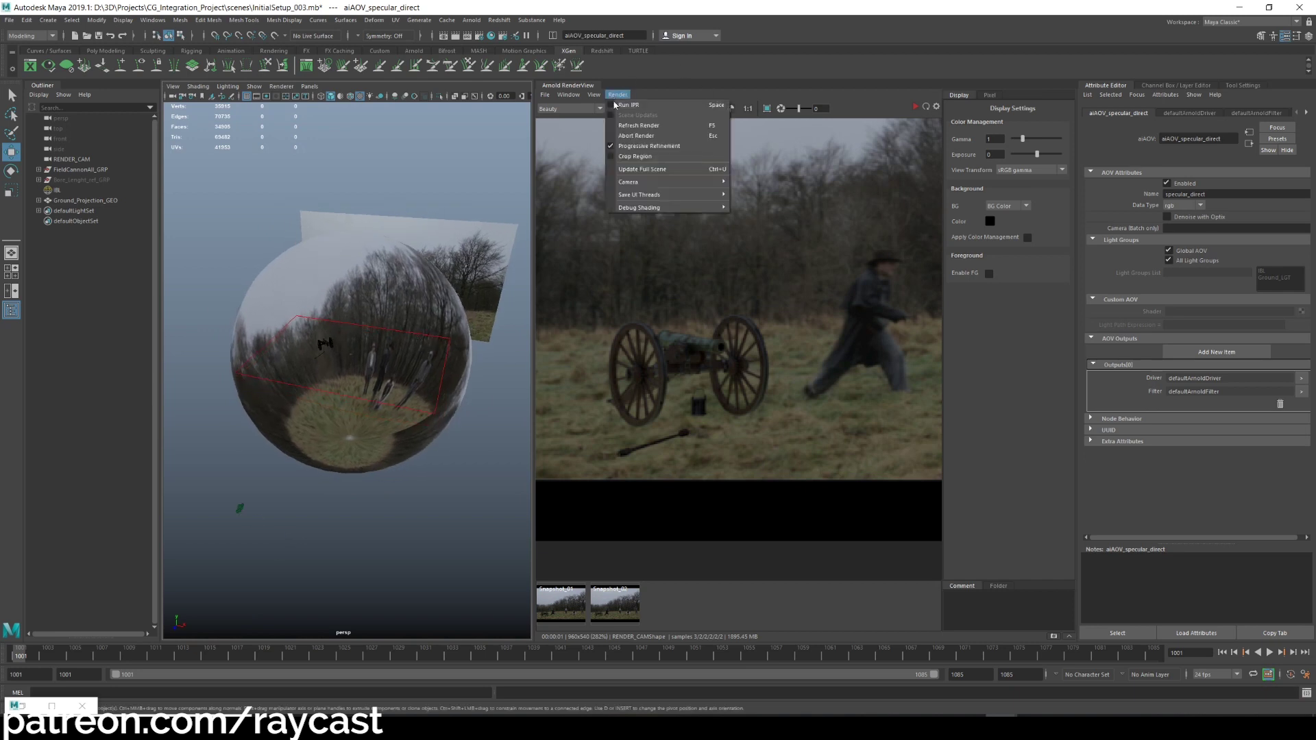
left_click(628, 170)
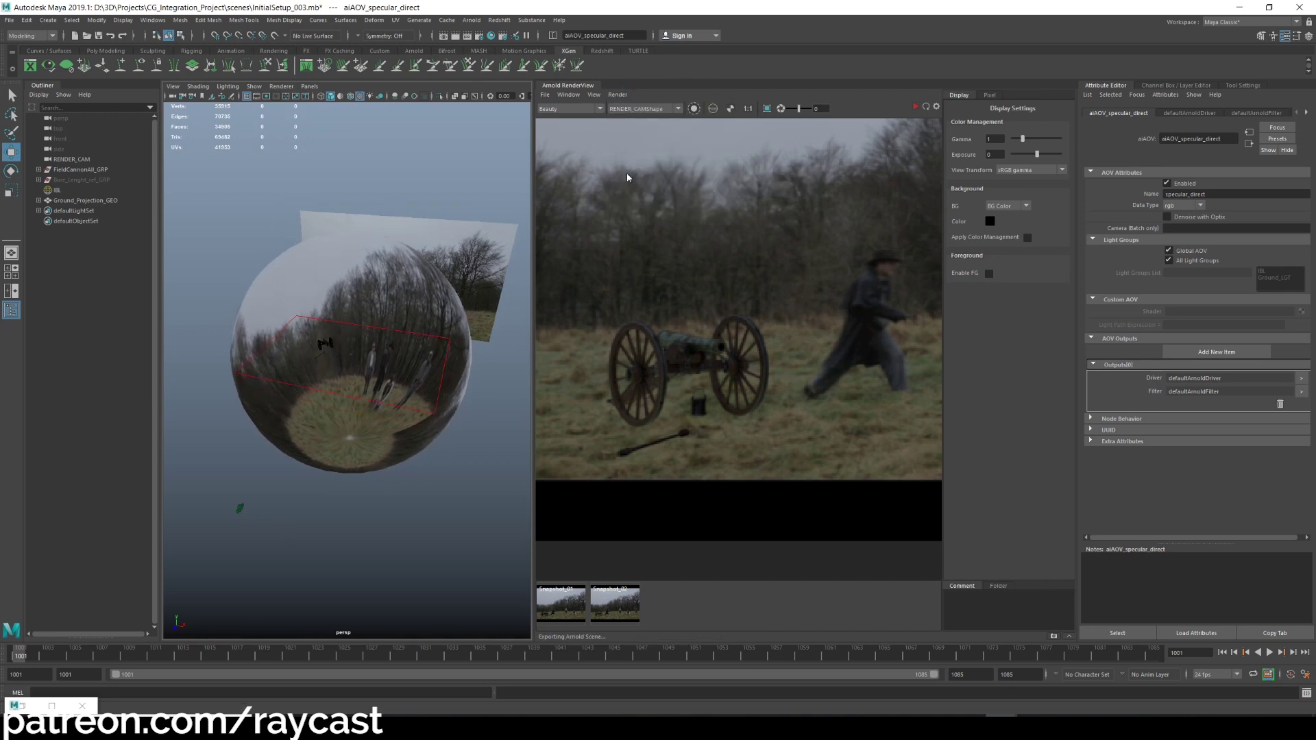
left_click(599, 111)
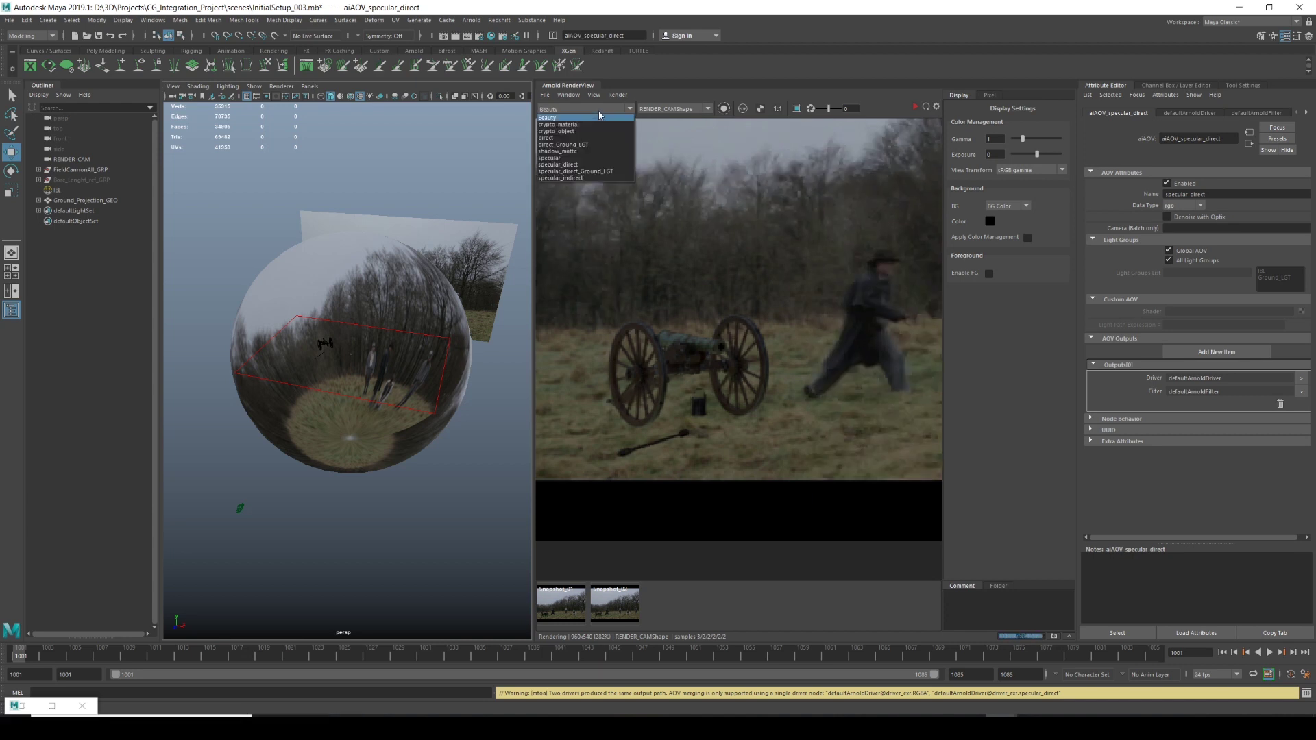
left_click(615, 172)
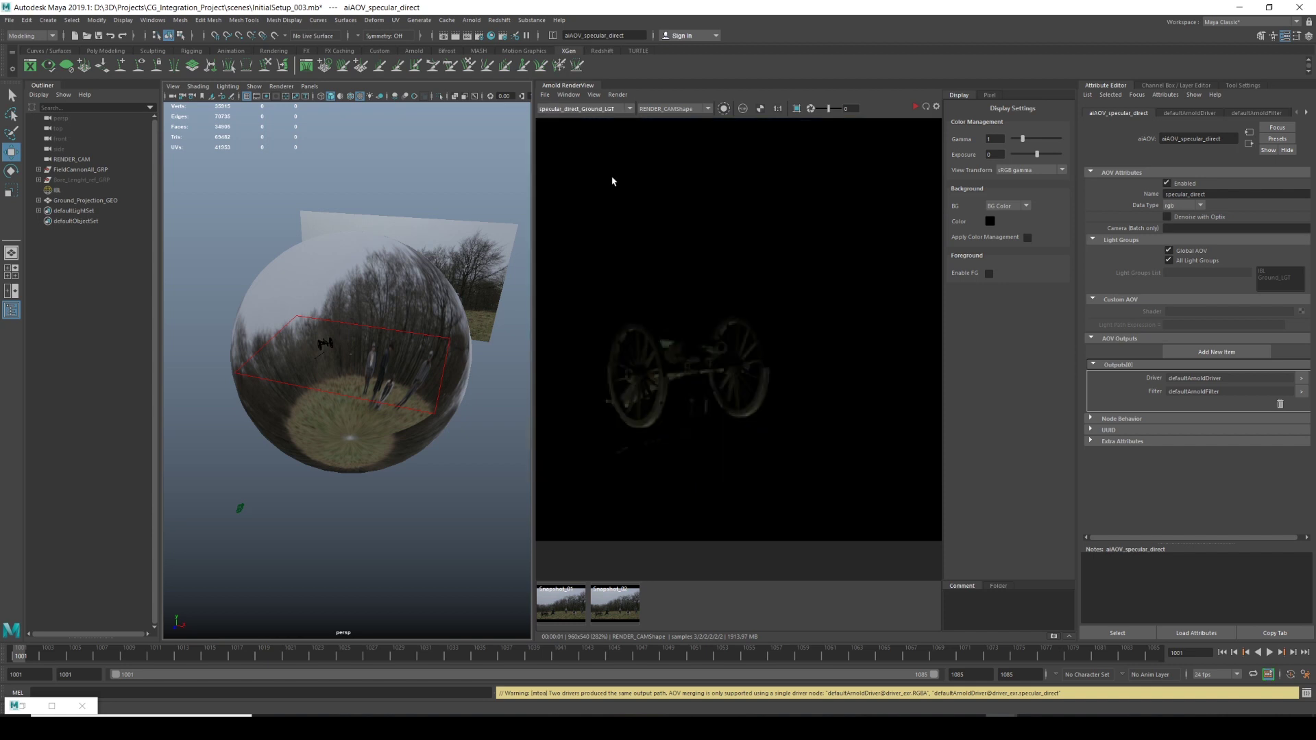
left_click(580, 109)
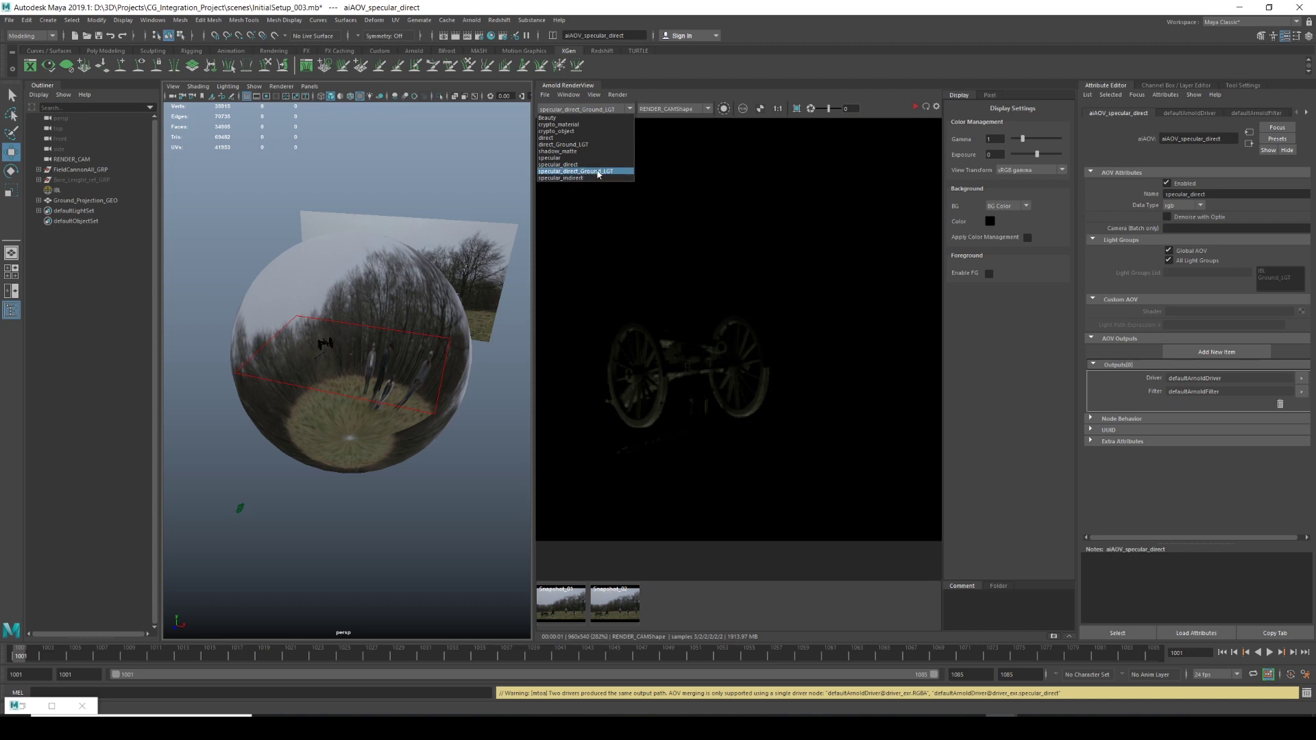
left_click(769, 294)
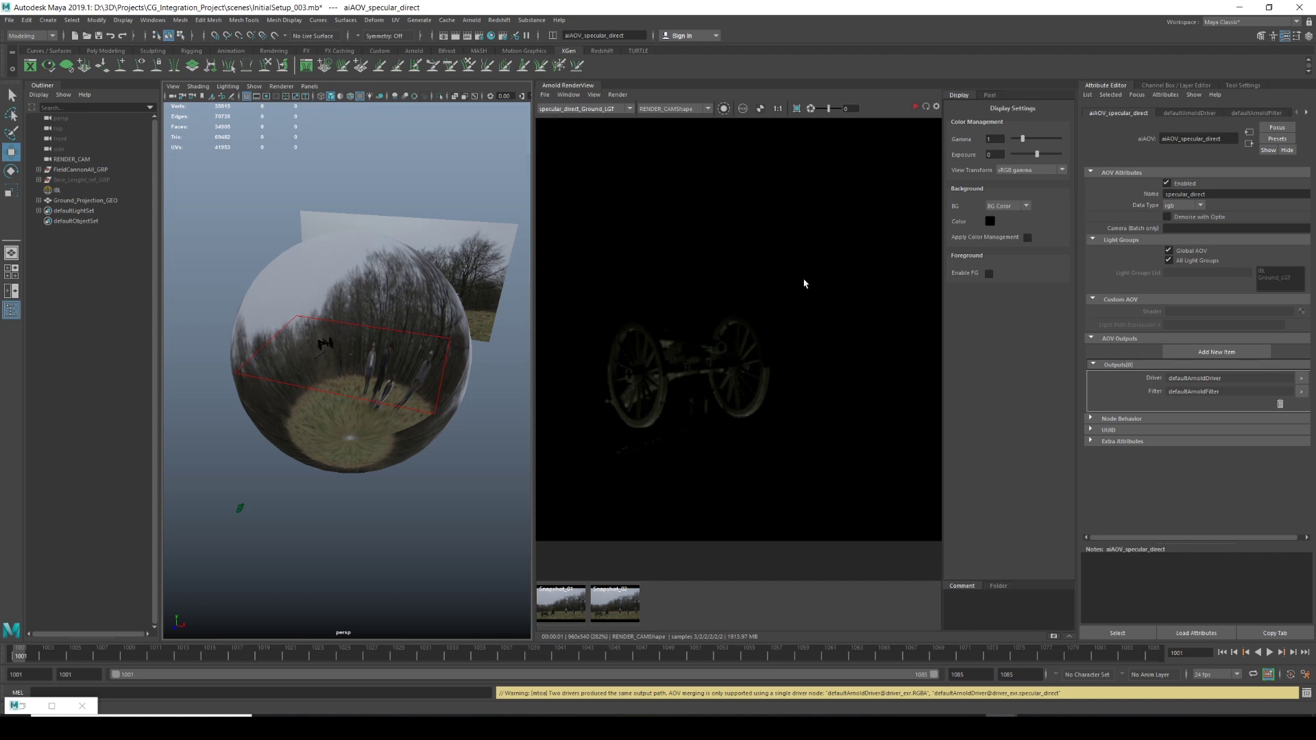
Check the IBL skydome's AOV Light Group and switch the render view back to Beauty.
left_click(58, 190)
scroll(1155, 467, "down", 2)
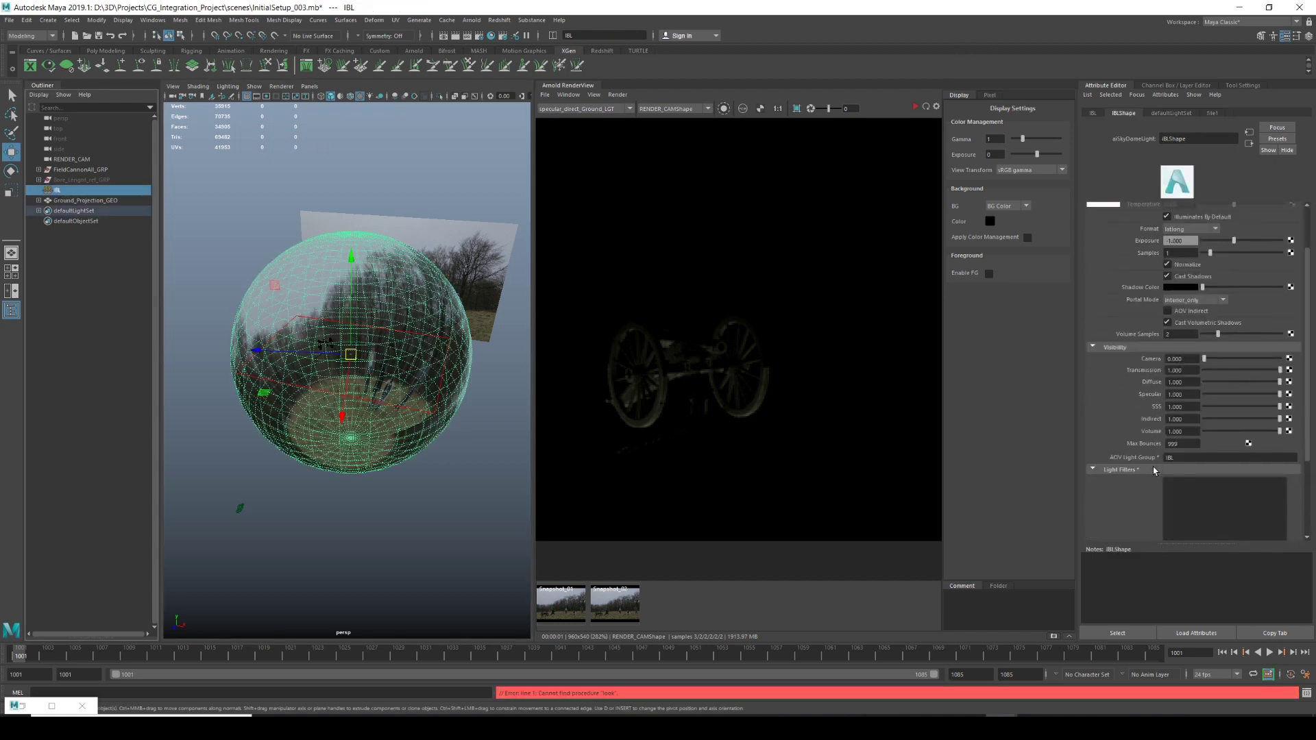
left_click(1200, 455)
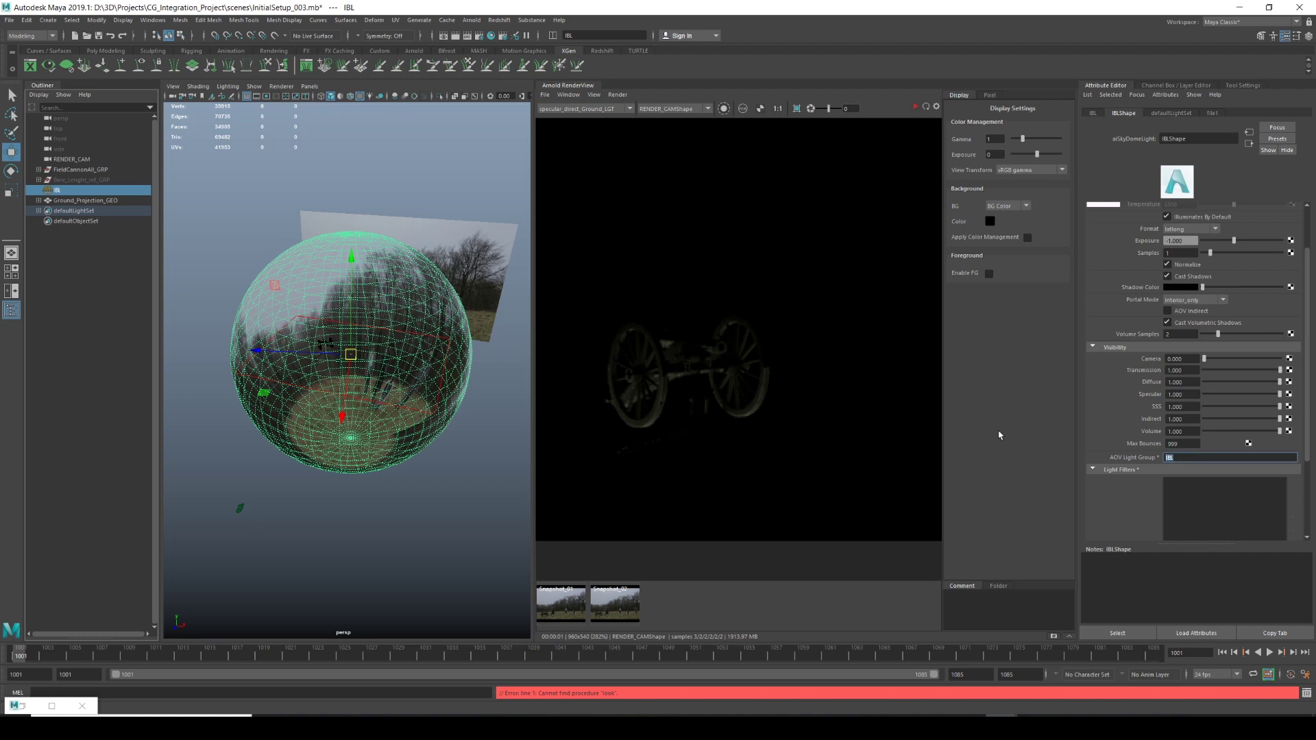
left_click(612, 107)
left_click(580, 114)
left_click(583, 108)
left_click(567, 118)
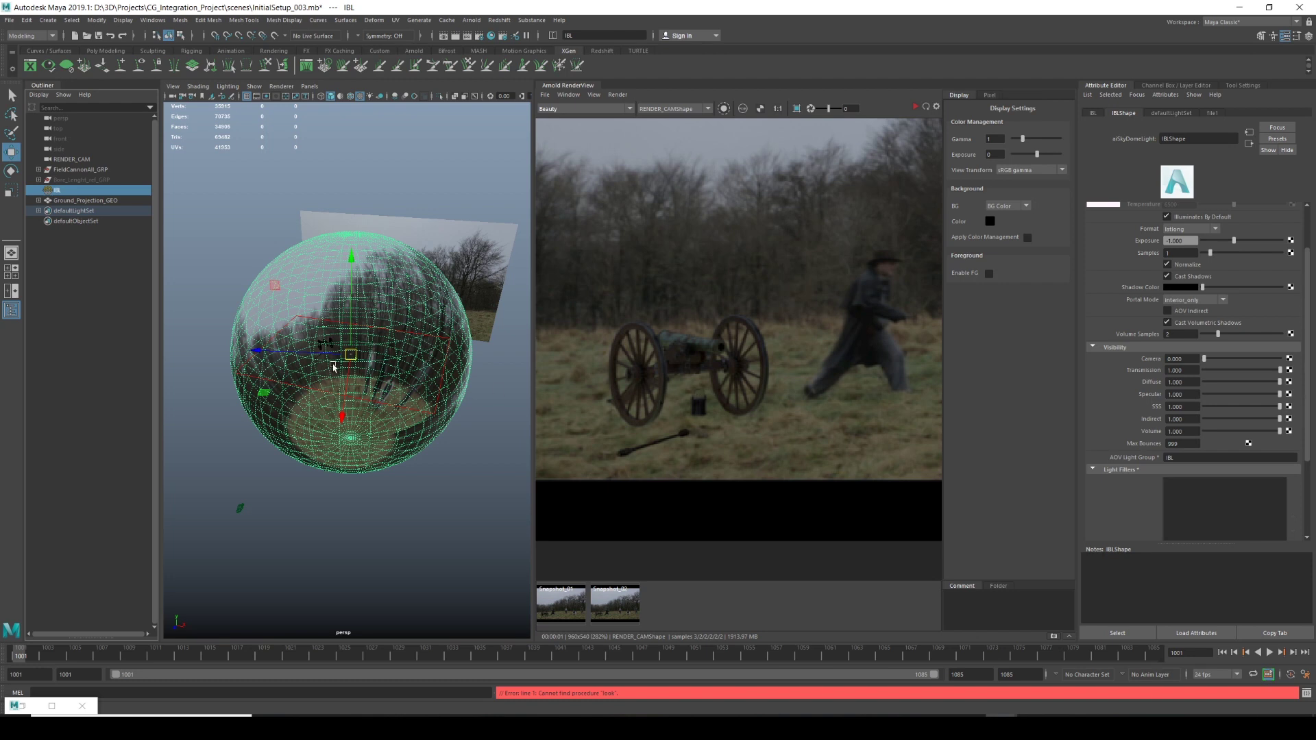
right_click_drag(466, 328, 492, 314, "alt")
left_click_drag(518, 332, 505, 315, "alt")
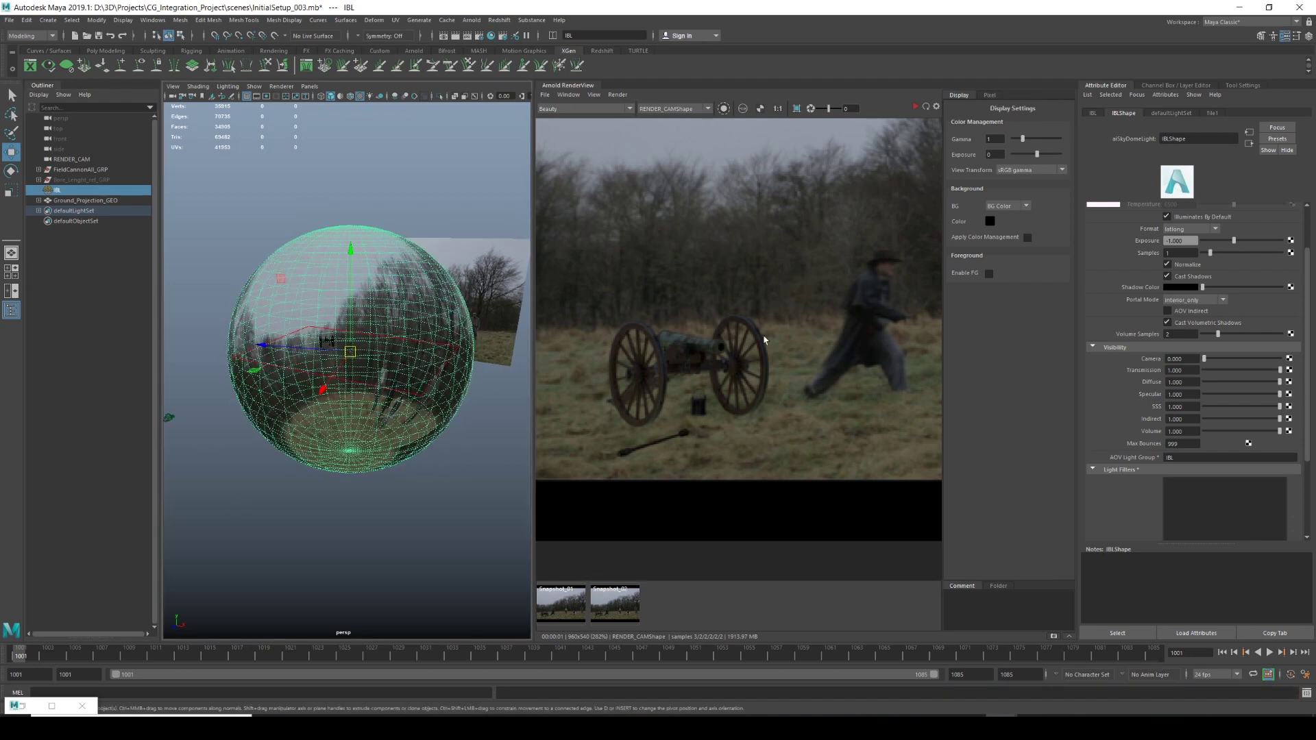
scroll(765, 339, "down", 3)
scroll(723, 343, "up", 1)
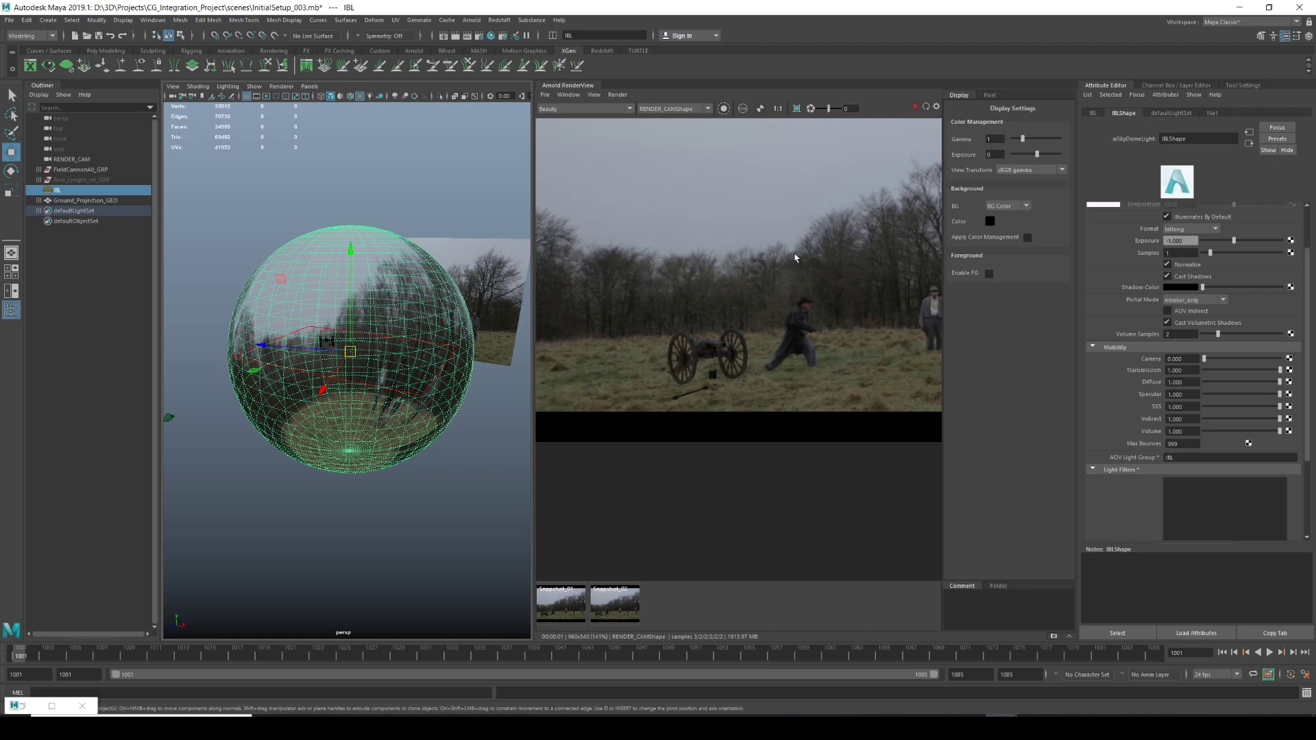
scroll(694, 292, "down", 1)
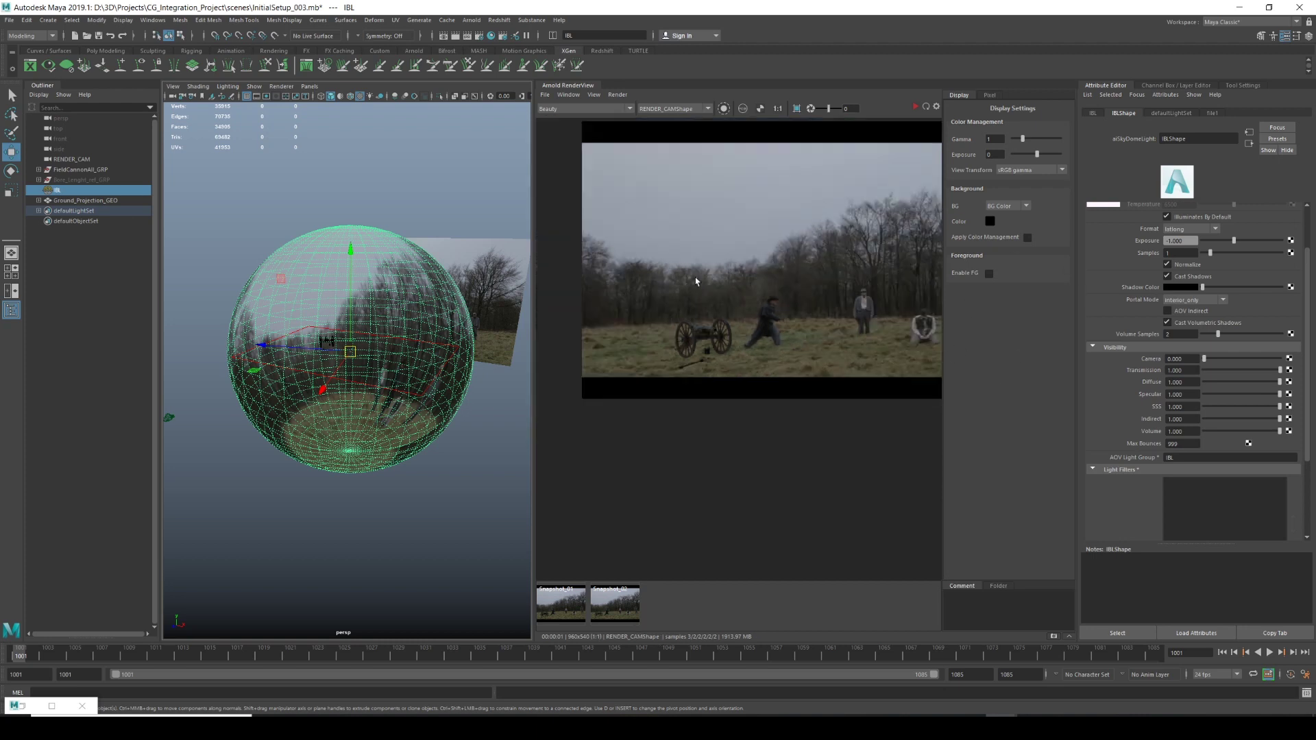
scroll(696, 281, "up", 2)
Enlarge the scene viewport and set it to show the scene through the persp camera.
key("space")
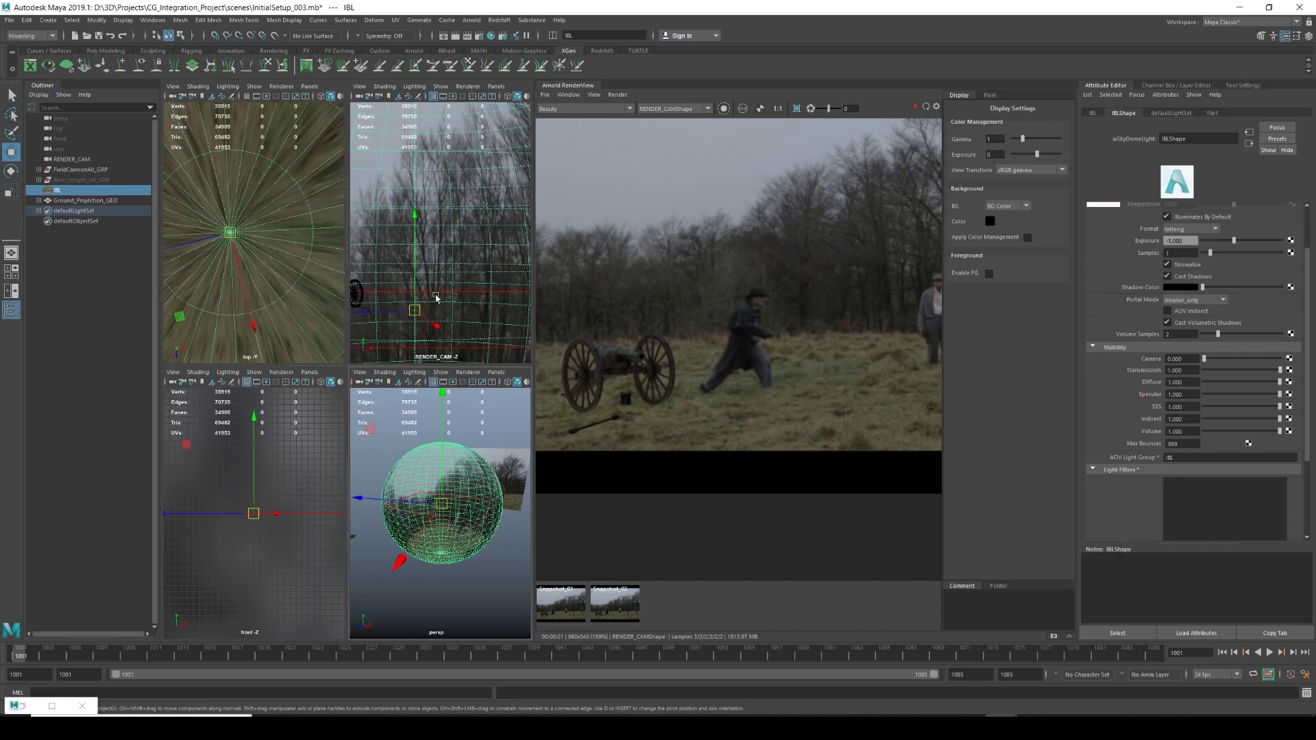
key("space")
left_click_drag(534, 205, 830, 206)
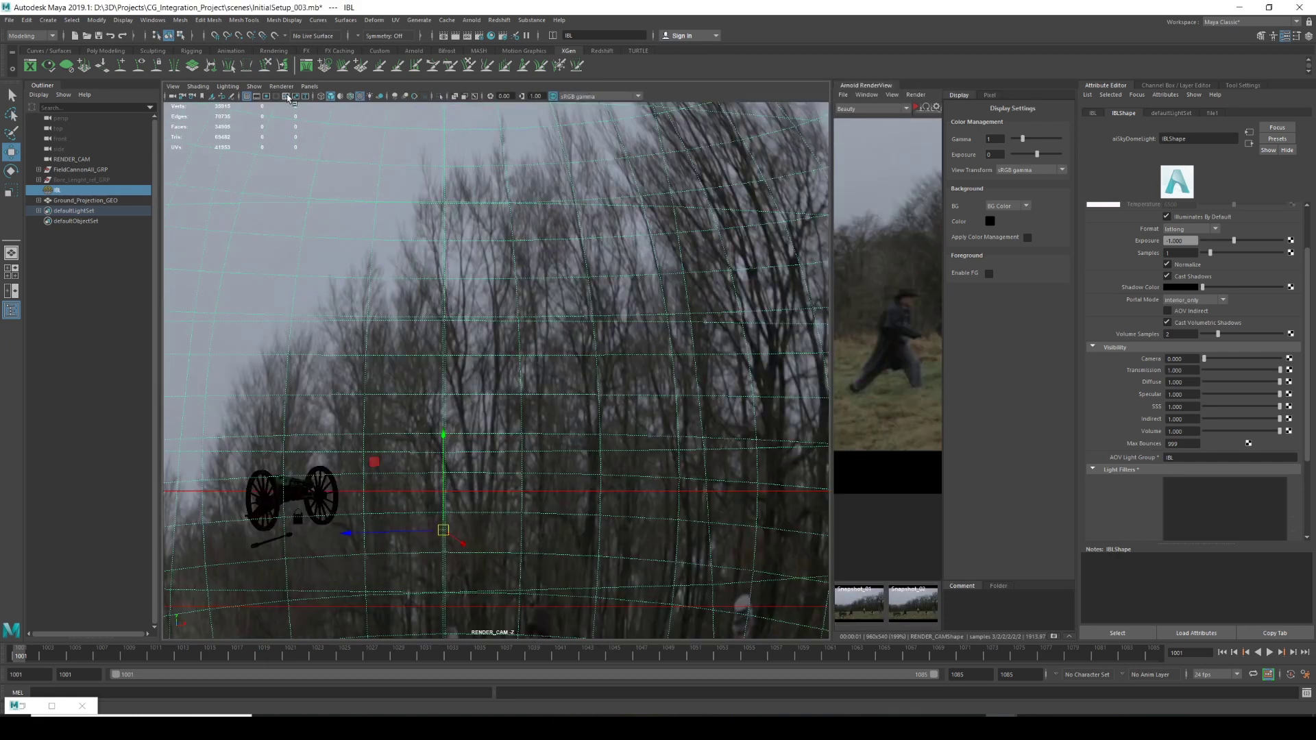
left_click(309, 86)
mouse_move(329, 101)
left_click(432, 102)
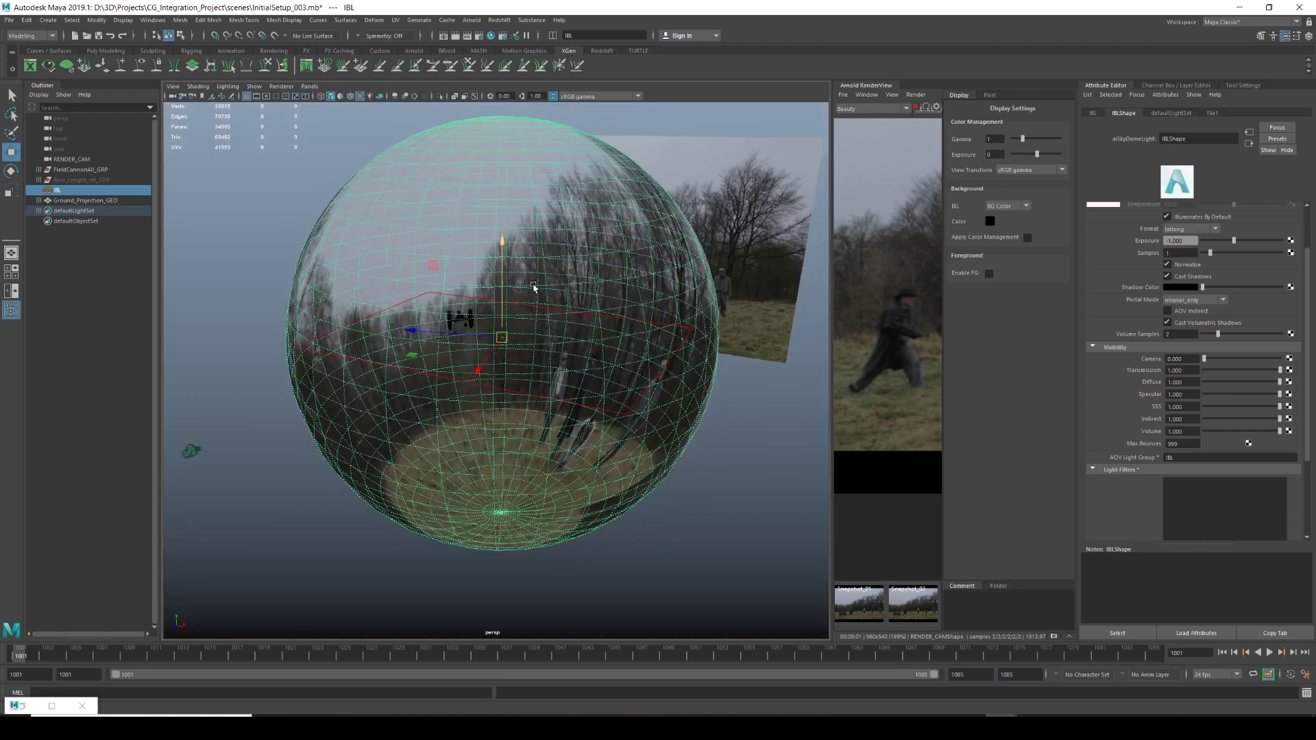
Create a polygon plane at the centre of the skydome and scale it uniformly to about 2688.
key("f")
key("space")
left_click(267, 236)
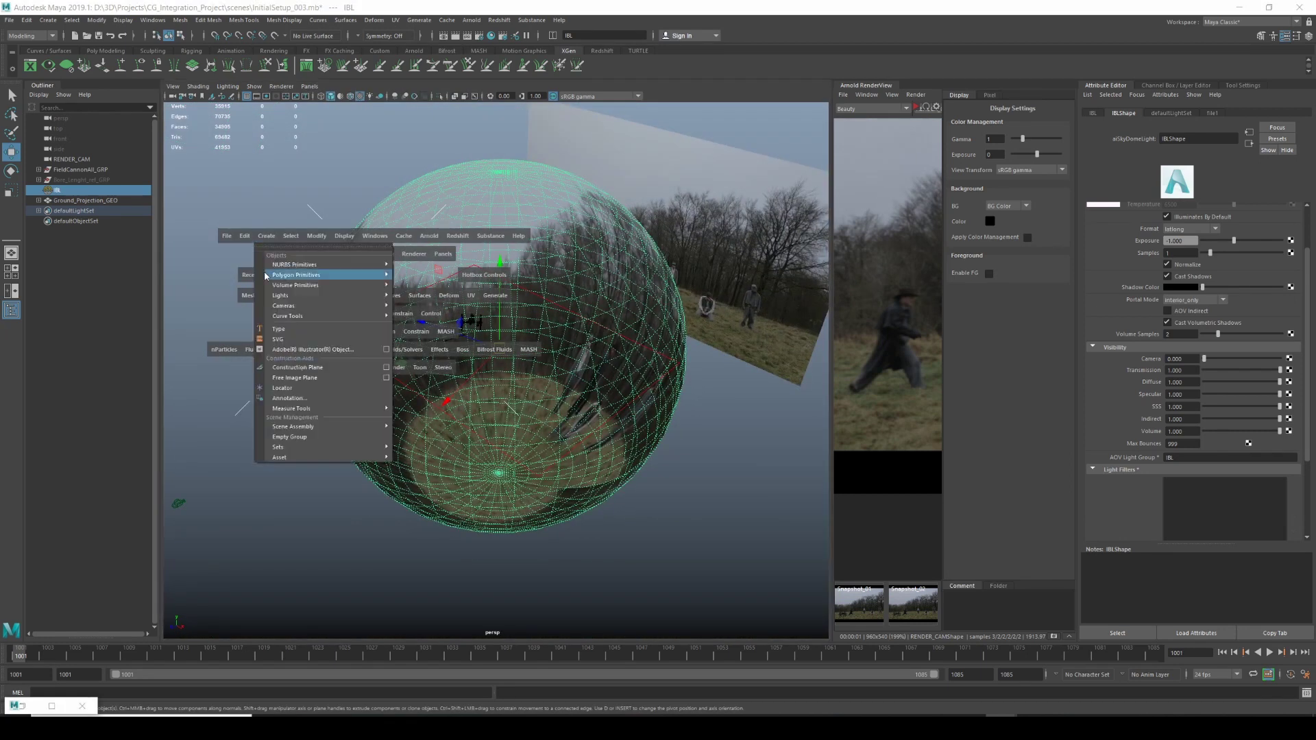
mouse_move(267, 275)
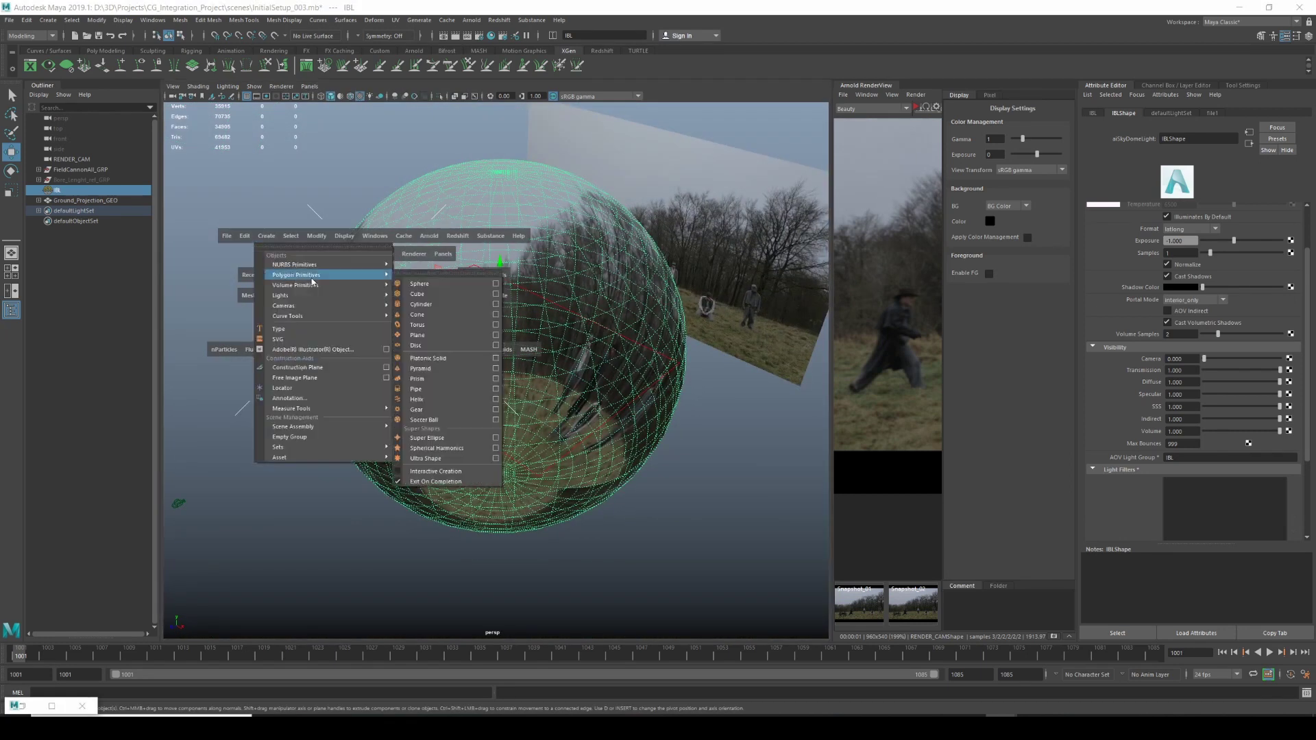
left_click(424, 335)
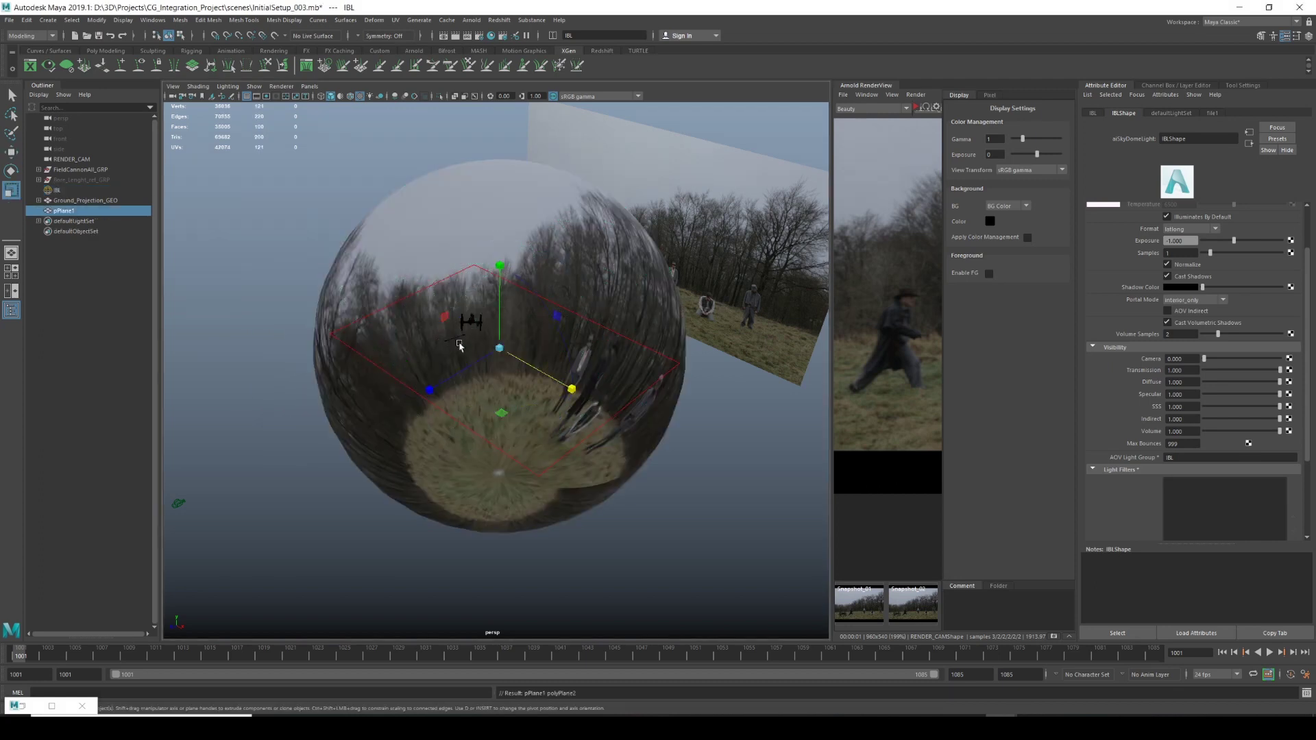
left_click_drag(499, 348, 706, 322)
middle_click_drag(518, 246, 559, 312, "alt")
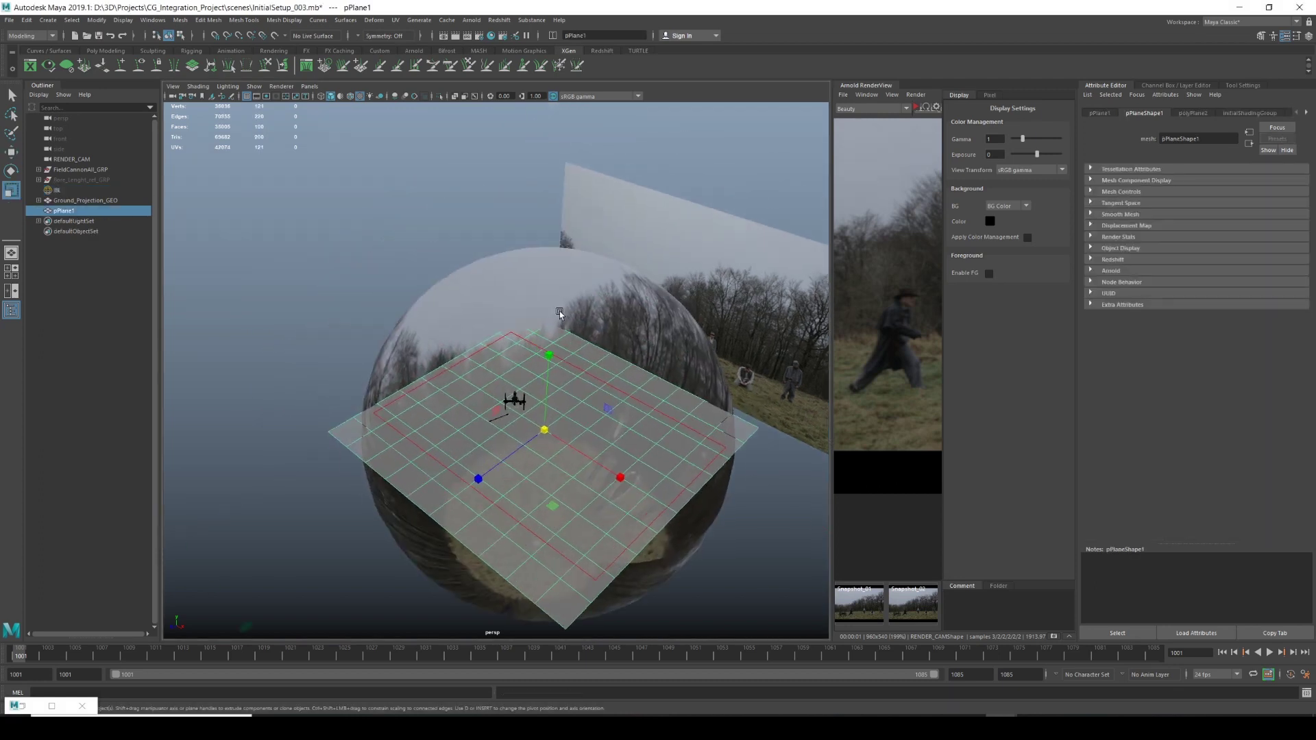
left_click_drag(561, 314, 583, 261, "alt")
Set the new plane's width and height subdivisions to 50 each.
left_click(1194, 113)
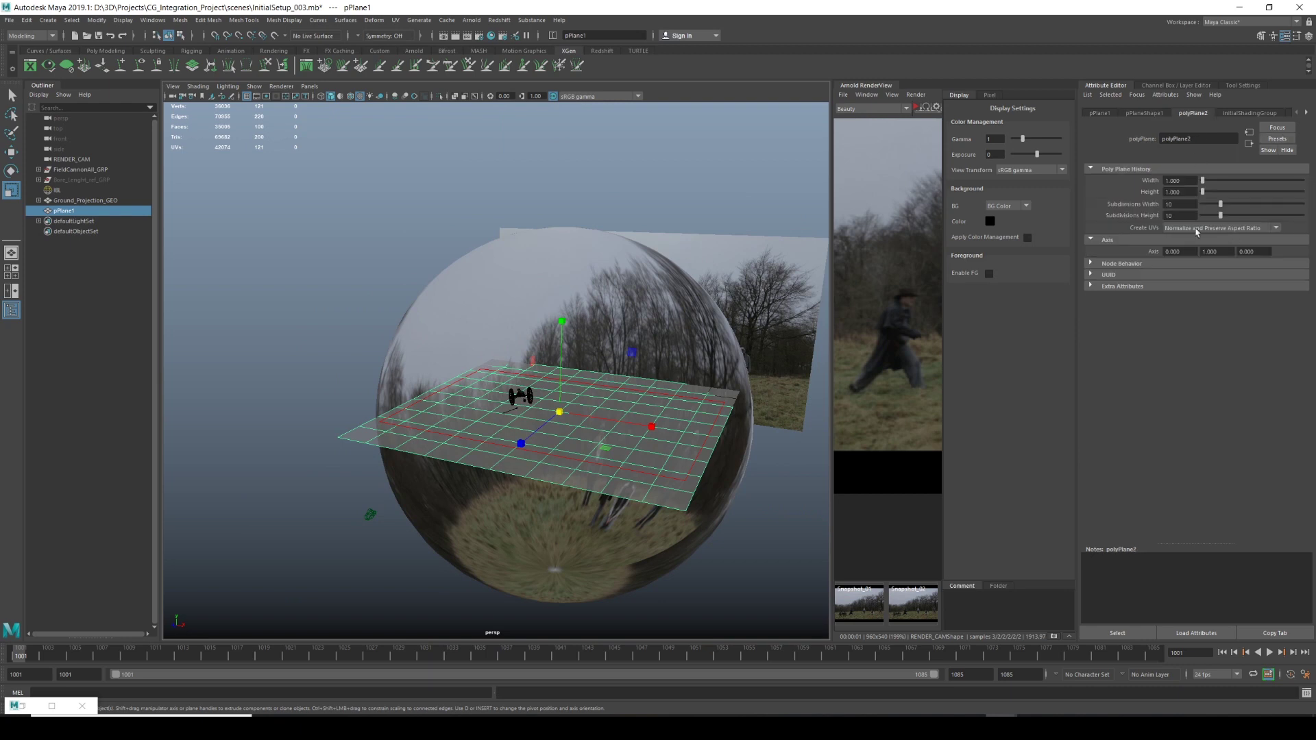
left_click_drag(1172, 205, 1077, 202)
type("50")
key("Tab")
type("50")
key("Return")
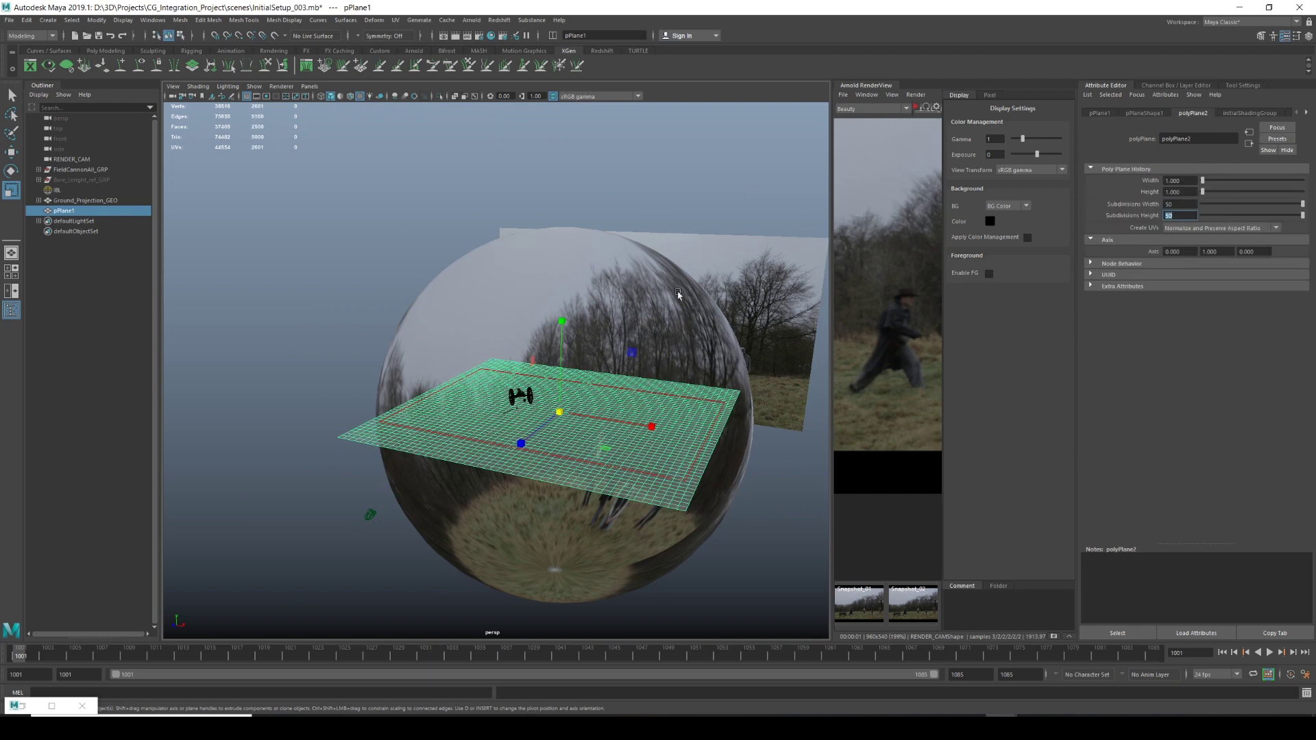
Try rotating the plane upright about X, and reset its Rotate X to 0.
left_click_drag(617, 381, 473, 412, "alt")
key("e")
right_click_drag(473, 412, 414, 414, "alt")
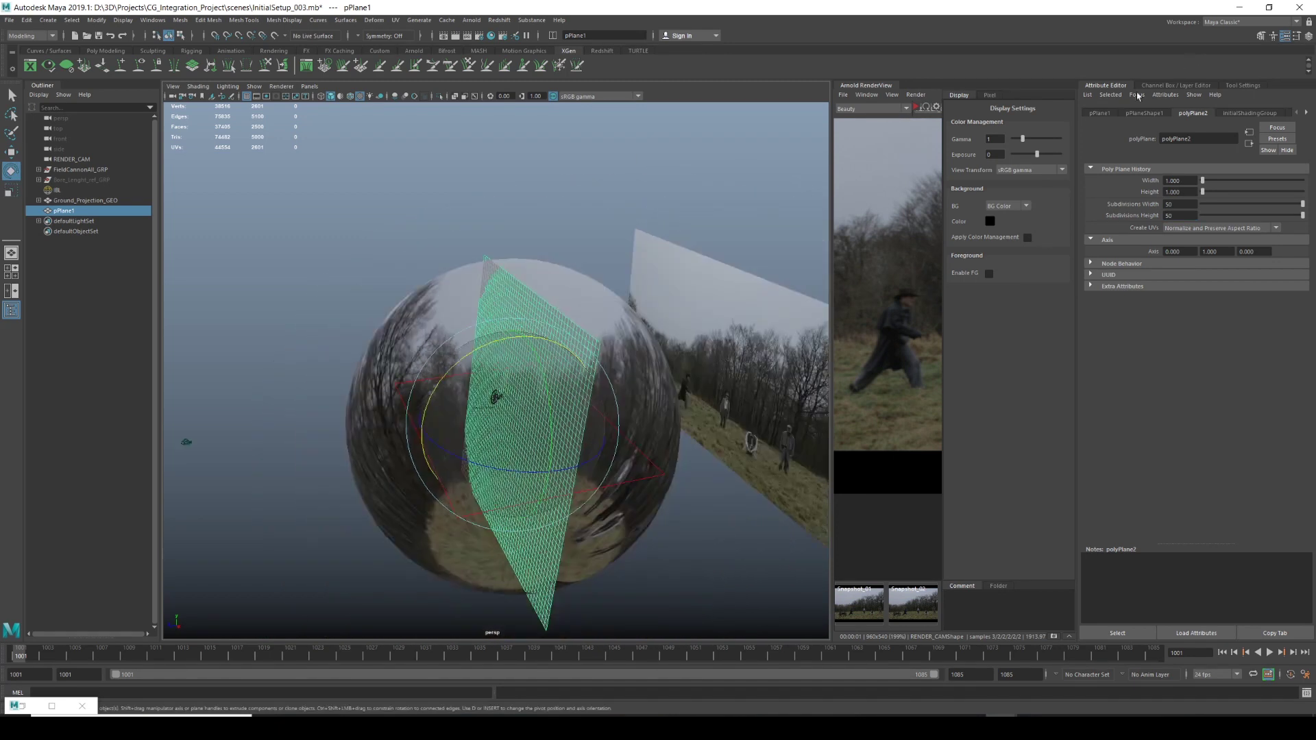
left_click(1177, 85)
double_click(1290, 150)
type("0")
key("Return")
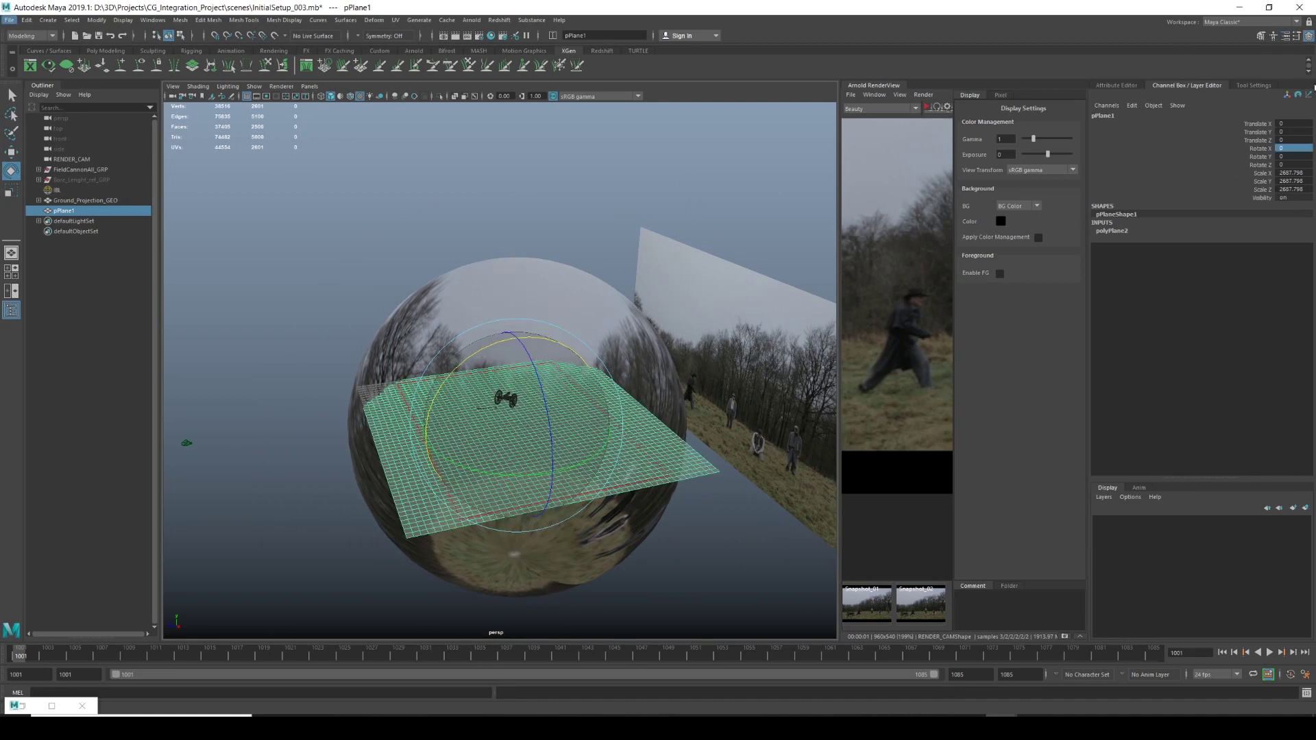
Rotate the plane upright about its X axis to 92 degrees.
left_click(1298, 148)
double_click(1279, 157)
middle_click_drag(398, 339, 426, 322, "alt")
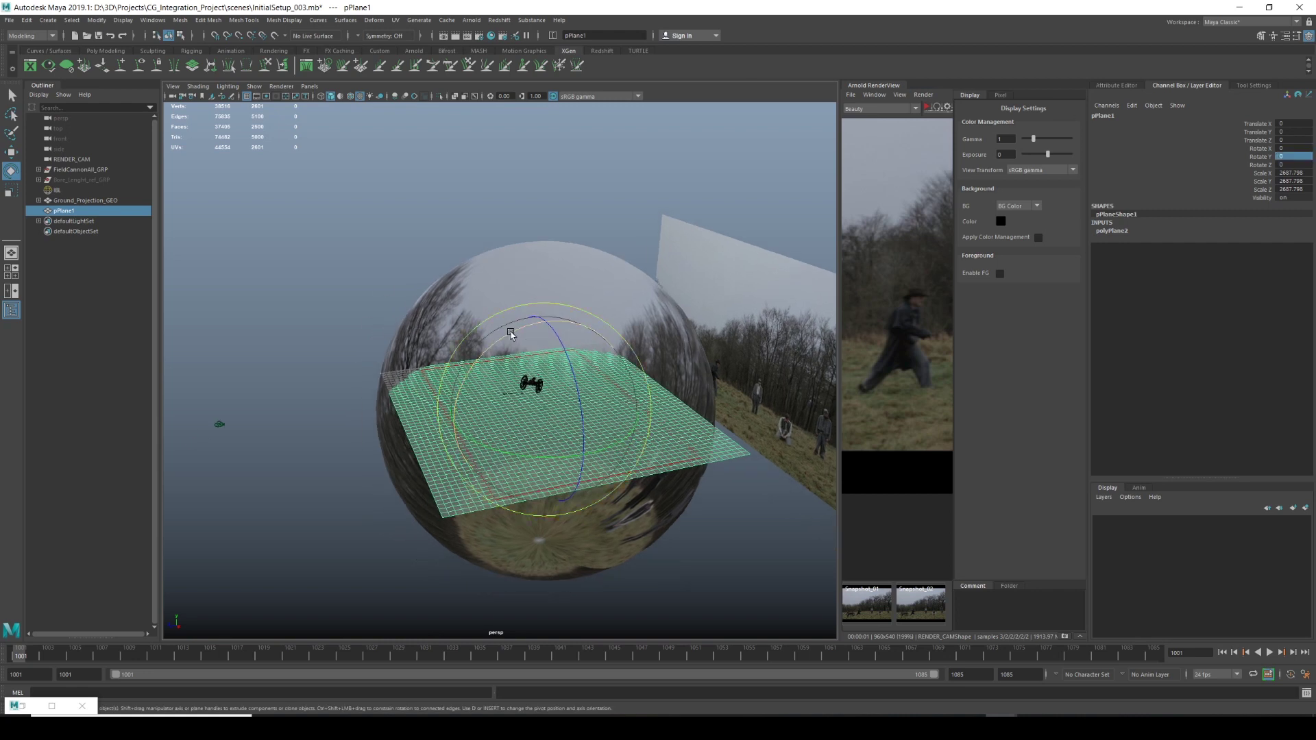
left_click_drag(522, 330, 721, 333)
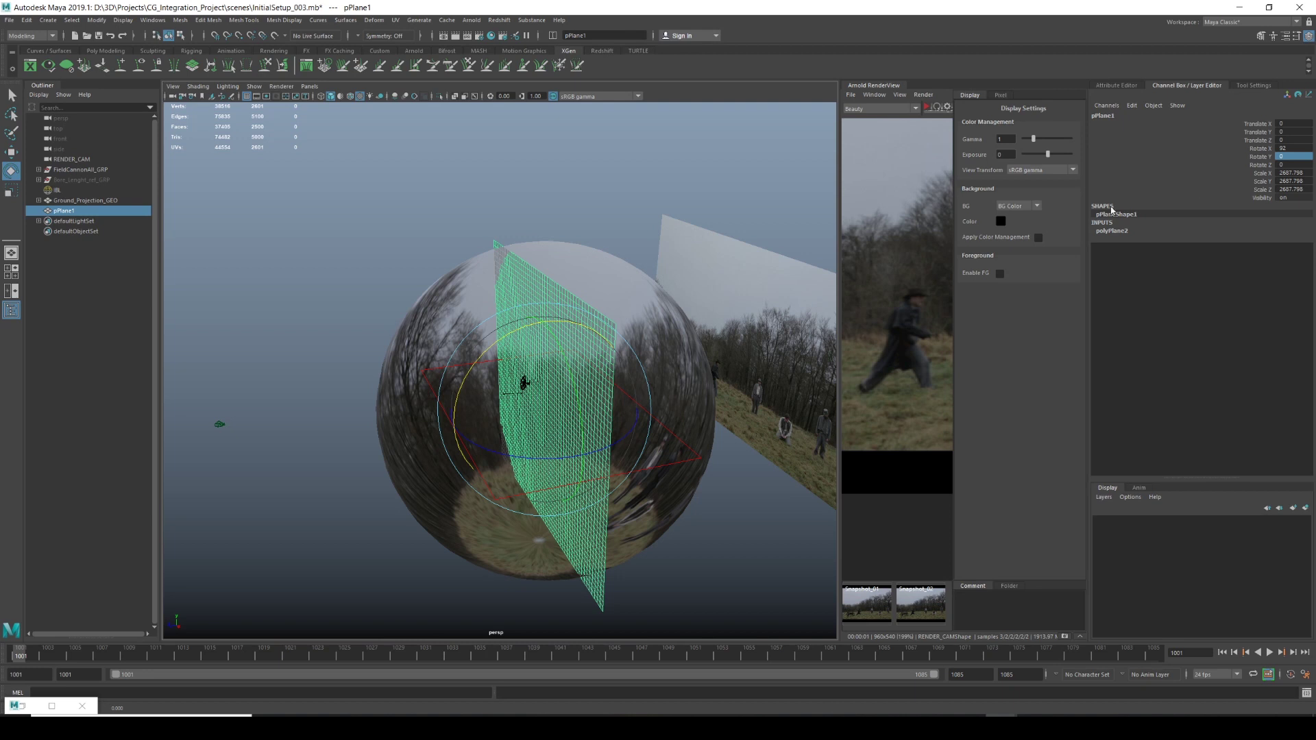
Try to enter an exact Rotate X value of 90 for the upright plane.
double_click(1287, 146)
key("Return")
key("d")
type("90")
key("Return")
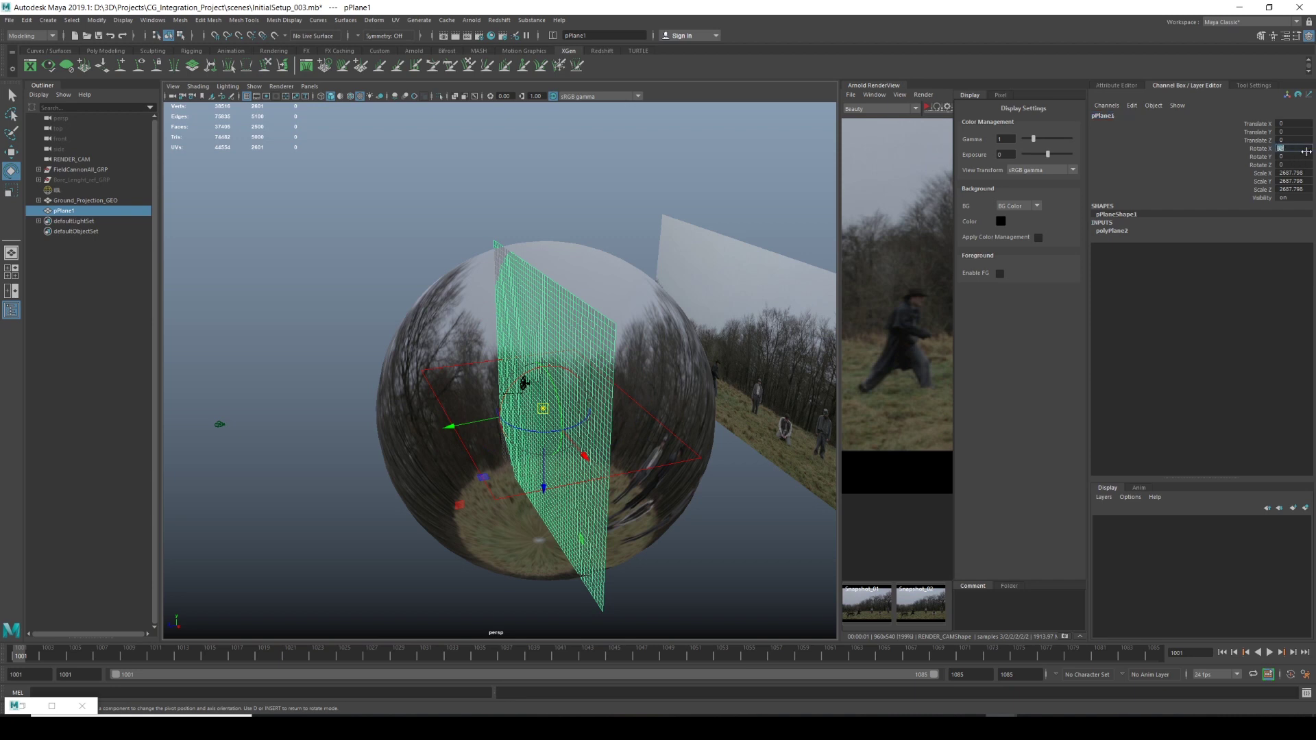
type("92")
key("Return")
double_click(1300, 148)
middle_click_drag(521, 634, 432, 614, "alt")
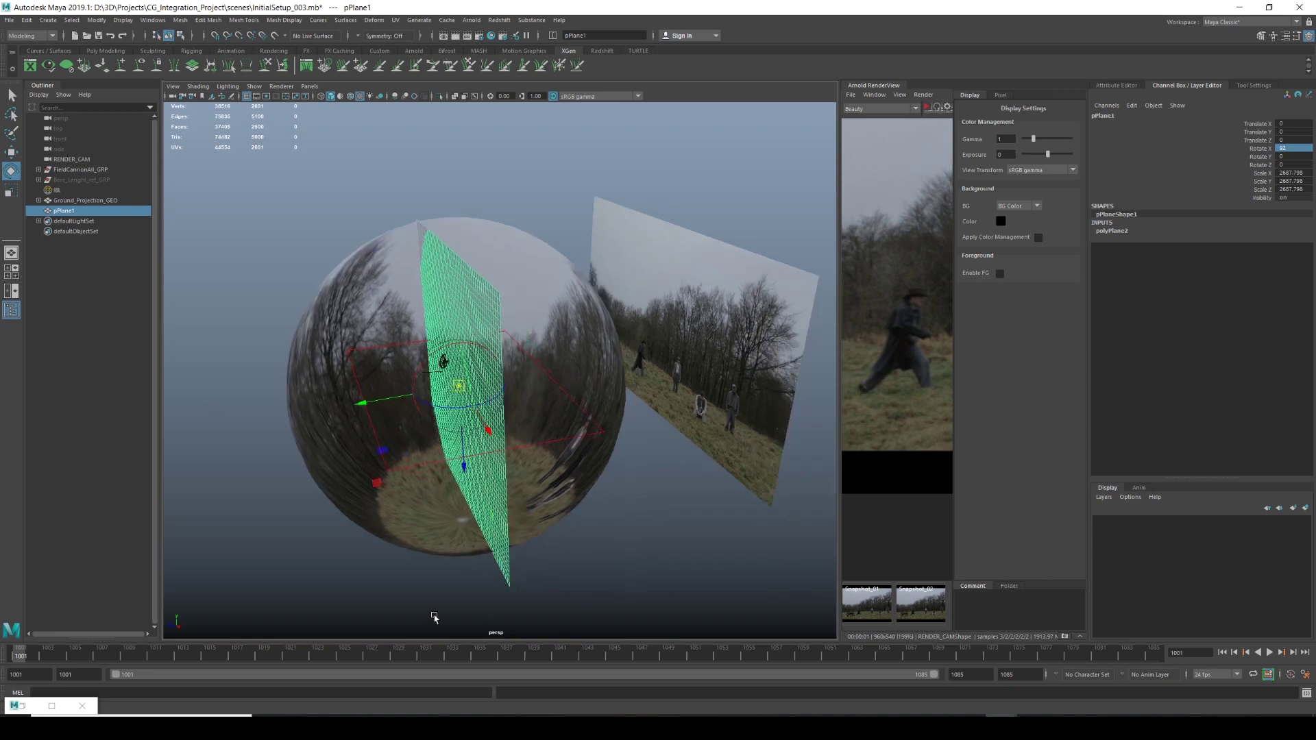
double_click(1288, 149)
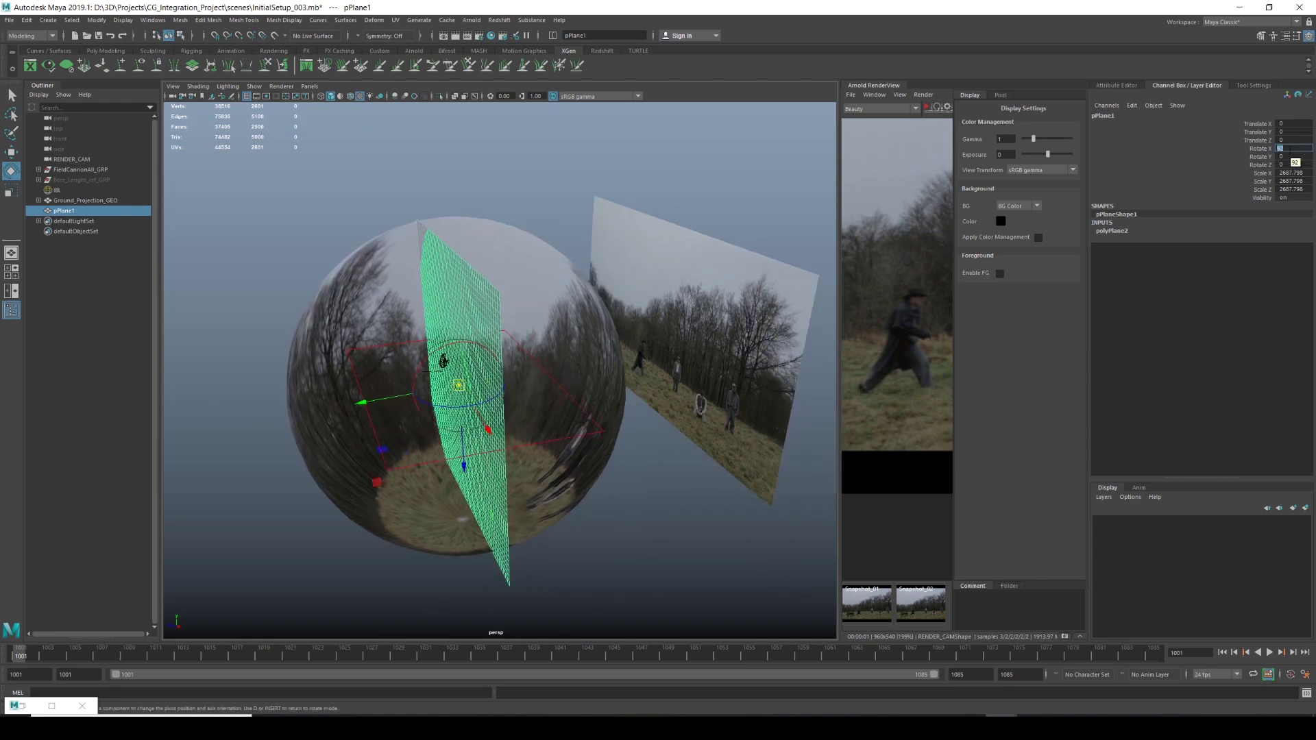
key("Return")
scroll(435, 364, "up", 4)
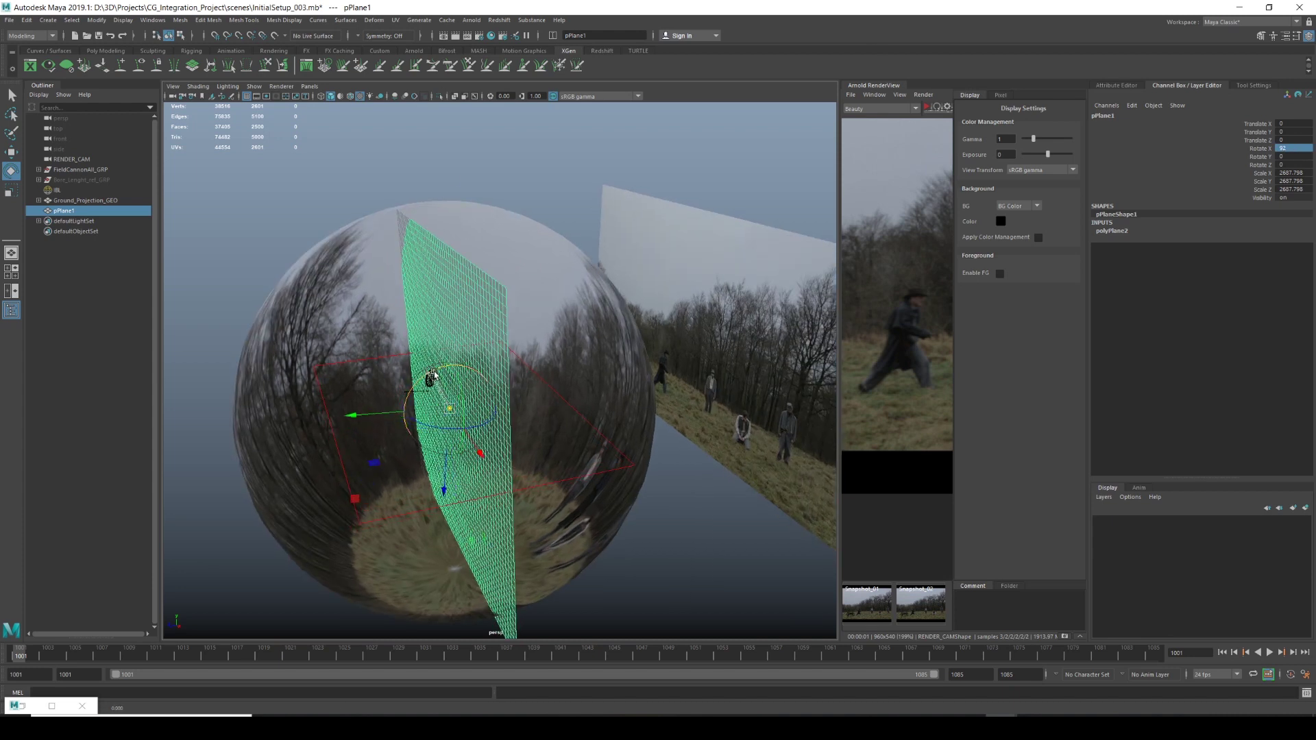
Try moving the plane's pivot, and undo the pivot change.
key("d")
left_click(432, 376, "ctrl")
key("ctrl+z")
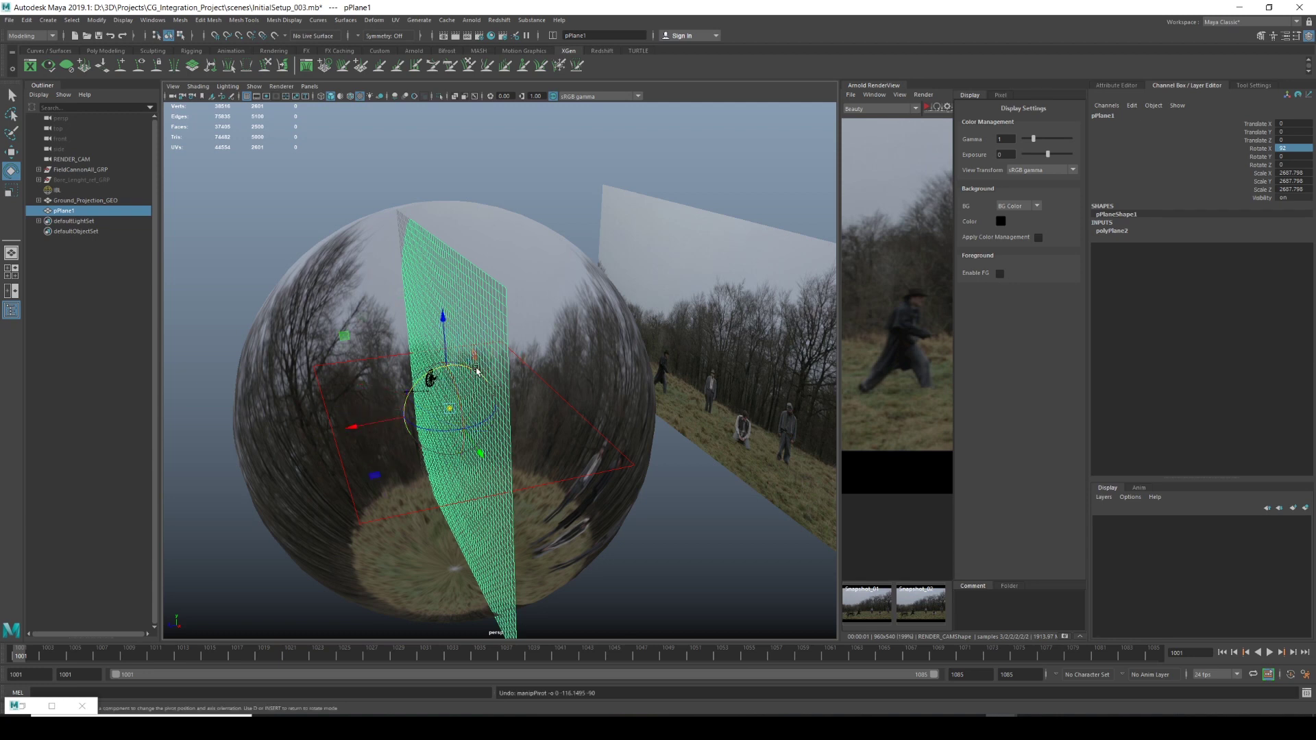
key("d")
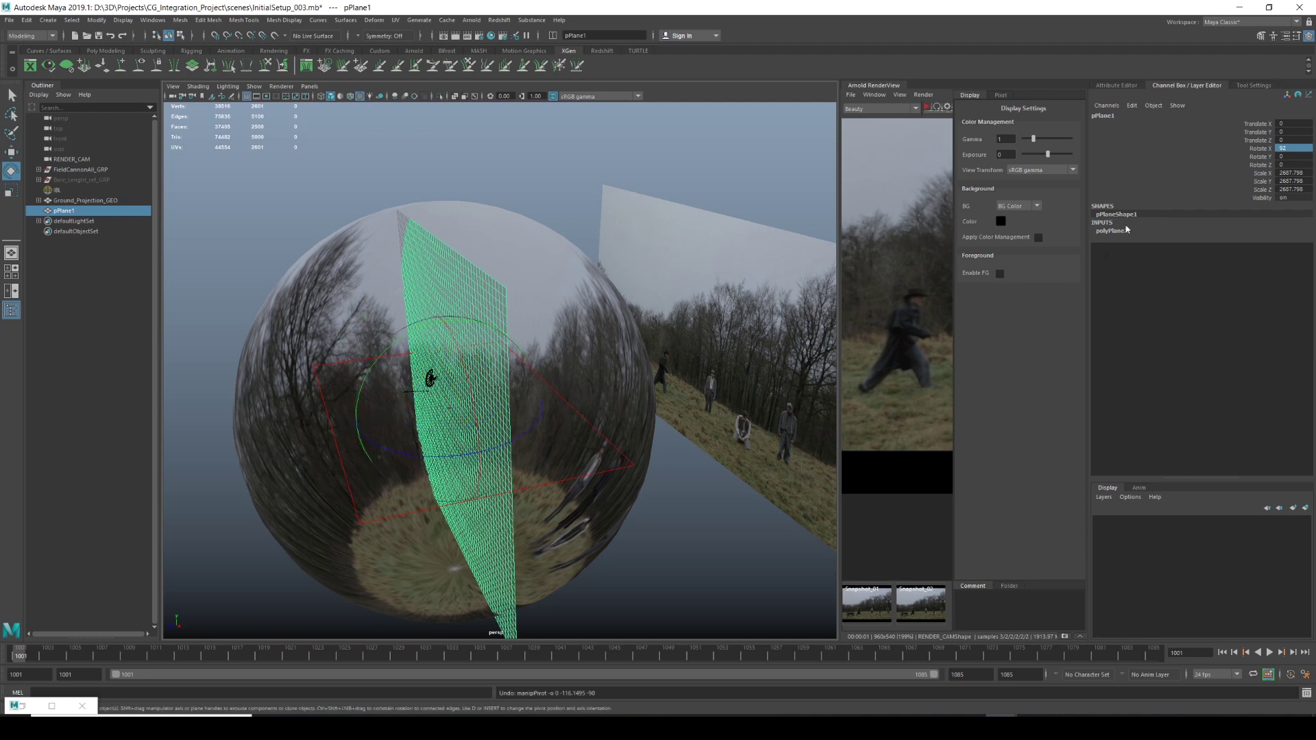
Fine-tune the plane's rotation about X so it stands closer to vertical.
left_click(1283, 147)
middle_click_drag(605, 447, 608, 440, "alt")
key("w")
key("e")
left_click_drag(410, 327, 413, 331)
Move the upright plane back behind the cannon to Translate Y about -19 and Translate Z about -1114.
key("w")
left_click_drag(358, 416, 509, 390)
right_click_drag(510, 390, 476, 417, "alt")
left_click_drag(476, 417, 308, 549, "alt")
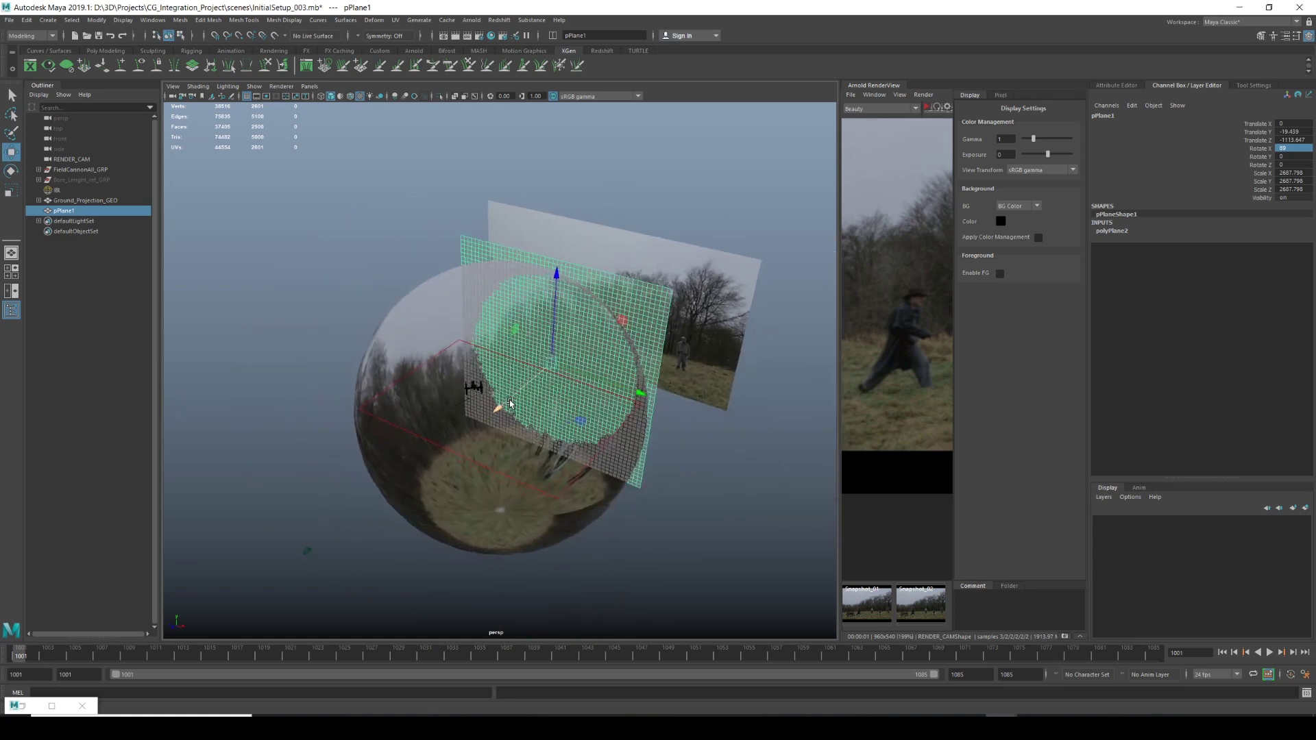
right_click_drag(309, 549, 705, 305, "alt")
left_click_drag(706, 305, 626, 332, "alt")
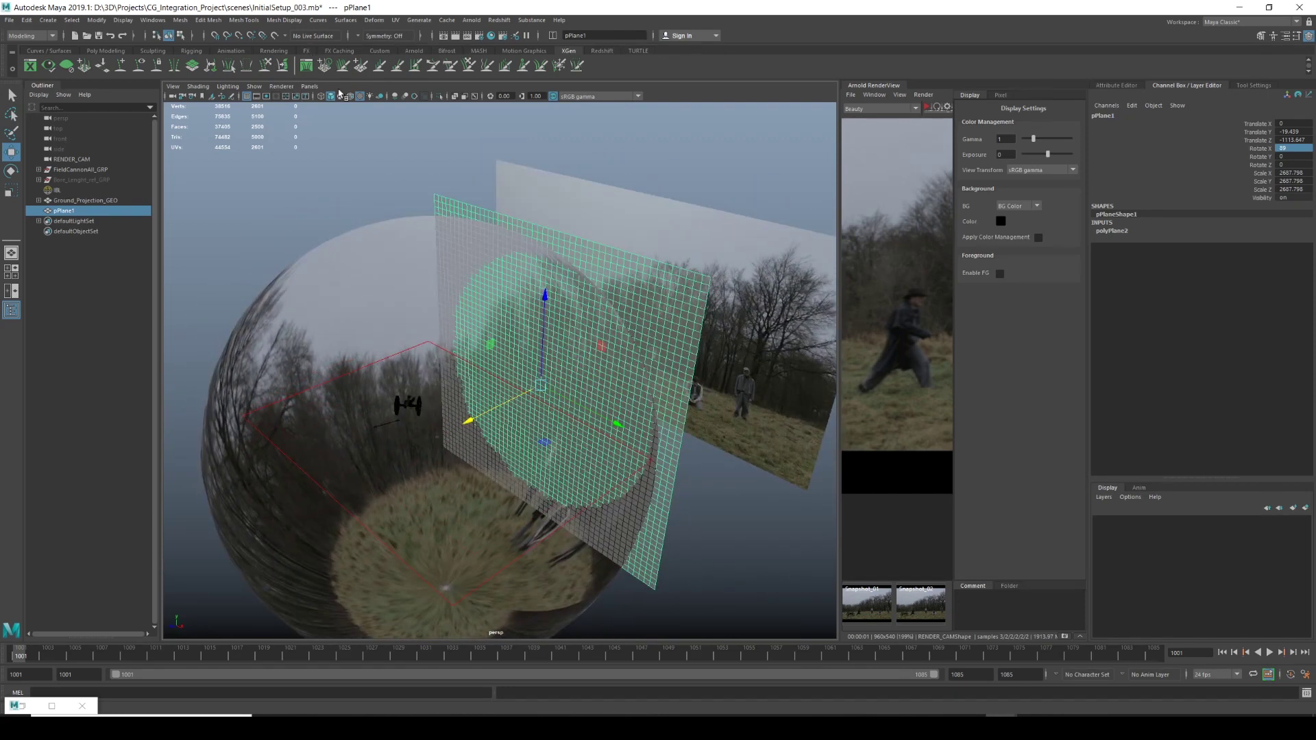
left_click(278, 20)
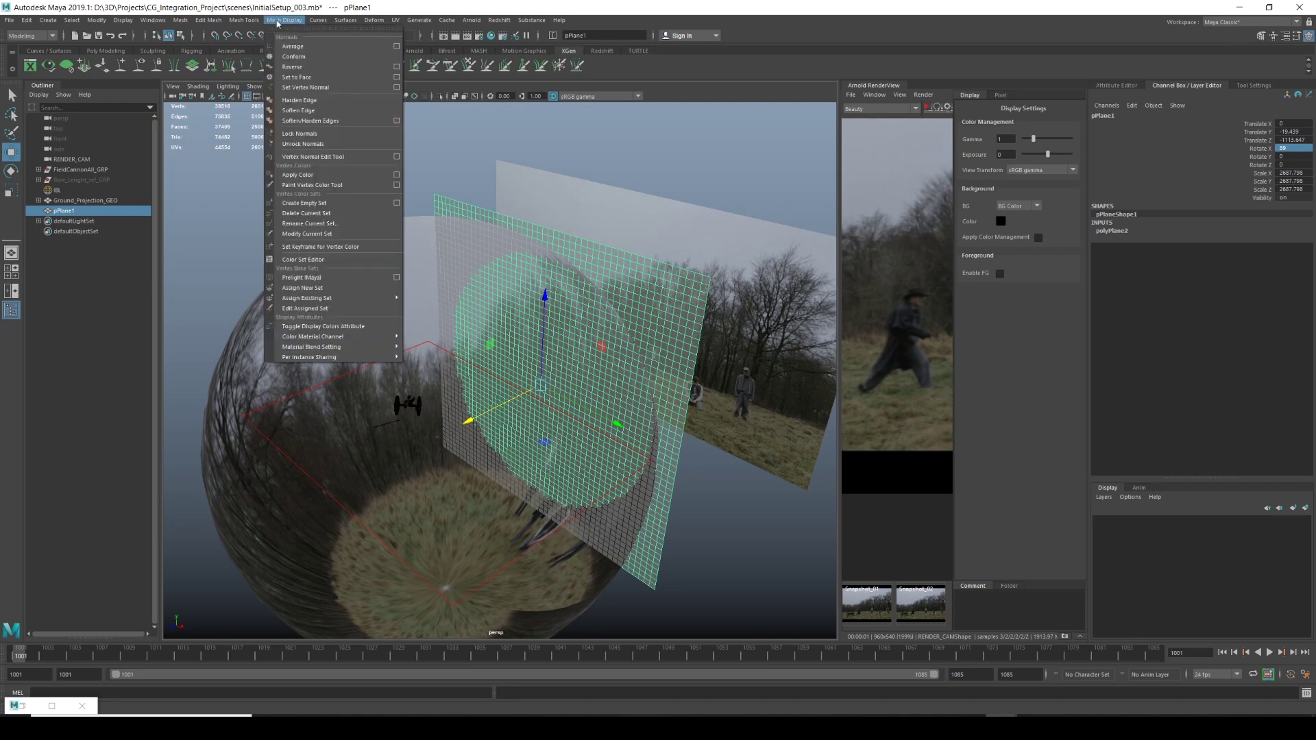
left_click(182, 21)
left_click_drag(520, 193, 579, 372, "alt")
key("space")
left_click(673, 405)
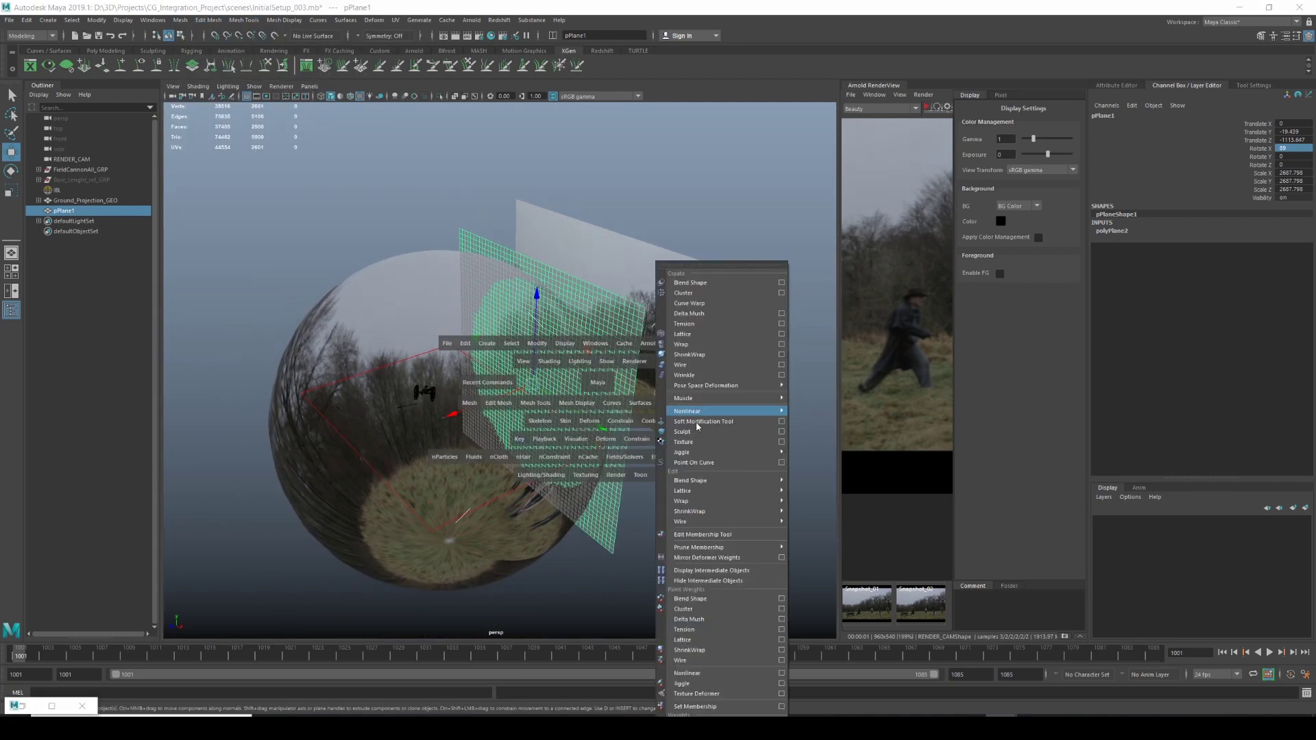
mouse_move(734, 412)
left_click(835, 420)
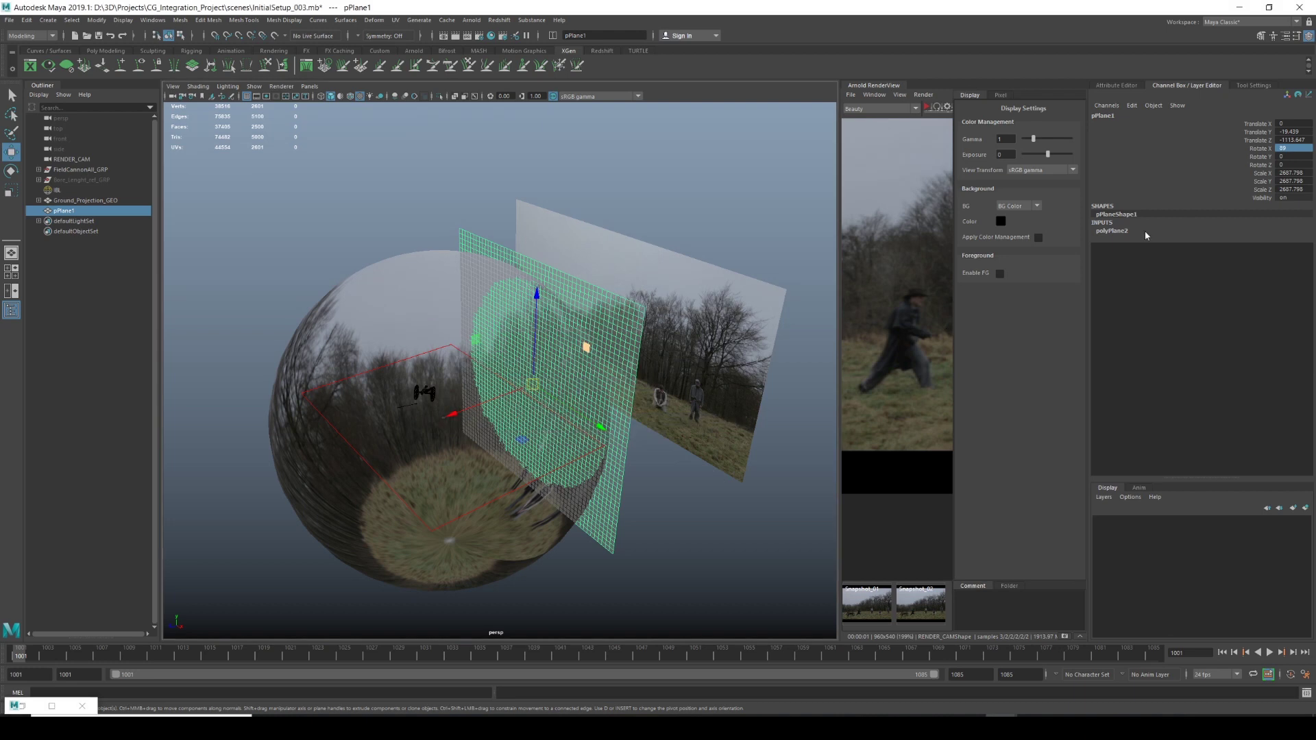
left_click(1114, 232)
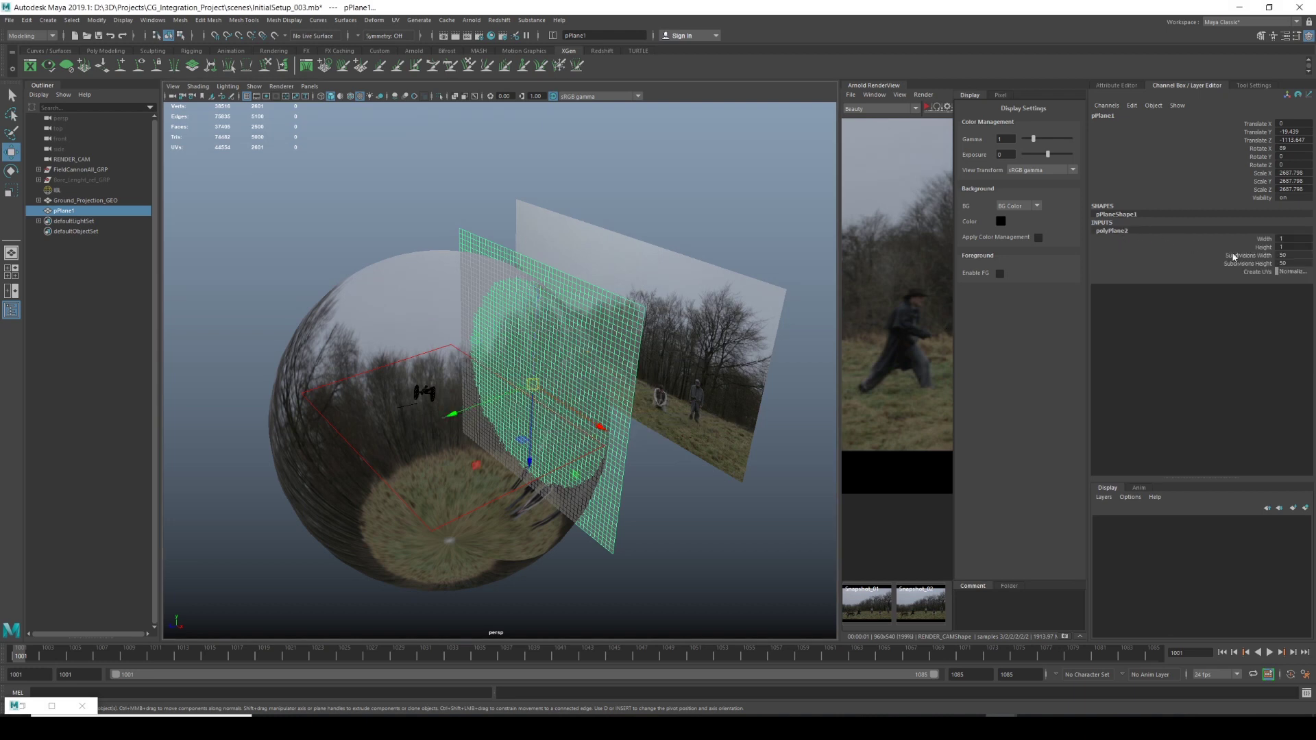
Apply a nonlinear Bend deformer to the upright plane.
key("space")
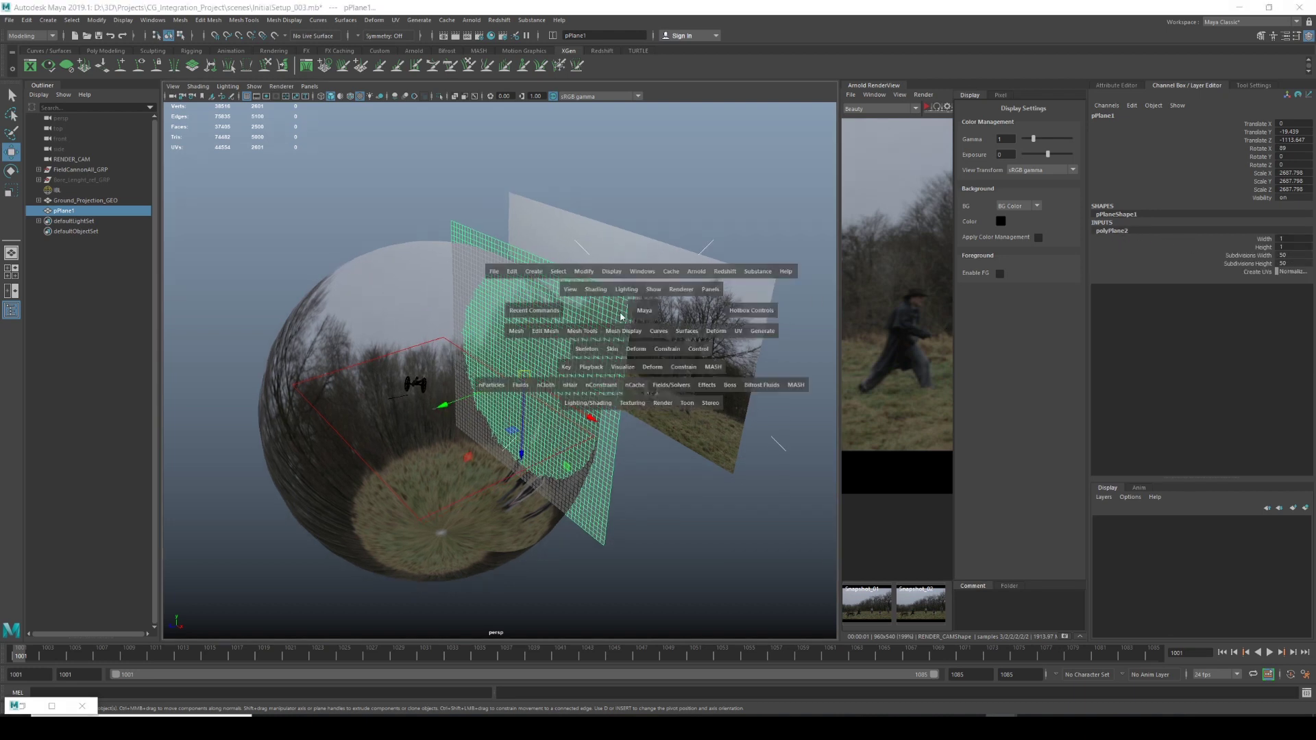
left_click(715, 331)
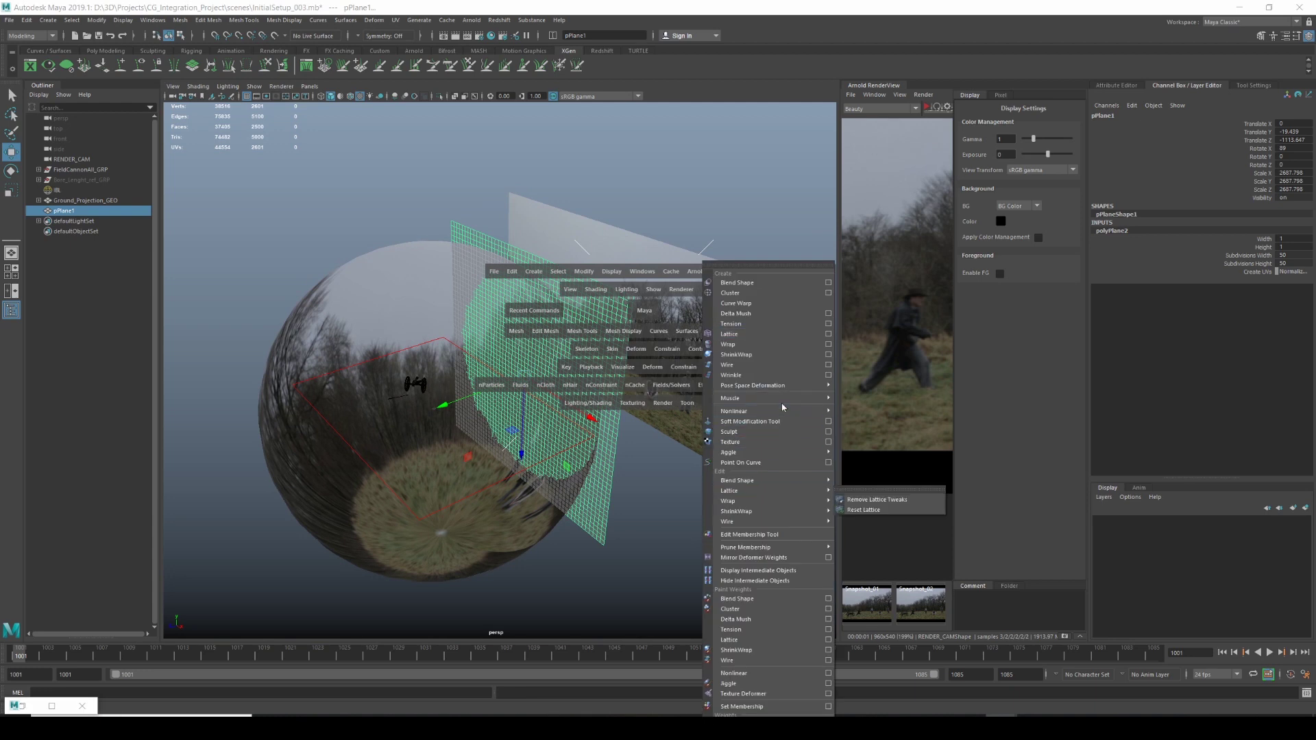
mouse_move(816, 412)
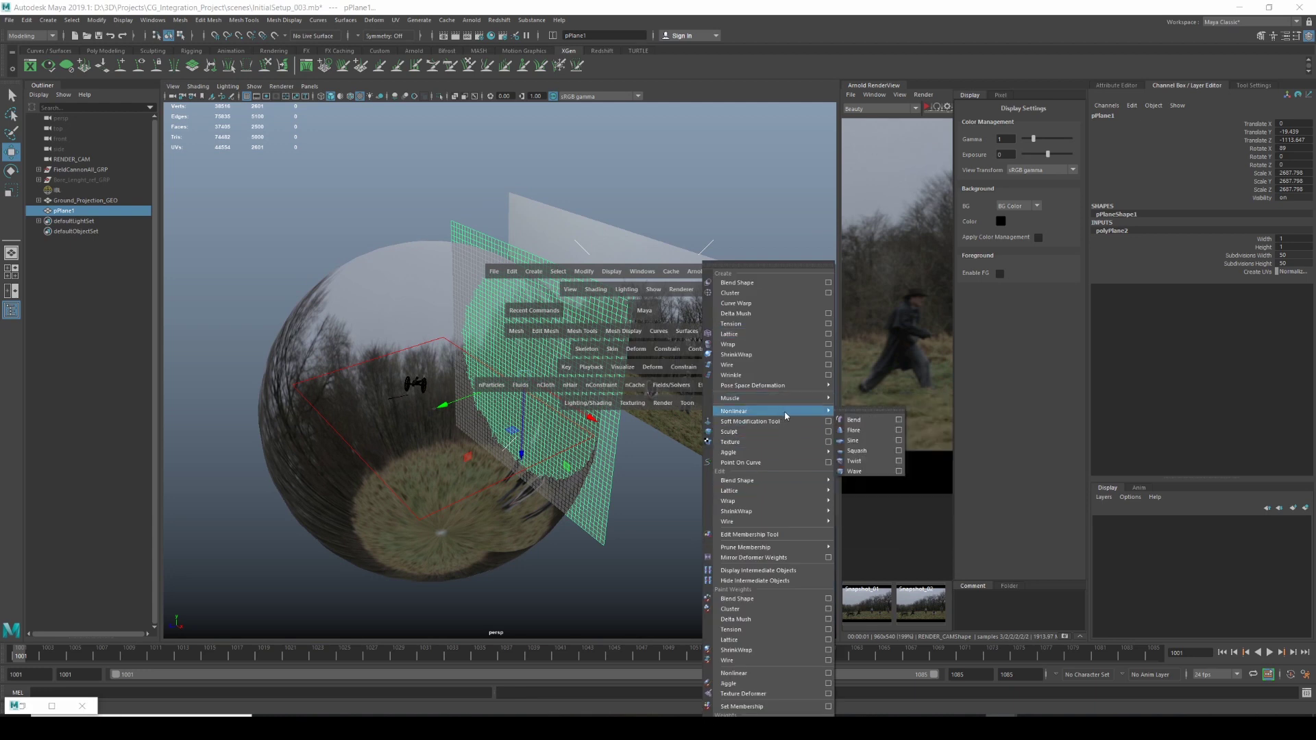
left_click(884, 421)
key("f")
Rotate the bend handle about Z to 91 degrees so it lies horizontally across the plane.
left_click_drag(574, 338, 517, 320, "alt")
key("e")
double_click(1287, 165)
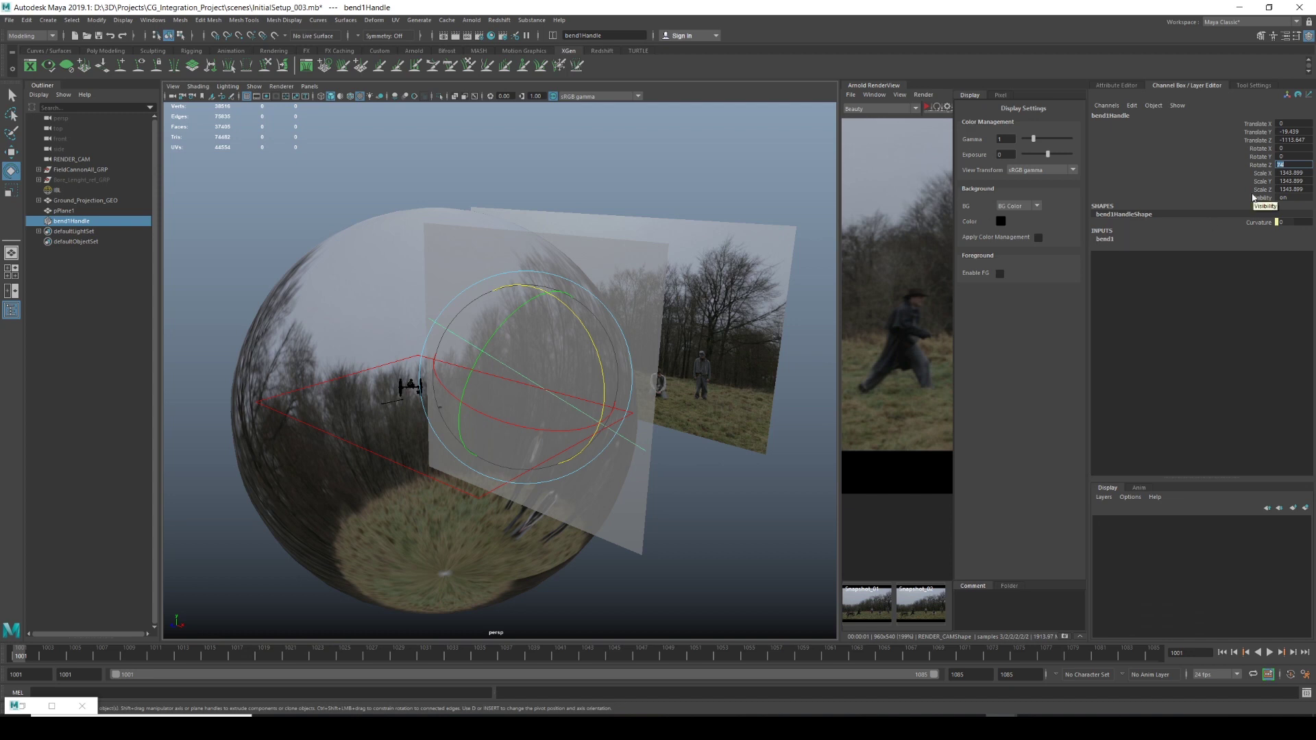
key("Caps_Lock")
key("Caps_Lock")
left_click_drag(587, 331, 577, 326)
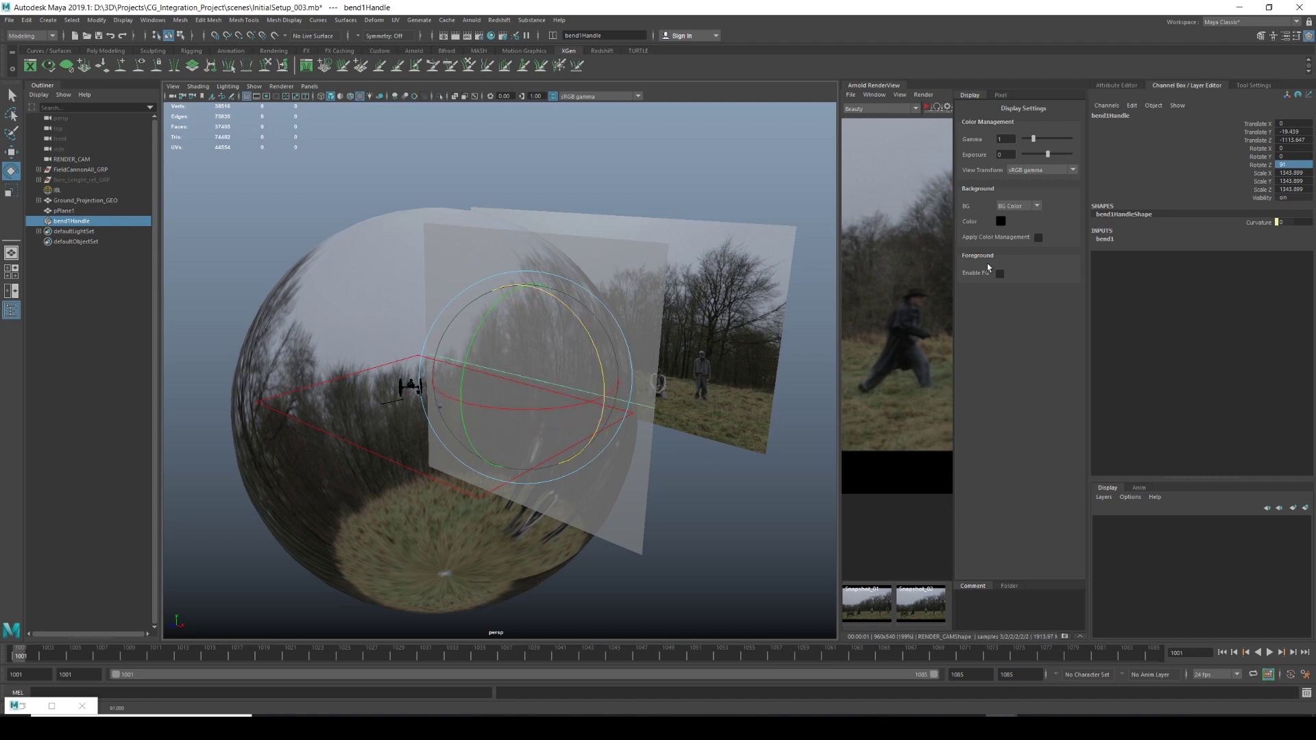
Raise the bend's curvature to about 69 and rotate its handle about Y so the plane curves around the cannon.
left_click(1105, 239)
left_click(1258, 255)
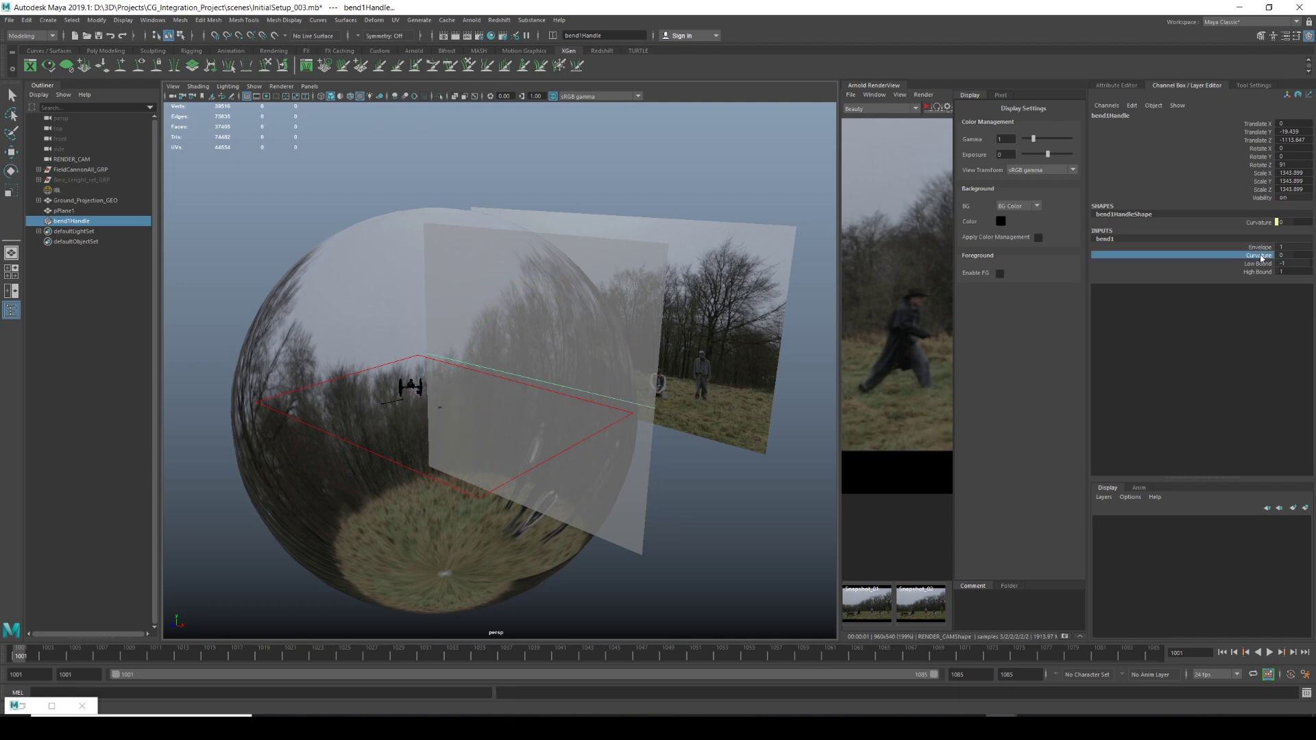
middle_click_drag(341, 447, 505, 356)
key("e")
left_click_drag(498, 305, 567, 303)
key("w")
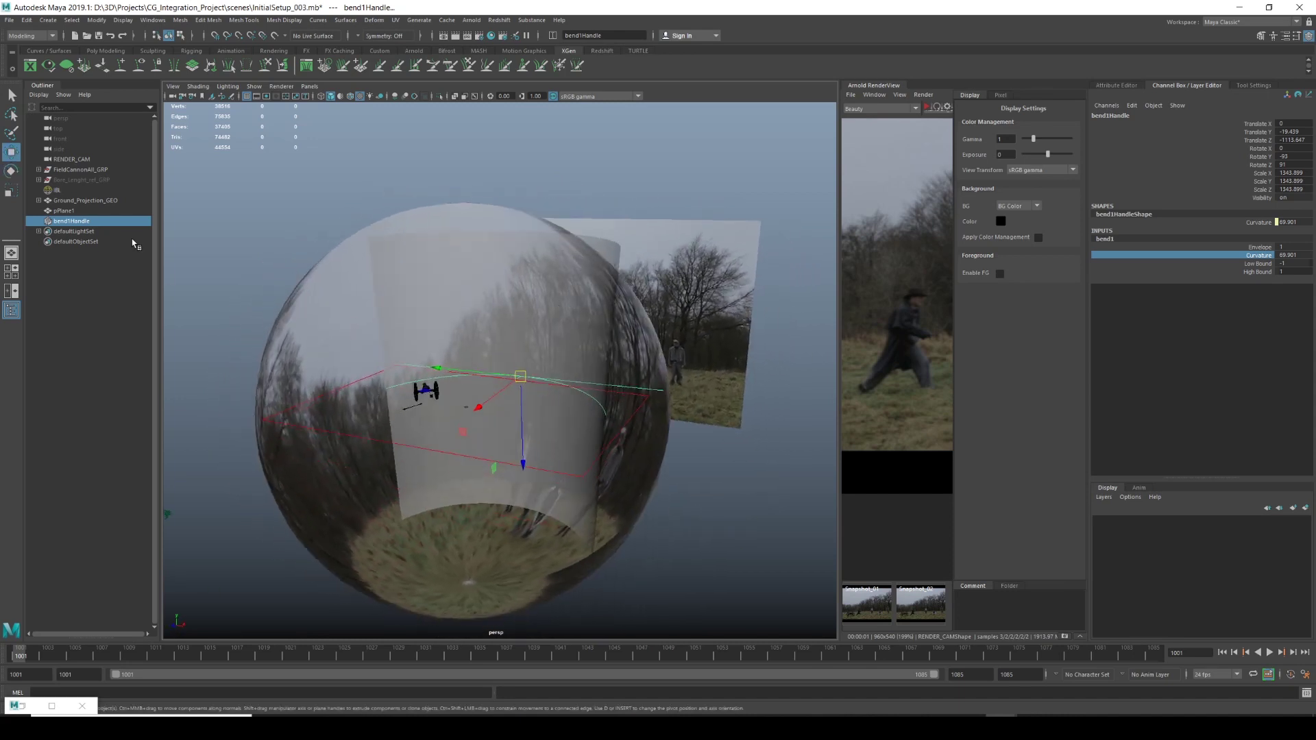
Rename the curved plane to Card_Projection_GEO.
double_click(67, 212)
key("Caps_Lock")
type("CA")
key("Caps_Lock")
type("ard_Projection_GEO")
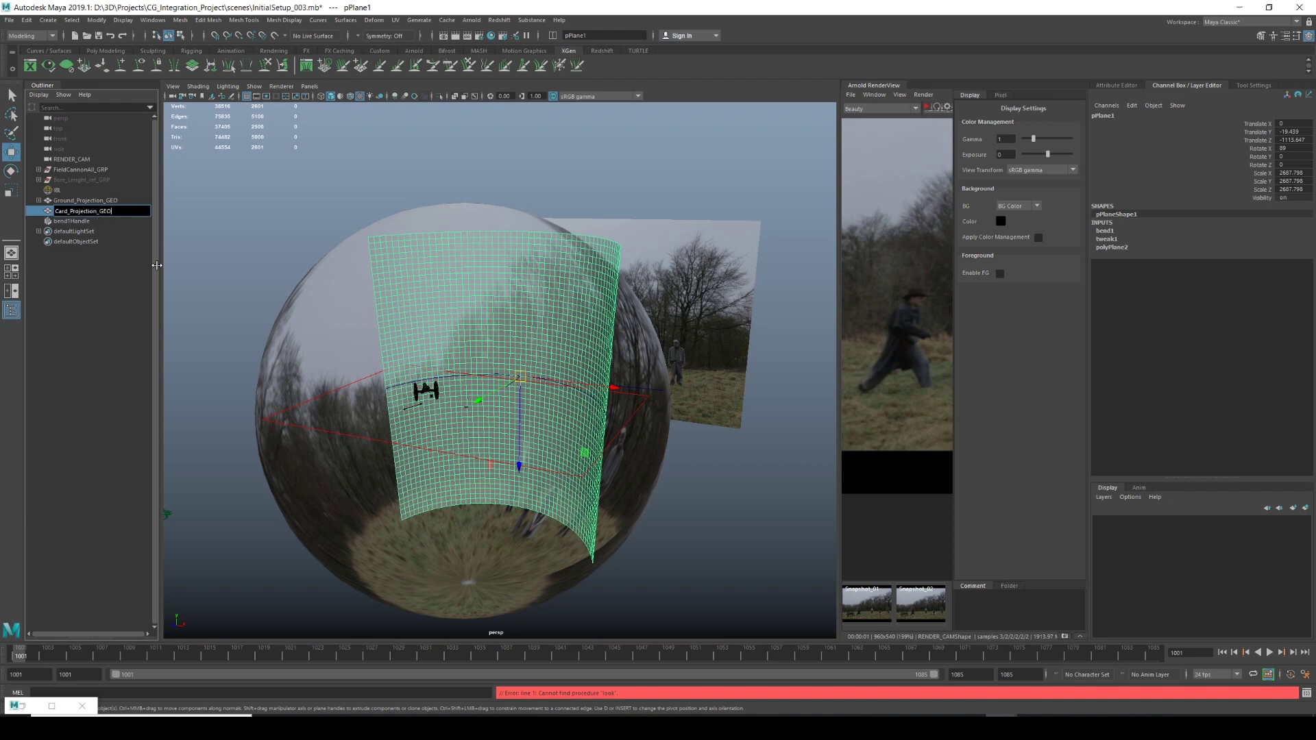
key("Return")
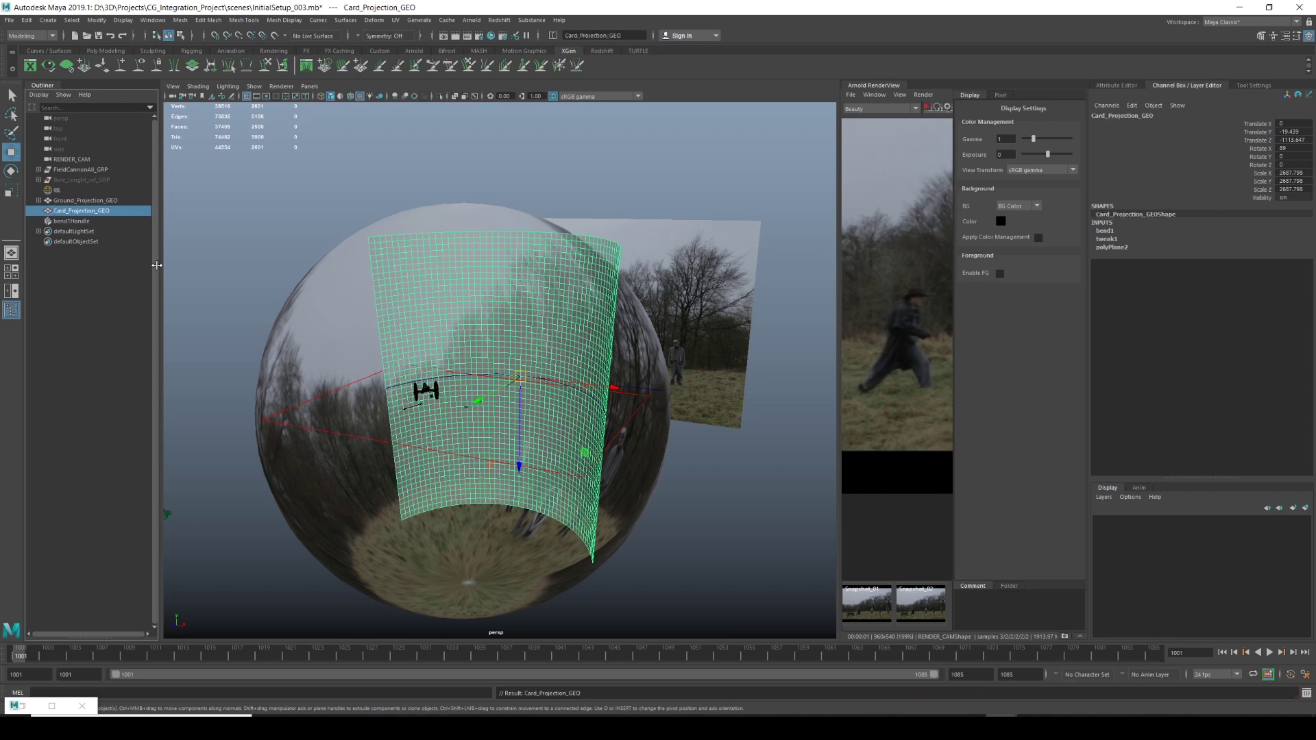
left_click(77, 221)
left_click(81, 211)
right_click_drag(684, 425, 626, 392, "alt")
left_click_drag(626, 395, 582, 370, "alt")
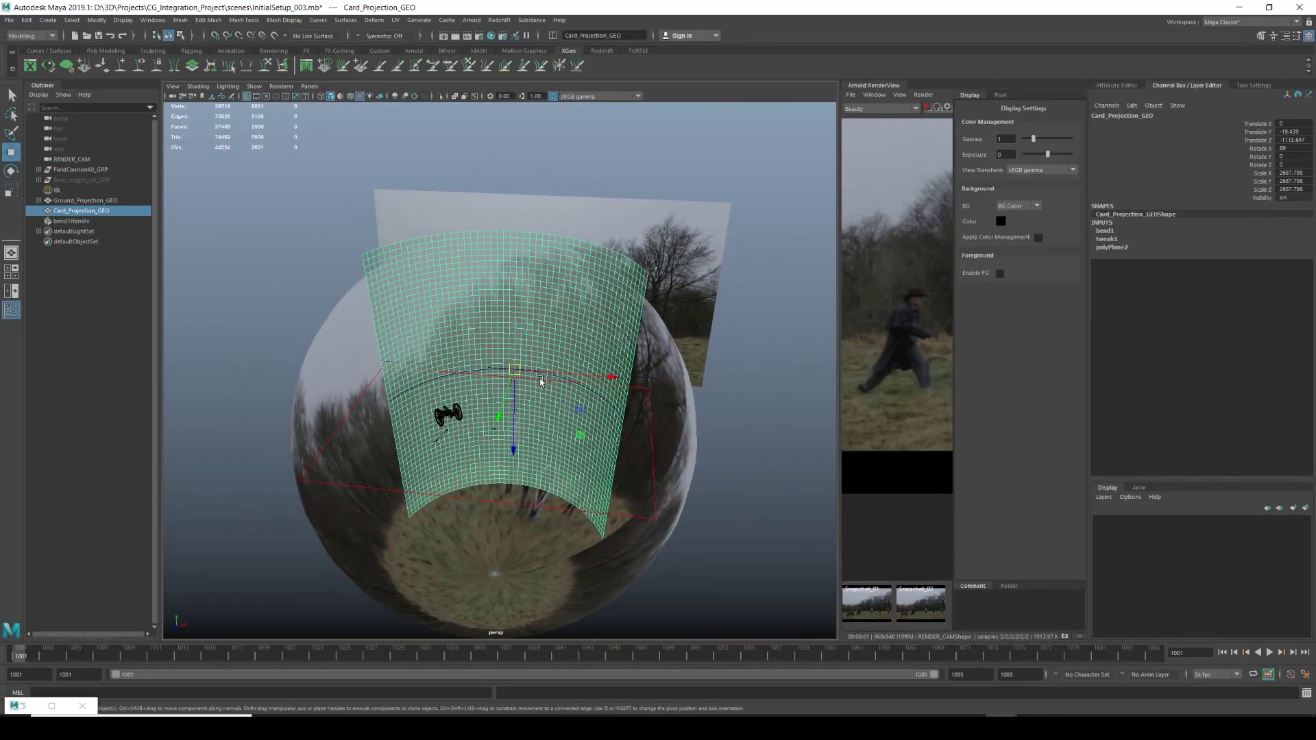
key("space")
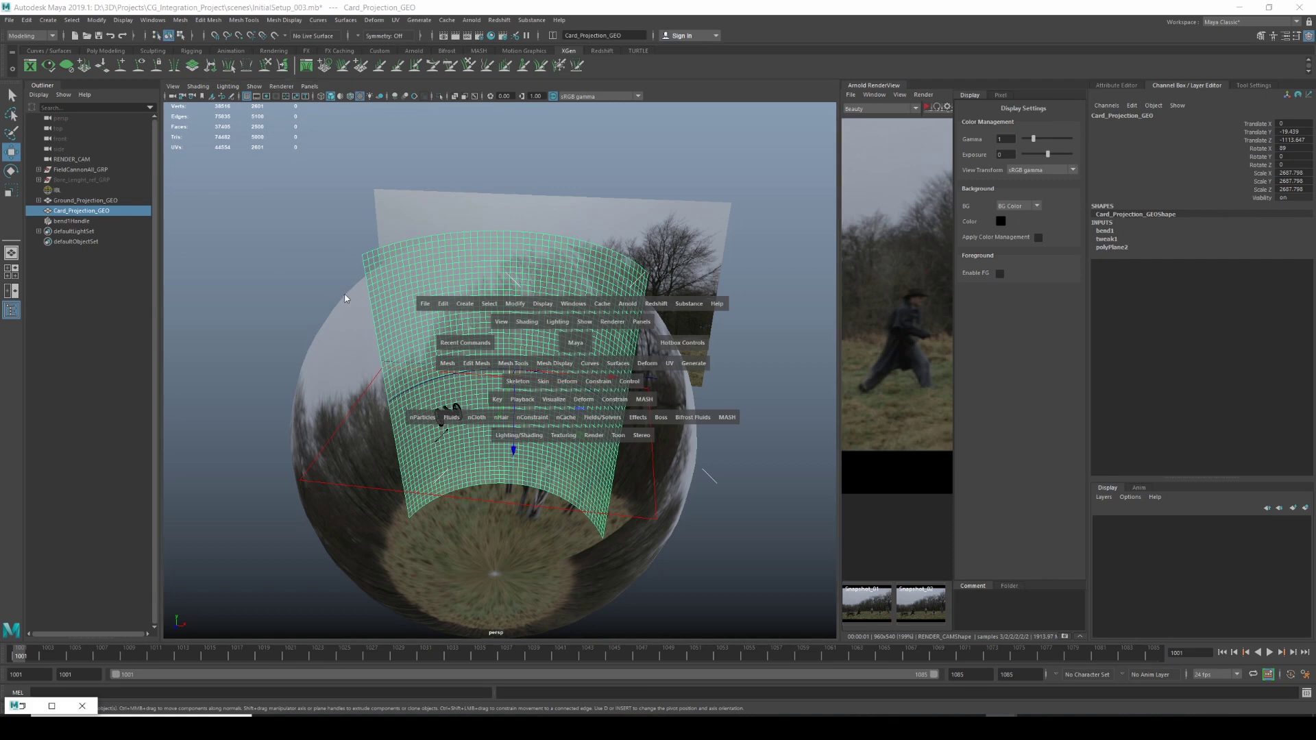
left_click(72, 230)
left_click(73, 221)
left_click(87, 201)
left_click(89, 210)
key("space")
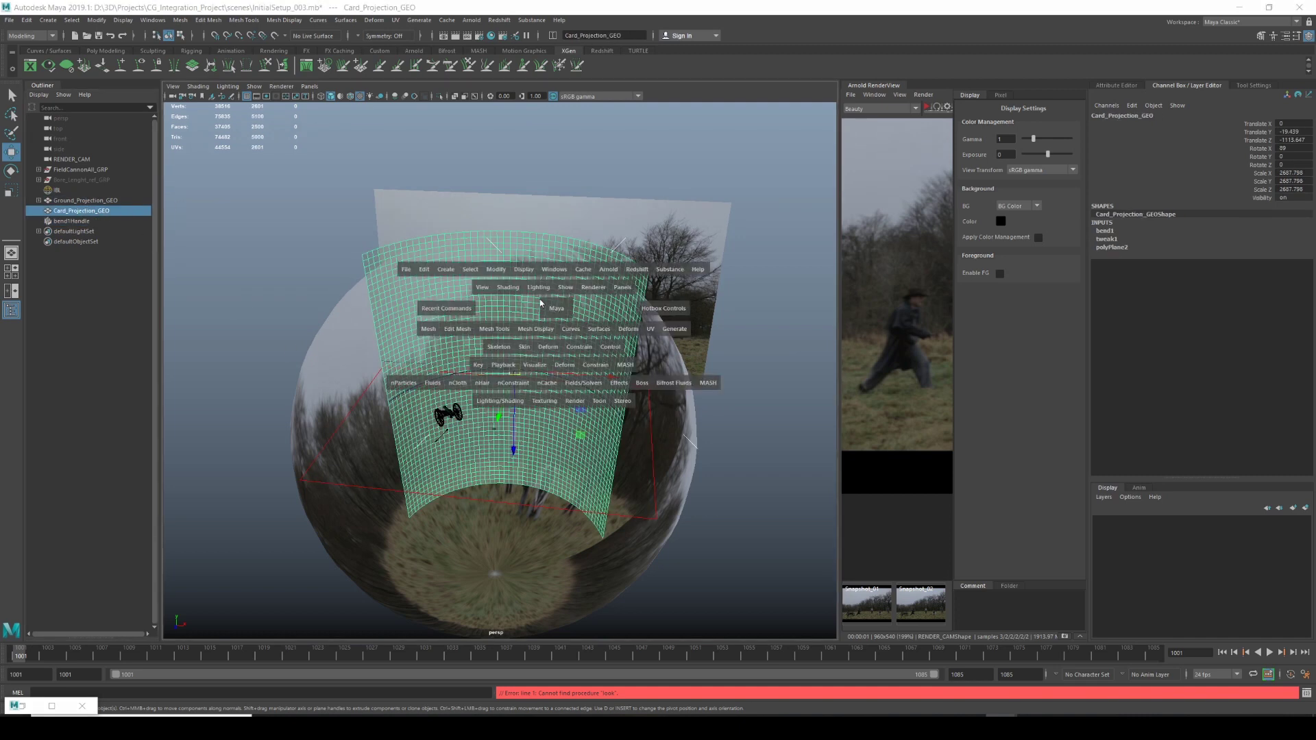
left_click_drag(423, 269, 593, 410)
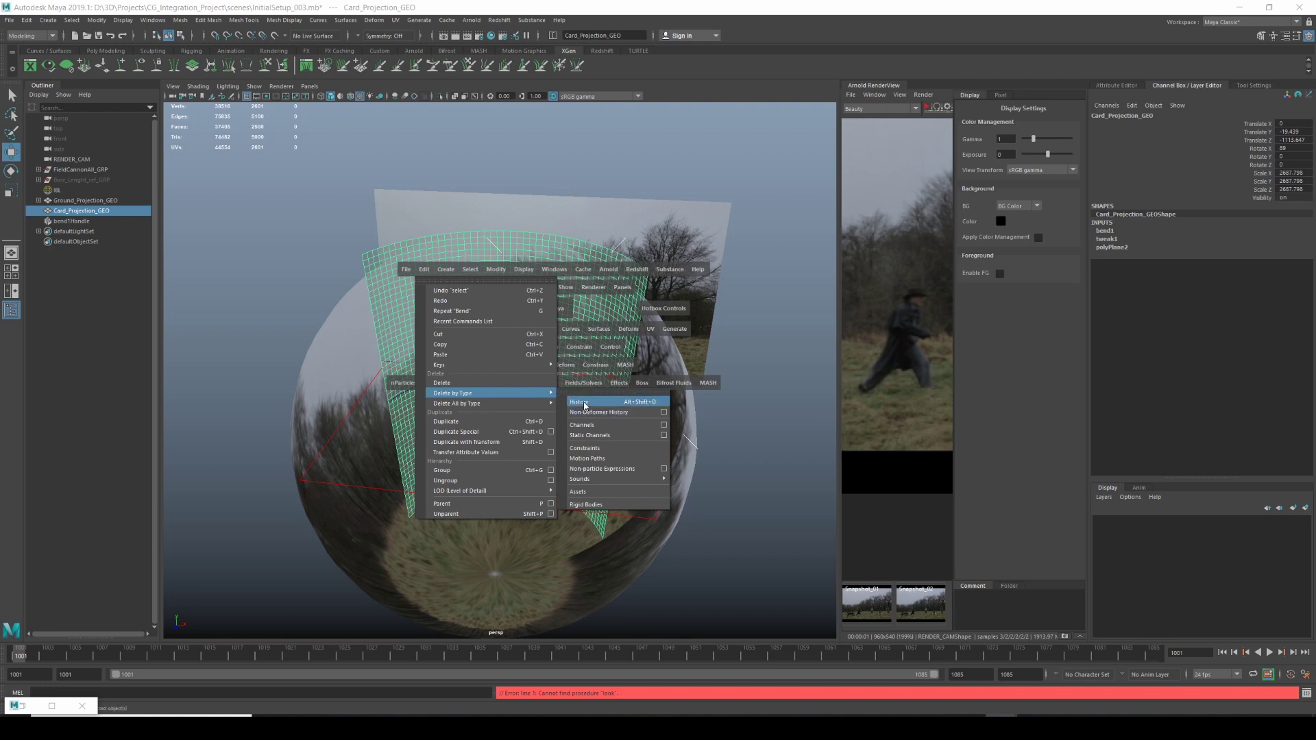
left_click_drag(585, 405, 662, 418)
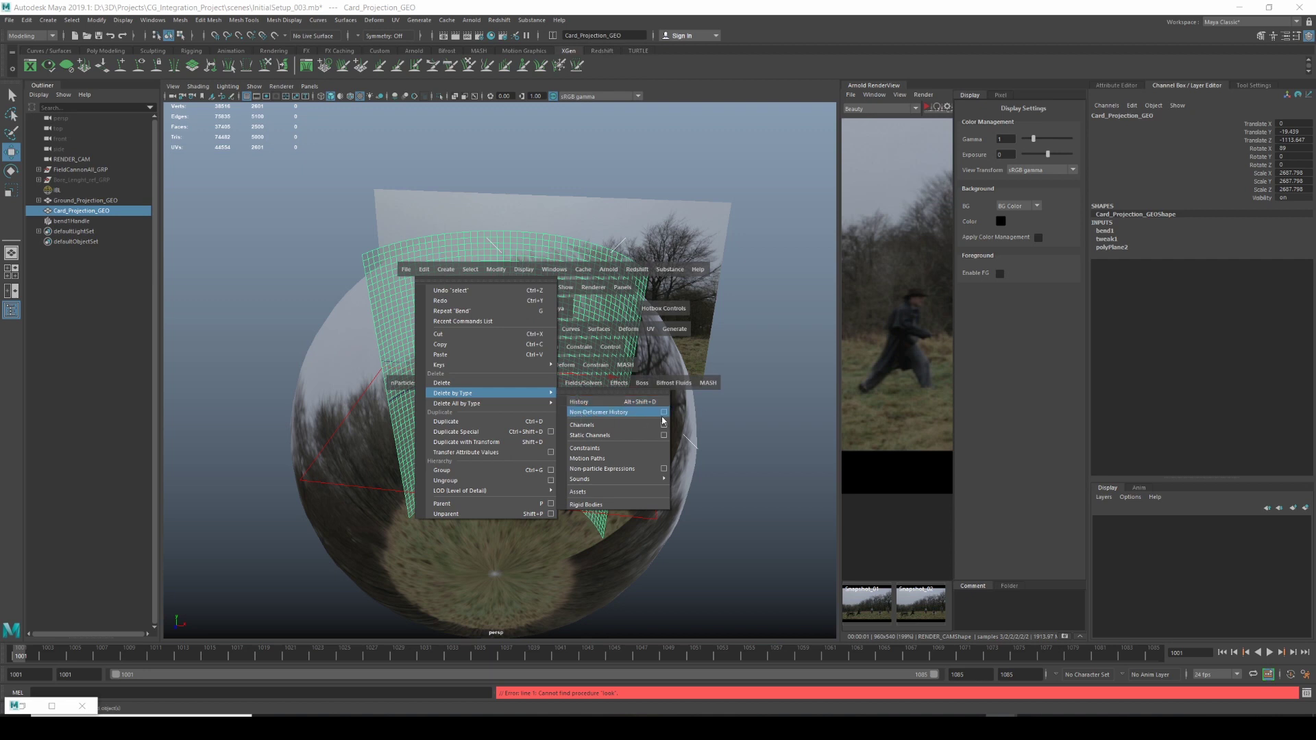
left_click(186, 172)
left_click_drag(539, 257, 540, 312, "alt")
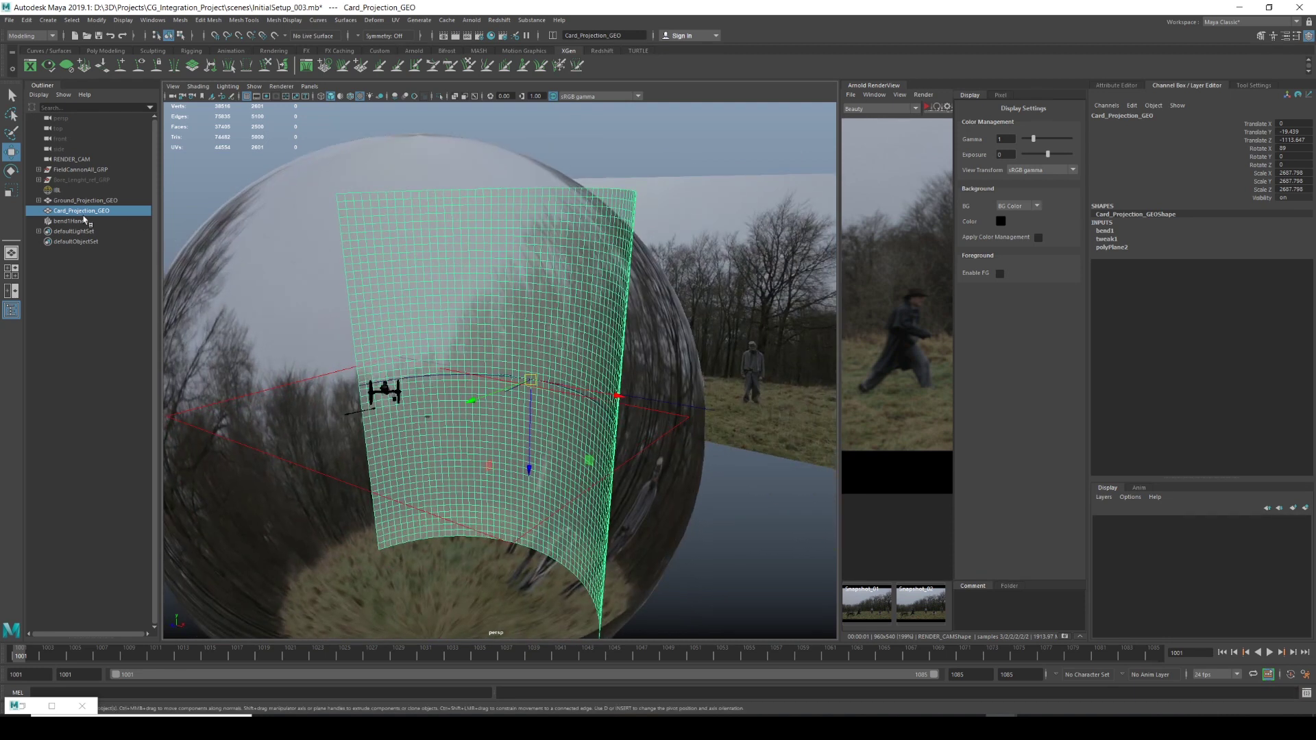
Convert Card_Projection_GEO into an Arnold mesh light.
key("space")
key("space")
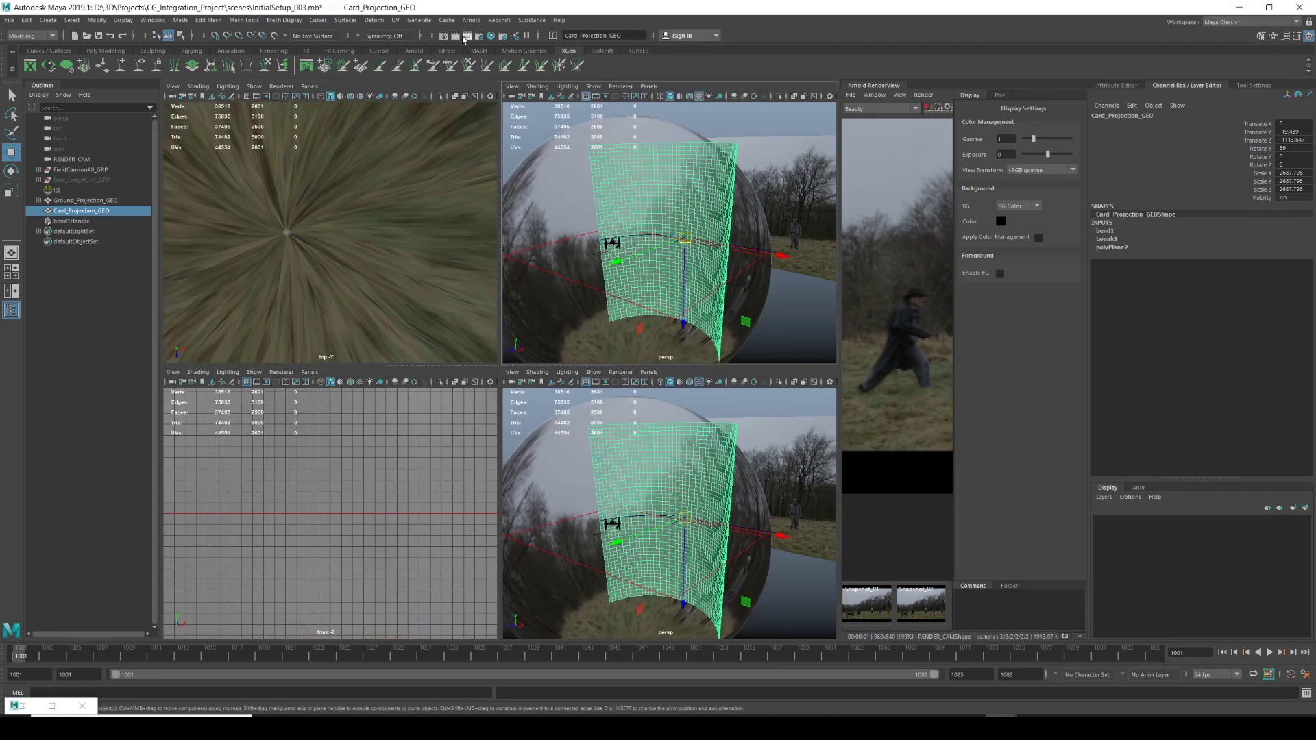
key("space")
left_click(471, 20)
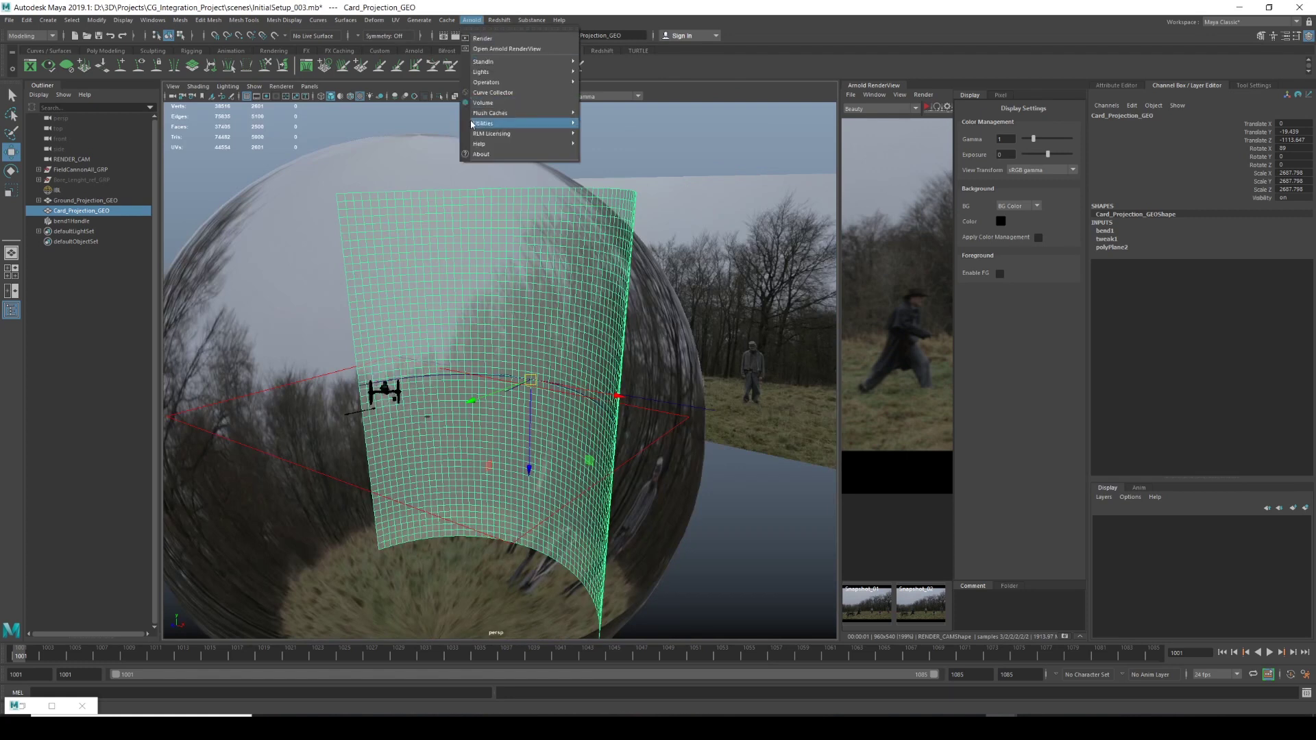
mouse_move(560, 75)
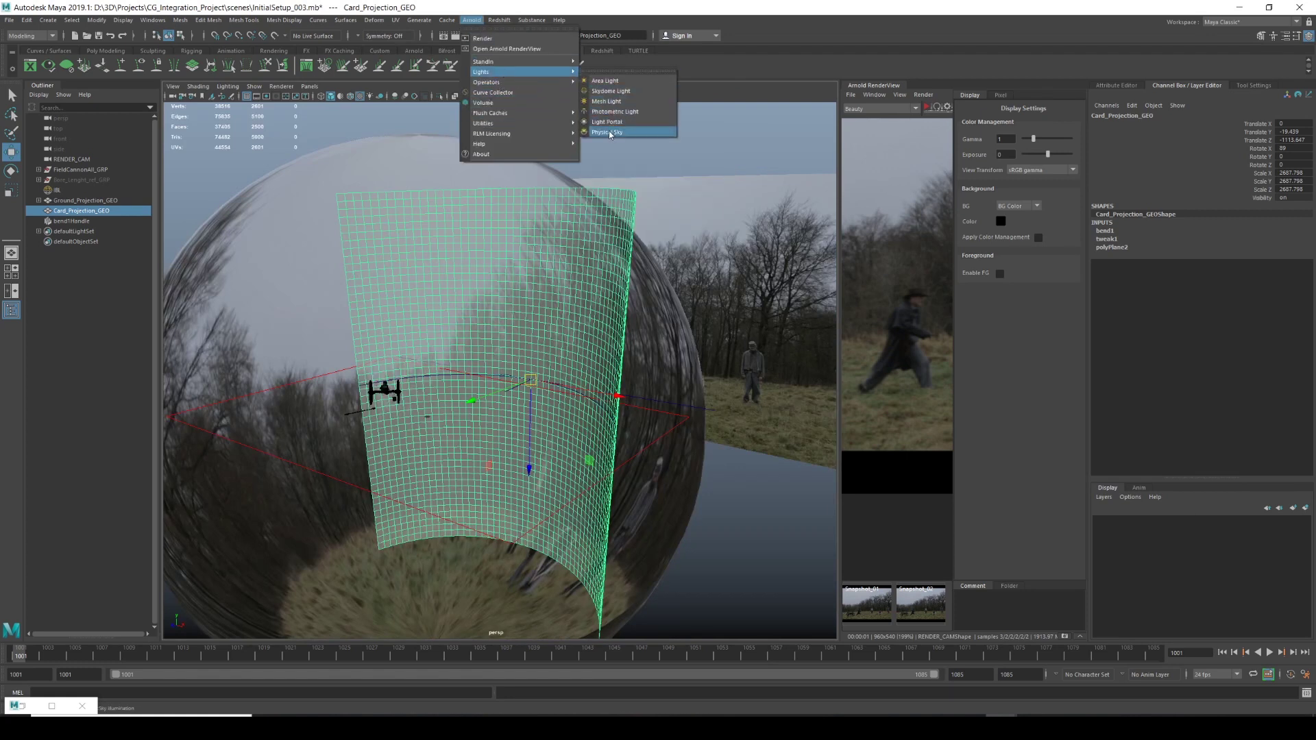
left_click(619, 103)
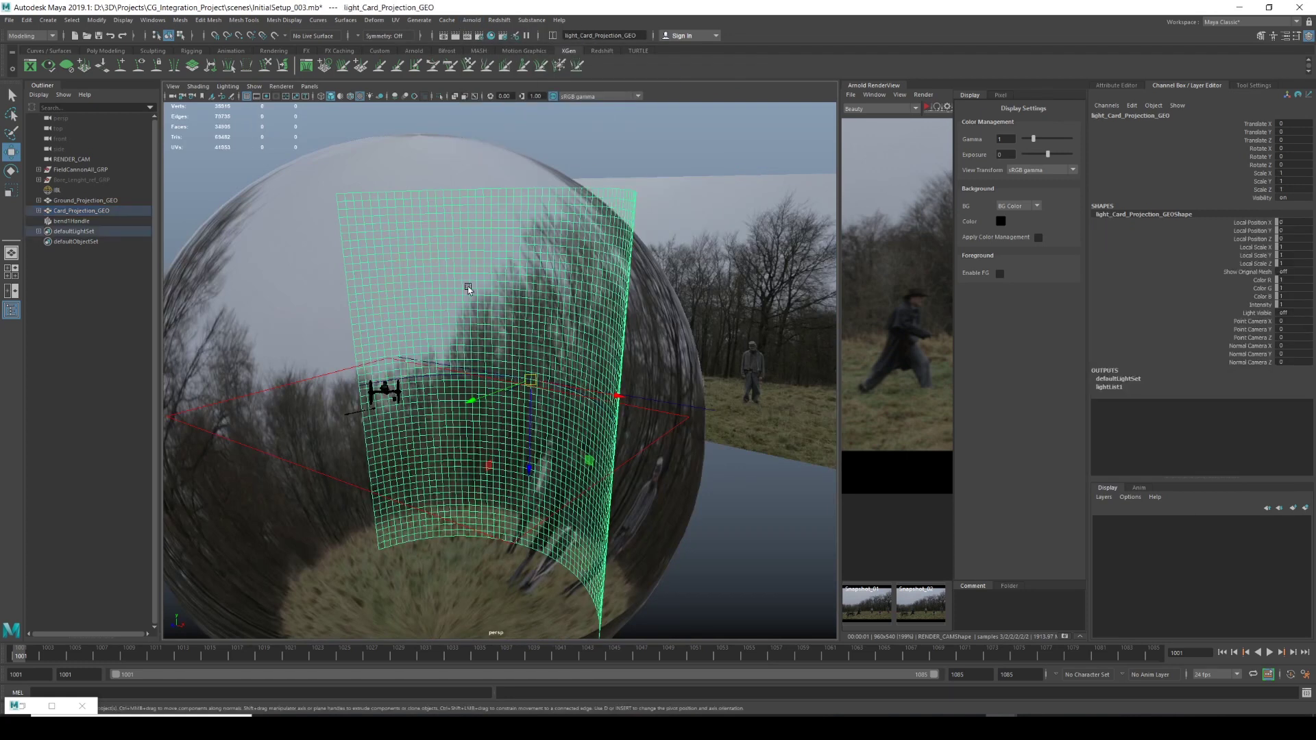
Enlarge the render view and set the card mesh light's AOV light group to Card_Projection_LGT.
left_click_drag(841, 298, 554, 298)
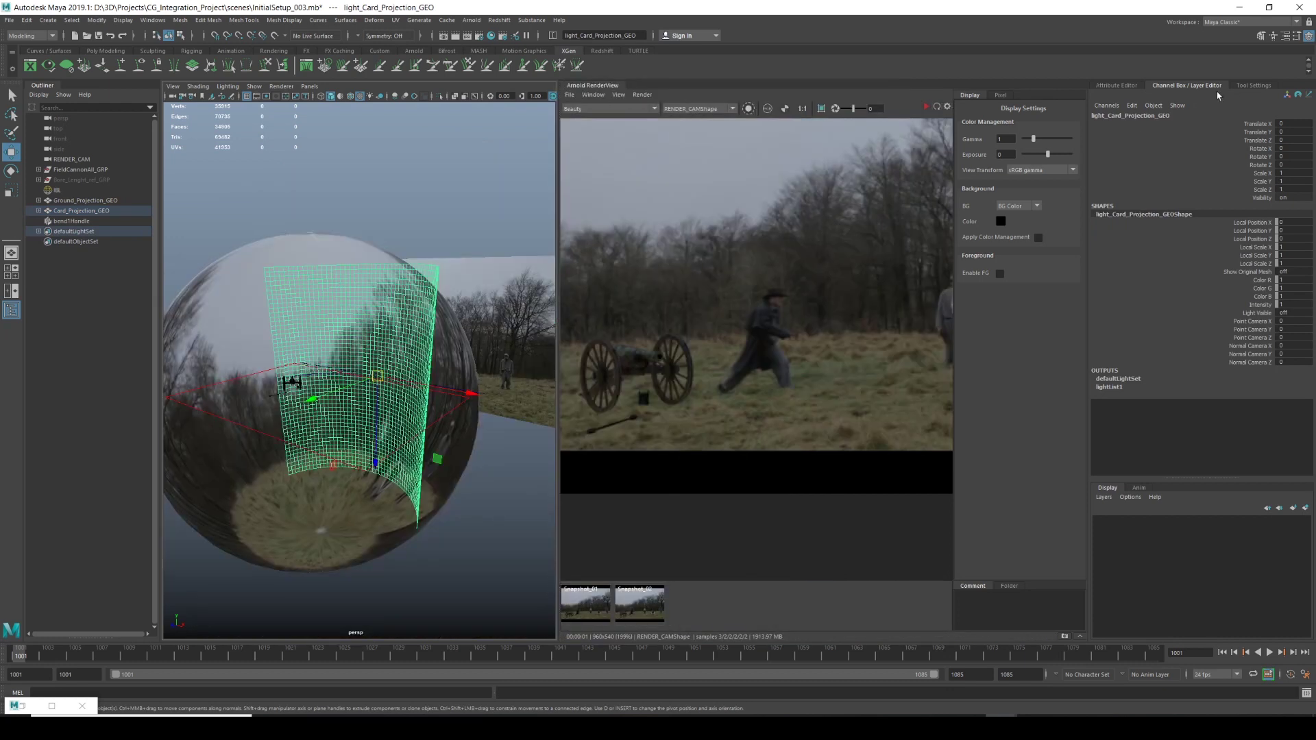
left_click(1131, 86)
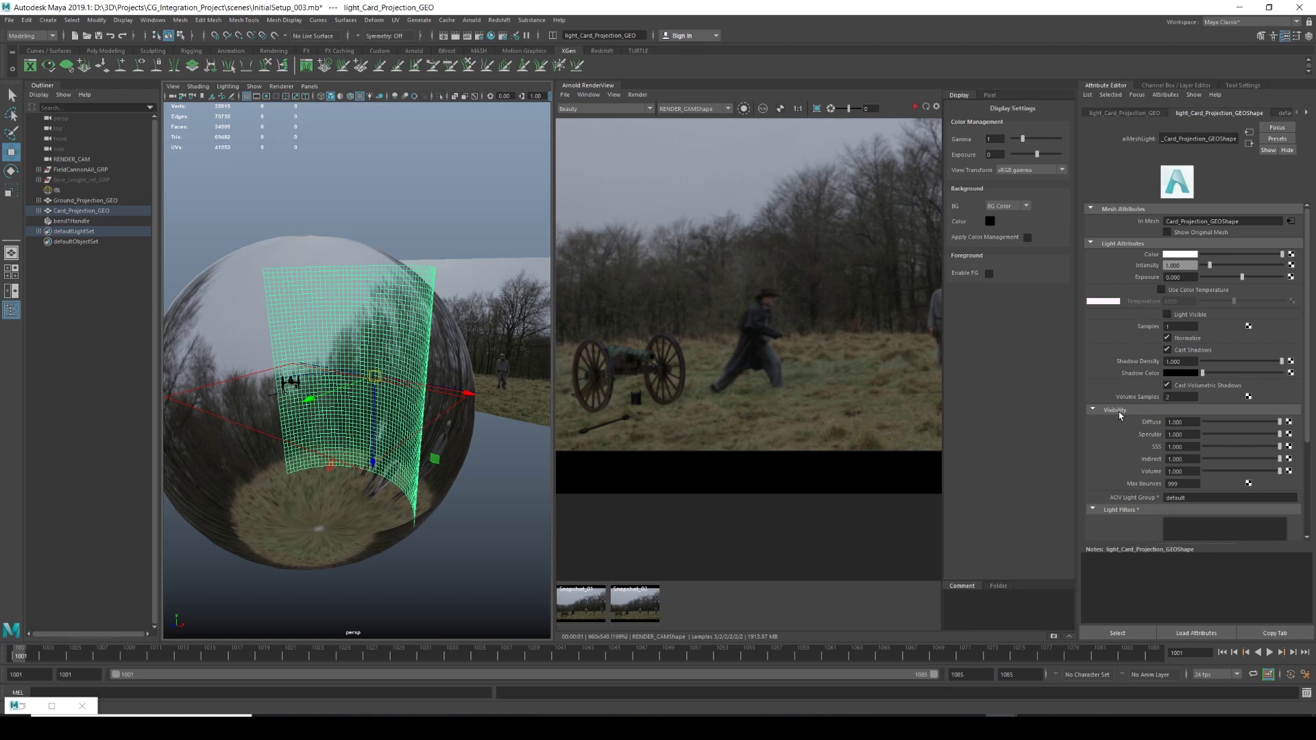
left_click(1208, 498)
type("C")
key("Return")
Connect the aiCameraProjection2 out color to the color of light_Card_Projection_GEOShape in Hypershade, and arrange the light node below the ground light.
left_click(21, 706)
left_click_drag(472, 547, 583, 558)
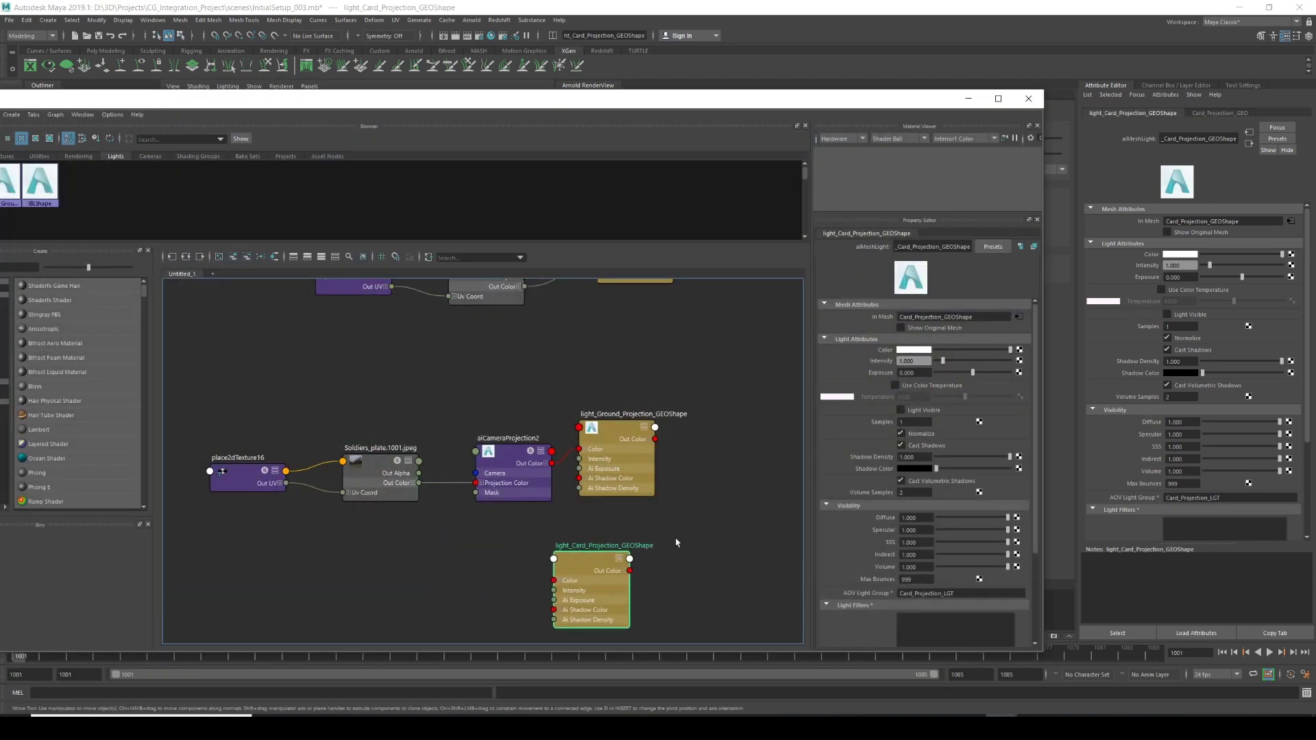
scroll(677, 543, "down", 4)
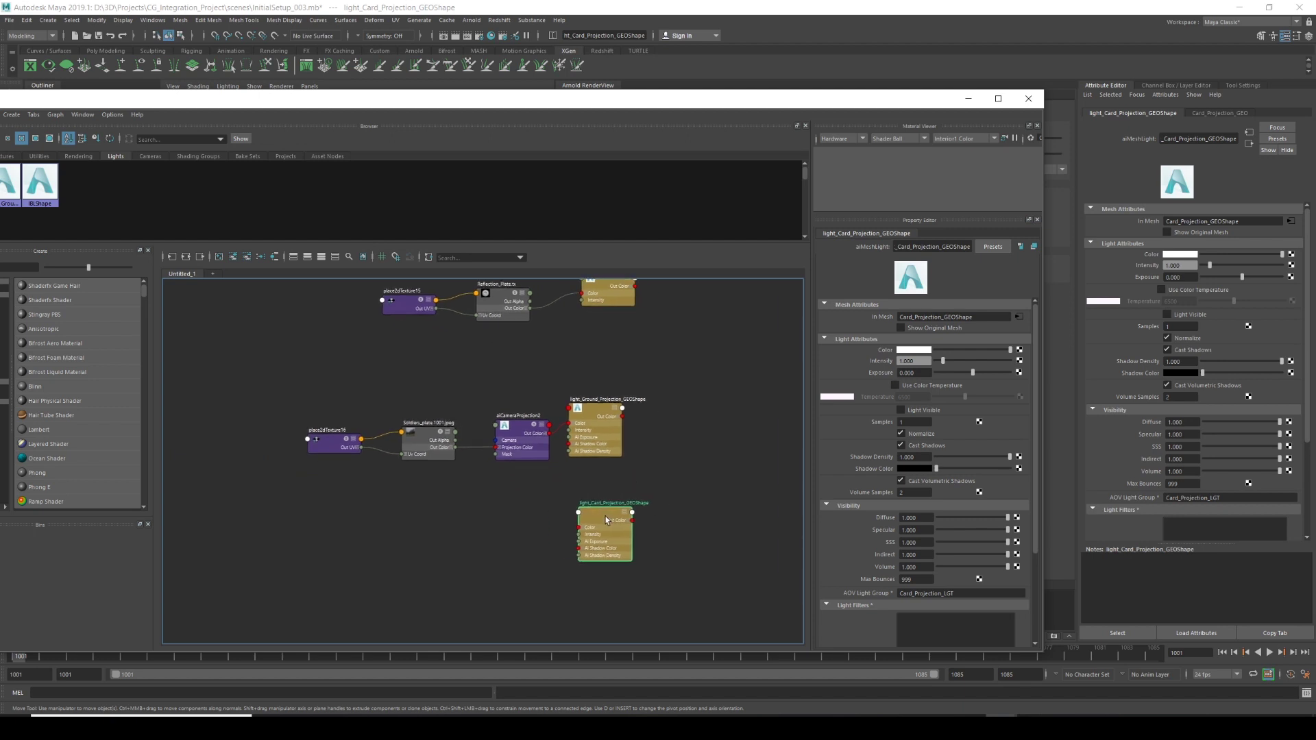
scroll(557, 463, "up", 3)
left_click_drag(563, 413, 627, 599)
scroll(482, 625, "down", 2)
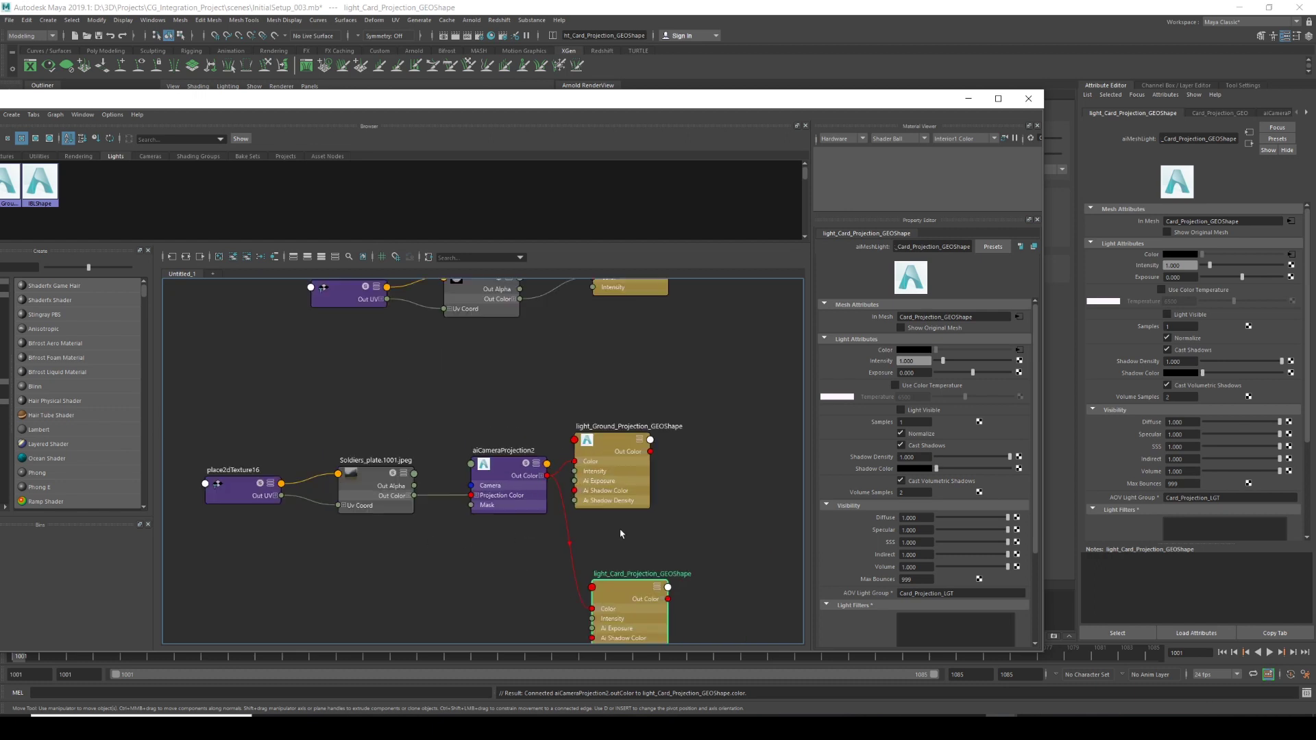
left_click_drag(617, 587, 602, 578)
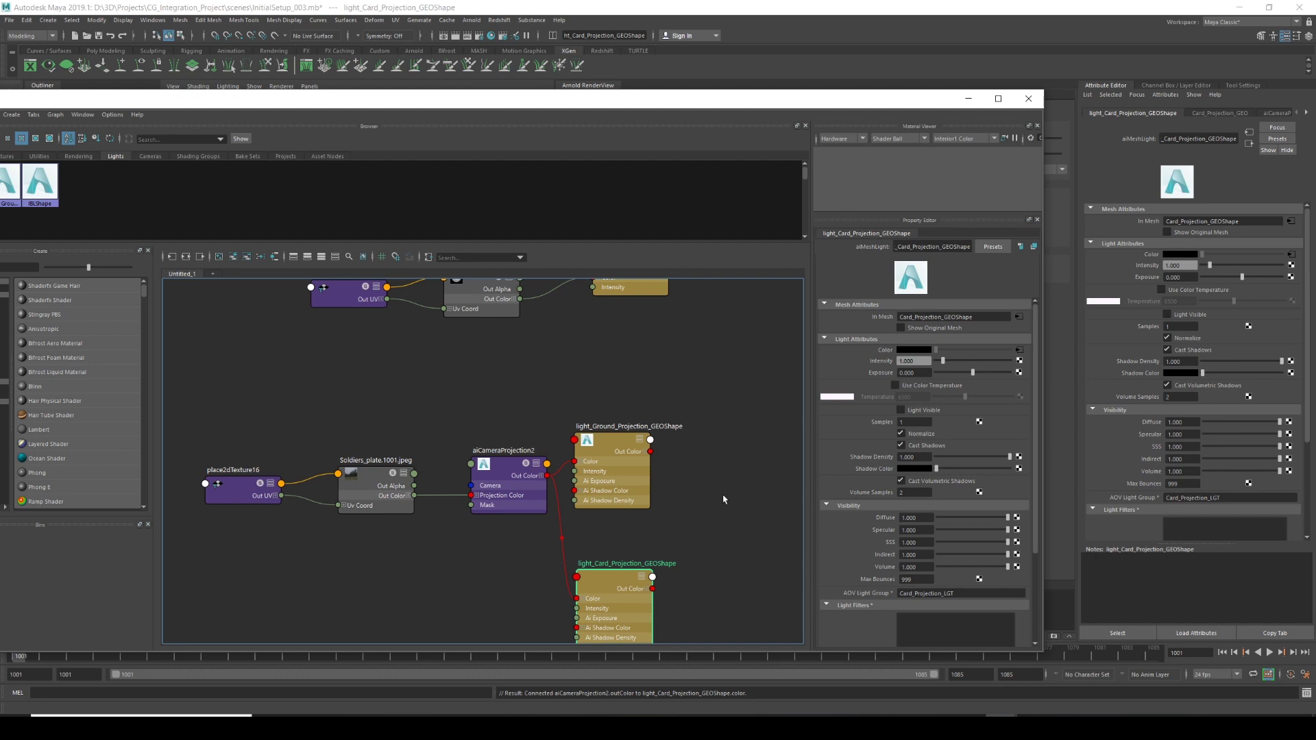
left_click_drag(601, 577, 589, 575)
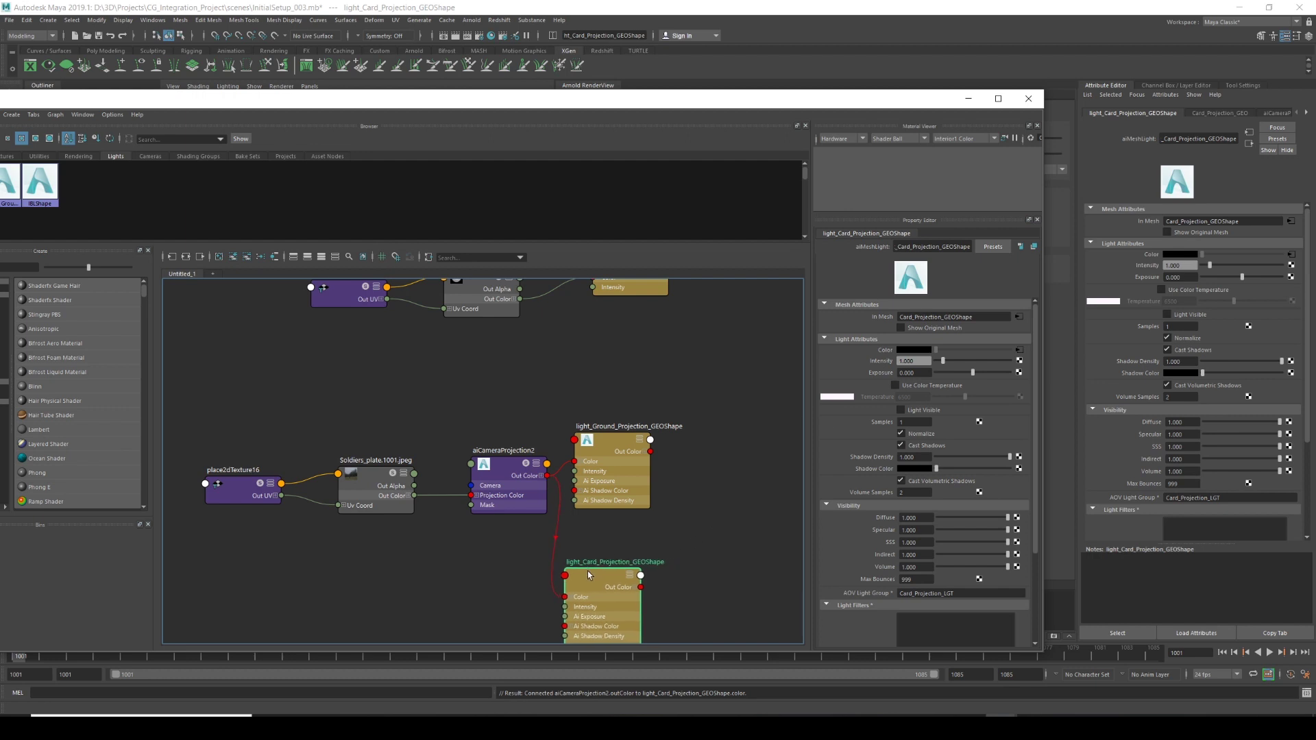
Examine the soldiers plate and Reflection_Plate file nodes, the camera image plane and the scene's texture nodes, plus the card light's network.
left_click_drag(504, 445, 359, 538)
left_click(421, 400)
middle_click_drag(421, 400, 484, 458, "alt")
left_click(427, 557)
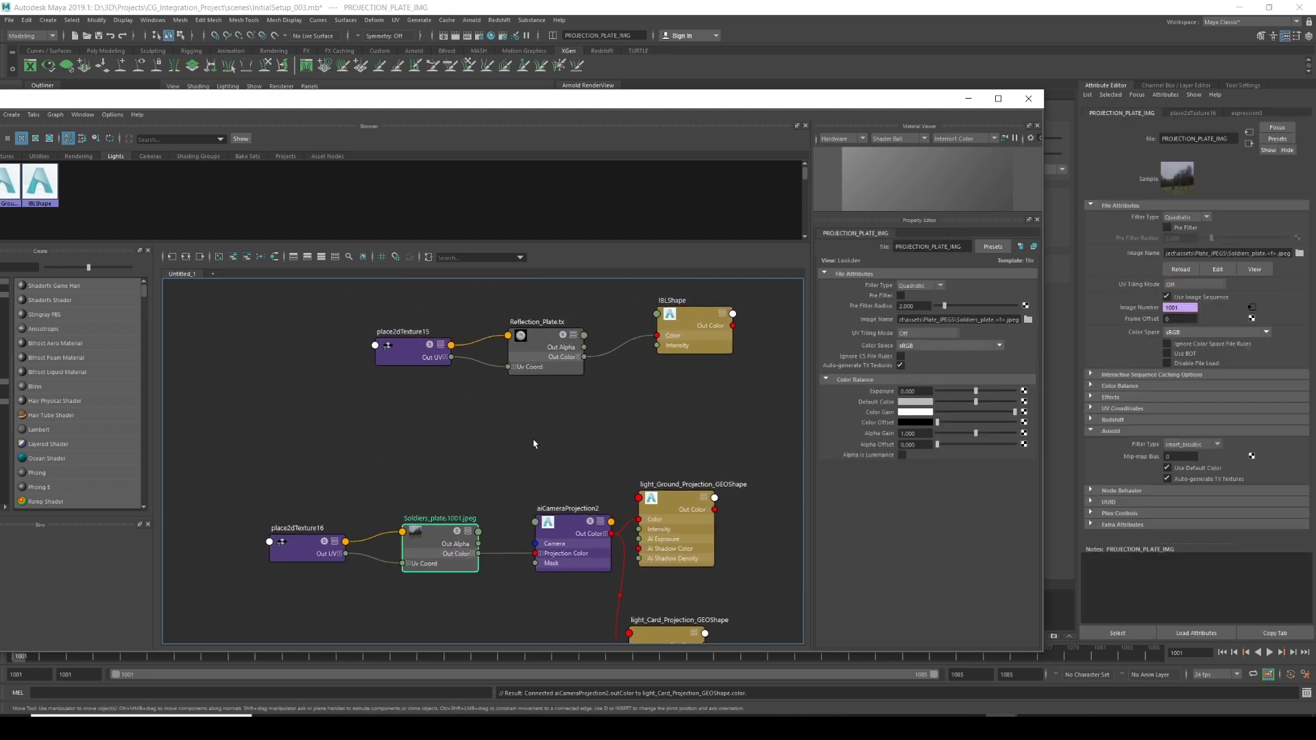
left_click(542, 364)
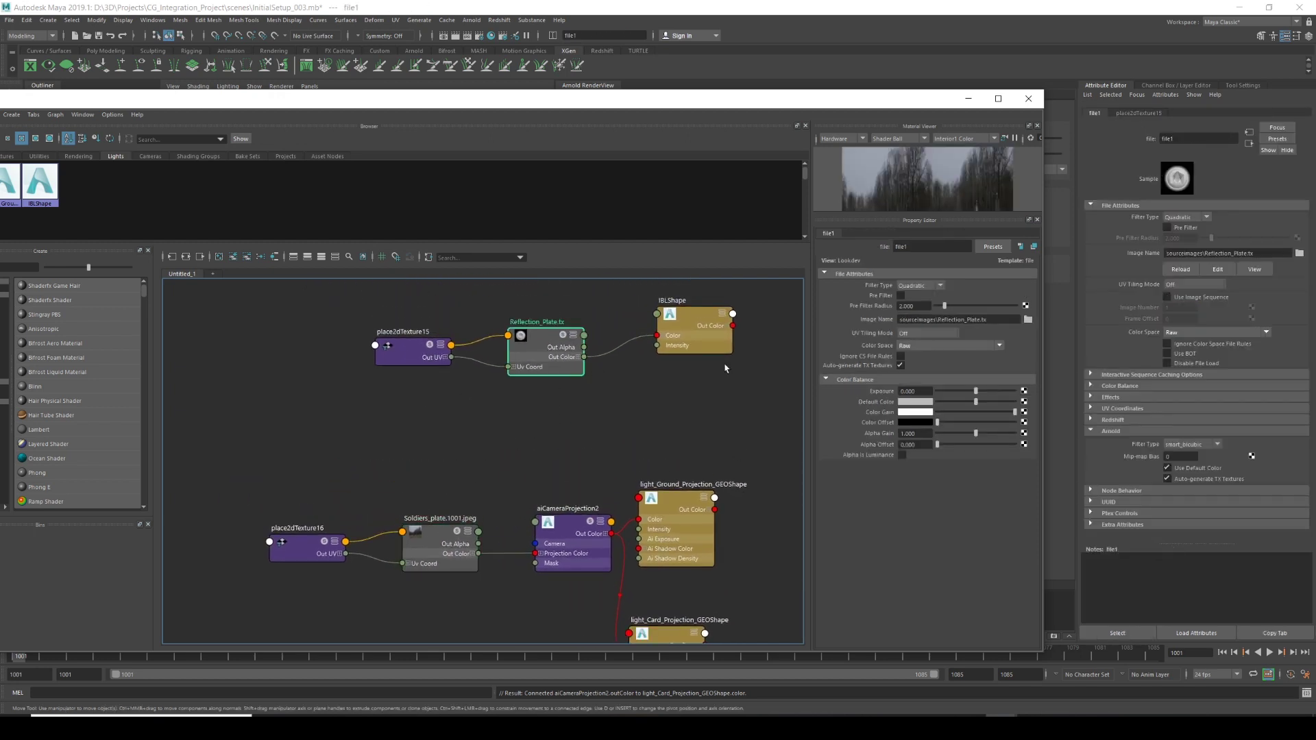
left_click_drag(710, 108, 644, 670)
left_click(523, 347)
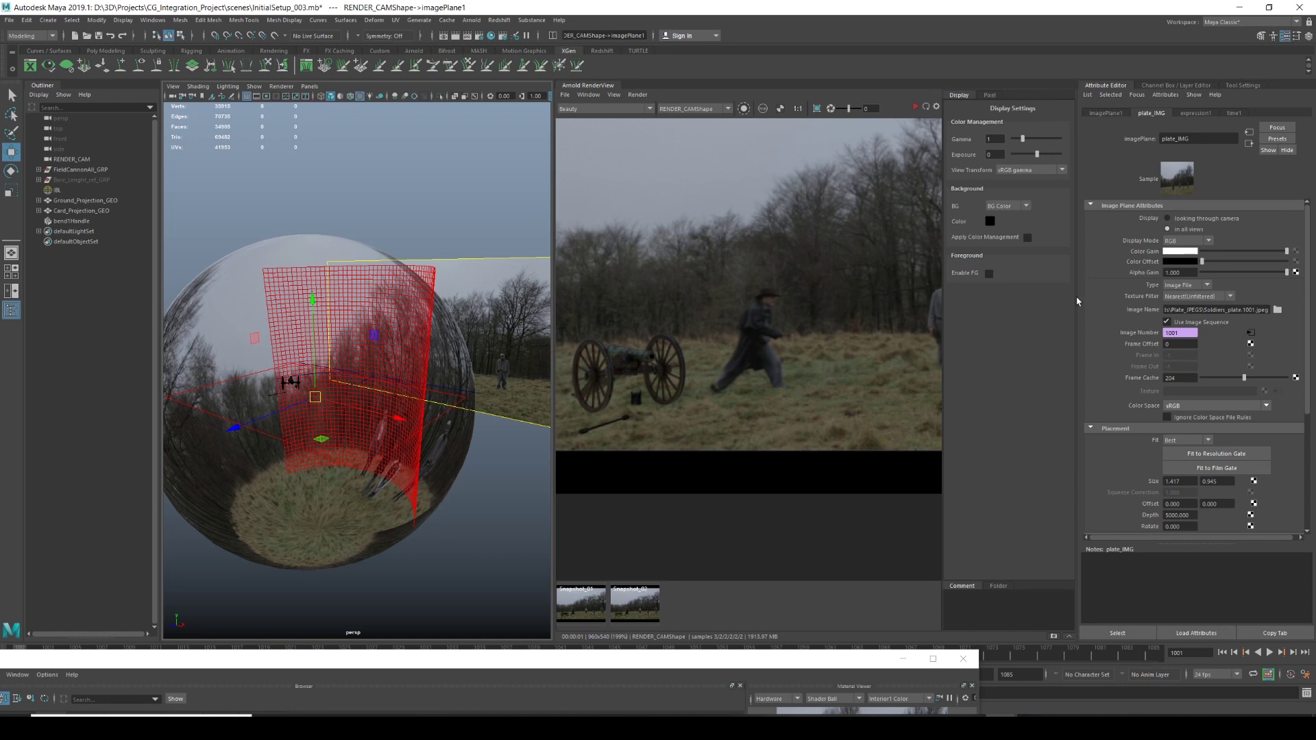
left_click_drag(532, 660, 720, 216)
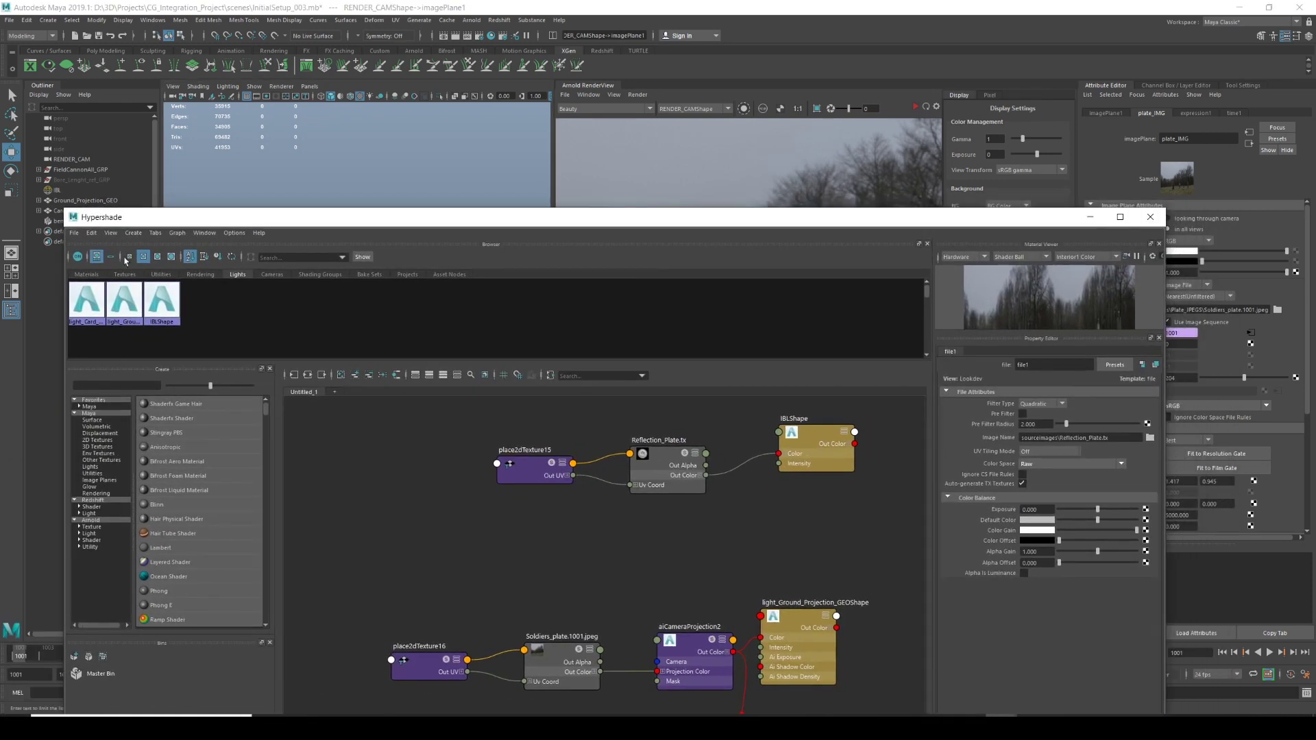
left_click(125, 275)
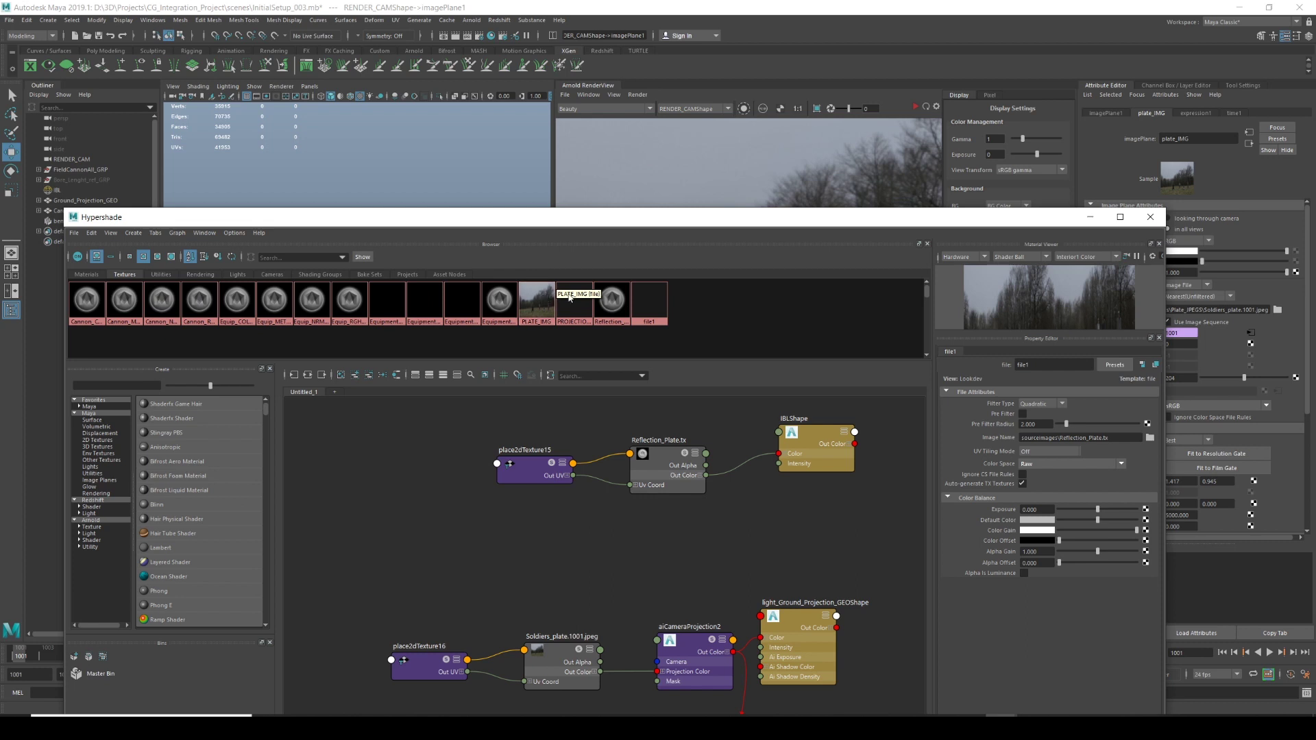
middle_click_drag(563, 302, 581, 299)
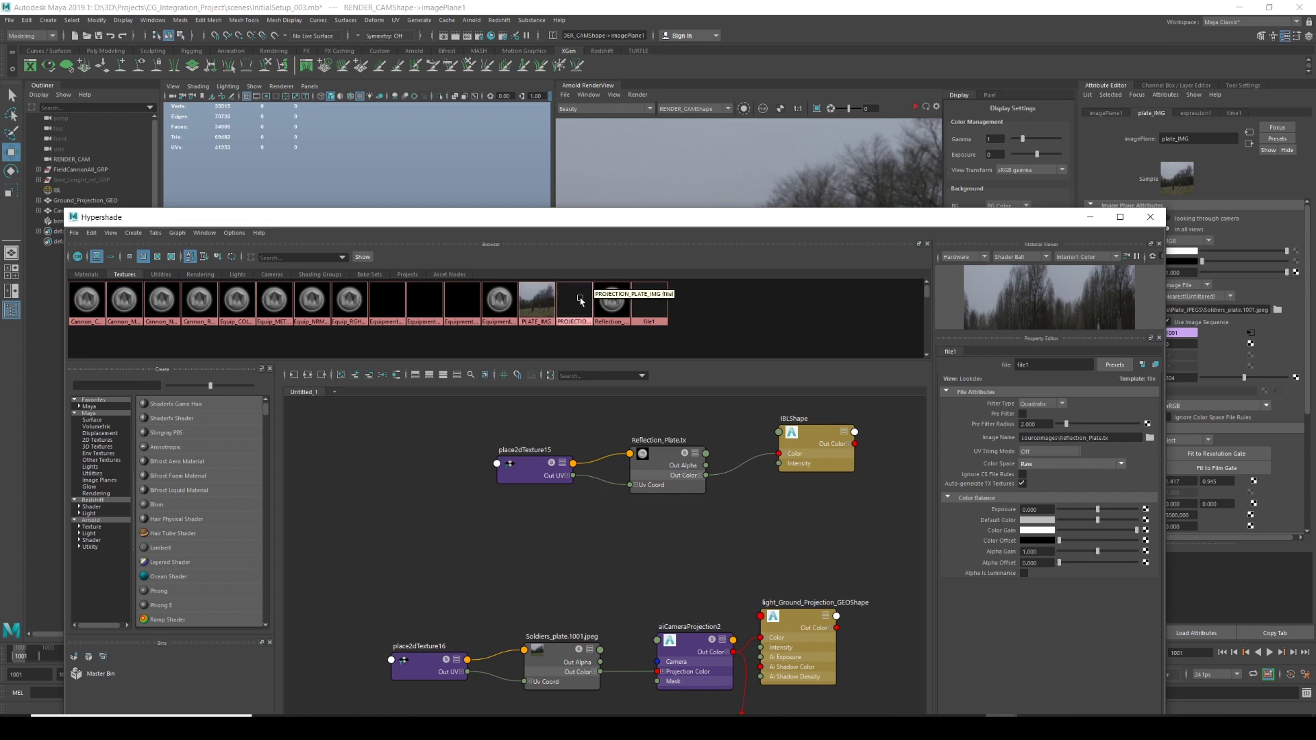
middle_click_drag(579, 305, 579, 306)
left_click_drag(733, 219, 576, 140)
middle_click_drag(708, 606, 714, 507)
left_click(661, 575)
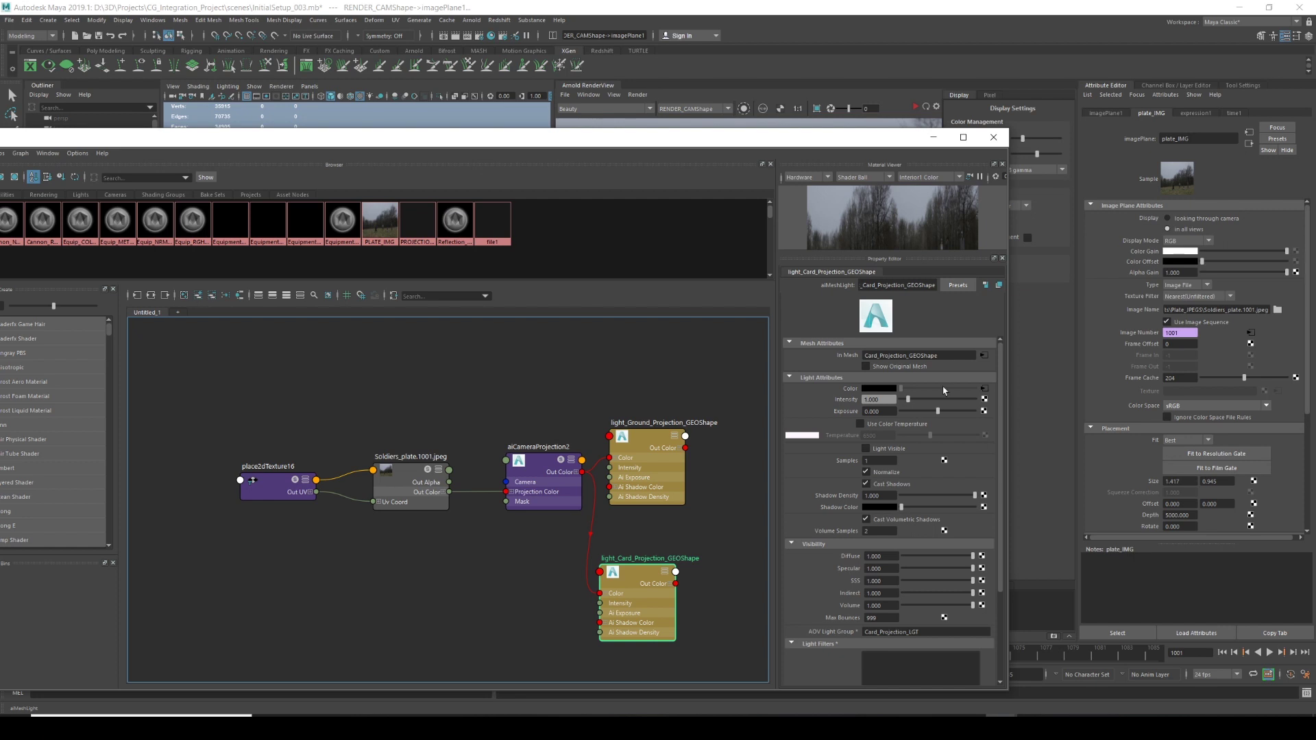
Put Hypershade away and re-render the cannon with a full scene update.
left_click(933, 138)
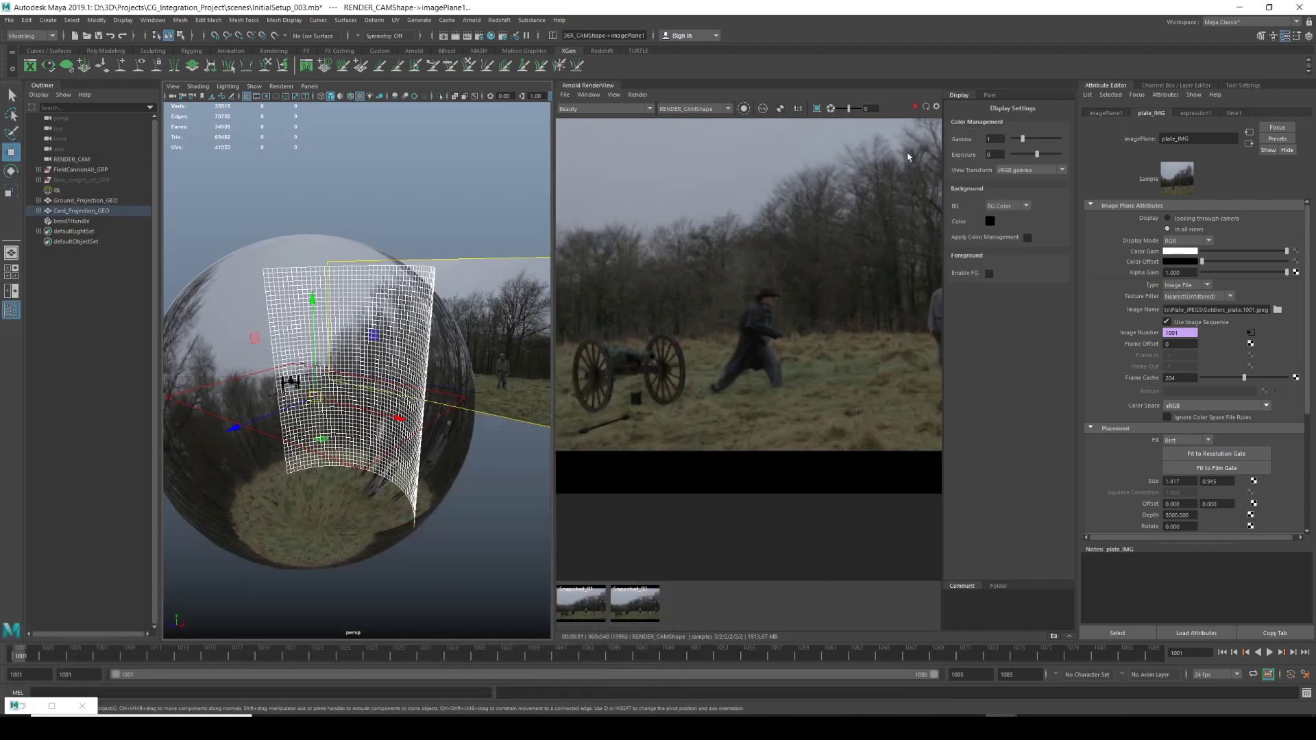
middle_click_drag(700, 305, 755, 298)
left_click(636, 94)
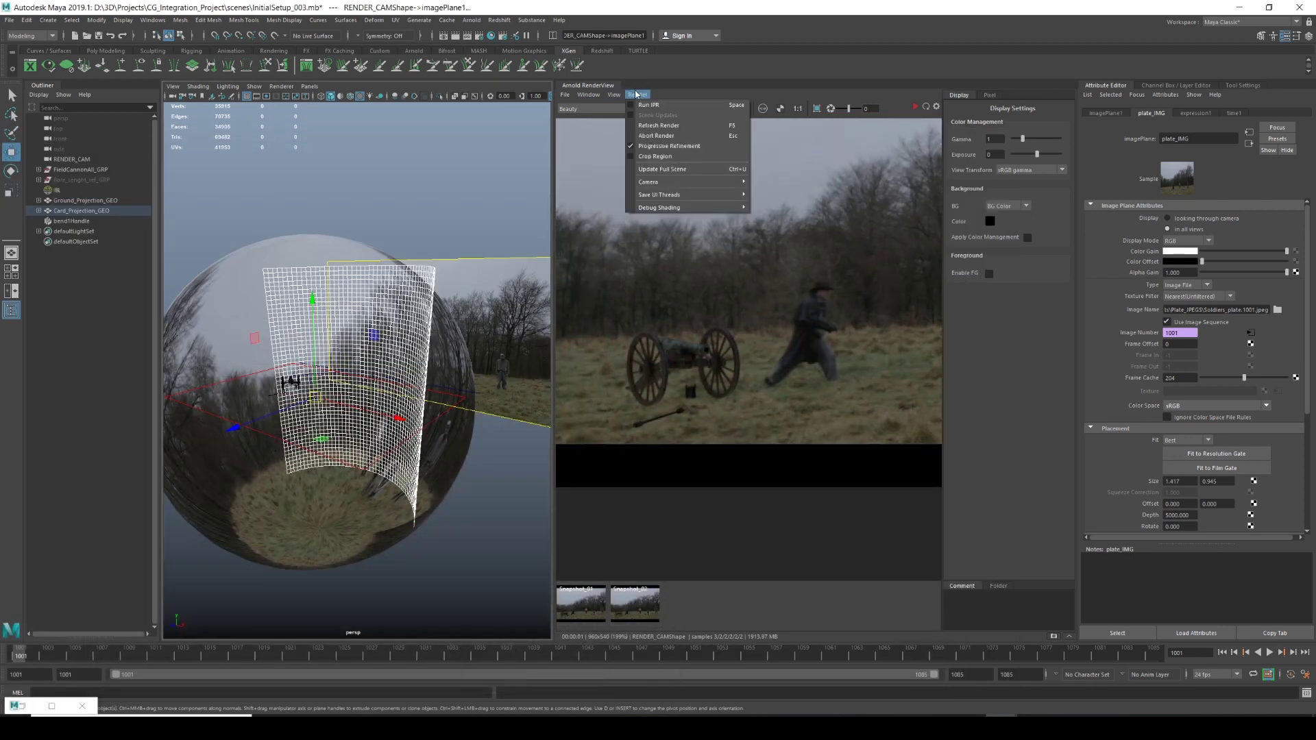
left_click(706, 170)
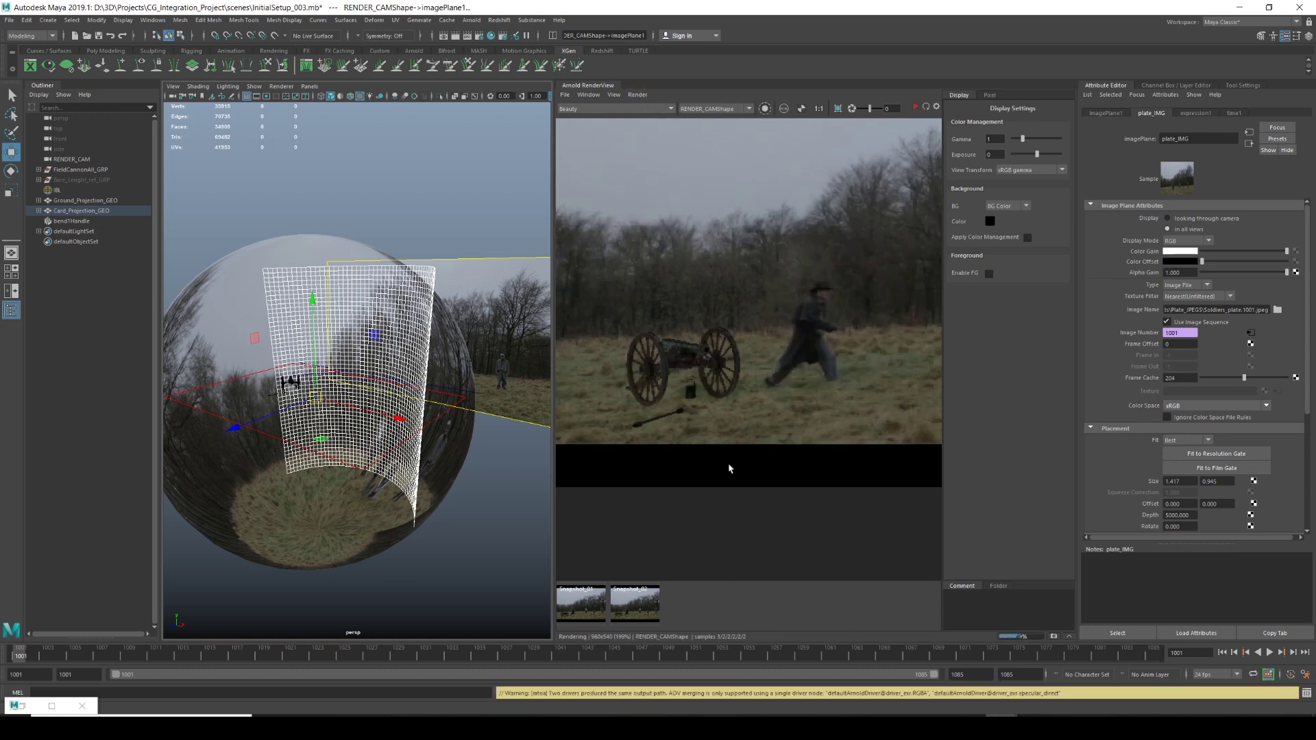
middle_click_drag(726, 492, 731, 521)
left_click(654, 619)
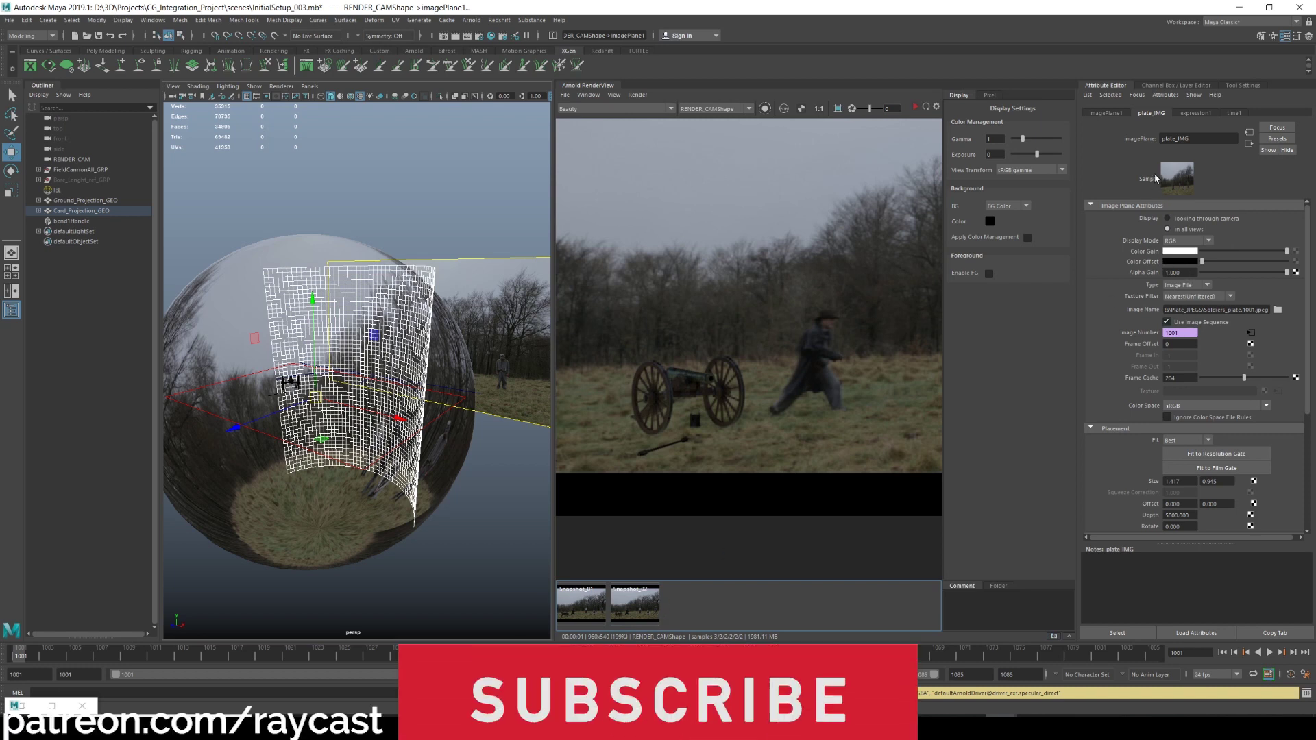
Set the card mesh light's exposure to 20 and refresh the Arnold render.
left_click(413, 310)
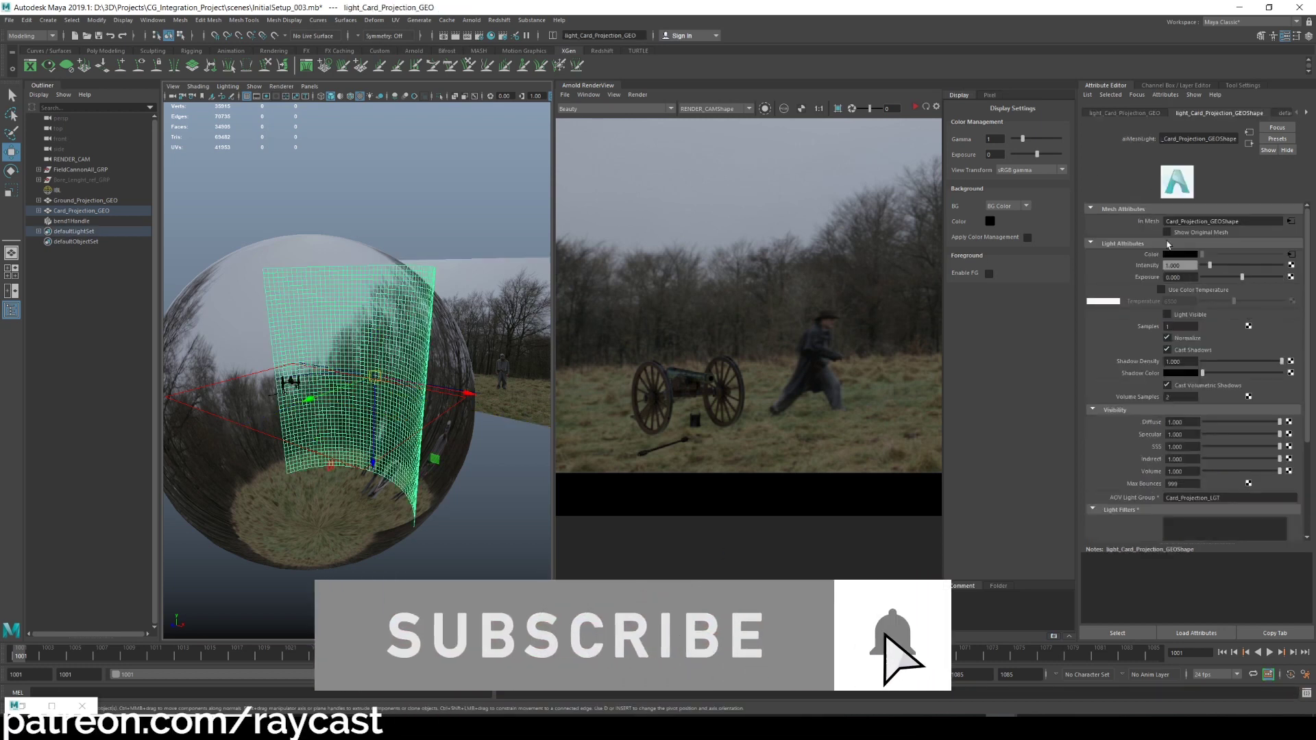
left_click(1179, 277)
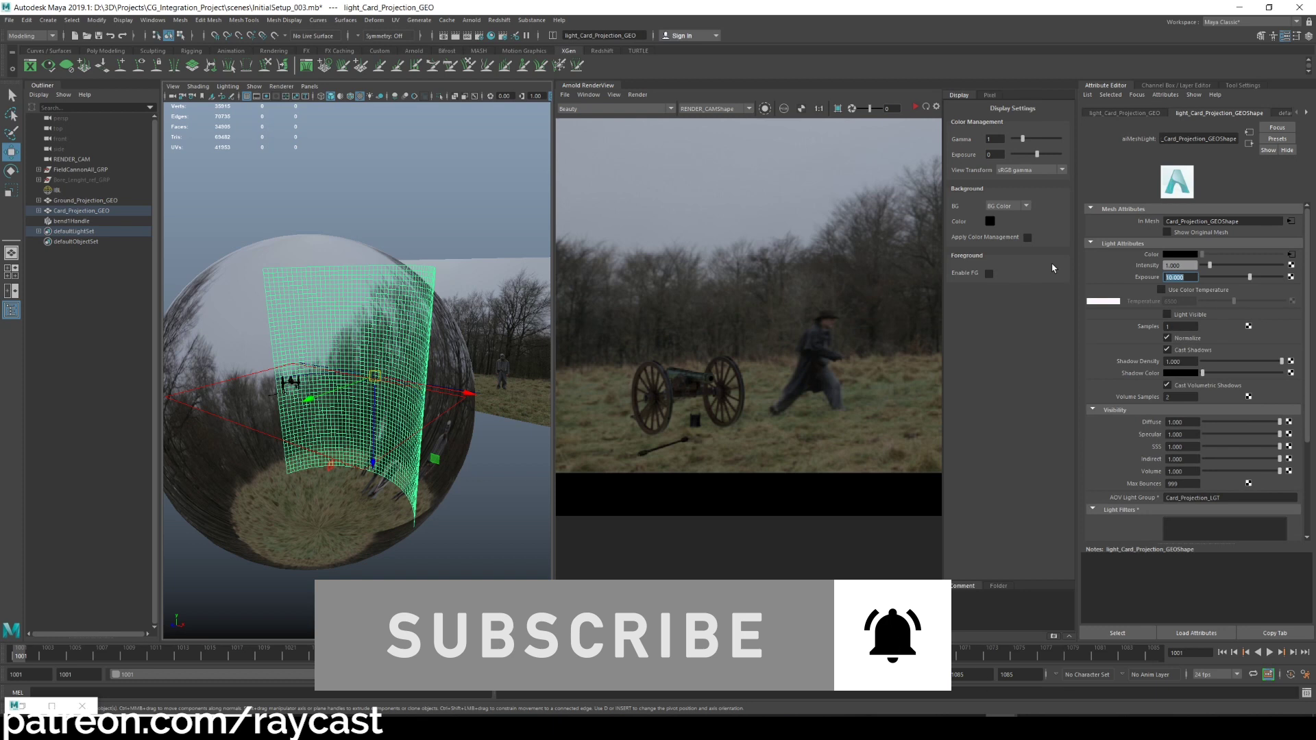
type("20")
key("Return")
left_click(926, 106)
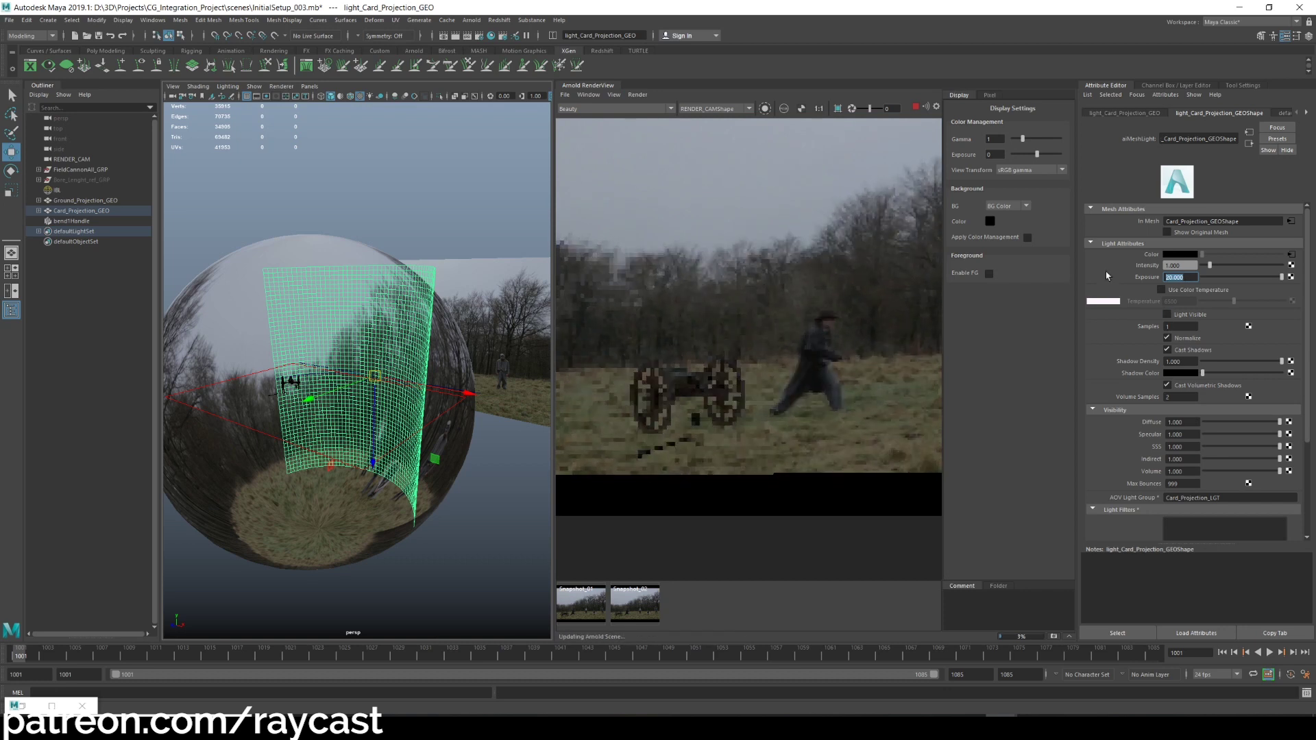
Try exposures of 25 and 22 on the card mesh light, and settle on 24.
type("25")
key("Return")
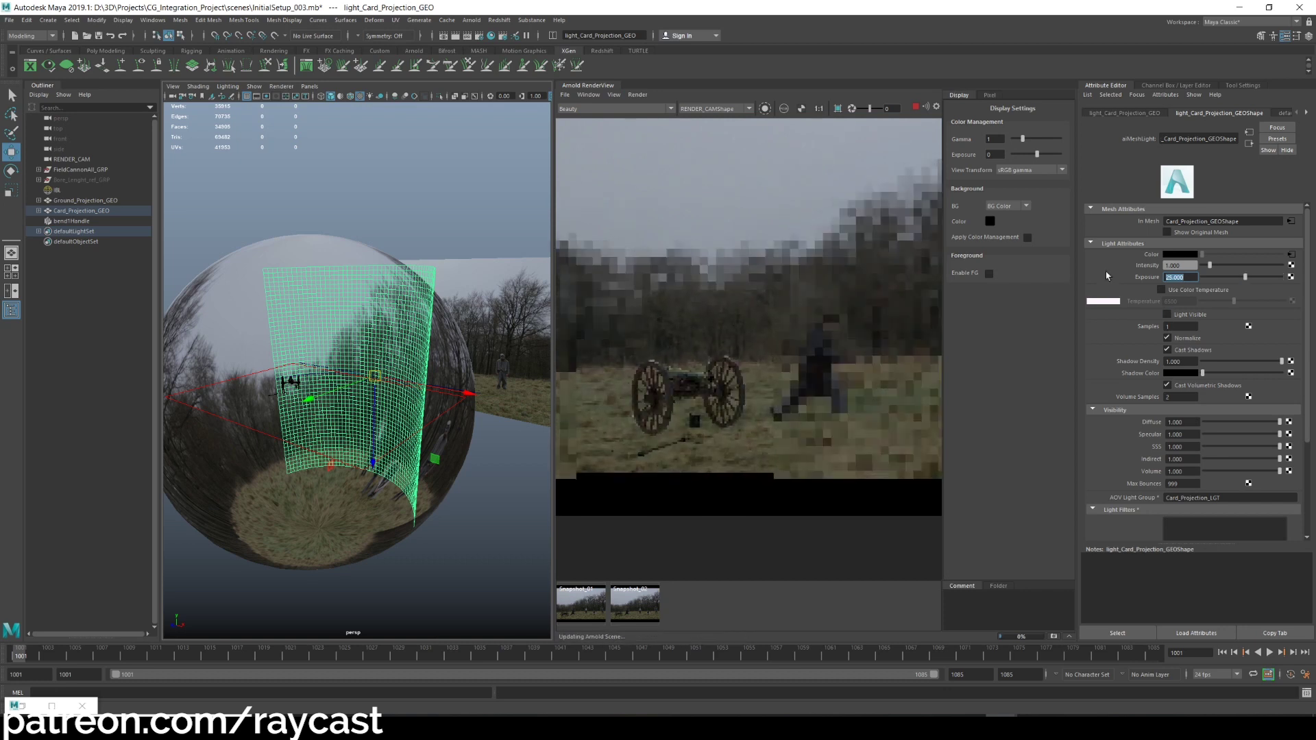
type("22")
key("Return")
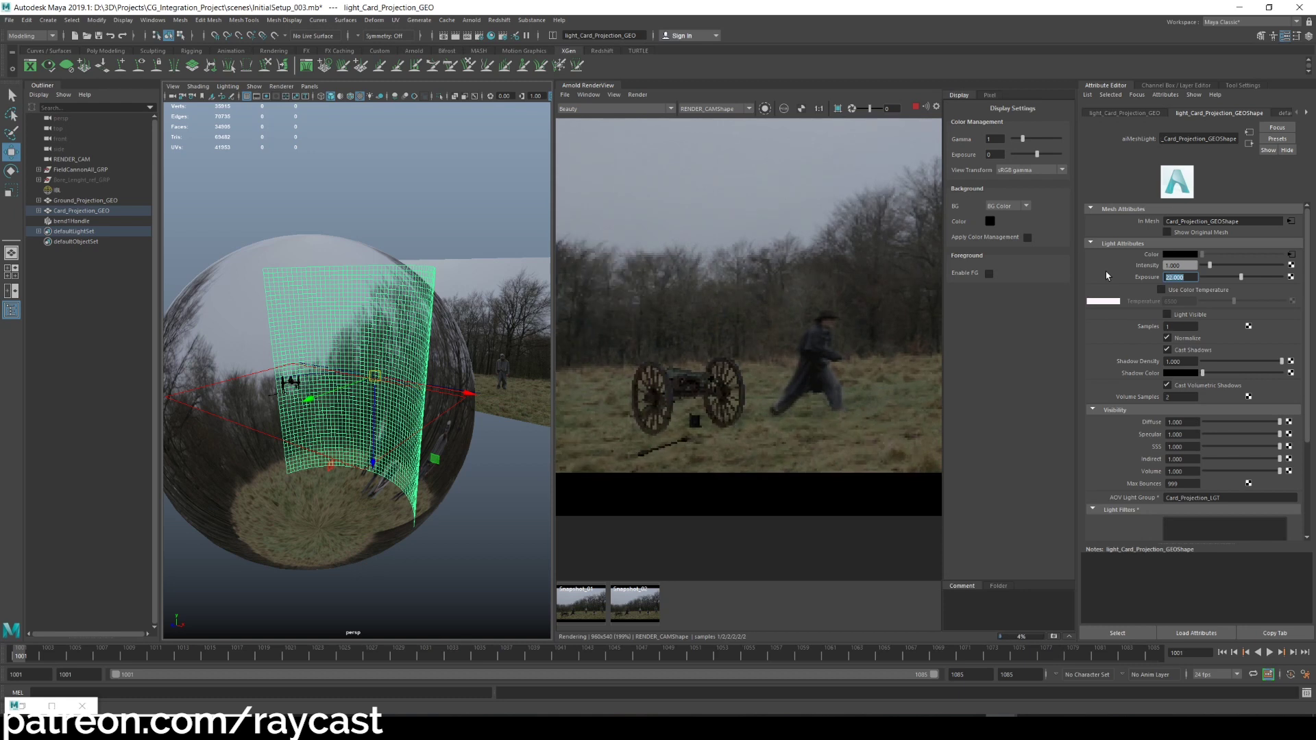
type("24")
key("Return")
Compare the current render with Snapshot_02 to judge the card light's contribution.
left_click(637, 94)
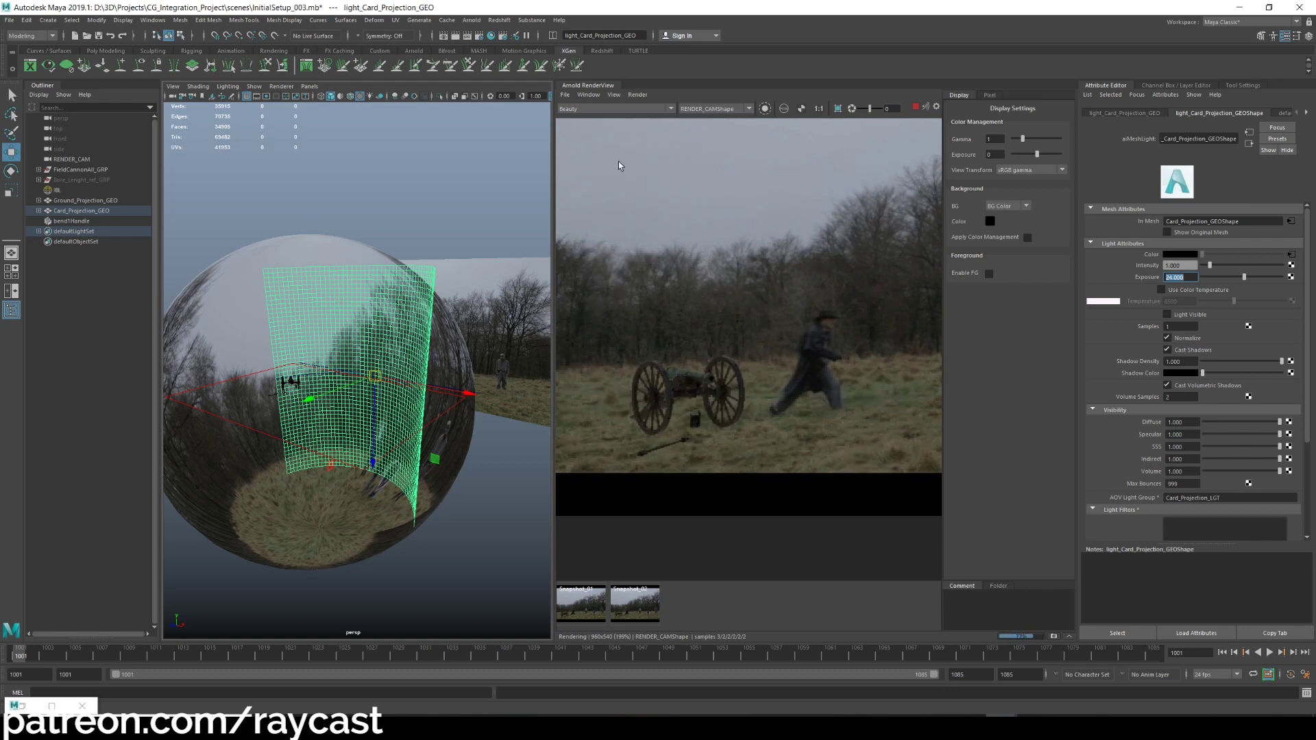
left_click(650, 591)
left_click(649, 591)
left_click(650, 591)
left_click(650, 591)
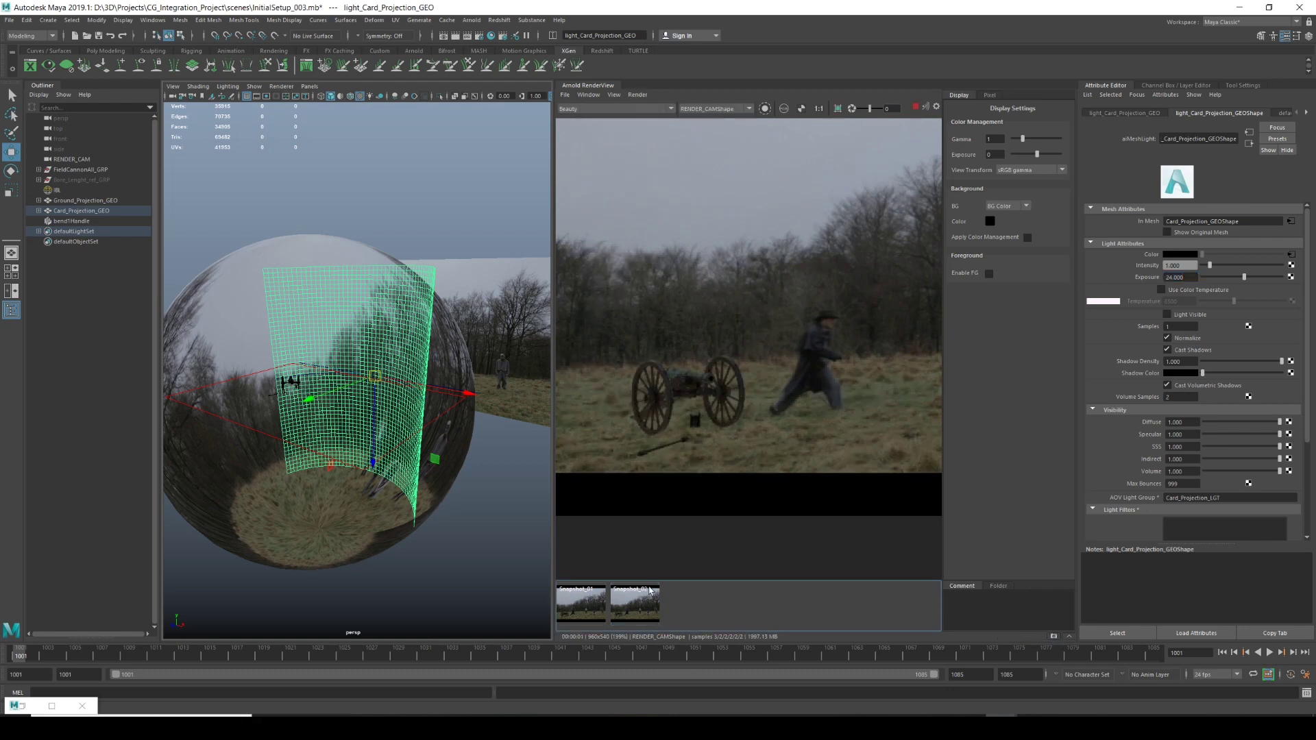
Examine the cannon up close and compare the current render with Snapshot_01.
scroll(683, 447, "up", 3)
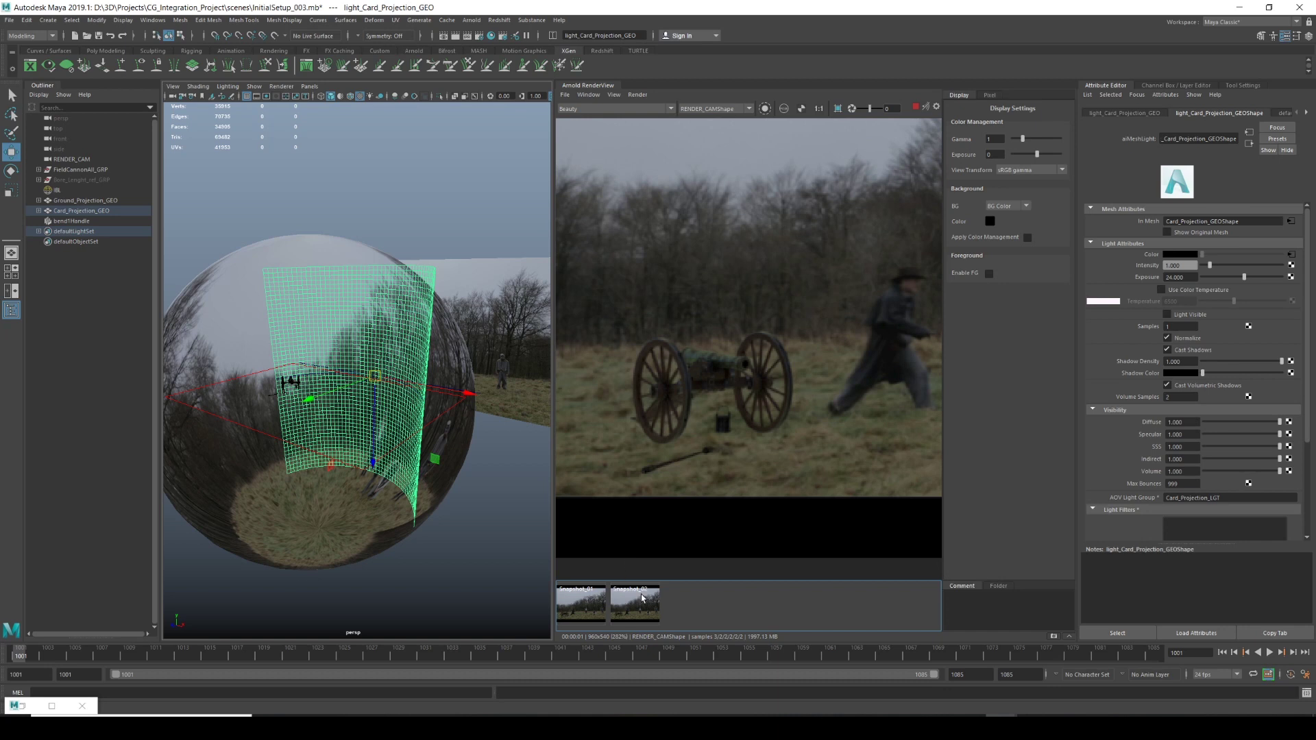
scroll(688, 437, "down", 5)
scroll(683, 476, "up", 5)
scroll(679, 490, "down", 2)
middle_click_drag(678, 491, 664, 514)
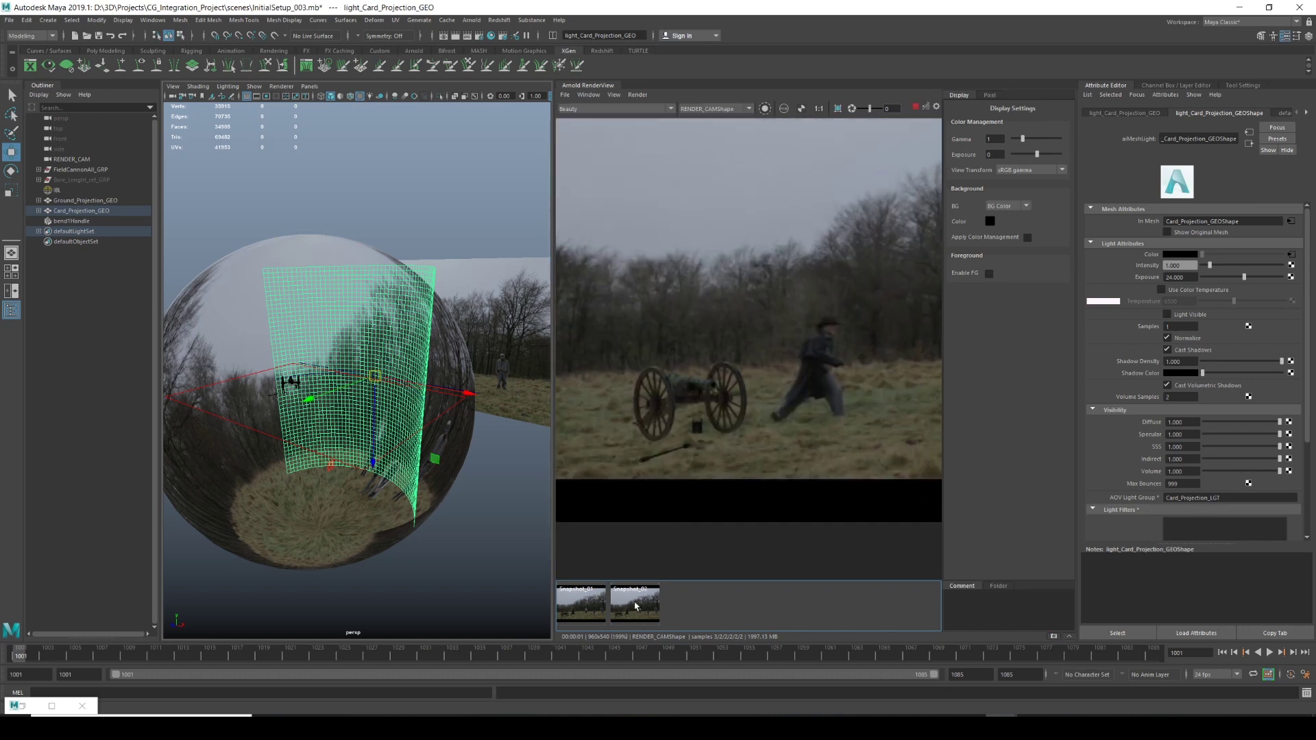
left_click(571, 596)
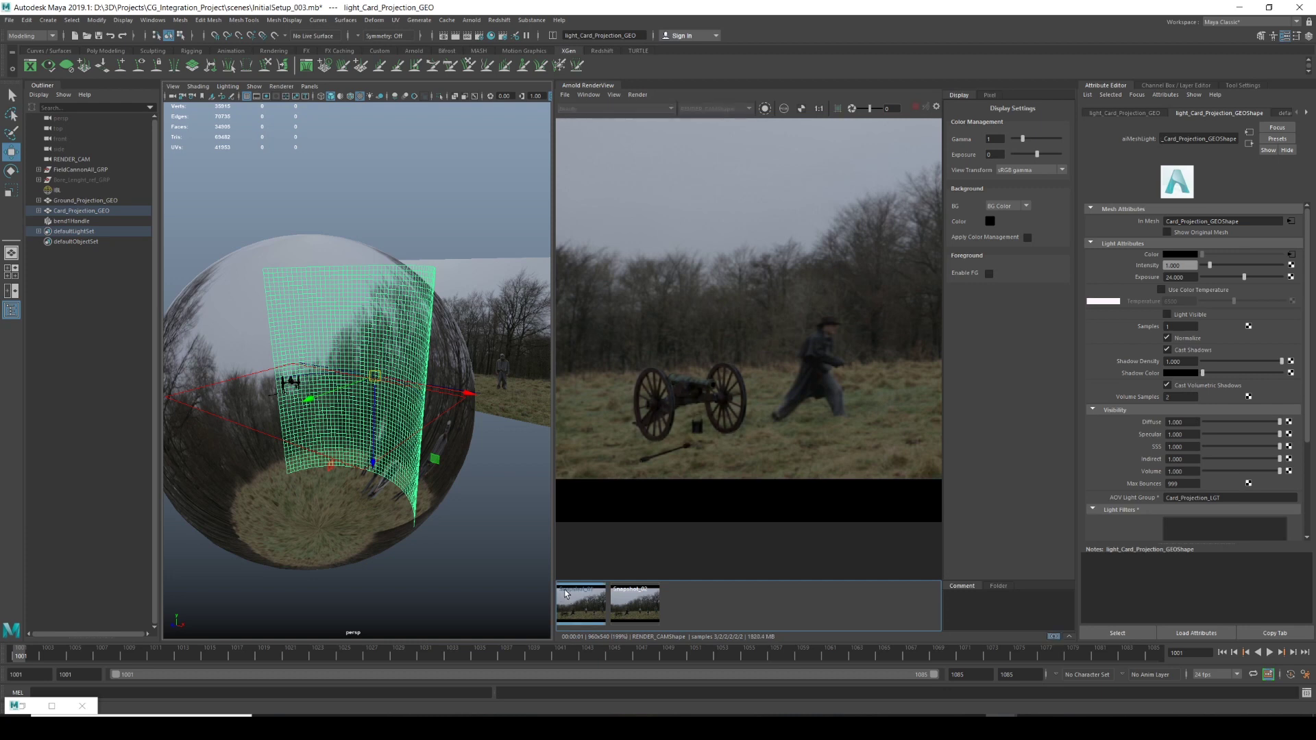
left_click(571, 590)
left_click(575, 590)
left_click(575, 590)
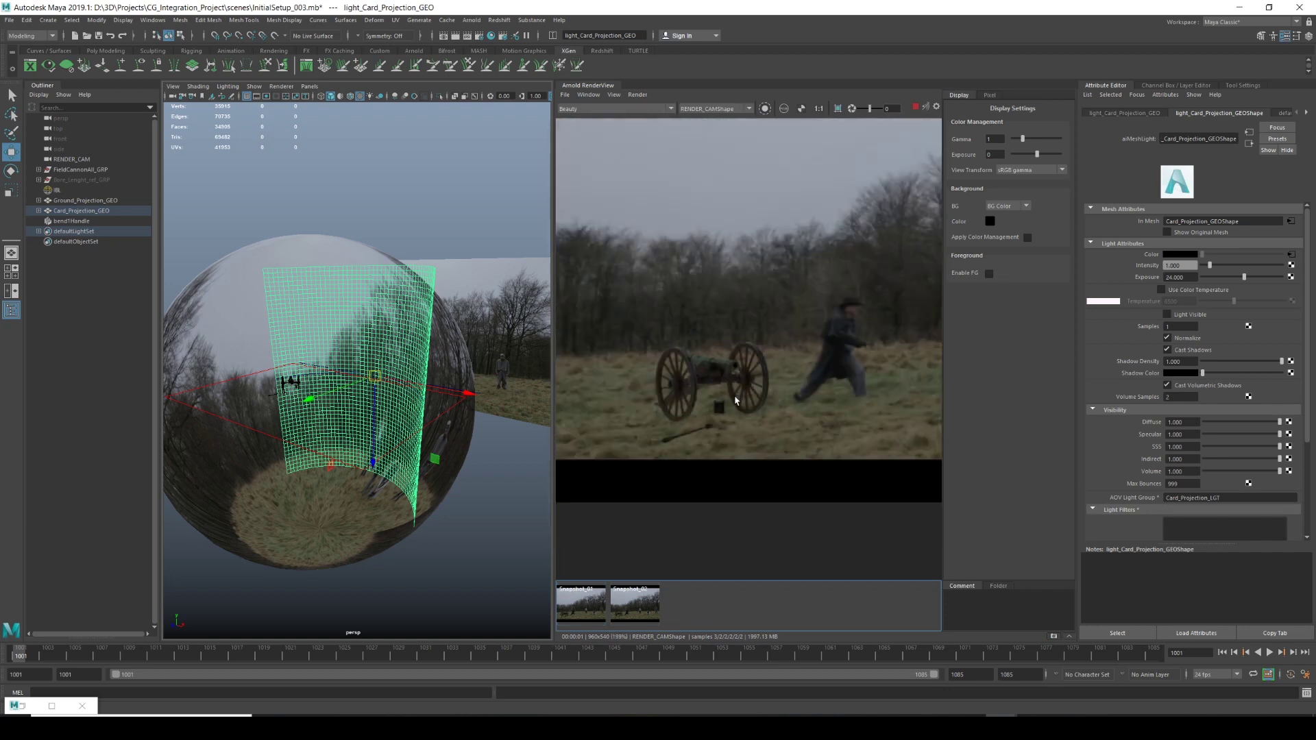
Store the current render as a new snapshot and stop the live render.
left_click(1053, 637)
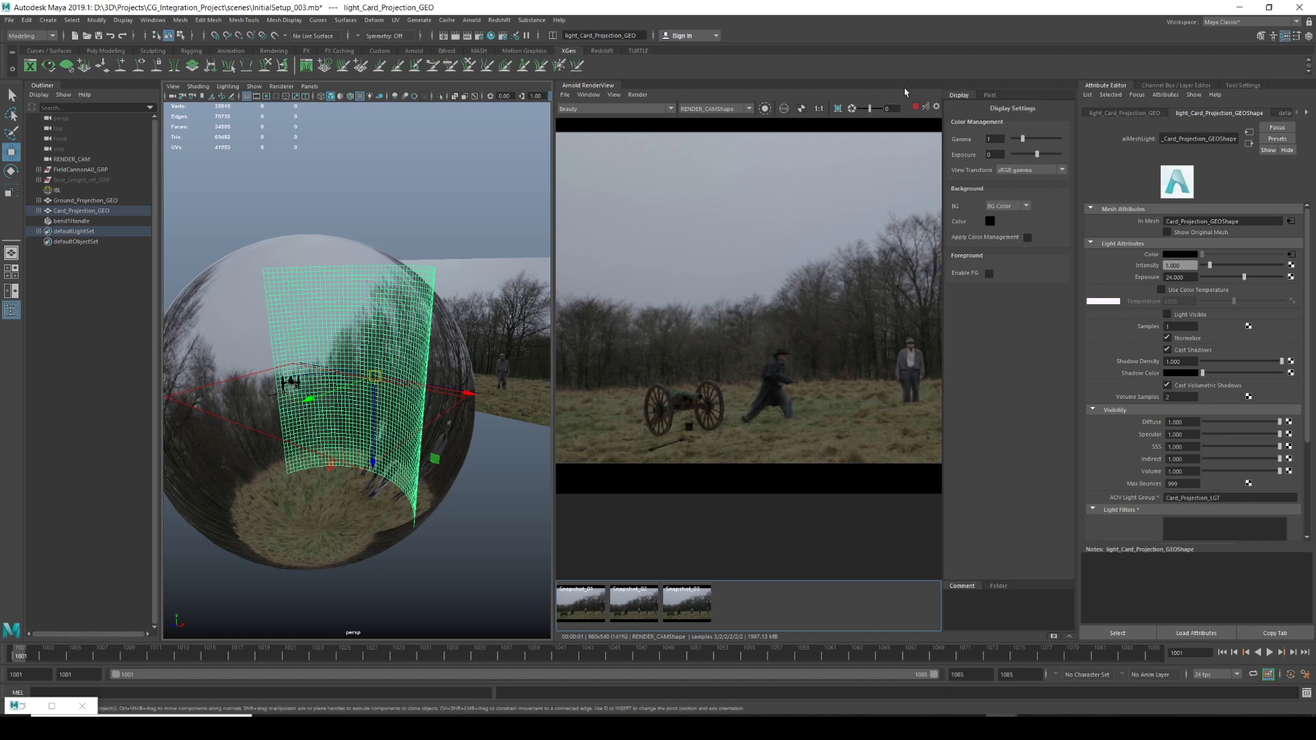
left_click(918, 107)
Clear the selection, create an Arnold area light and frame it in the perspective view.
scroll(348, 374, "down", 6)
left_click_drag(348, 374, 347, 401, "alt")
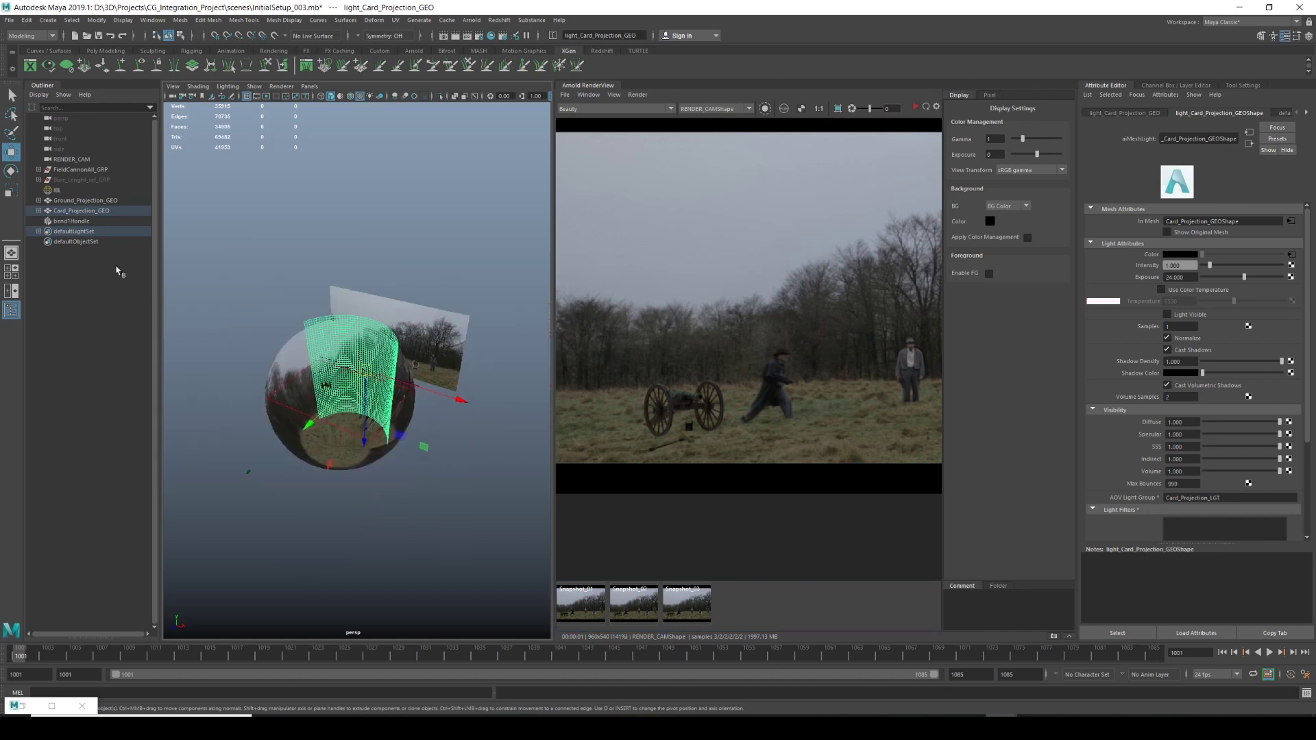
scroll(408, 326, "up", 5)
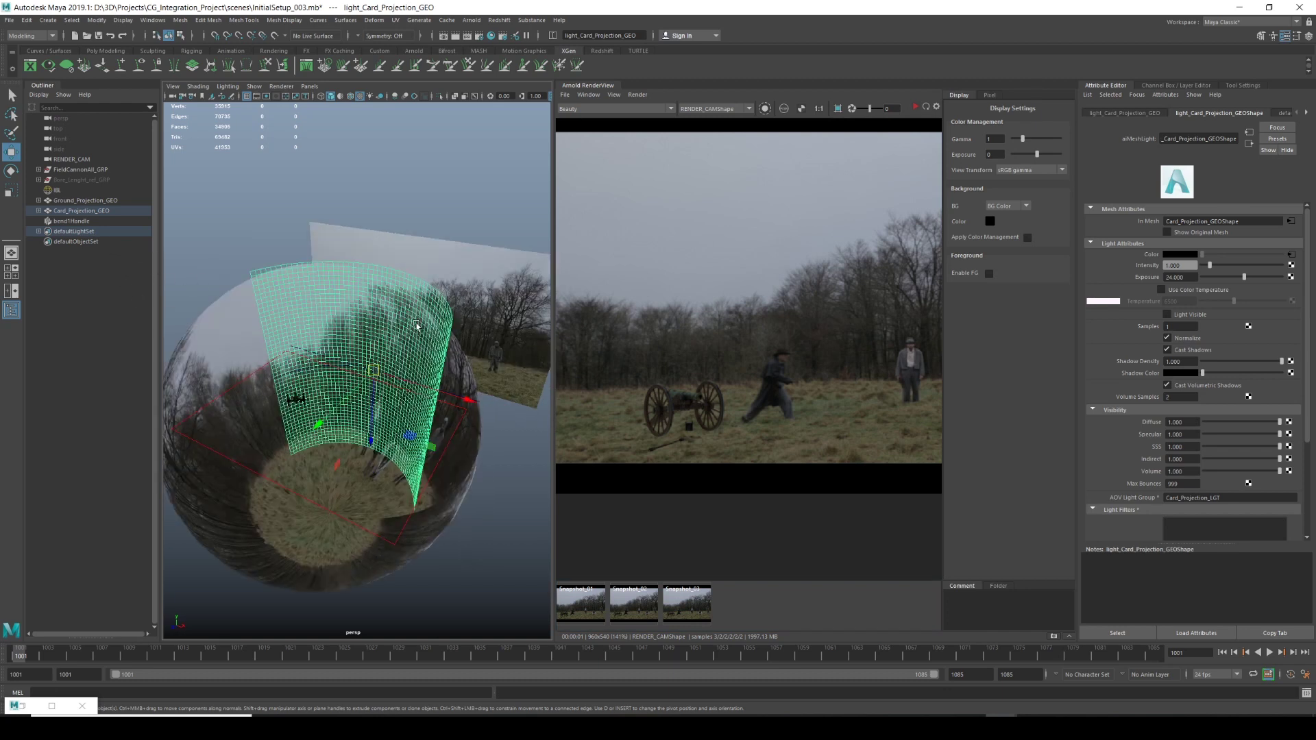
scroll(449, 386, "down", 6)
left_click(450, 442)
key("space")
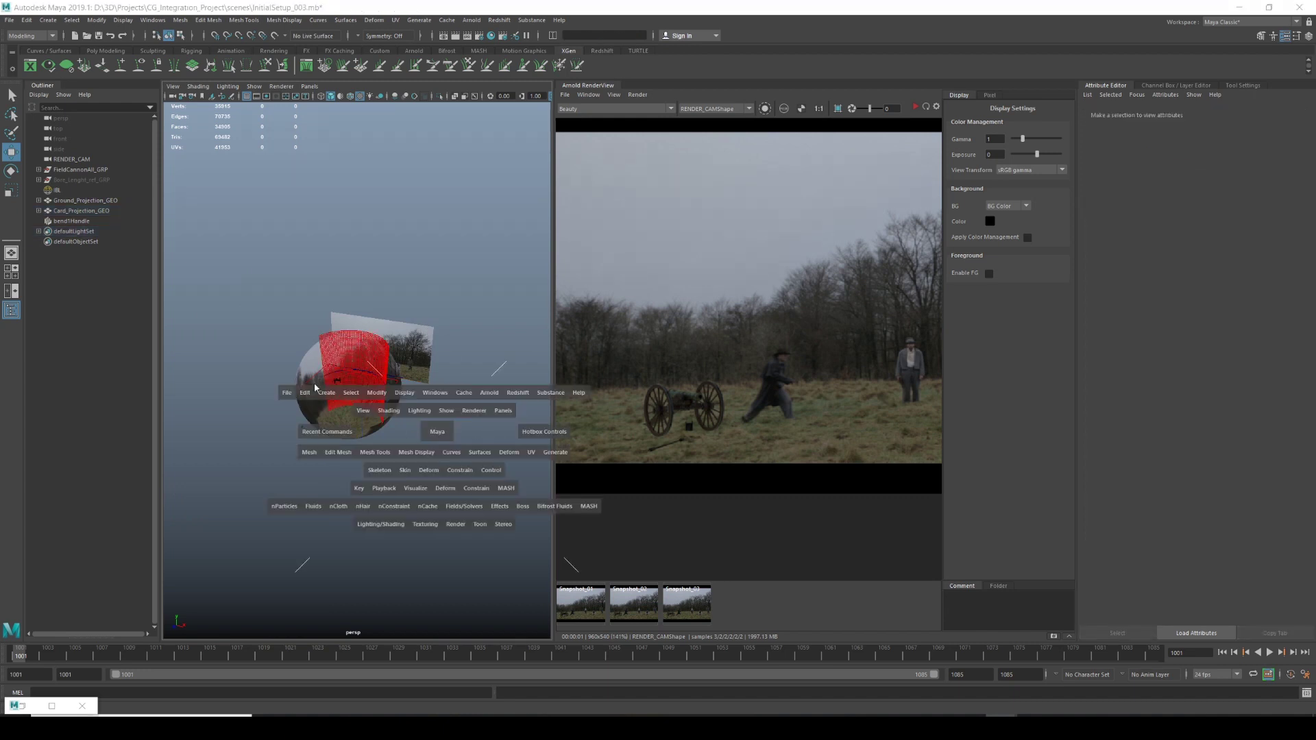
left_click(490, 394)
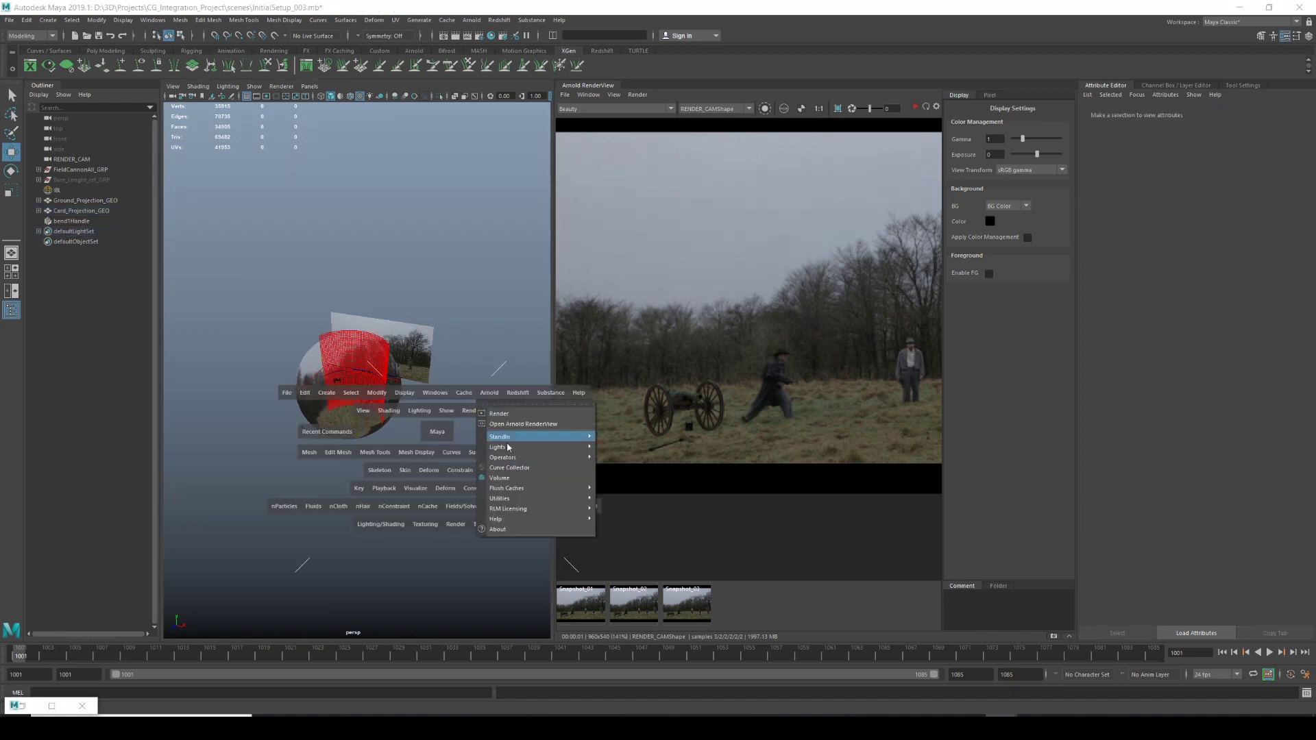
mouse_move(549, 447)
left_click(634, 455)
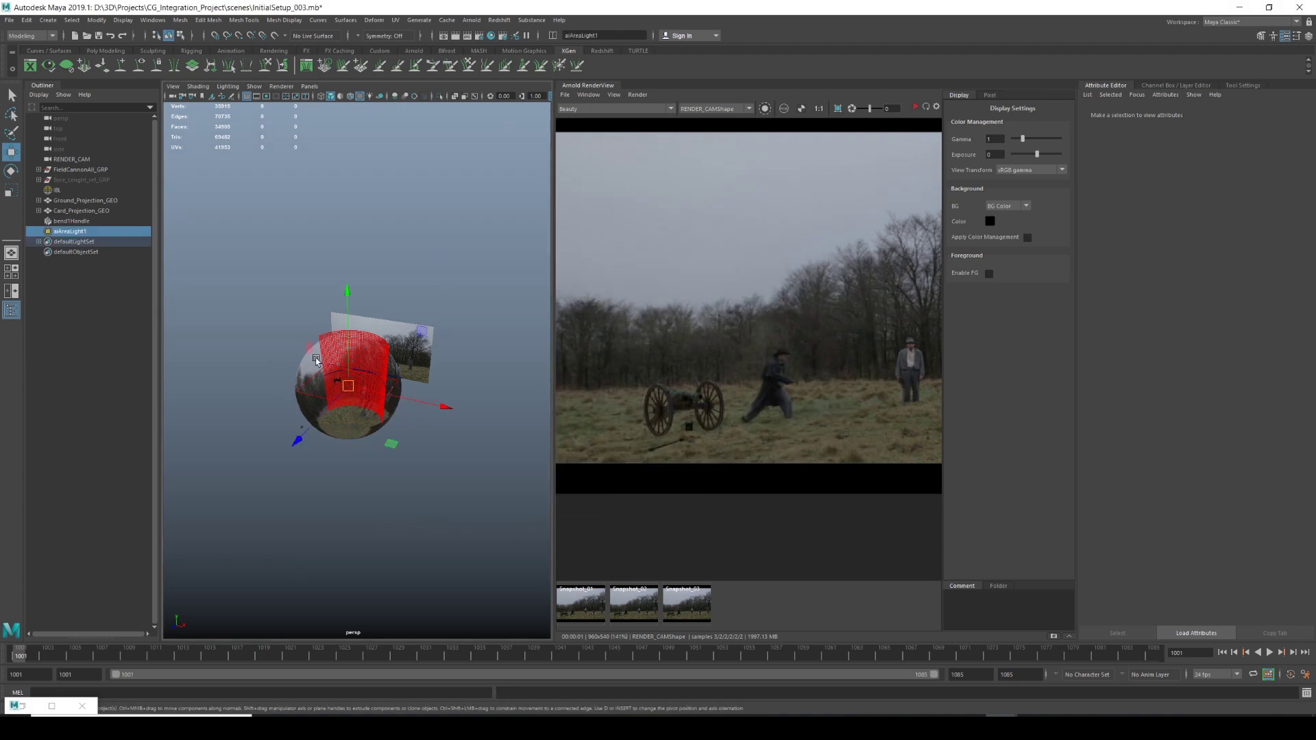
key("f")
Scale up the area light and move it back along its Z axis, away from the cannon.
left_click_drag(402, 353, 377, 327, "alt")
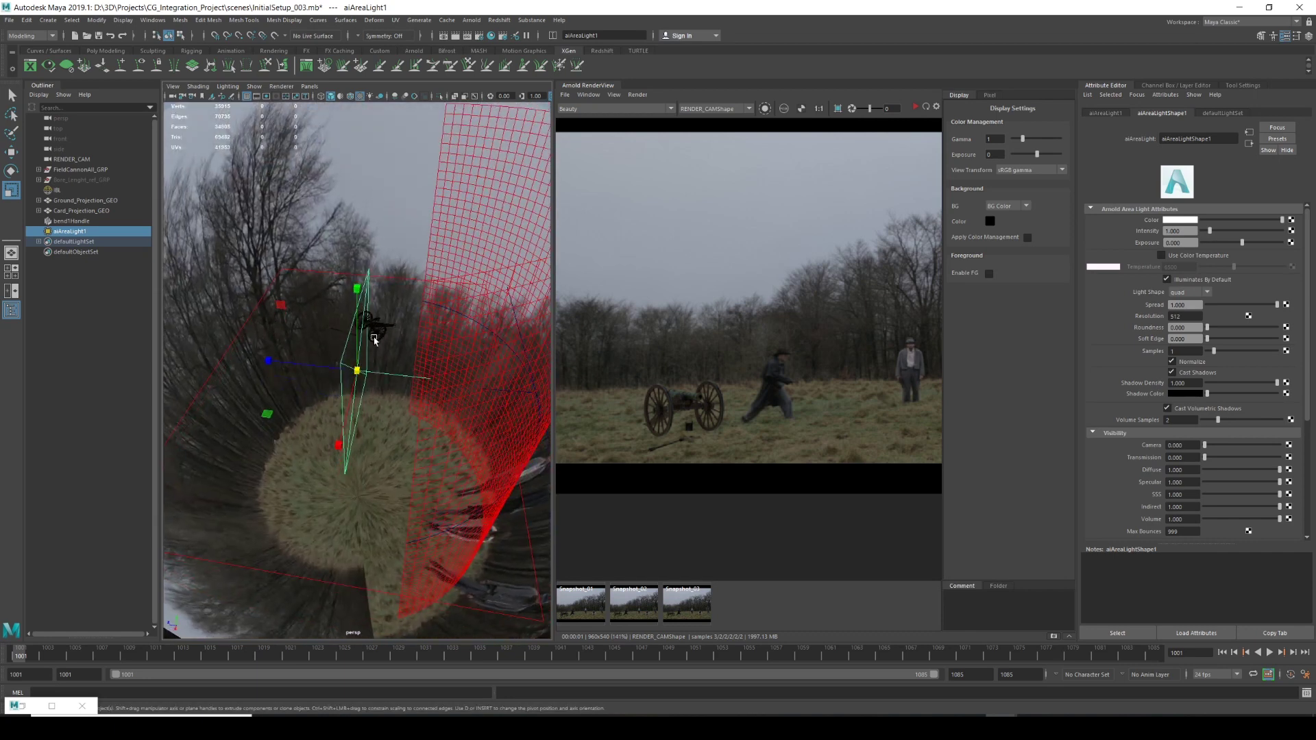
key("w")
scroll(371, 374, "up", 4)
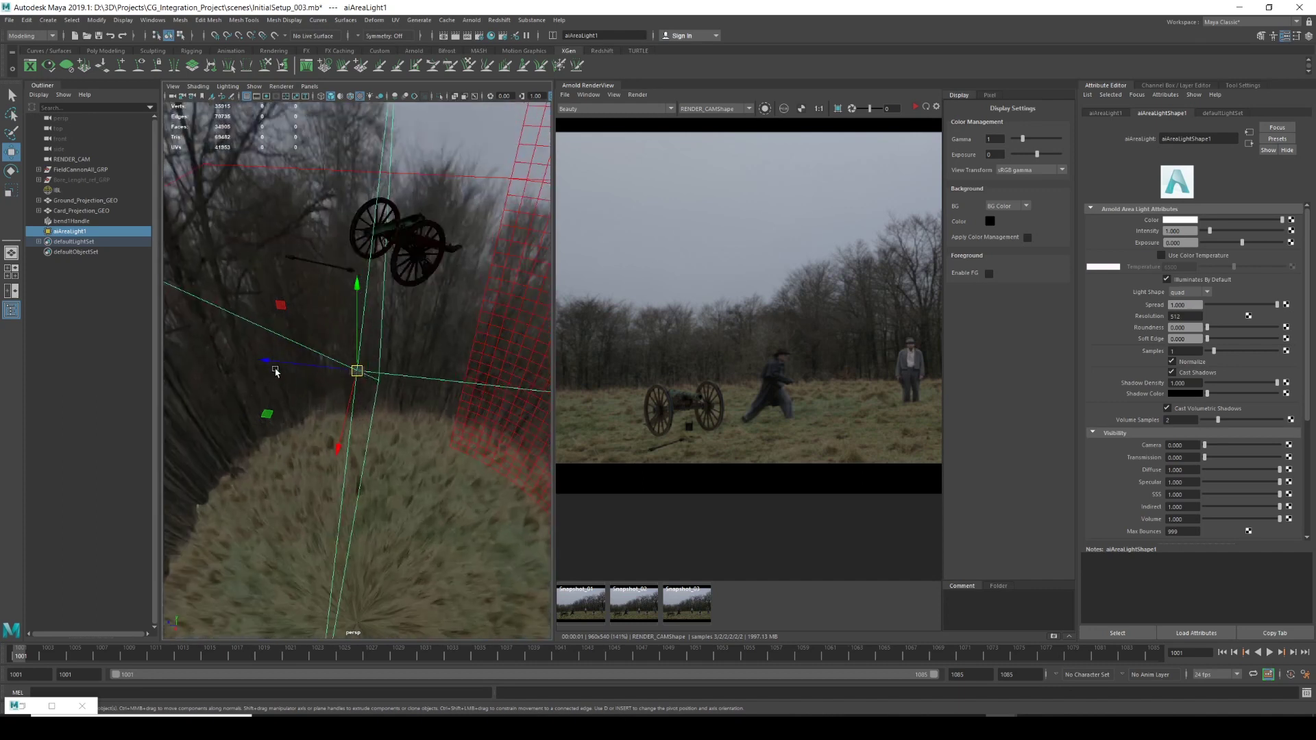
scroll(277, 367, "down", 3)
left_click_drag(309, 366, 136, 369)
left_click_drag(248, 392, 444, 366, "alt")
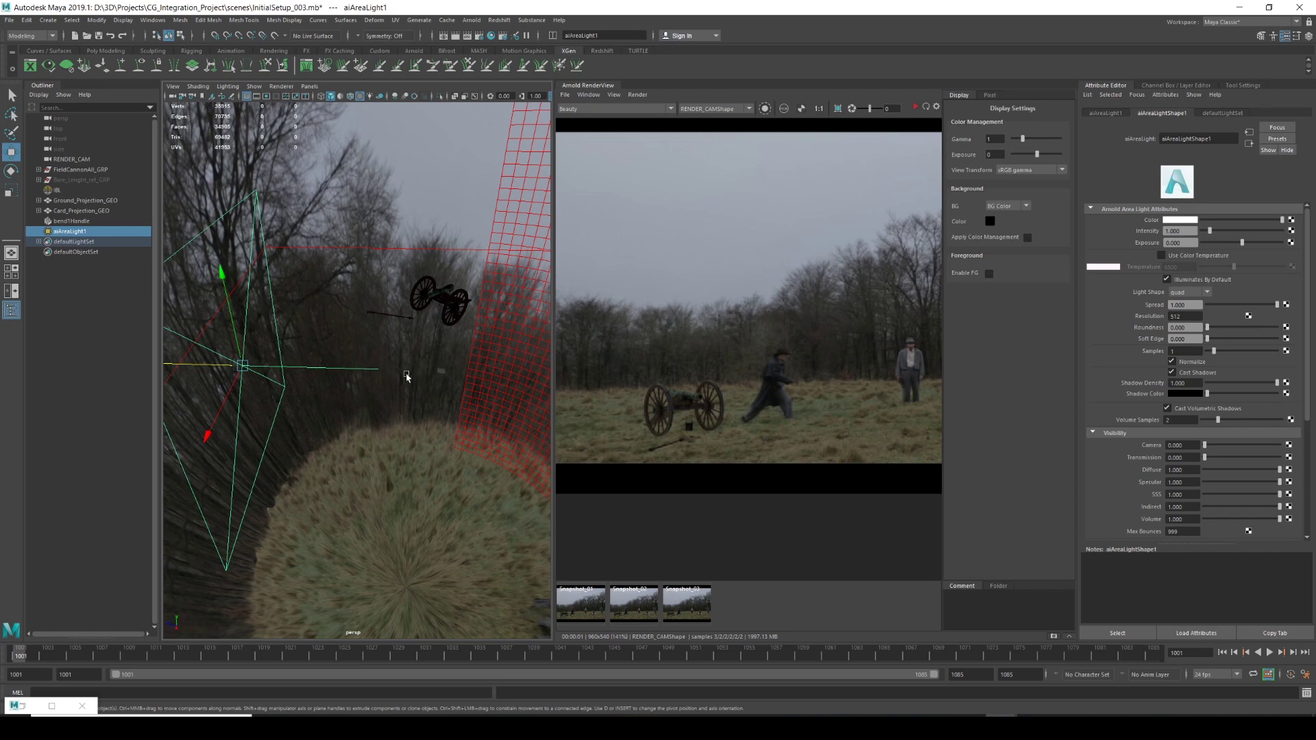
left_click_drag(308, 368, 329, 385, "alt")
Create a locator at the scene origin.
key("space")
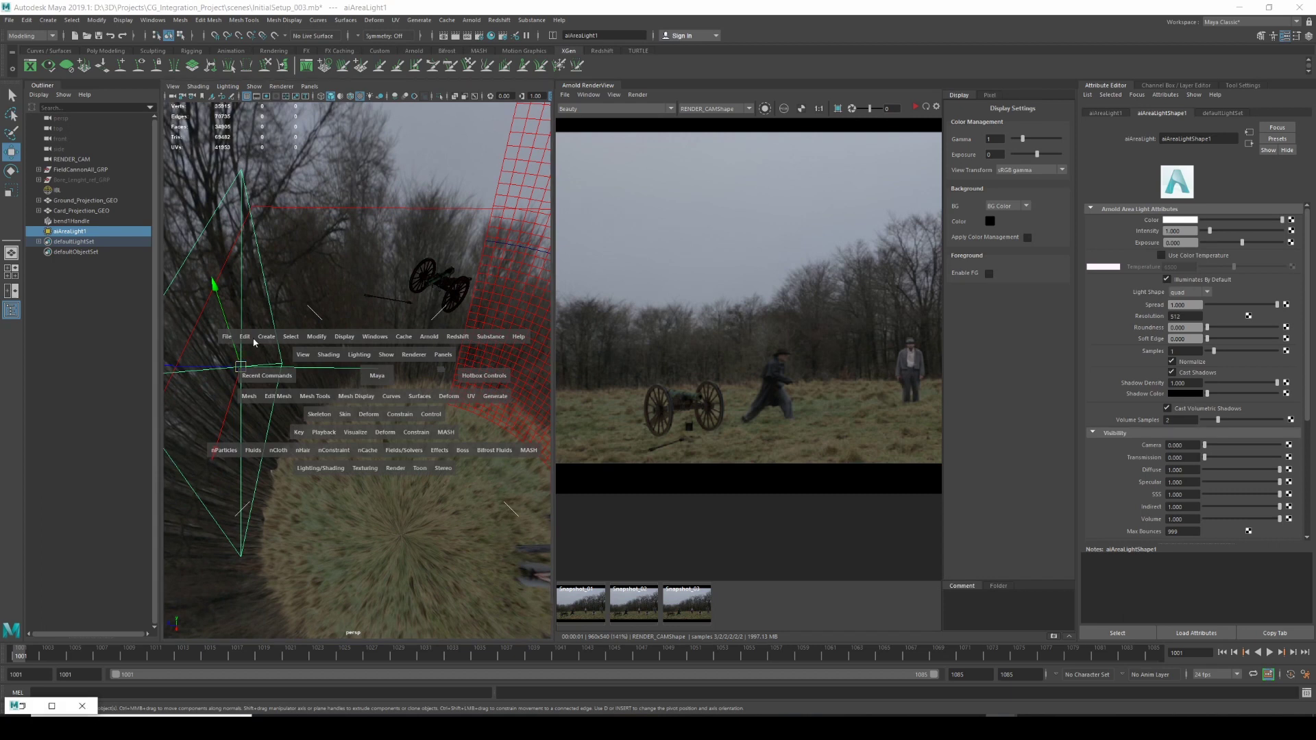
left_click(266, 345)
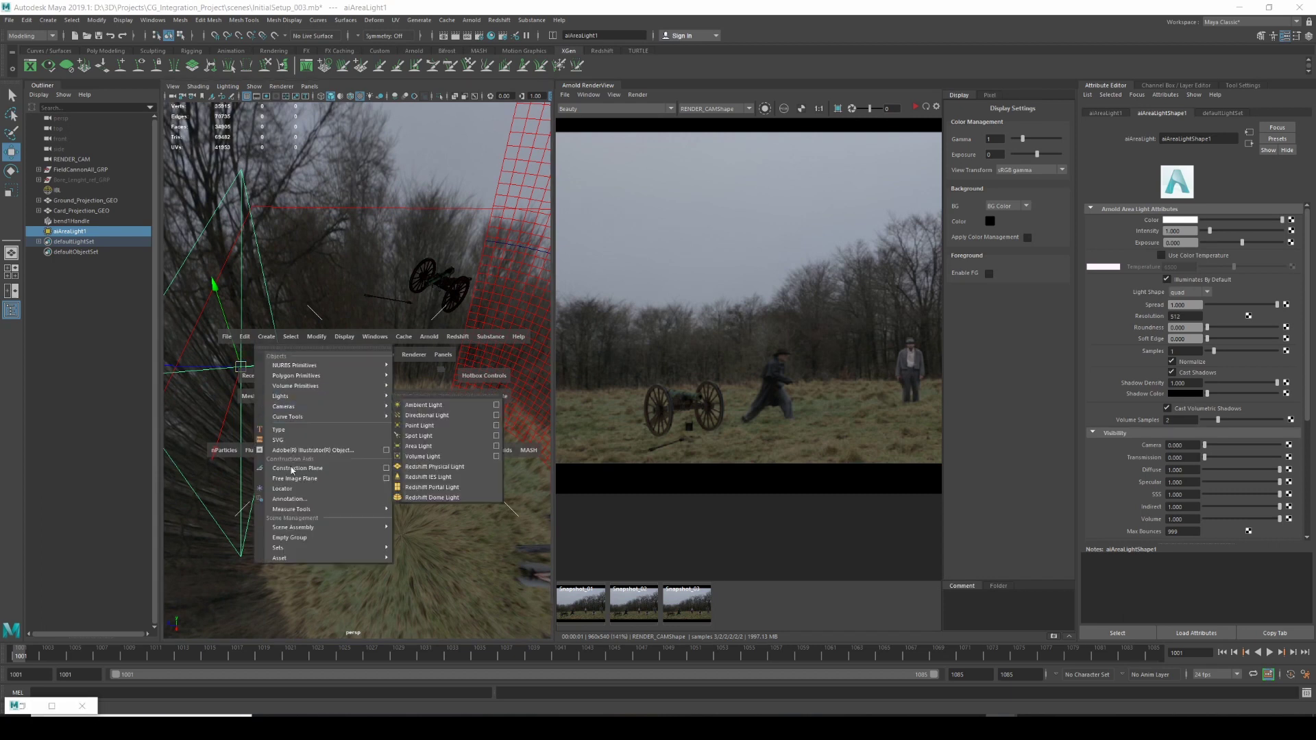
left_click(281, 489)
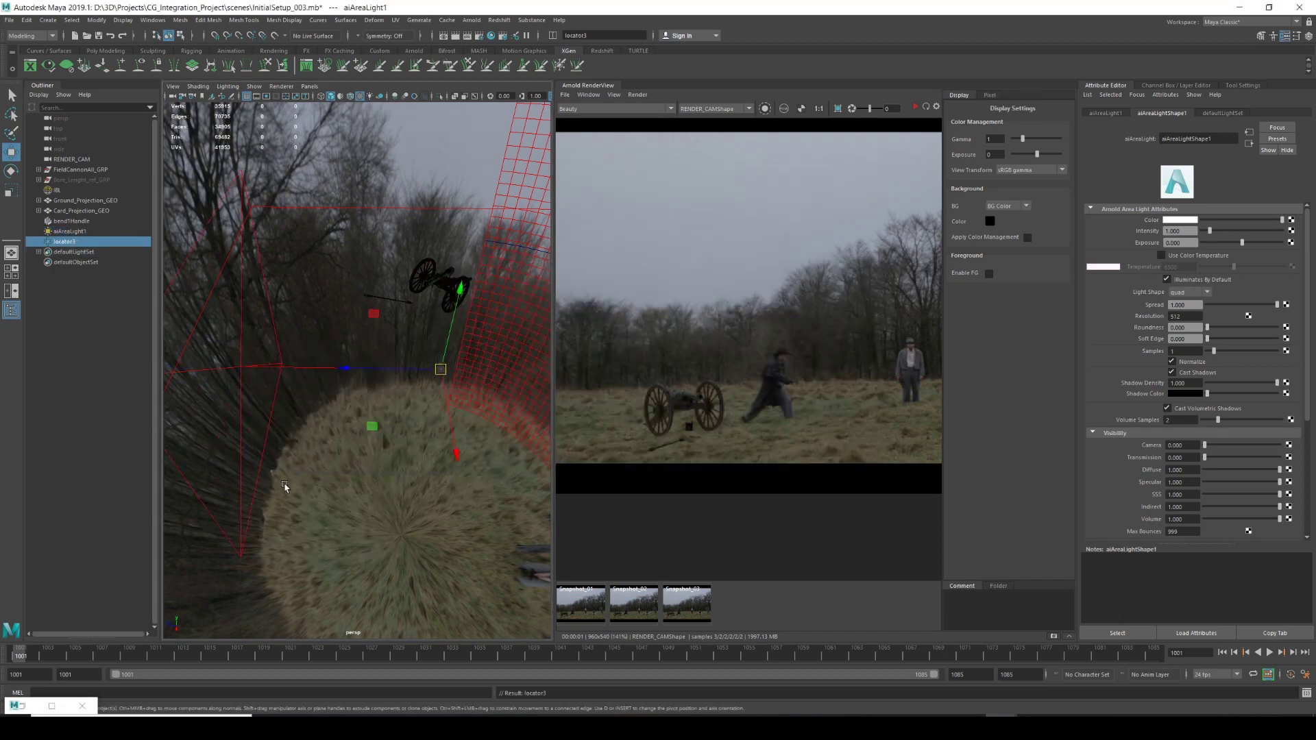
Rename the area light as KEY_LGT and the new locator as KEY_LGT_CONST.
left_click(71, 232)
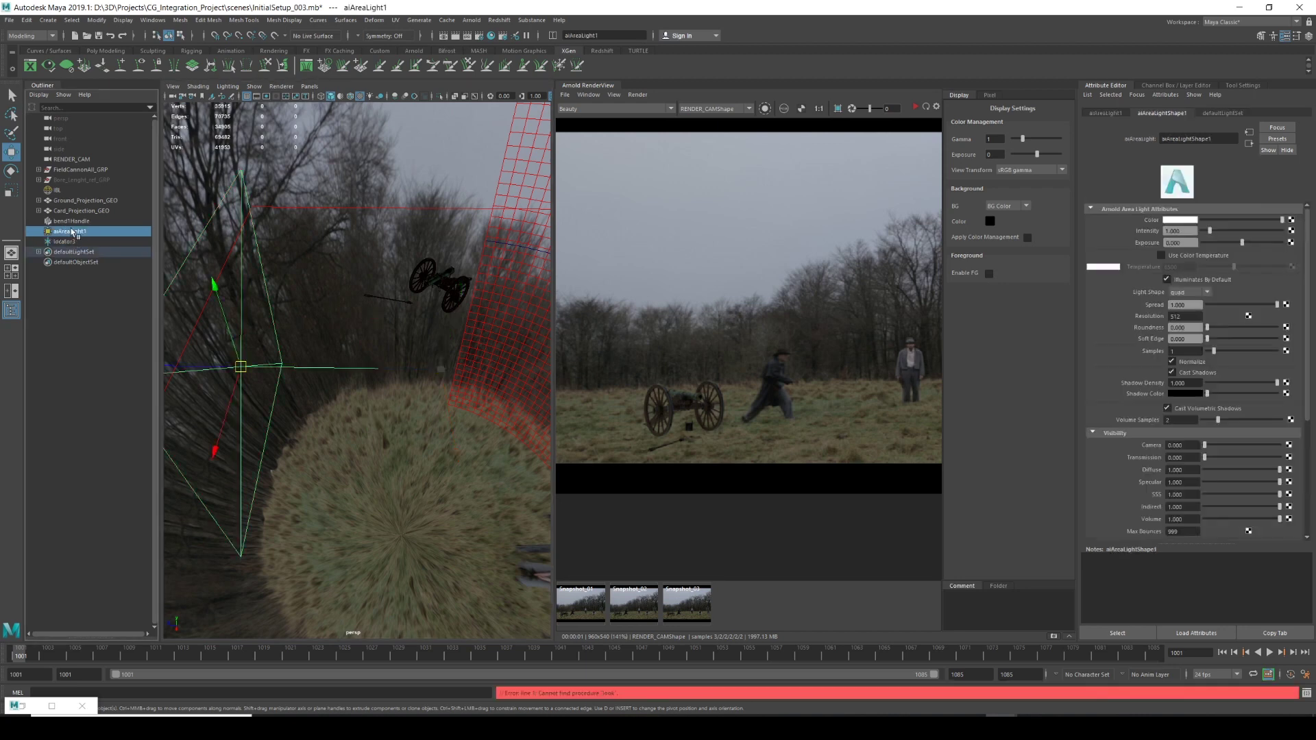
double_click(74, 232)
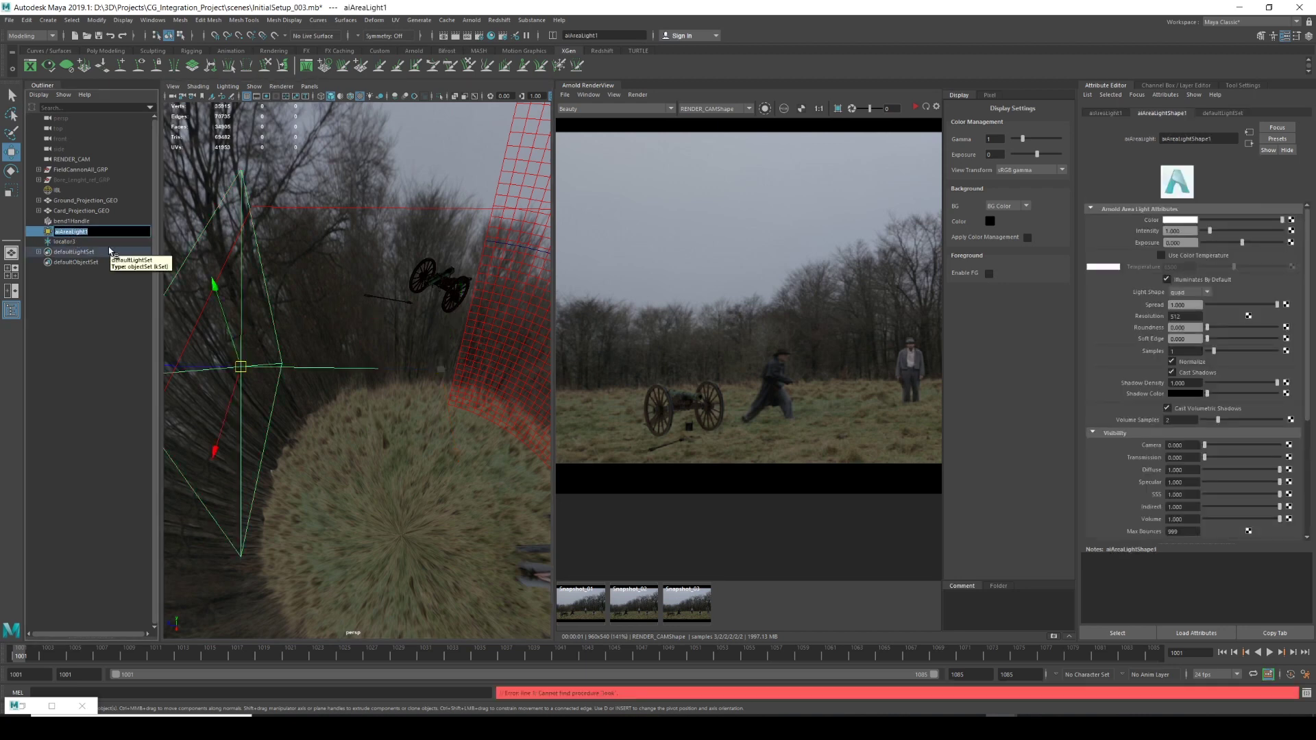
type("KeY_LGT")
key("Return")
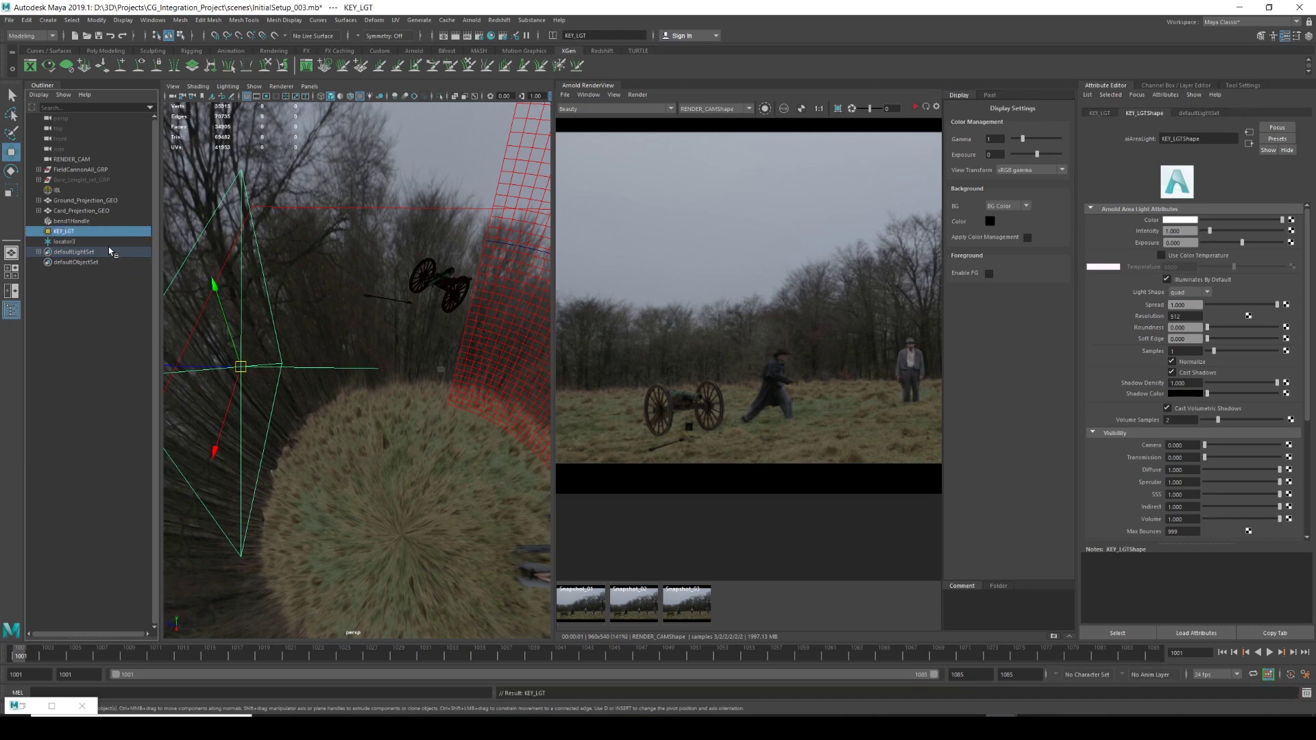
double_click(65, 241)
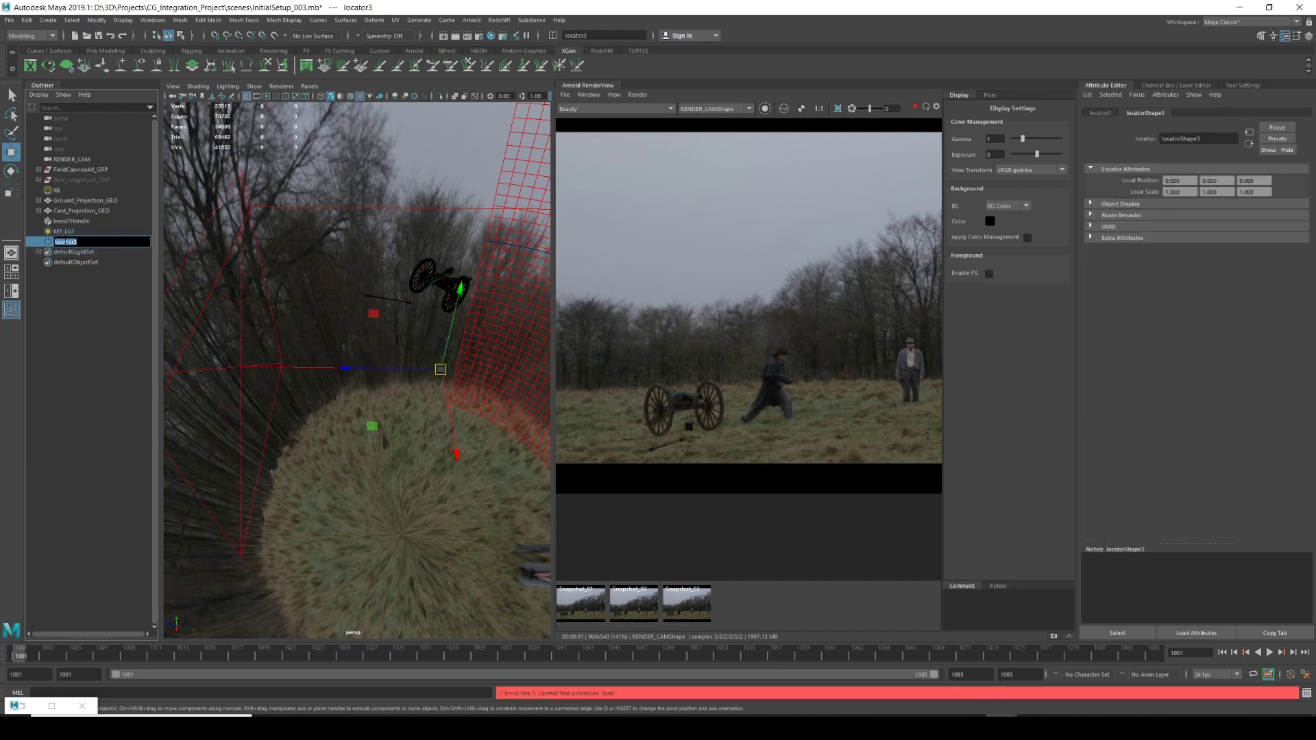
type("KEY_LGT_CONST")
key("Return")
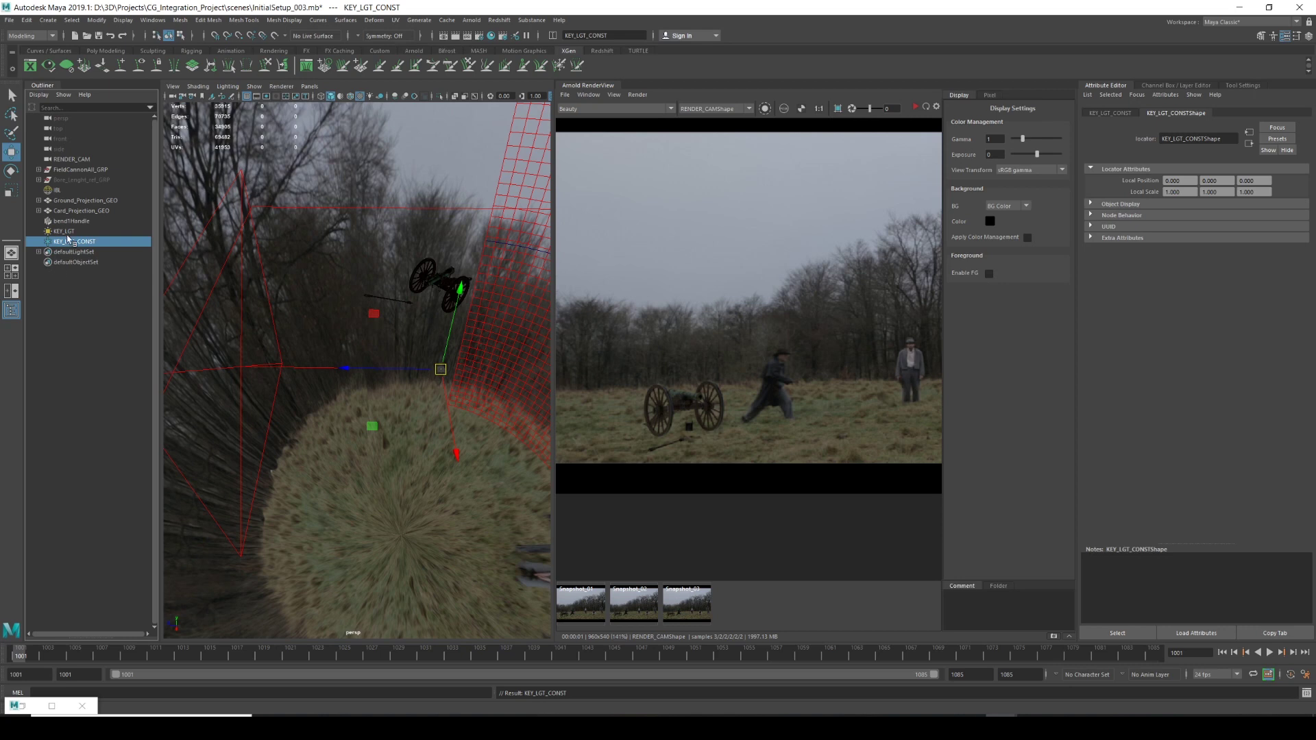
Aim-constrain KEY_LGT to the KEY_LGT_CONST locator with Maintain Offset on and all axes constrained.
left_click(66, 233)
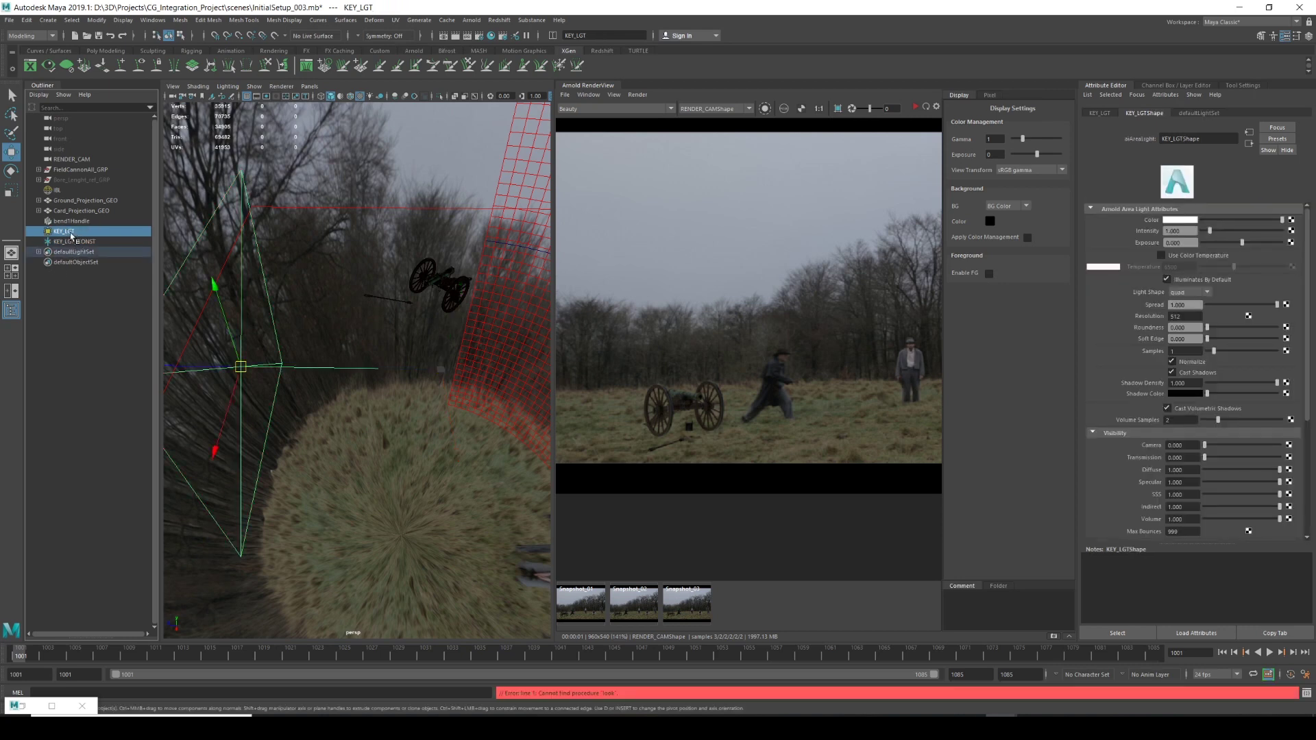
left_click(69, 242)
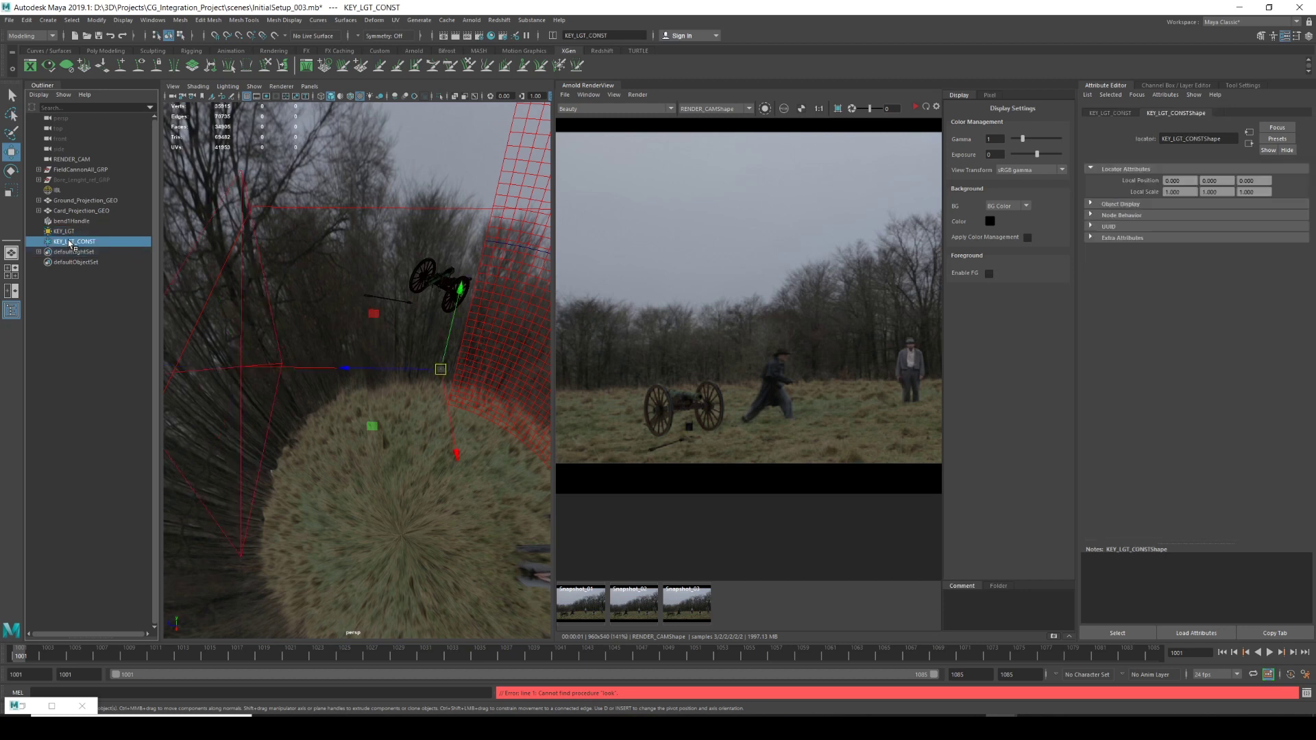
left_click(69, 233, "ctrl")
key("space")
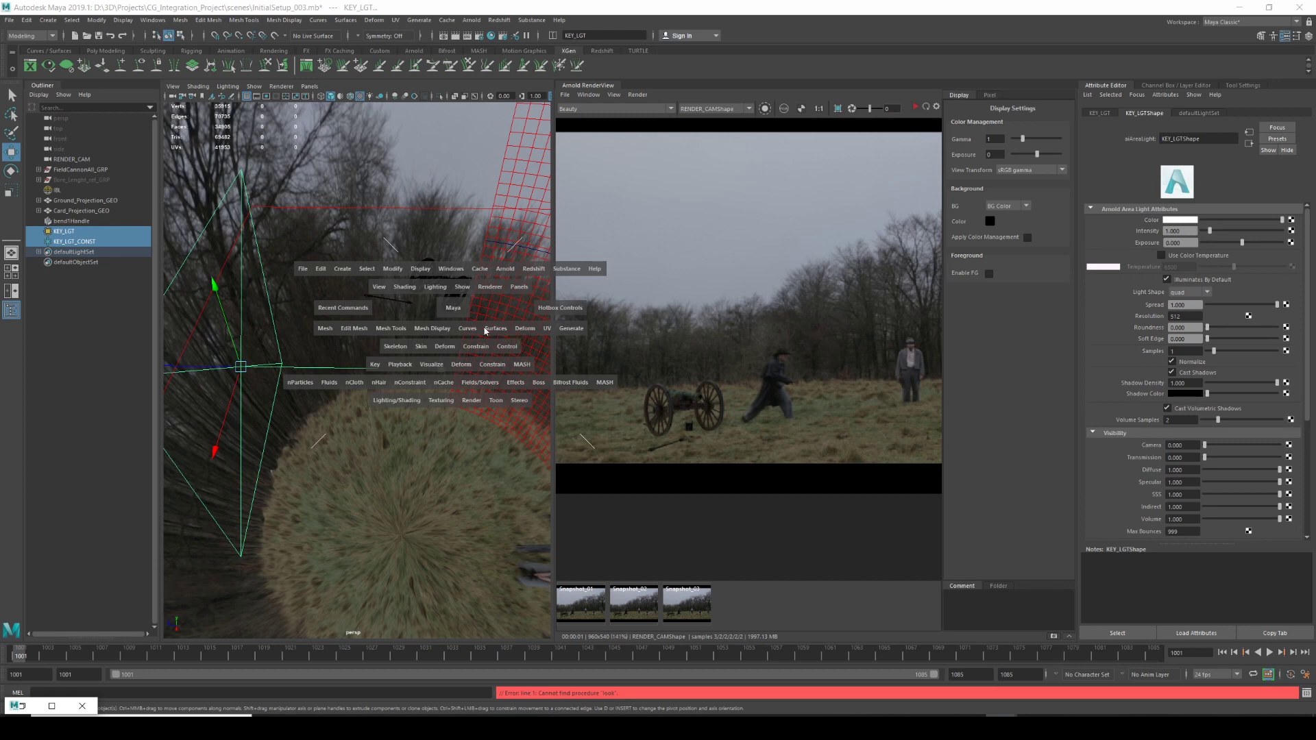
left_click(525, 329)
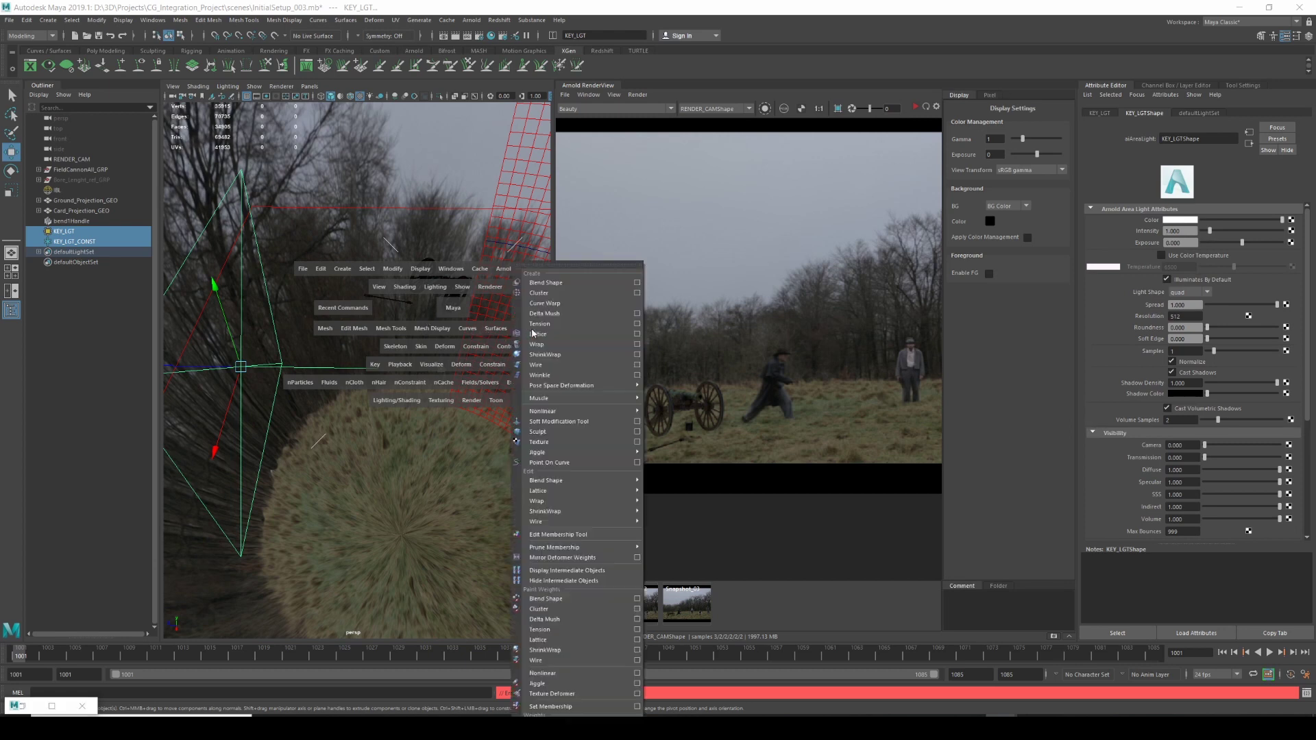
left_click_drag(495, 364, 593, 437)
left_click_drag(325, 140, 473, 189)
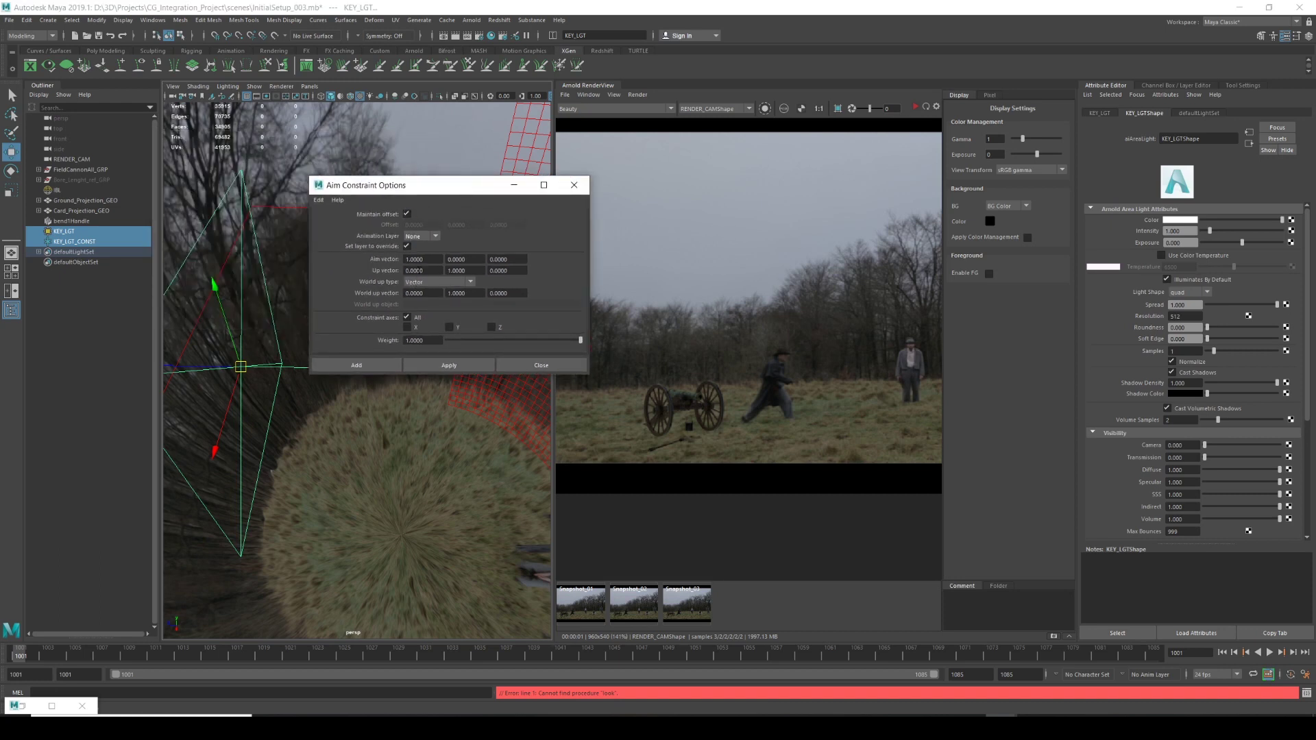
left_click(374, 368)
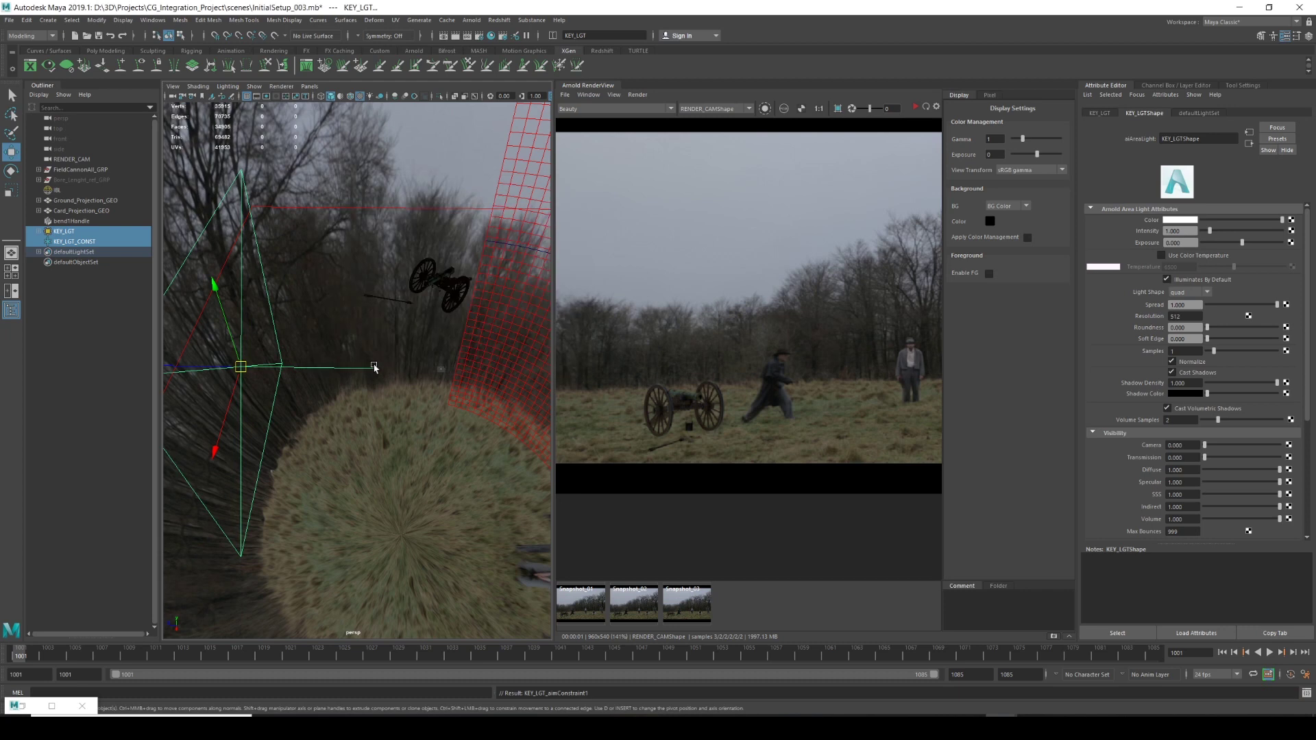
Move the KEY_LGT_CONST locator slightly to test how the key light's aim follows it.
left_click(74, 242)
mouse_move(439, 376)
left_mouse_down()
mouse_move(418, 424)
mouse_move(432, 252)
mouse_move(398, 430)
mouse_move(378, 260)
mouse_move(442, 408)
mouse_move(329, 295)
mouse_move(489, 377)
mouse_move(425, 408)
mouse_move(441, 370)
left_mouse_up()
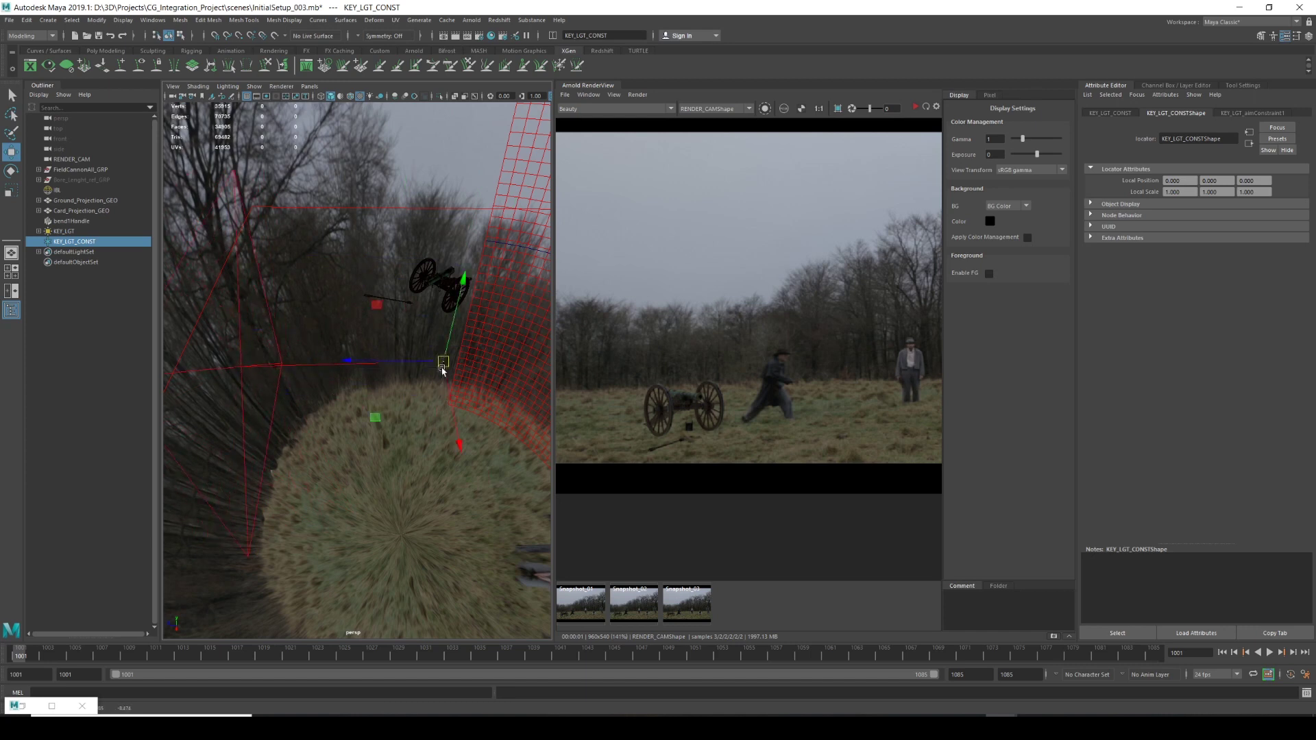
left_click_drag(311, 329, 336, 293, "alt")
scroll(401, 332, "down", 5)
scroll(401, 332, "up", 5)
left_click_drag(218, 329, 268, 281)
scroll(275, 280, "down", 5)
Raise KEY_LGT high above the cannon, near the upper edge of the dome sphere.
left_click(63, 231)
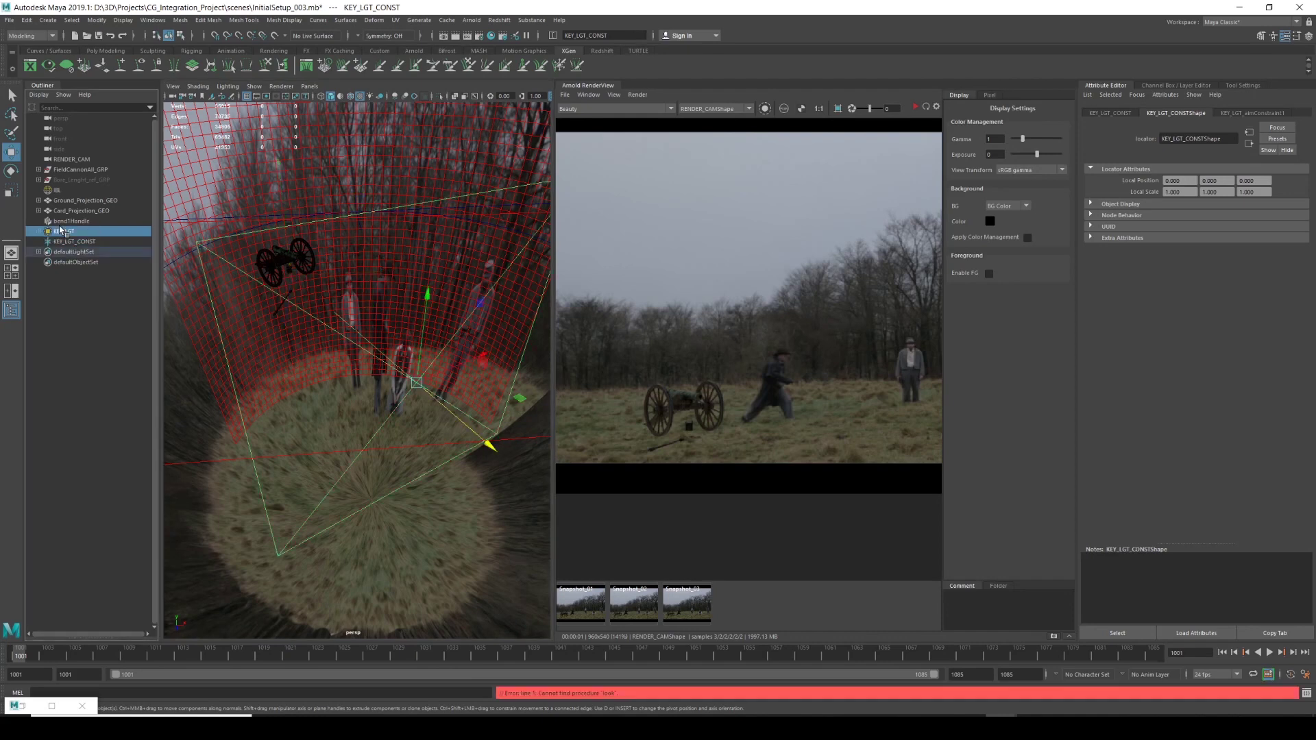
key("f")
left_click_drag(360, 214, 214, 252)
left_click_drag(302, 300, 351, 338, "alt")
middle_click_drag(351, 338, 347, 356, "alt")
left_click_drag(356, 350, 441, 336, "alt")
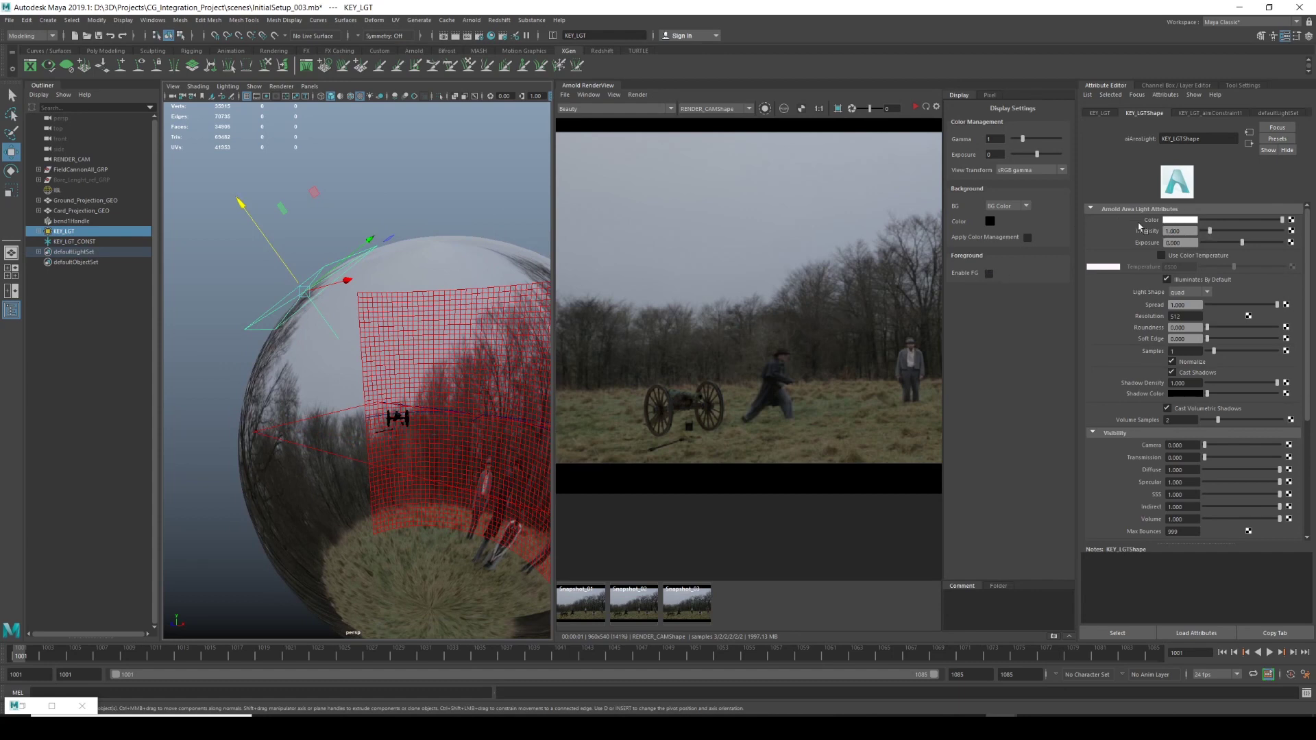
Set the key light's color by sampling the grey sky in the render.
left_click(1180, 220)
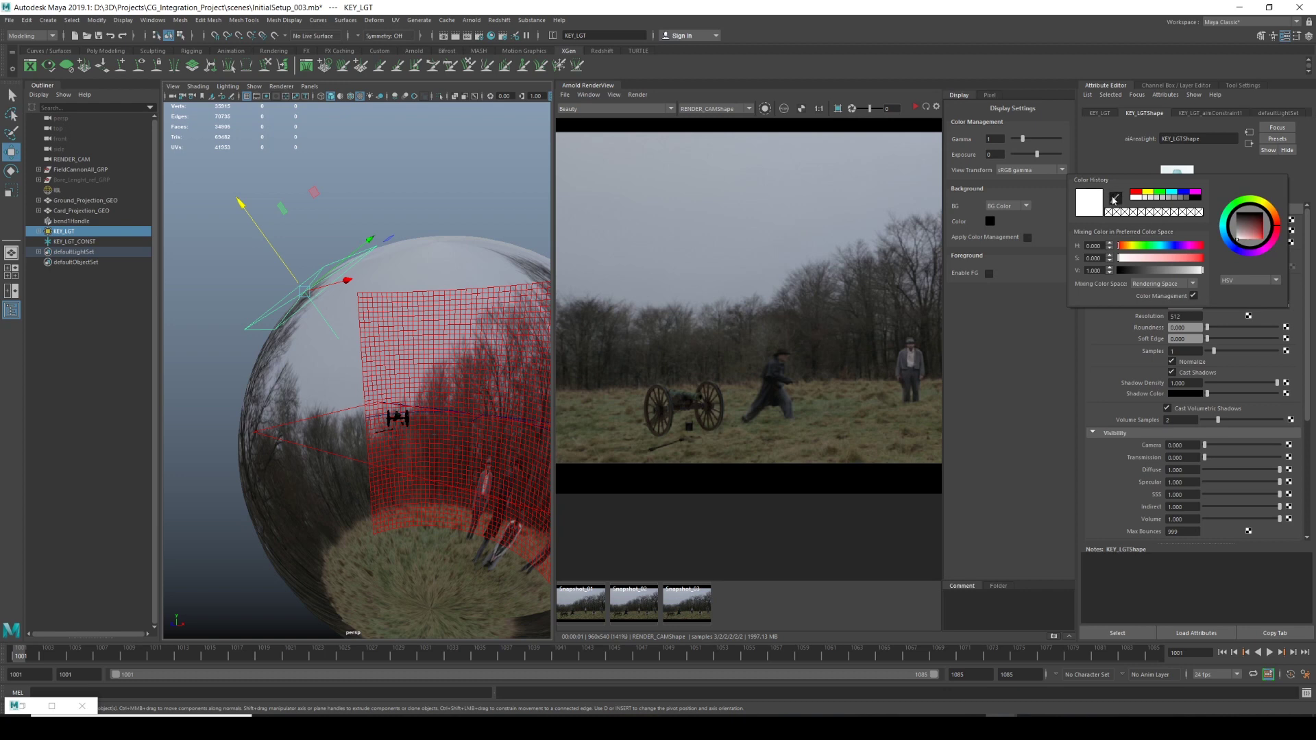
left_click(1116, 201)
left_click(672, 166)
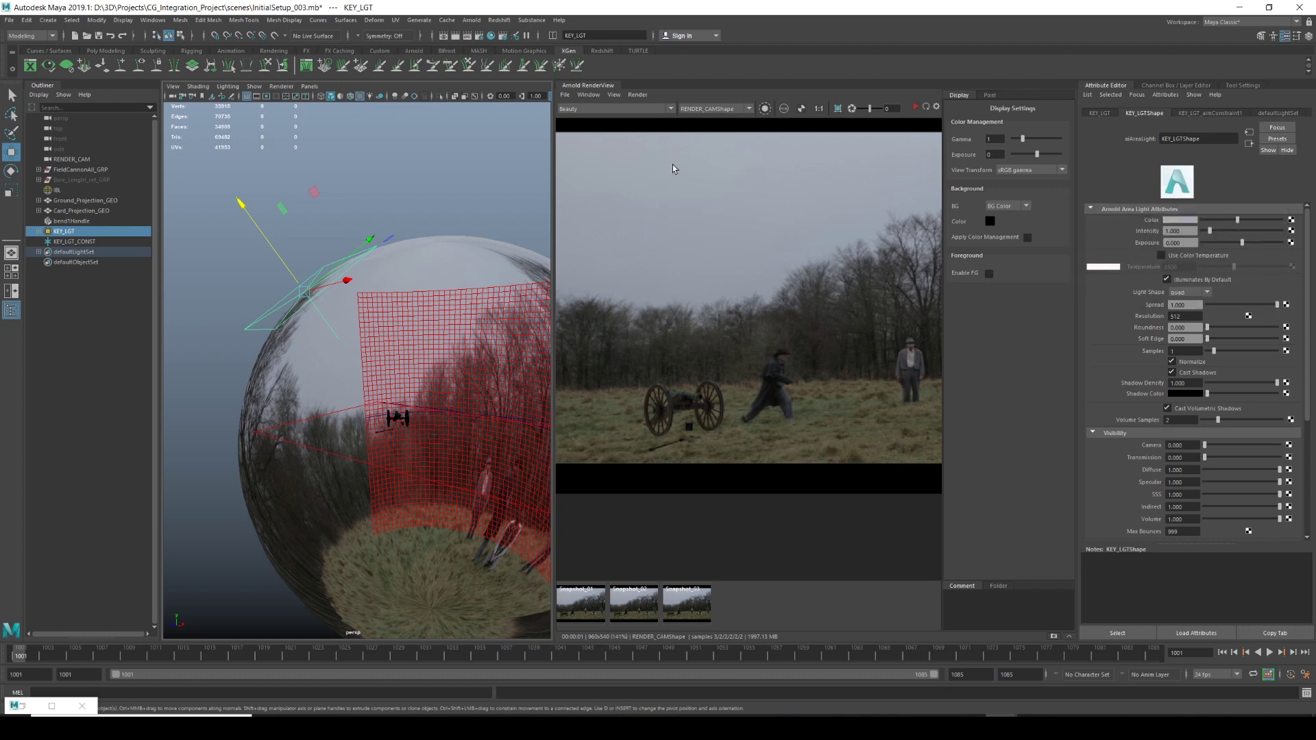
Fine-tune the key light's height above the cannon and store the current render as another snapshot.
mouse_move(376, 312)
left_mouse_down("alt")
mouse_move(341, 327)
mouse_move(309, 376)
mouse_move(370, 343)
mouse_move(380, 298)
left_mouse_up("alt")
left_click_drag(373, 245, 372, 249)
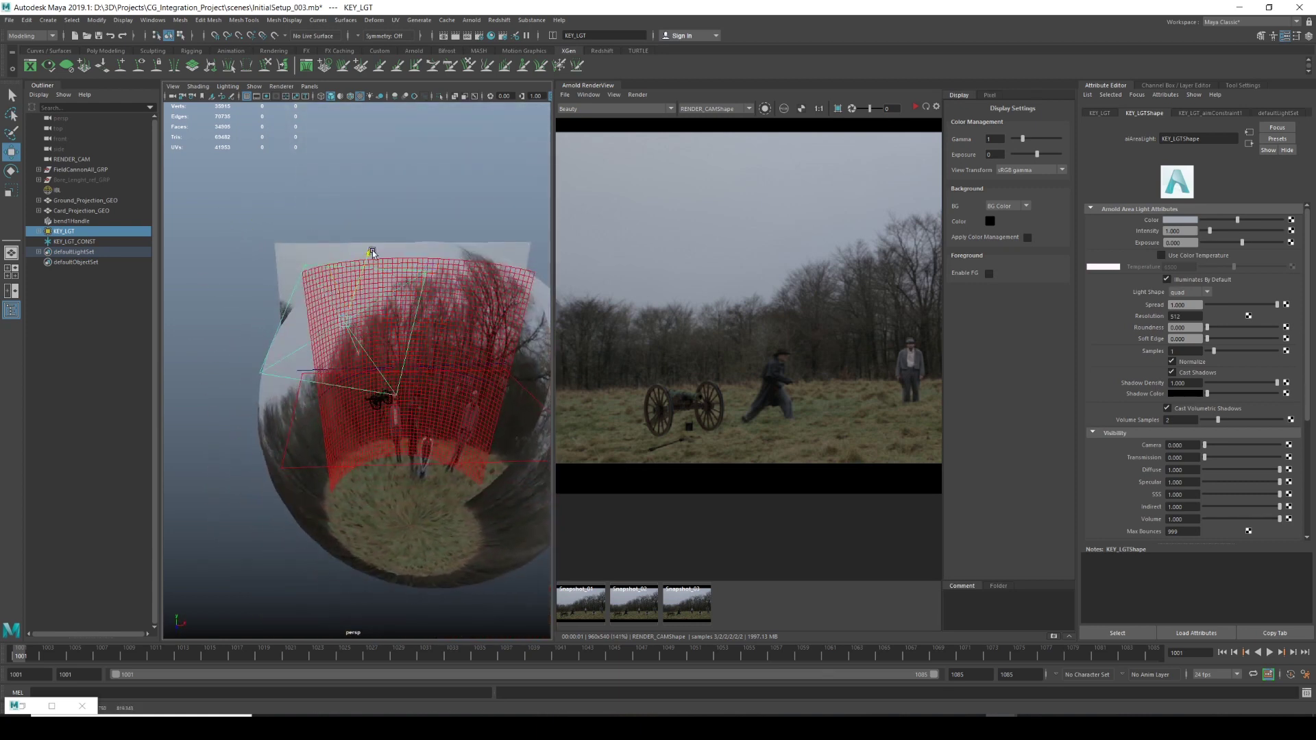
left_click(1060, 639)
Set the AOV light group of KEY_LGT to KEY_LGT.
mouse_move(409, 430)
left_mouse_down("alt")
mouse_move(414, 415)
mouse_move(394, 420)
left_mouse_up("alt")
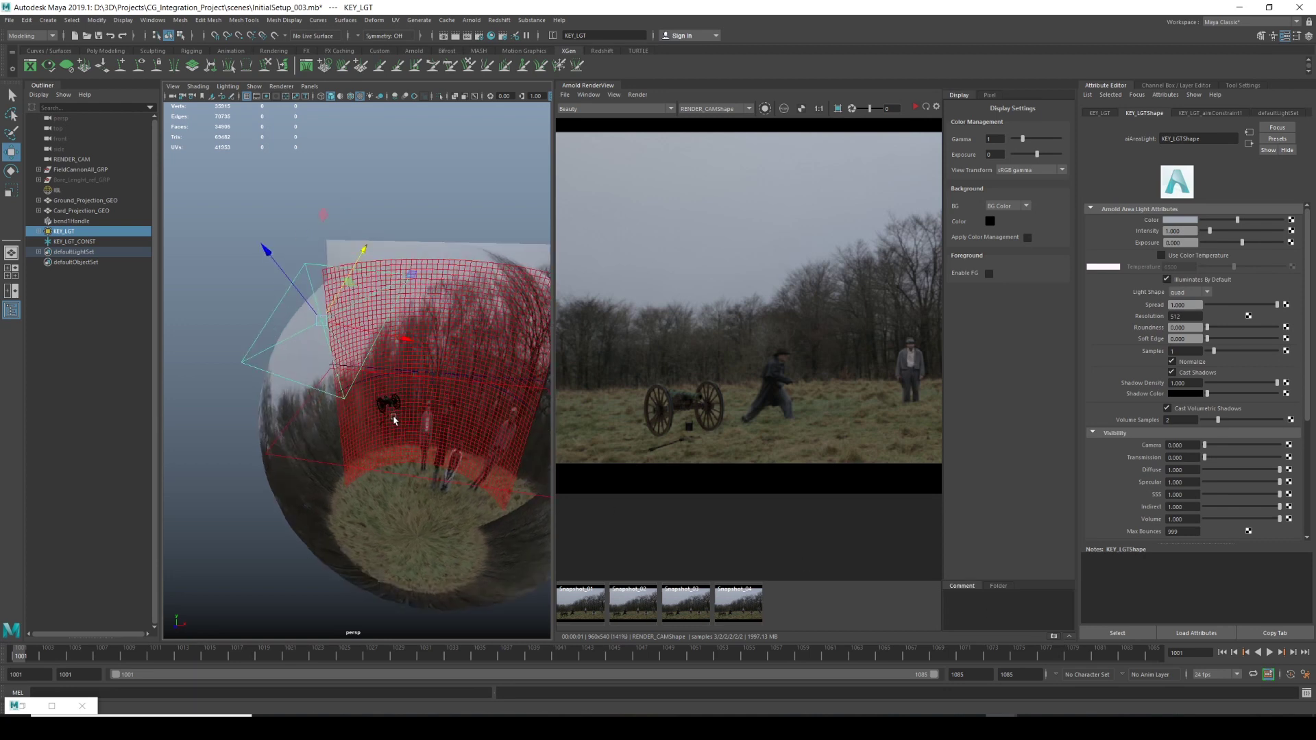
scroll(1132, 485, "down", 5)
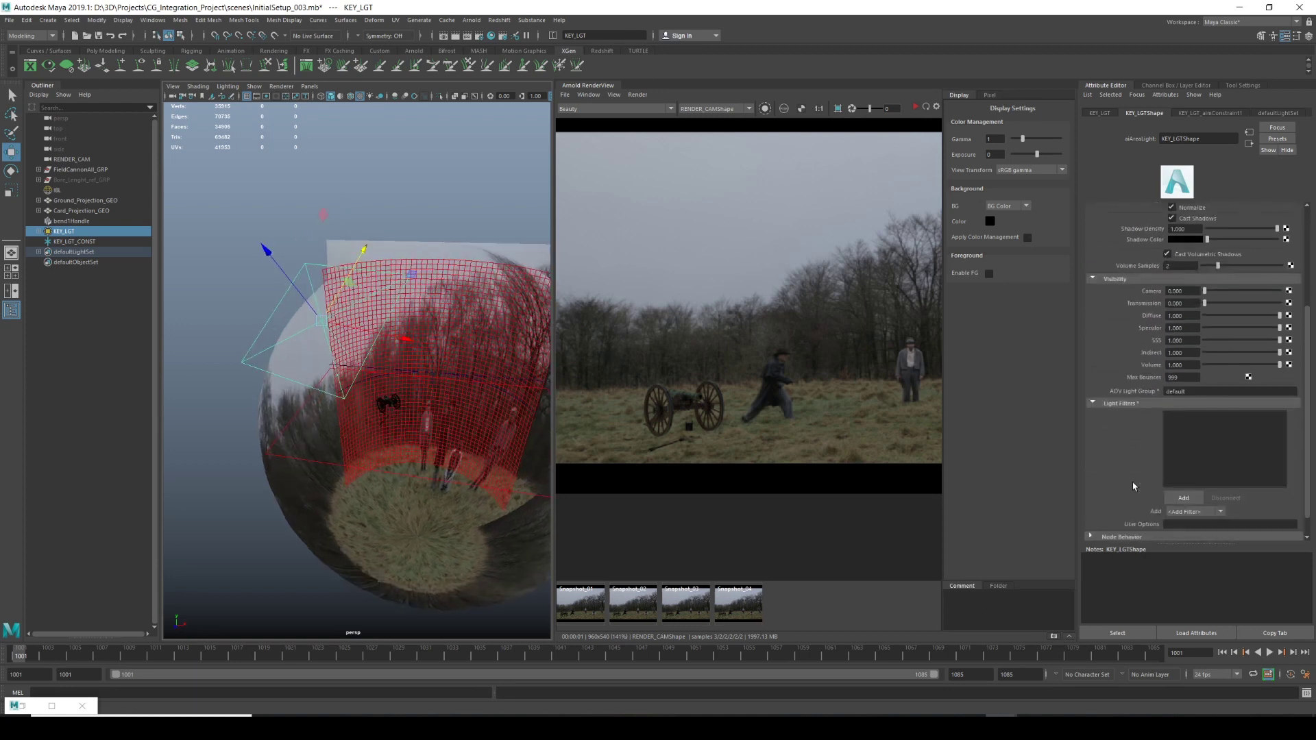
double_click(1218, 393)
type("KEY_LGT")
key("Return")
left_click_drag(473, 347, 438, 357, "alt")
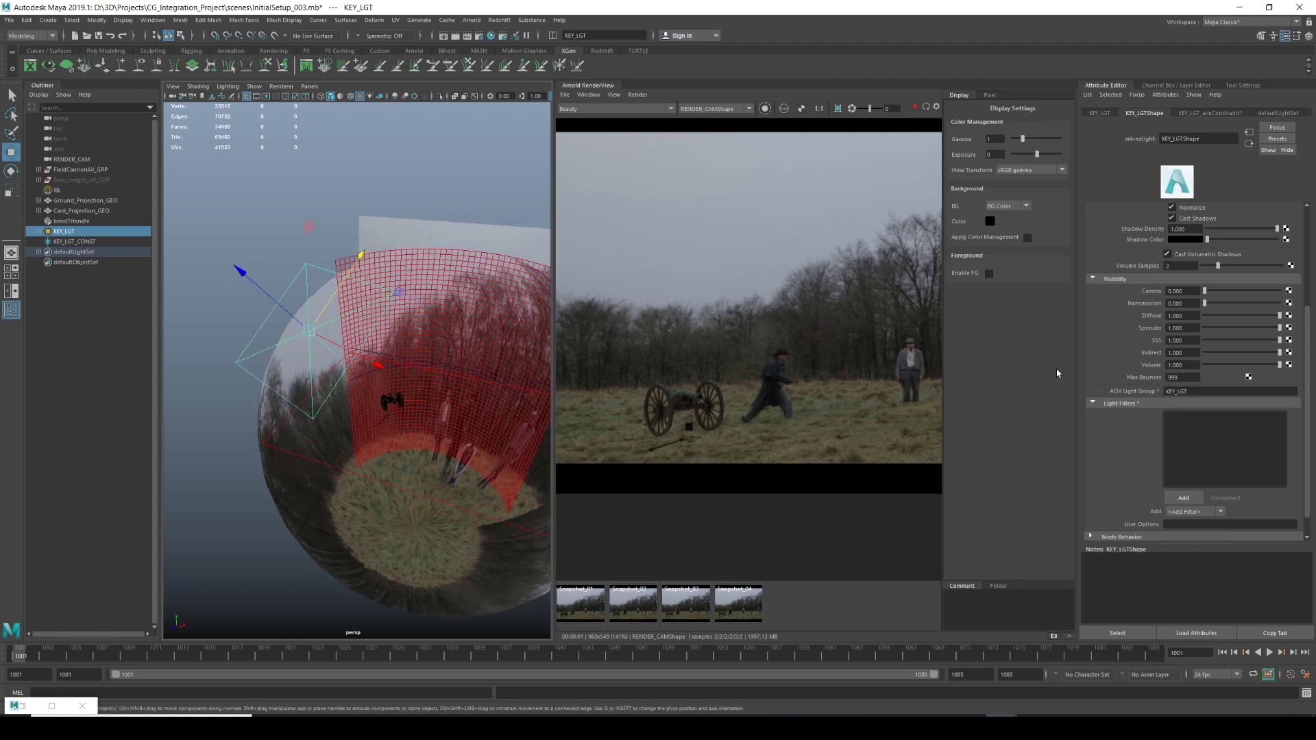
left_click_drag(1222, 393, 1131, 389)
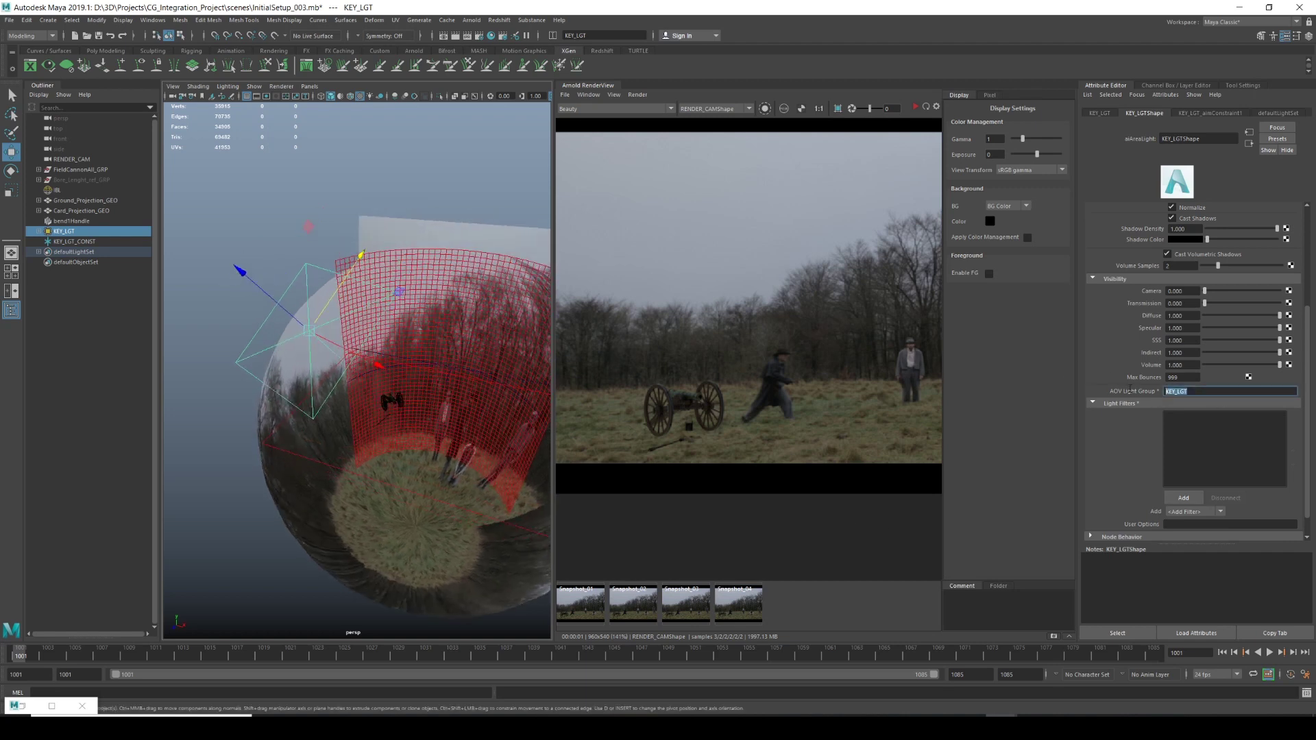
left_click(1200, 391)
mouse_move(394, 406)
left_mouse_down("alt")
mouse_move(366, 418)
mouse_move(386, 394)
left_mouse_up("alt")
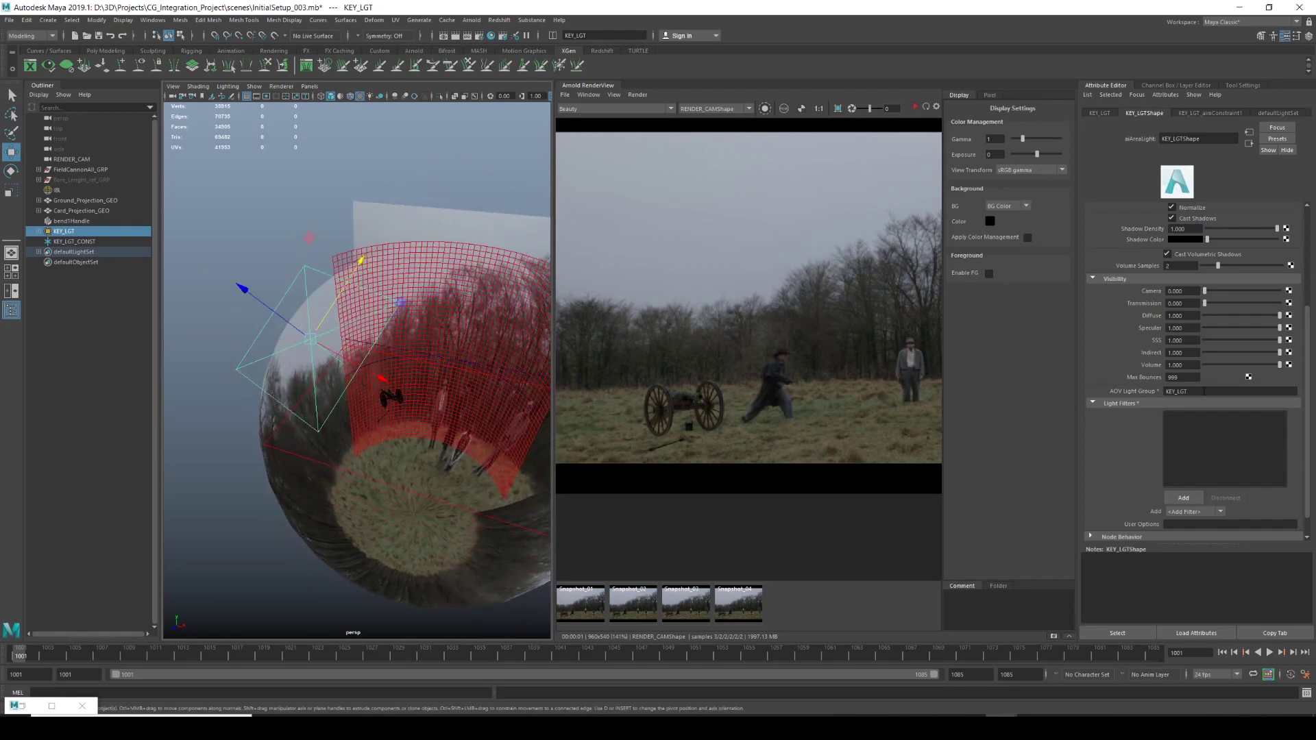
double_click(1204, 391)
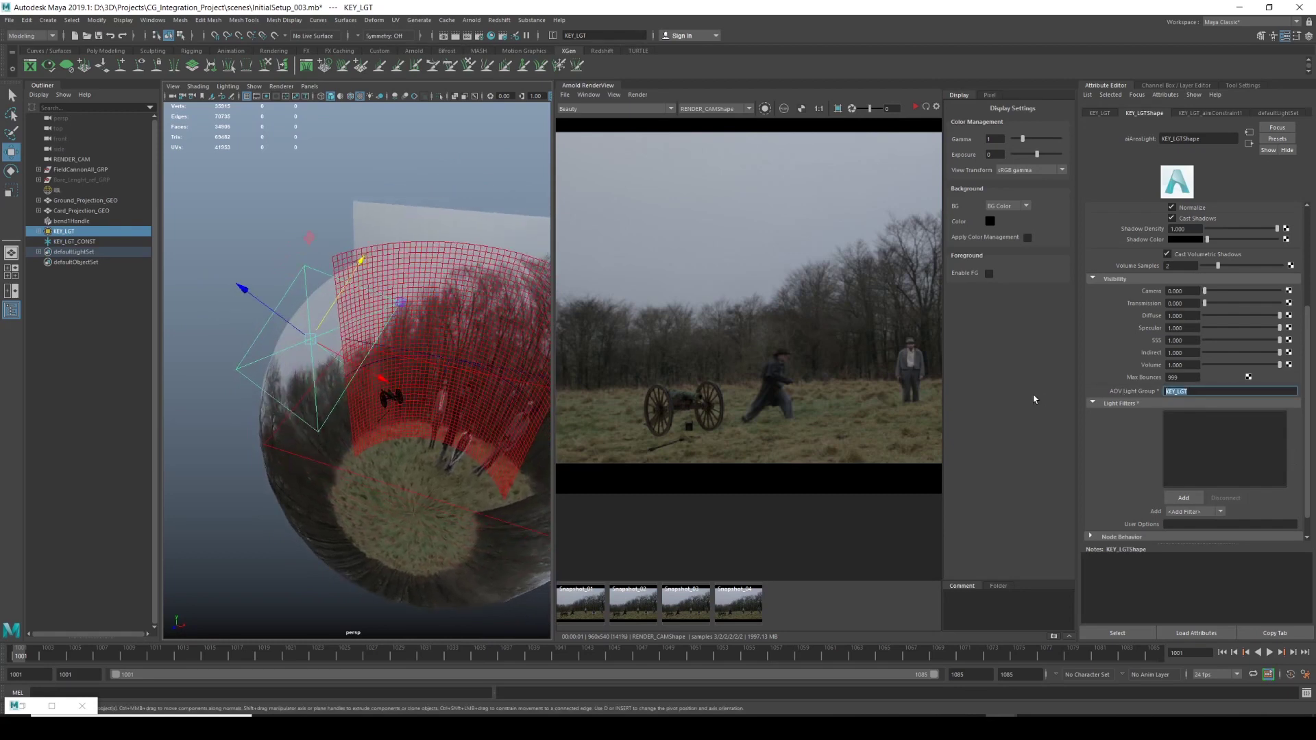
left_click_drag(294, 388, 320, 377, "alt")
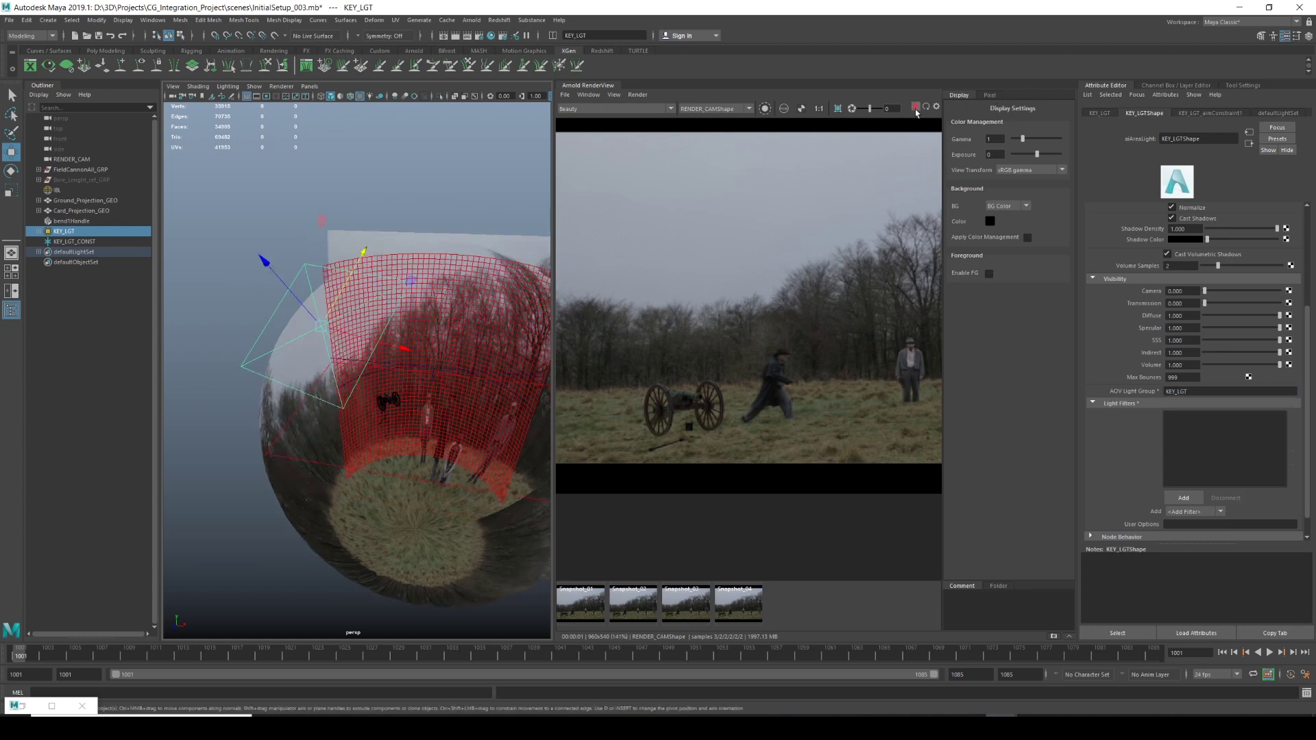
Update the full scene in the Arnold render and inspect the cannon up close.
left_click(916, 108)
left_click(637, 95)
left_click(649, 167)
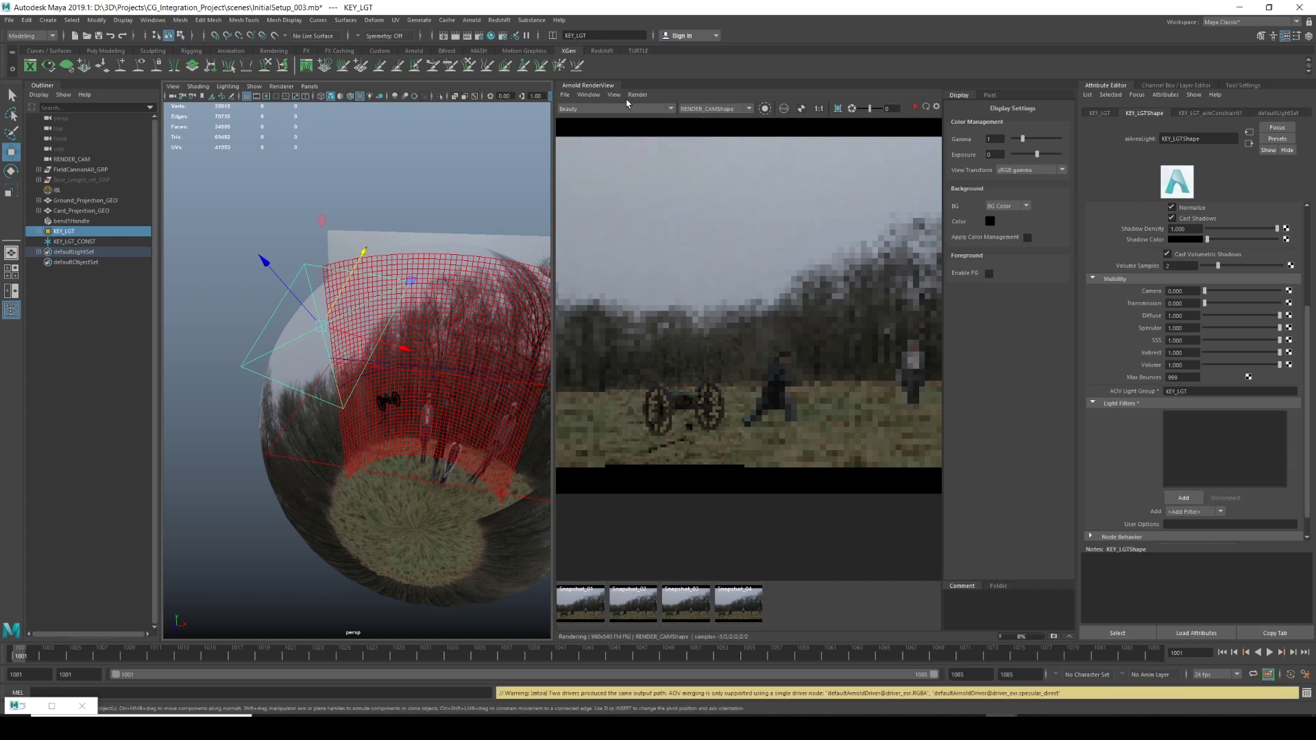
mouse_move(348, 325)
left_mouse_down("alt")
mouse_move(361, 303)
mouse_move(349, 311)
left_mouse_up("alt")
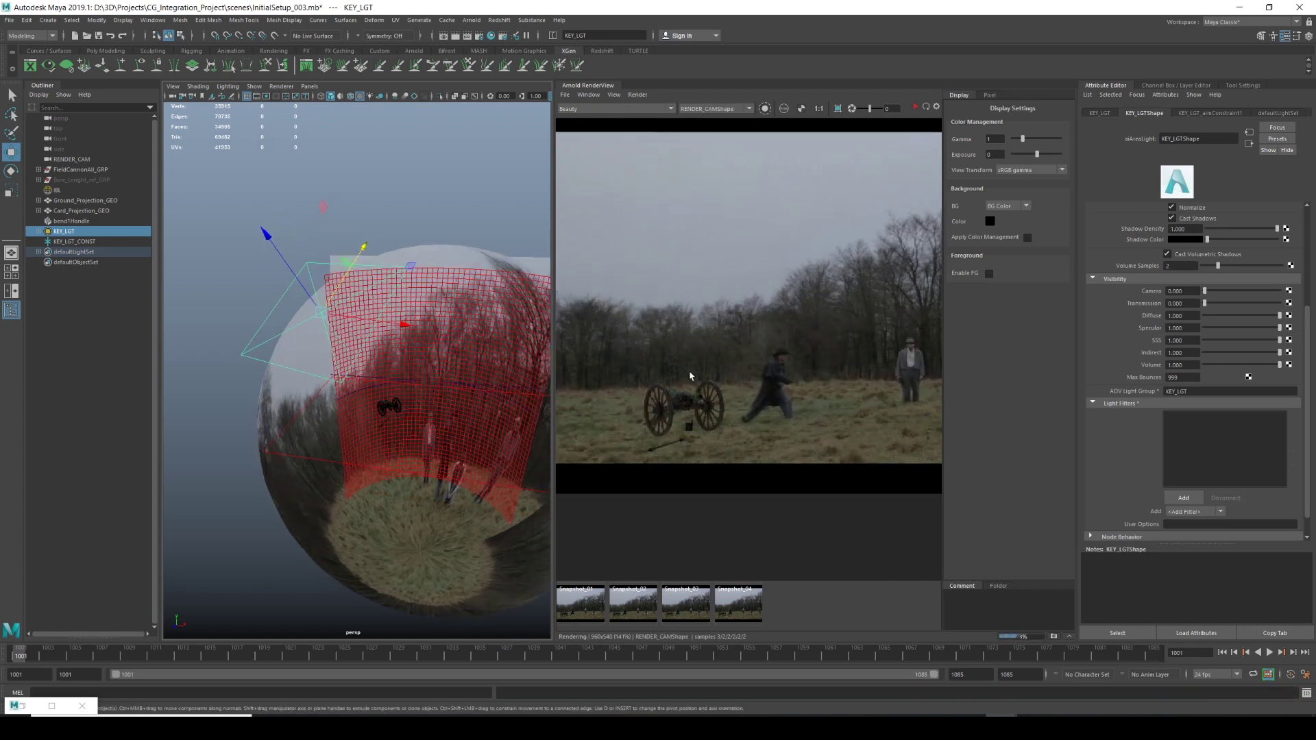
scroll(691, 375, "up", 2)
scroll(1113, 261, "up", 3)
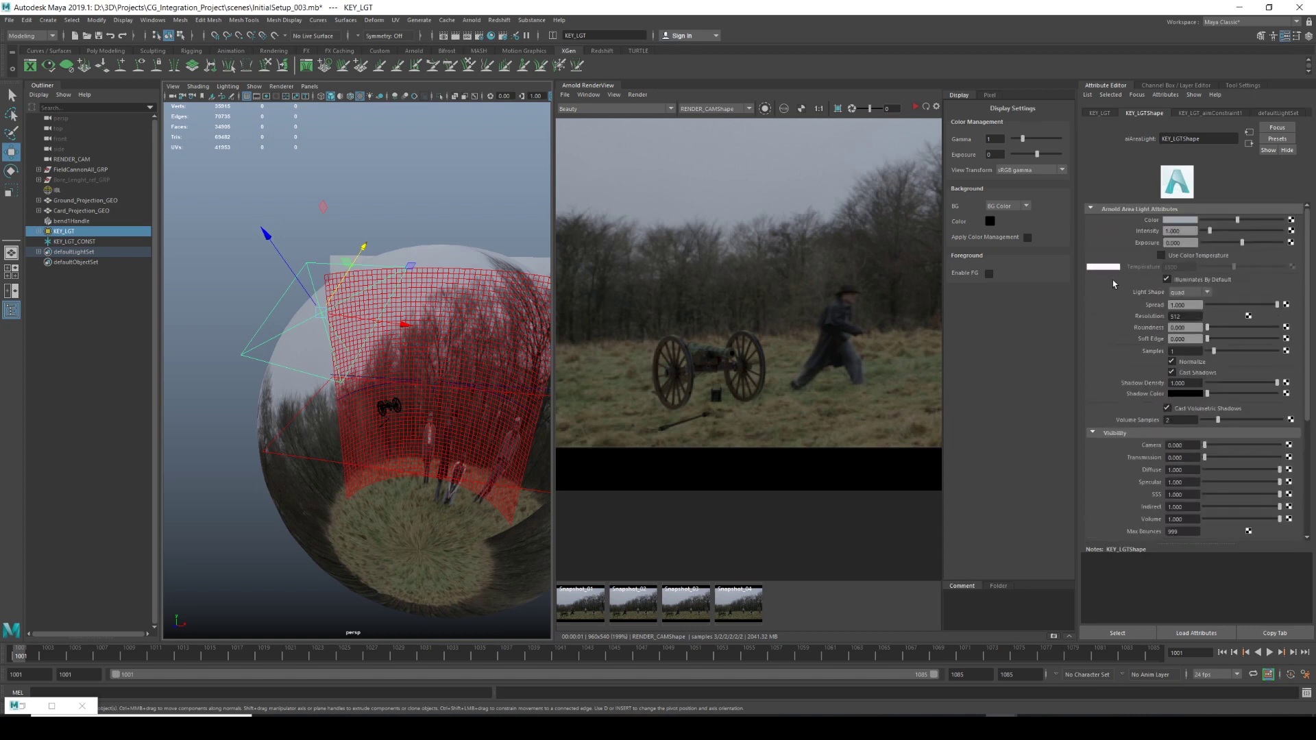
Try key light exposures of 20, 25 and 23 in the live Arnold render.
left_click_drag(1185, 243, 1110, 251)
type("20")
key("Return")
left_click(916, 106)
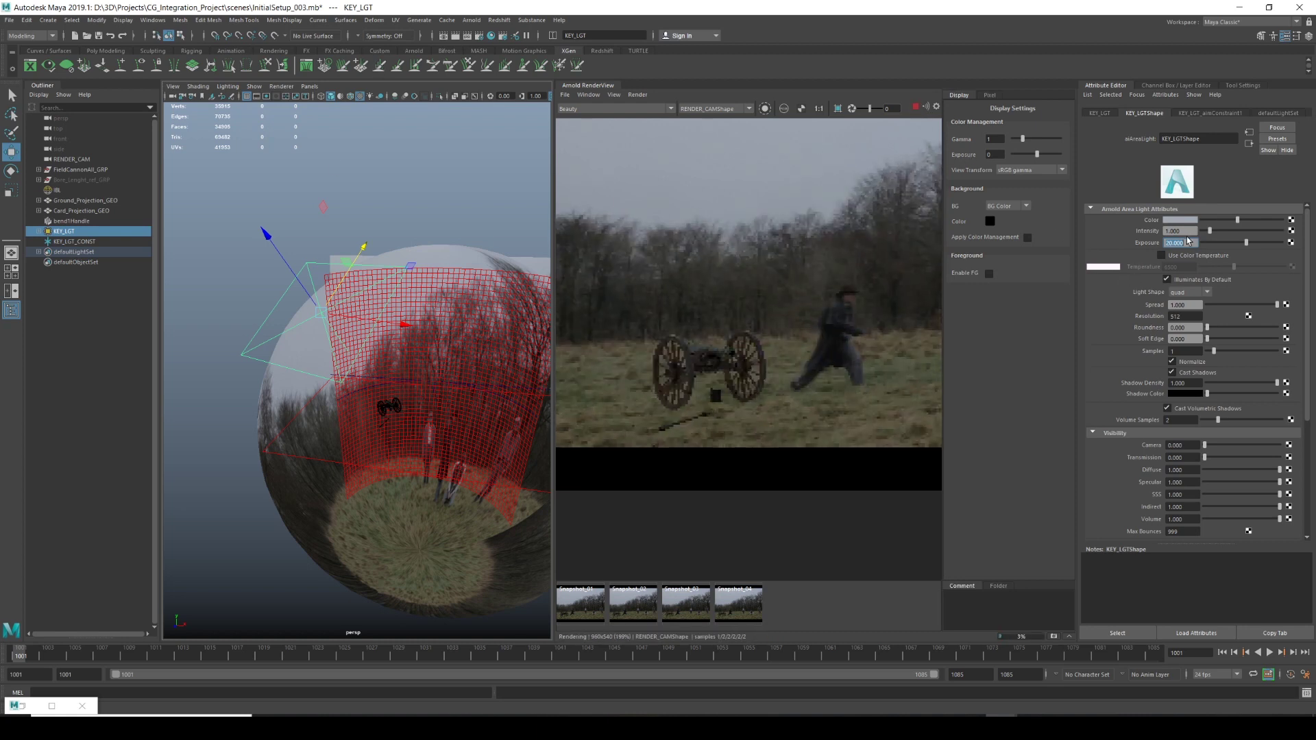
type("25")
key("Return")
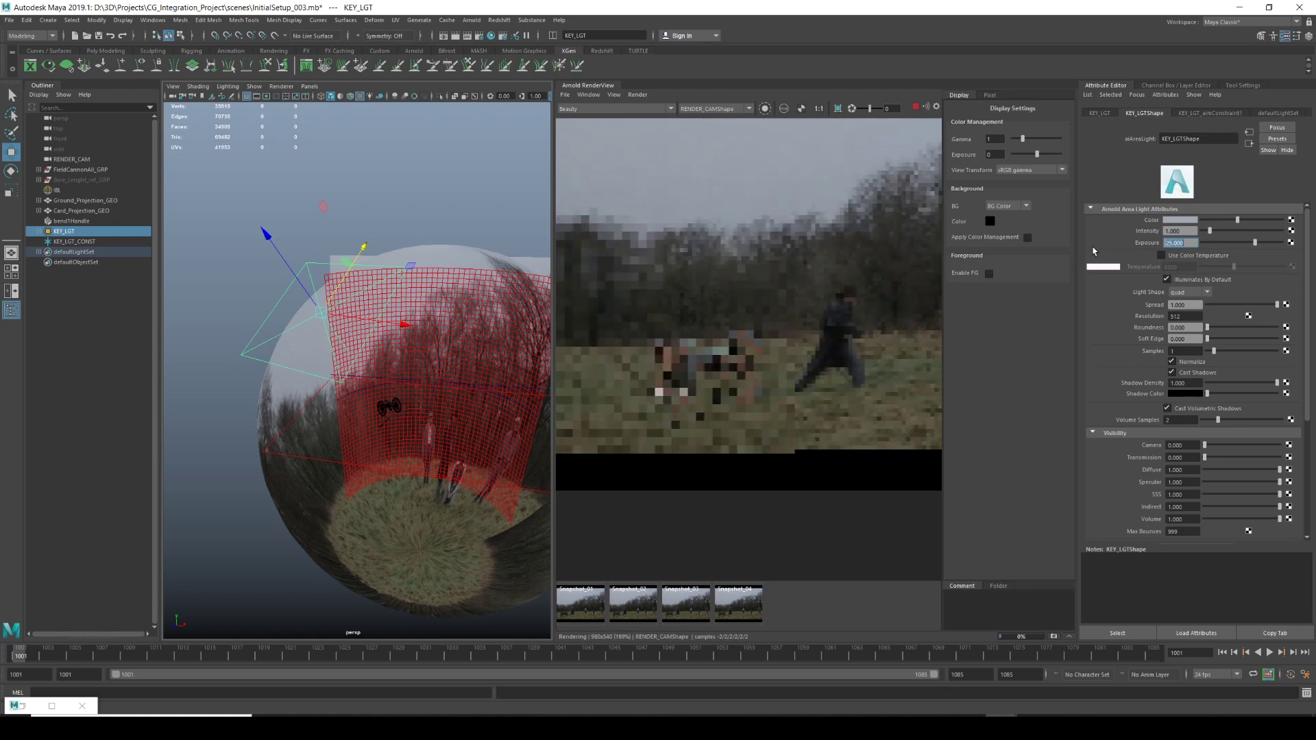
type("23")
key("Return")
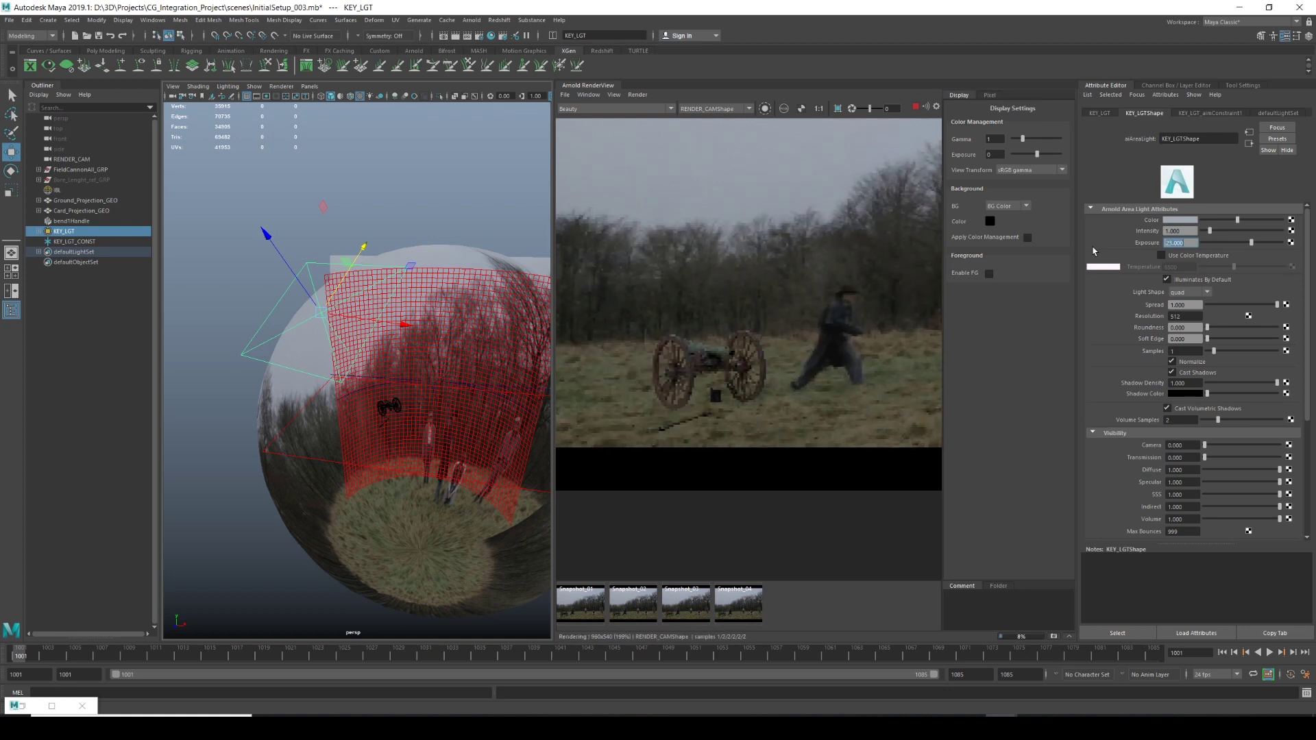
Compare the cannon in the brighter key light render with the fourth stored snapshot.
left_click(637, 95)
left_click(644, 115)
left_click(746, 611)
left_click(747, 611)
left_click(747, 610)
left_click(748, 610)
left_click(750, 604)
left_click(752, 604)
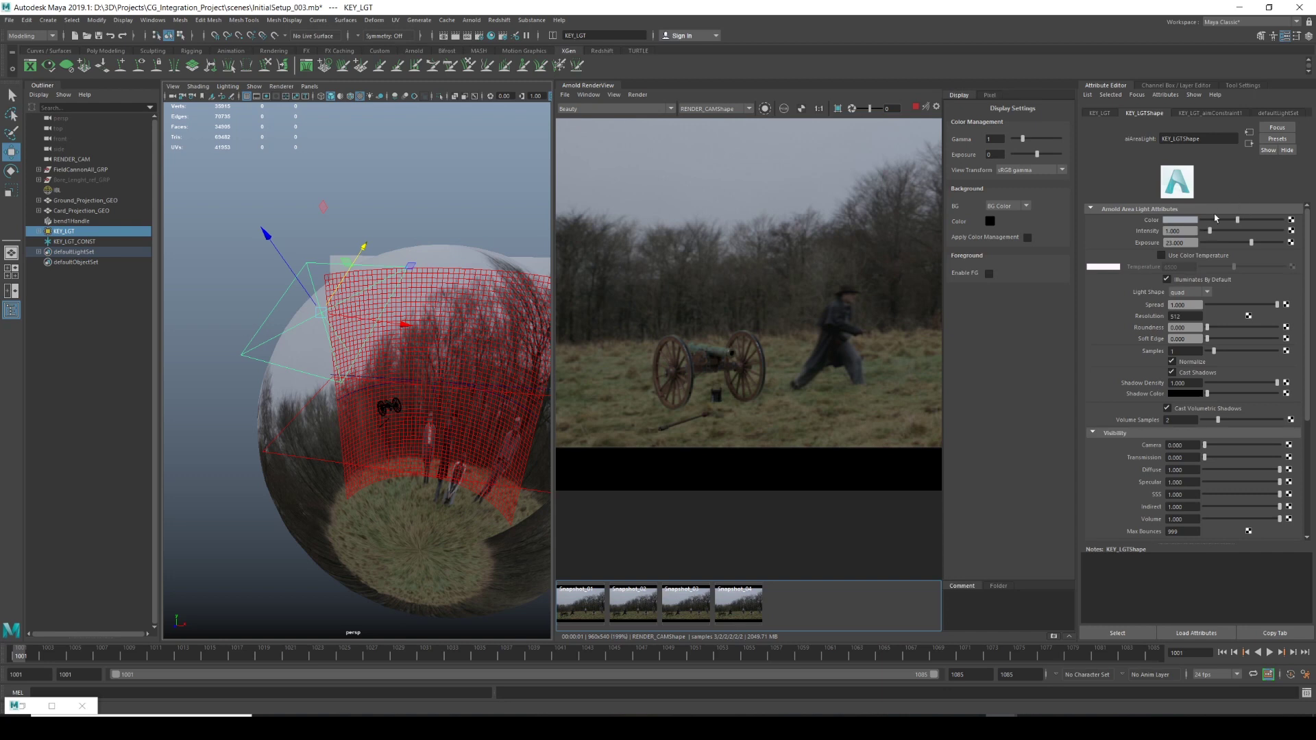
Set the key light's exposure to 21 and update the full scene in the render.
left_click(1192, 243)
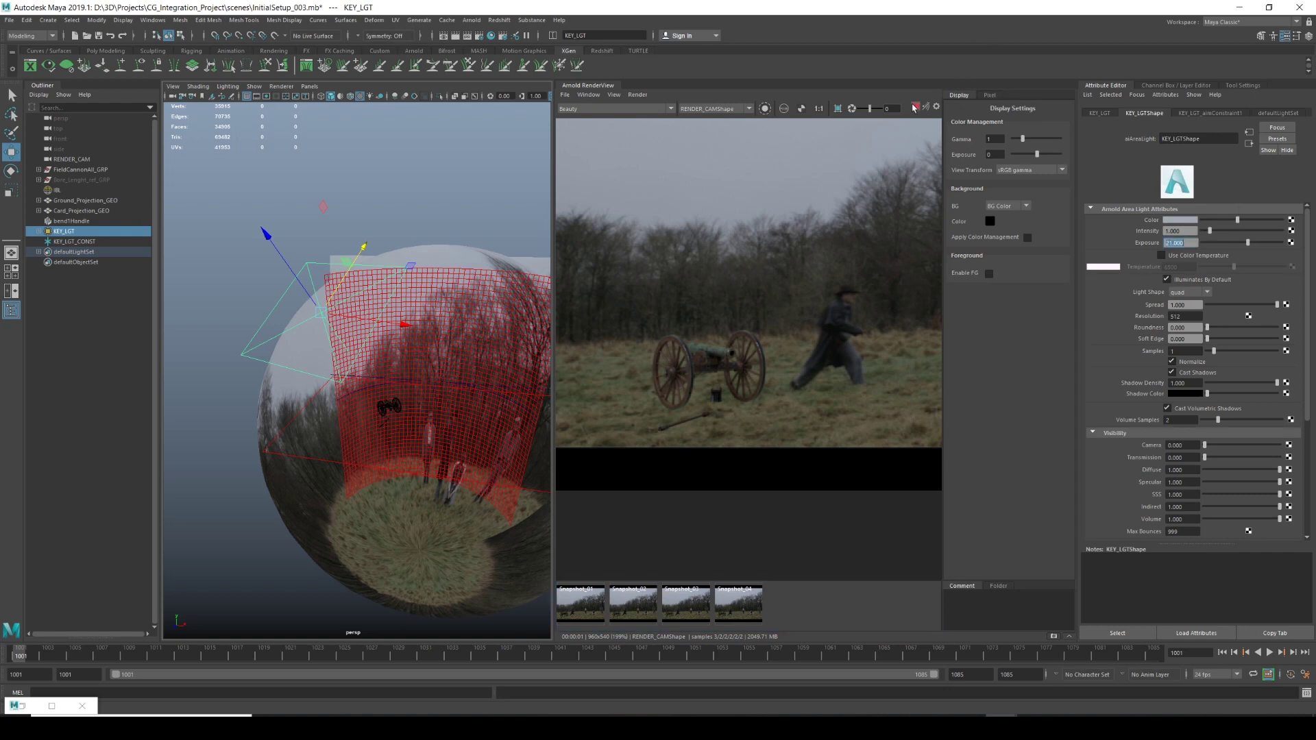
left_click(633, 96)
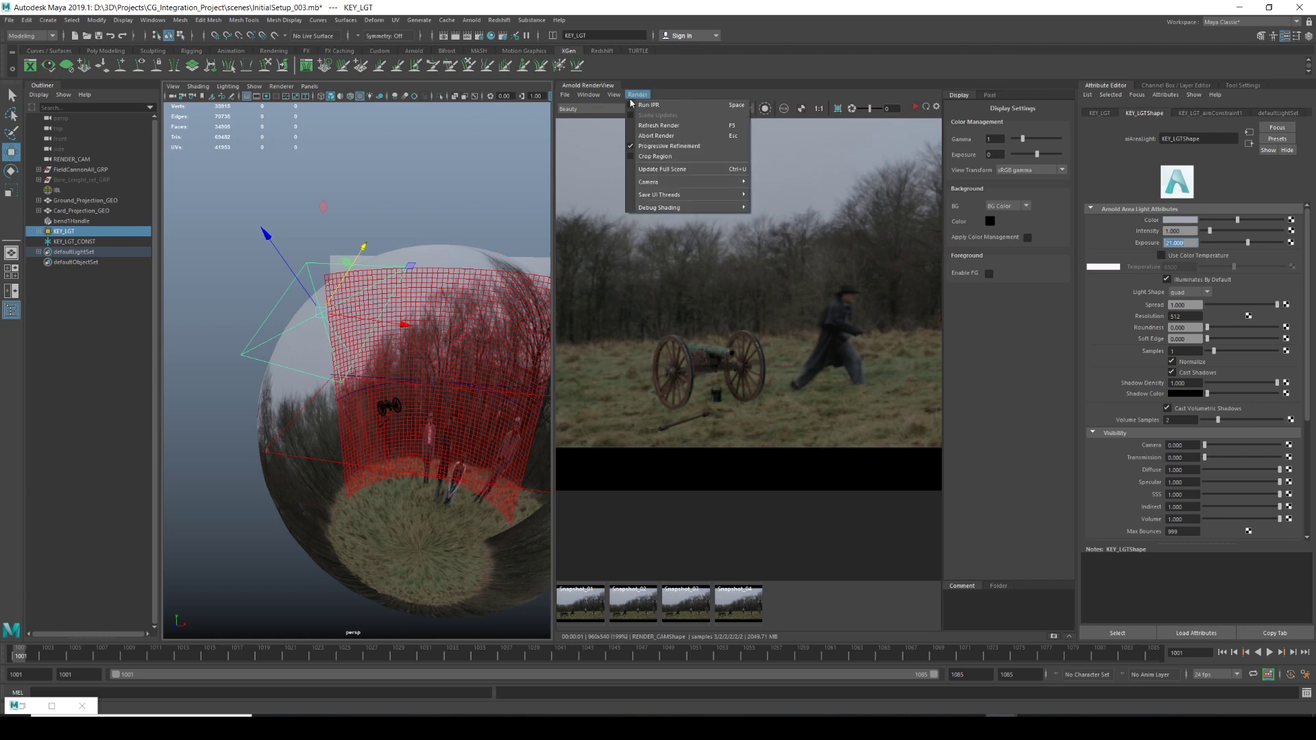
left_click(663, 170)
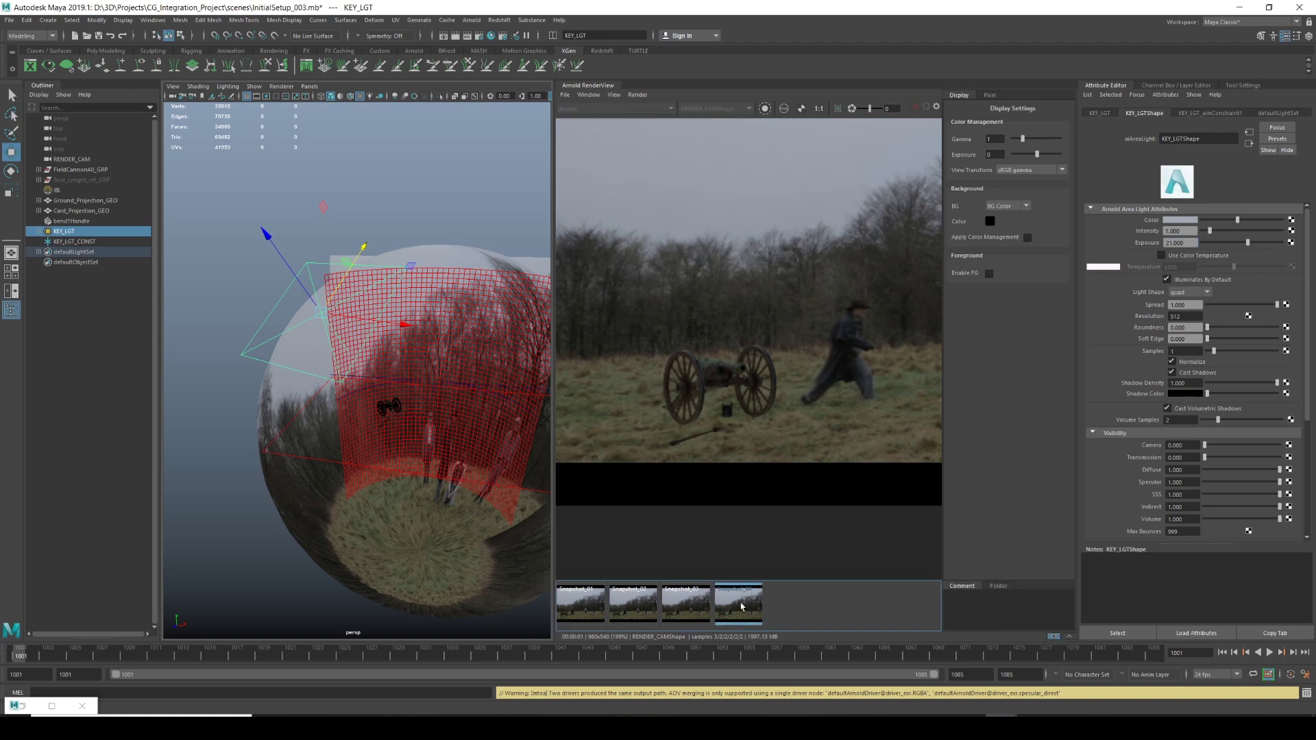
Compare the updated render with the fourth snapshot and examine the cannon's lighting up close.
left_click(742, 606)
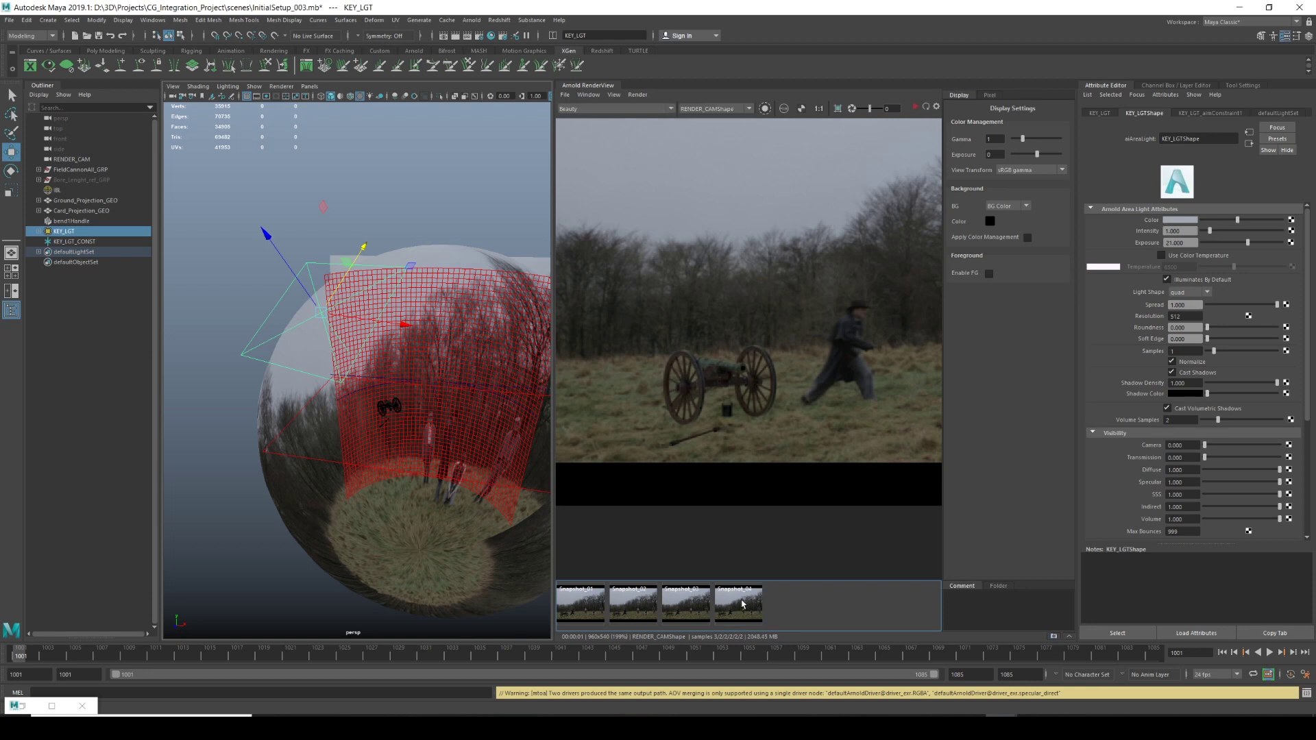
scroll(670, 350, "down", 3)
middle_click_drag(669, 350, 723, 397)
scroll(647, 361, "up", 2)
scroll(722, 397, "up", 2)
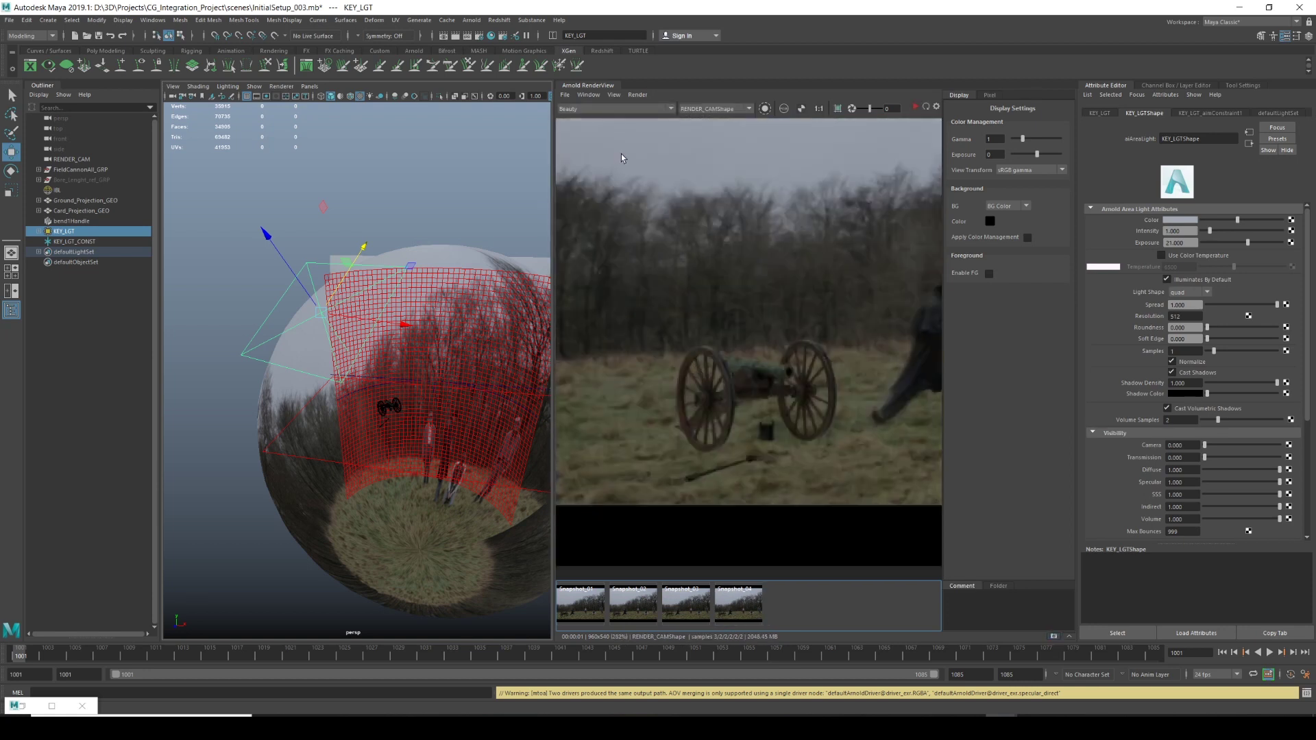
Look through the per-light AOVs and display the specular_direct_Ground_LGT pass in the render.
left_click(613, 109)
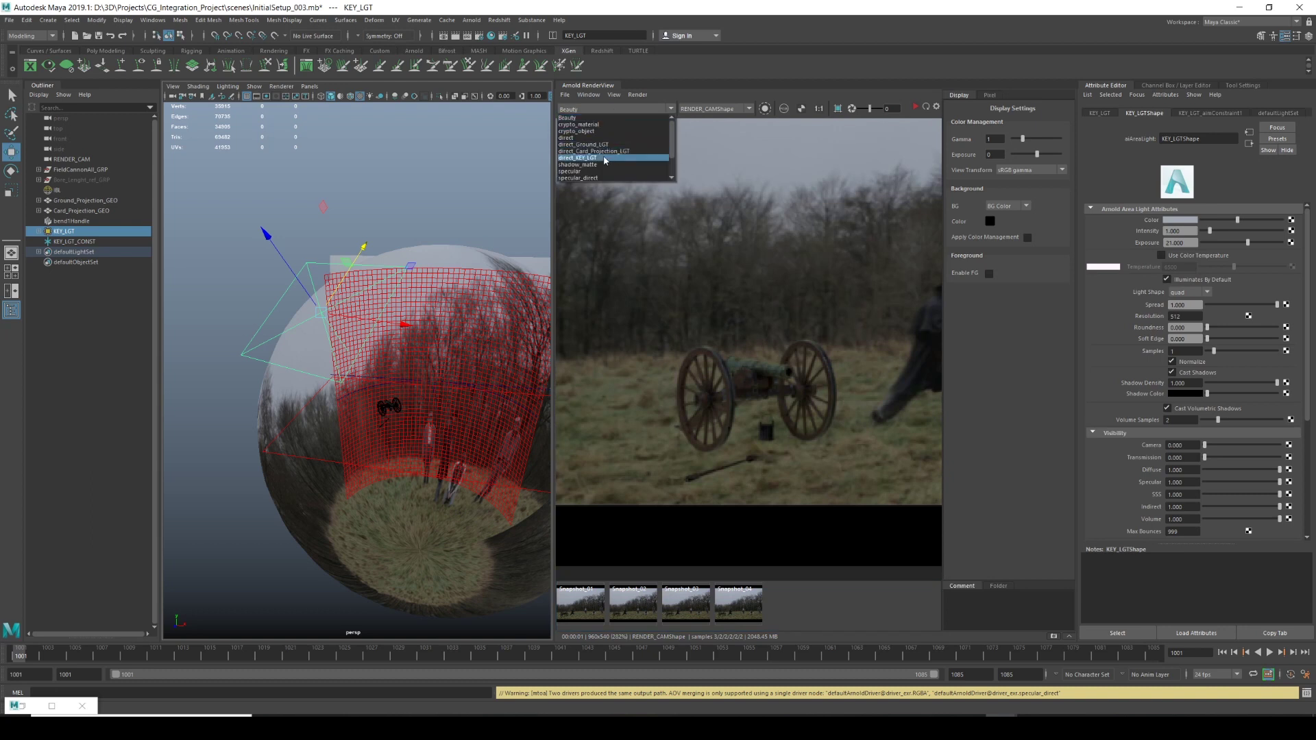
scroll(594, 157, "down", 1)
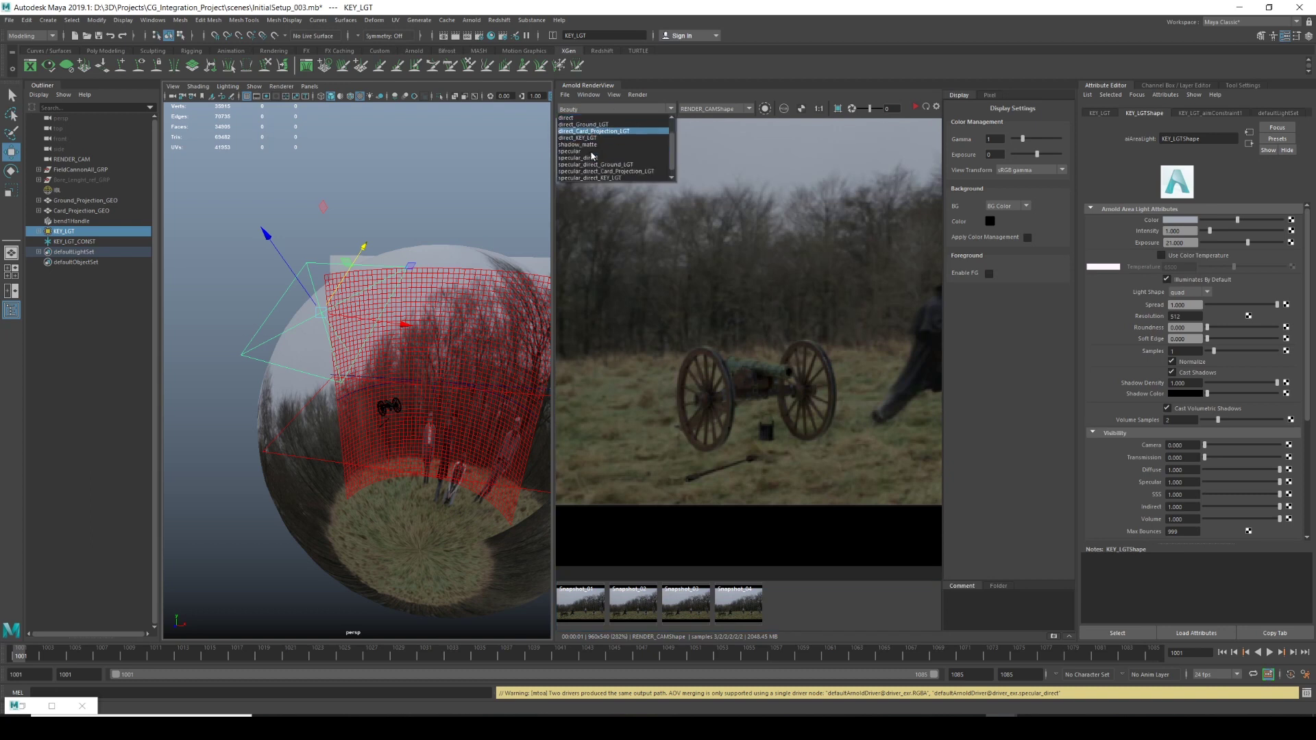
scroll(594, 152, "up", 1)
scroll(596, 142, "down", 2)
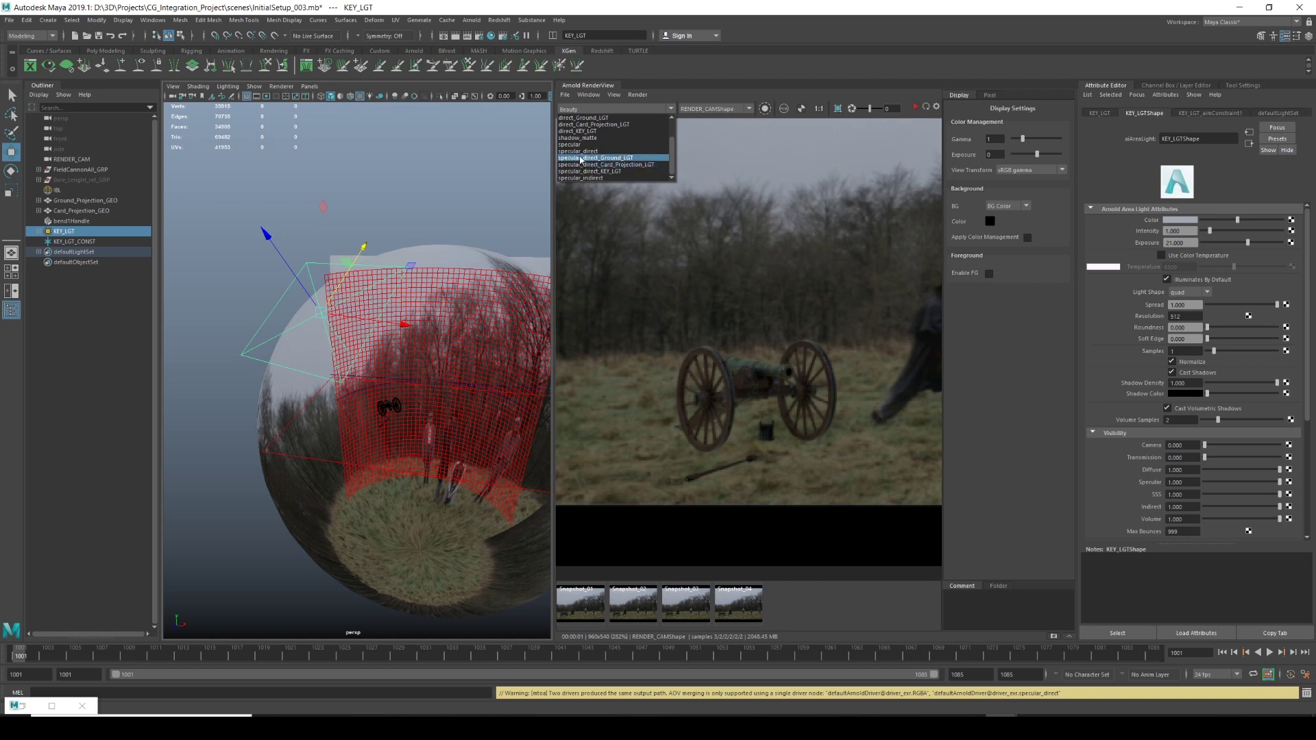
left_click(617, 159)
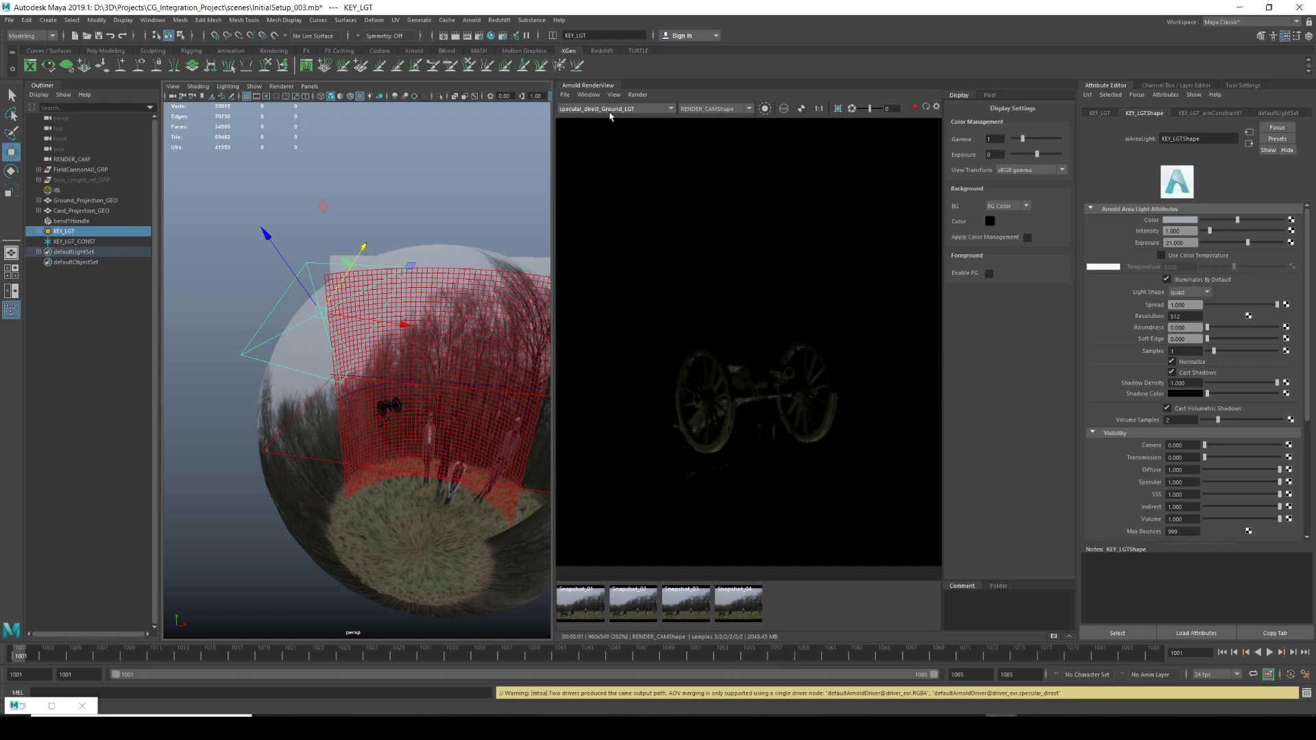
Compare the specular_direct passes of the card projection, key and ground lights, and return the render to Beauty.
left_click(611, 109)
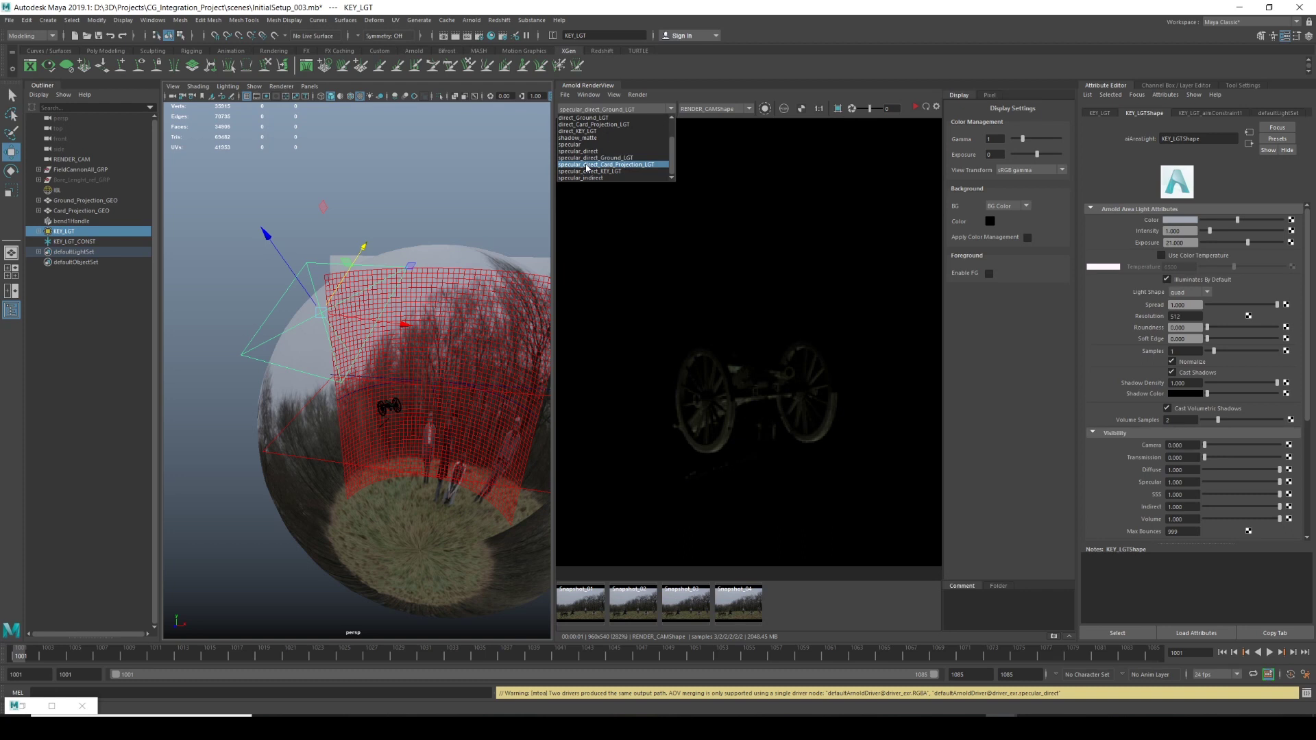
left_click(587, 165)
left_click(603, 111)
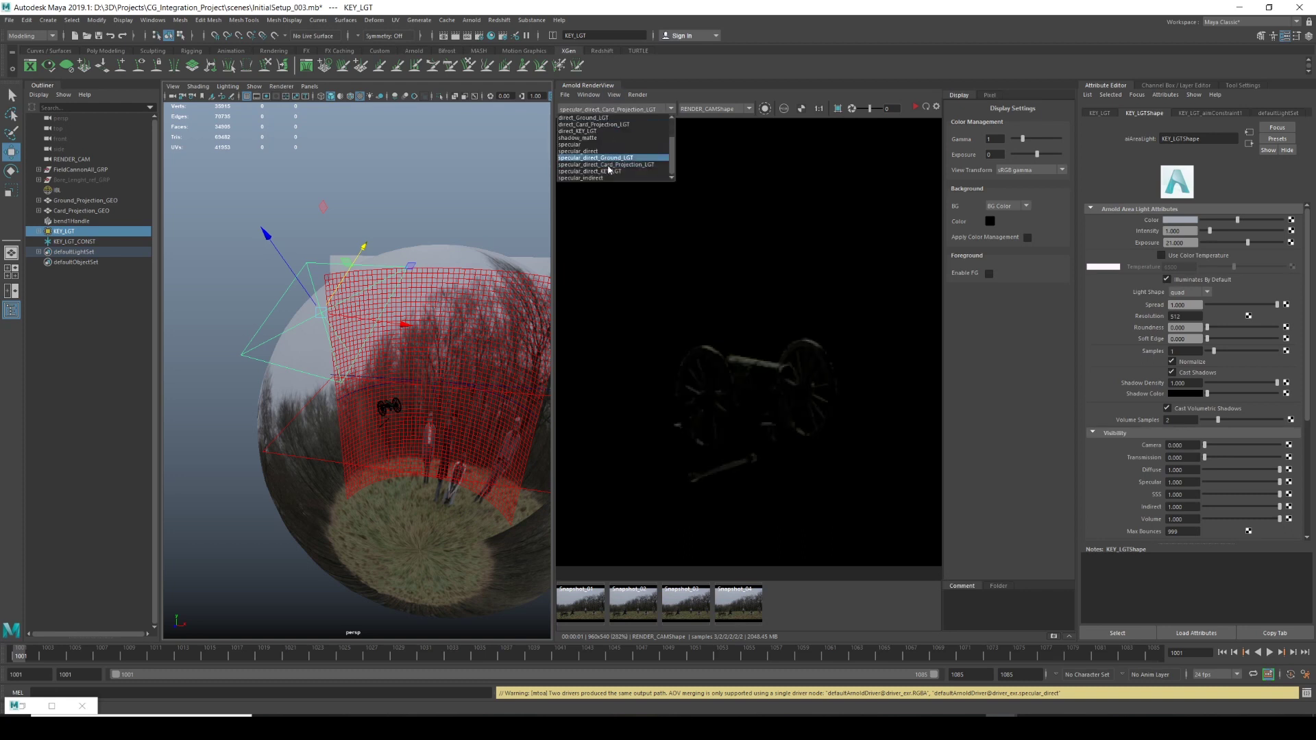
left_click(603, 174)
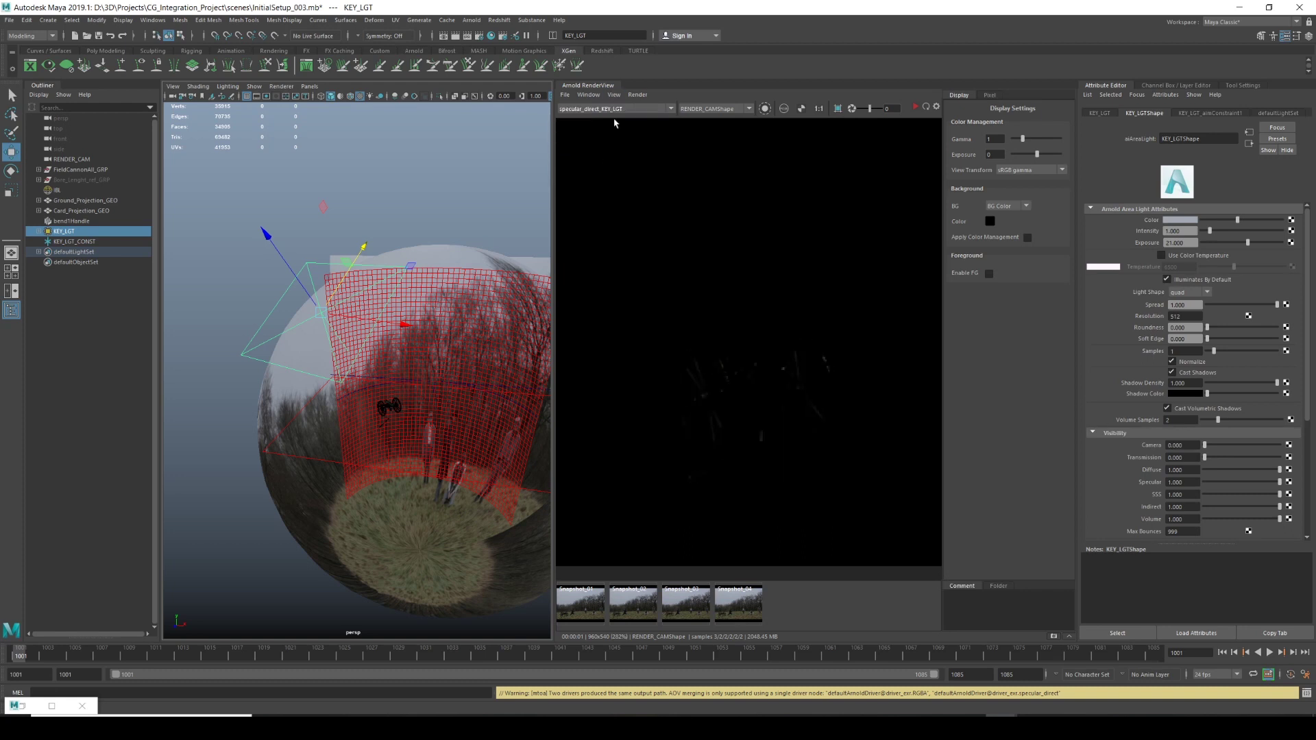
left_click(616, 110)
left_click(609, 167)
left_click(617, 110)
left_click(609, 159)
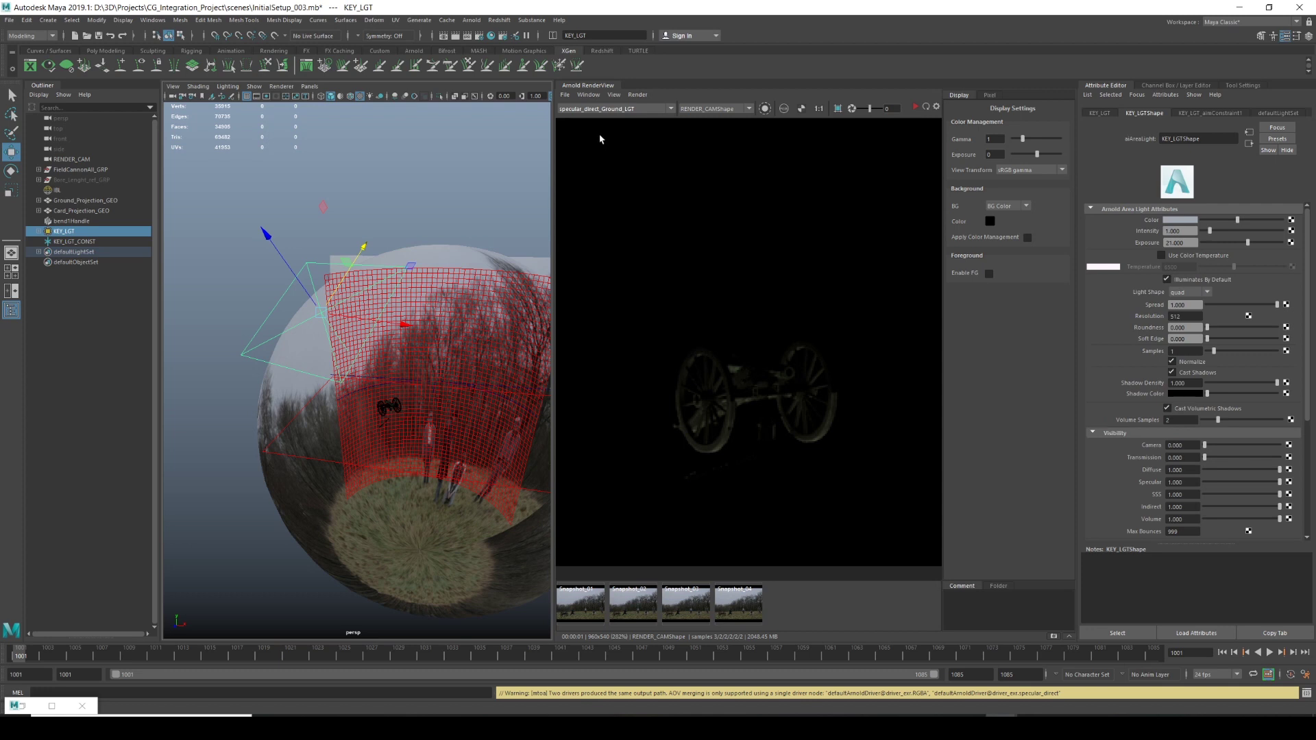
left_click(600, 109)
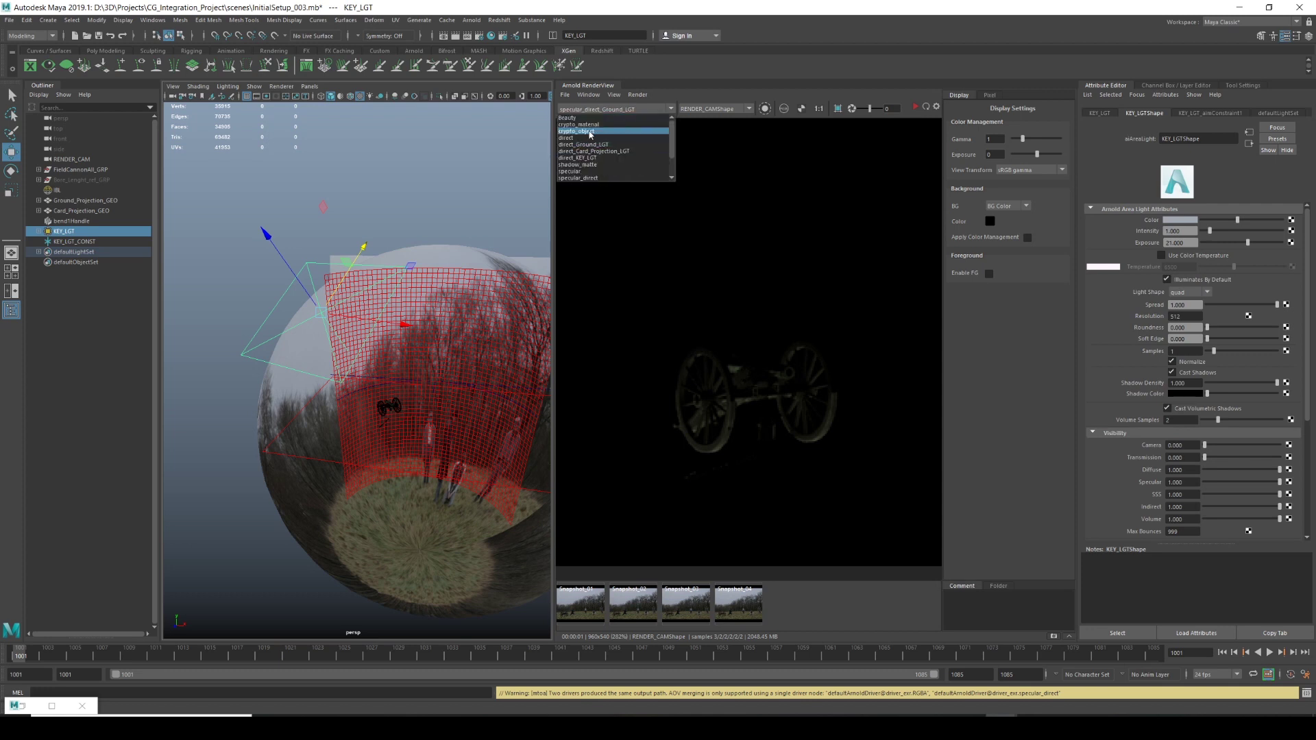
left_click(584, 117)
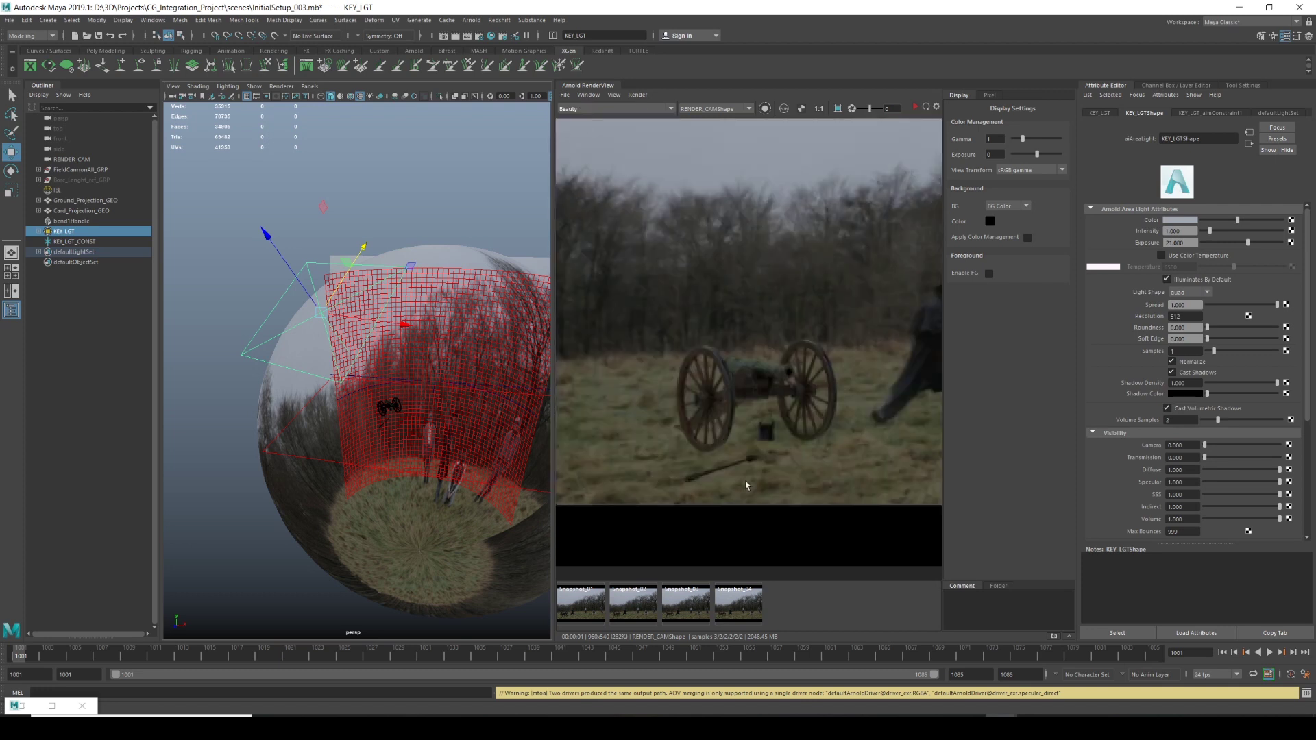
Display the first stored snapshot and examine the cannon against the plate both close up and in the wider frame.
left_click(590, 615)
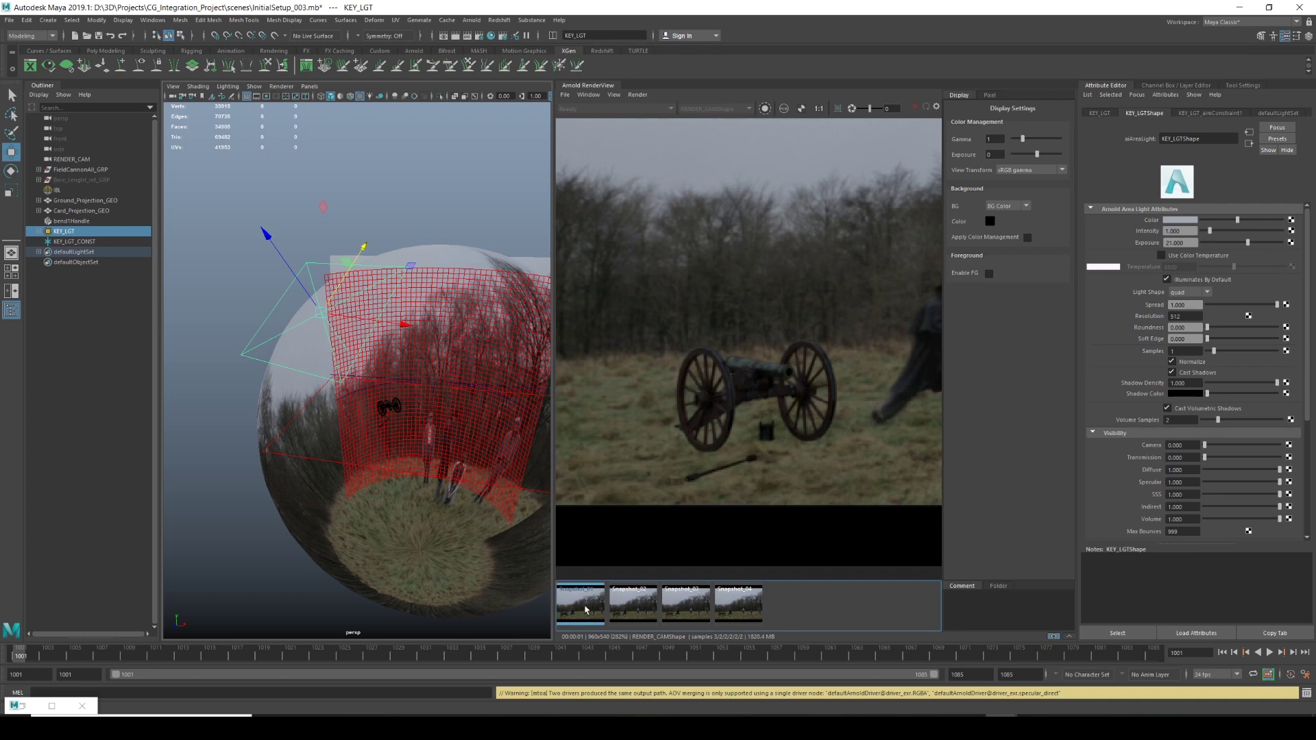
scroll(751, 379, "down", 2)
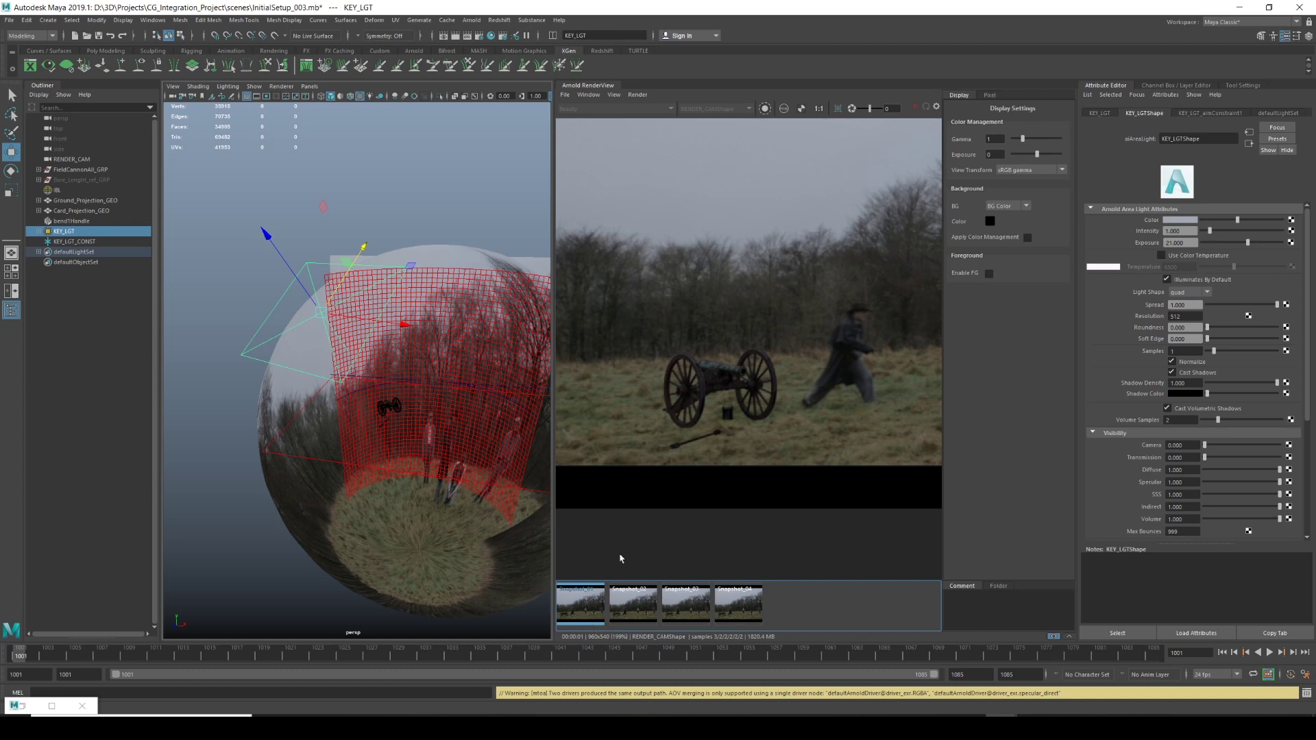
middle_click_drag(780, 325, 740, 372)
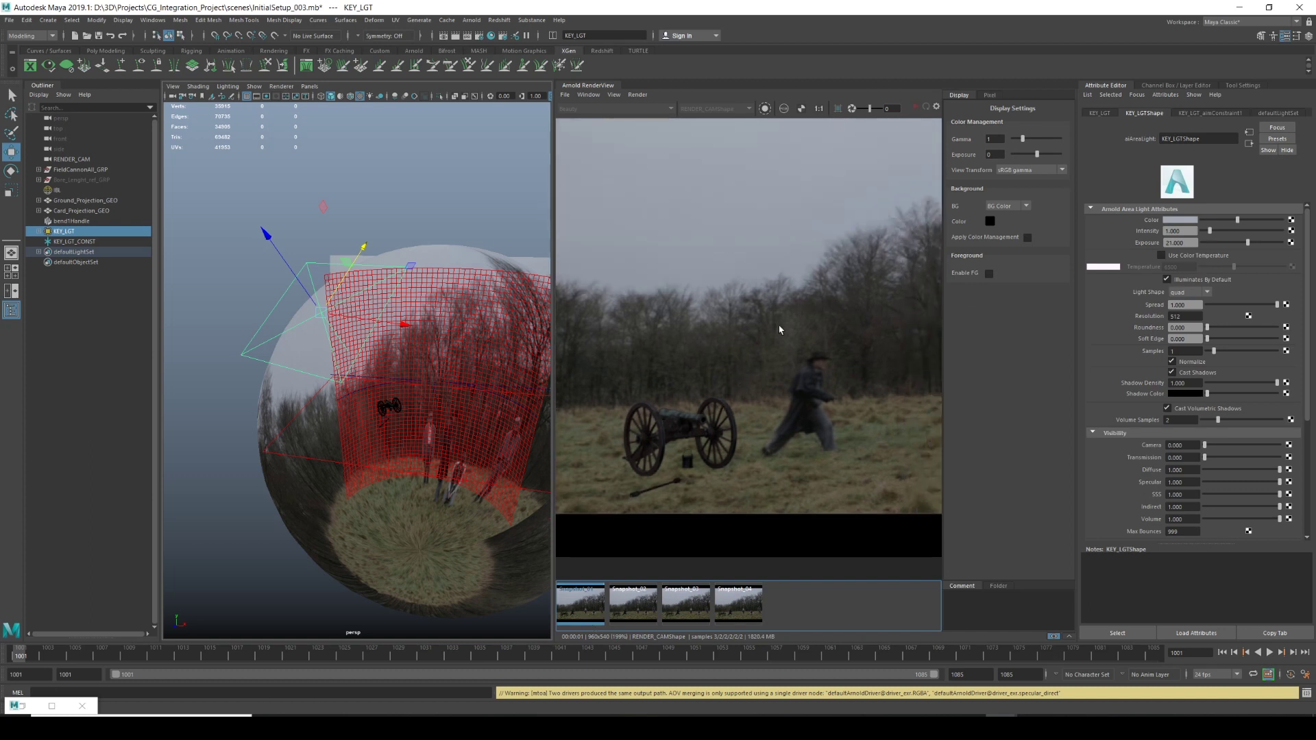
scroll(788, 330, "down", 3)
scroll(752, 354, "up", 2)
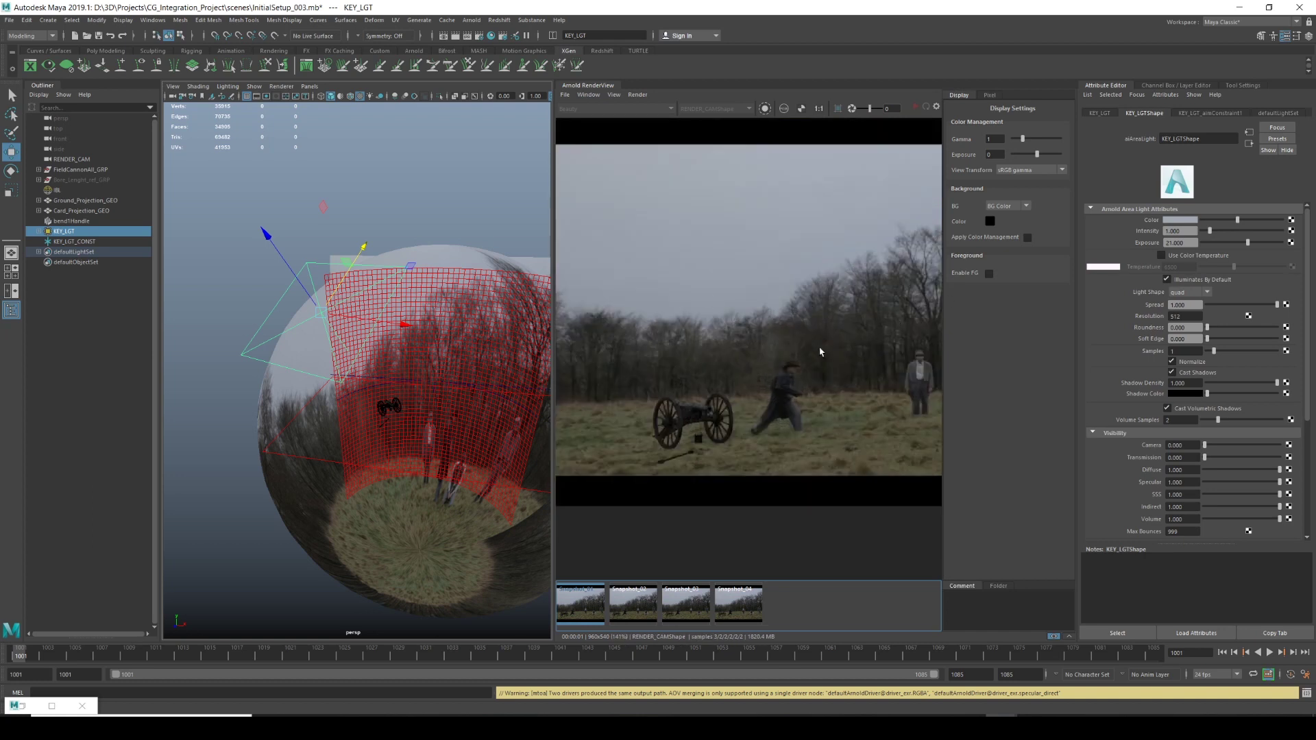
scroll(648, 455, "up", 2)
Compare the cannon's lighting across the first three stored snapshots.
left_click(629, 601)
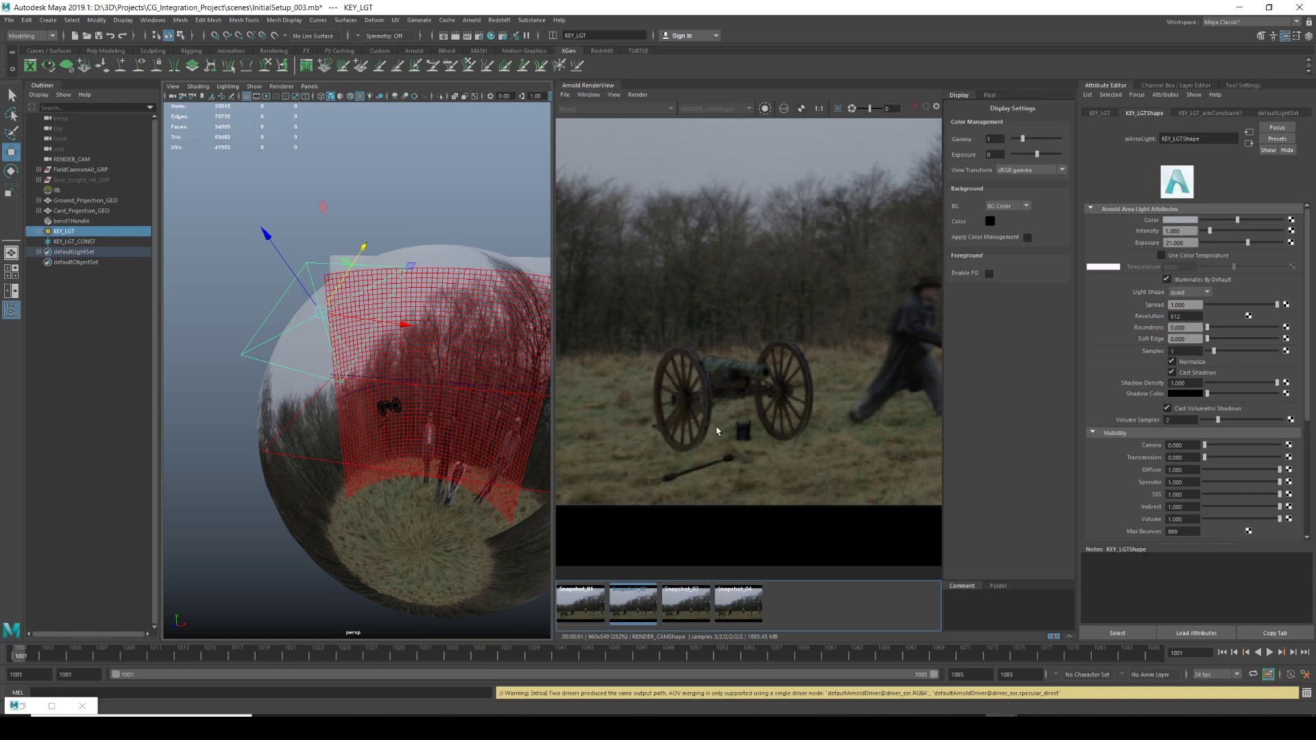
left_click(687, 612)
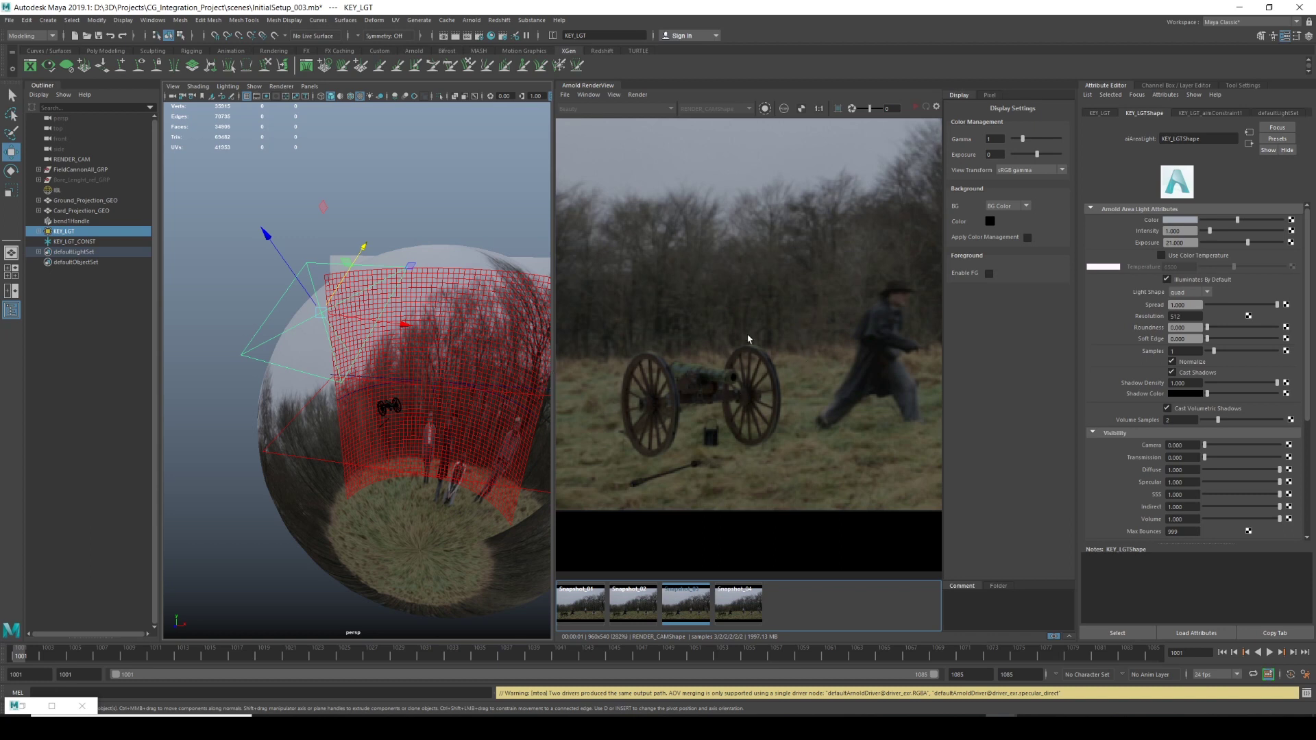
left_click(568, 607)
left_click(636, 610)
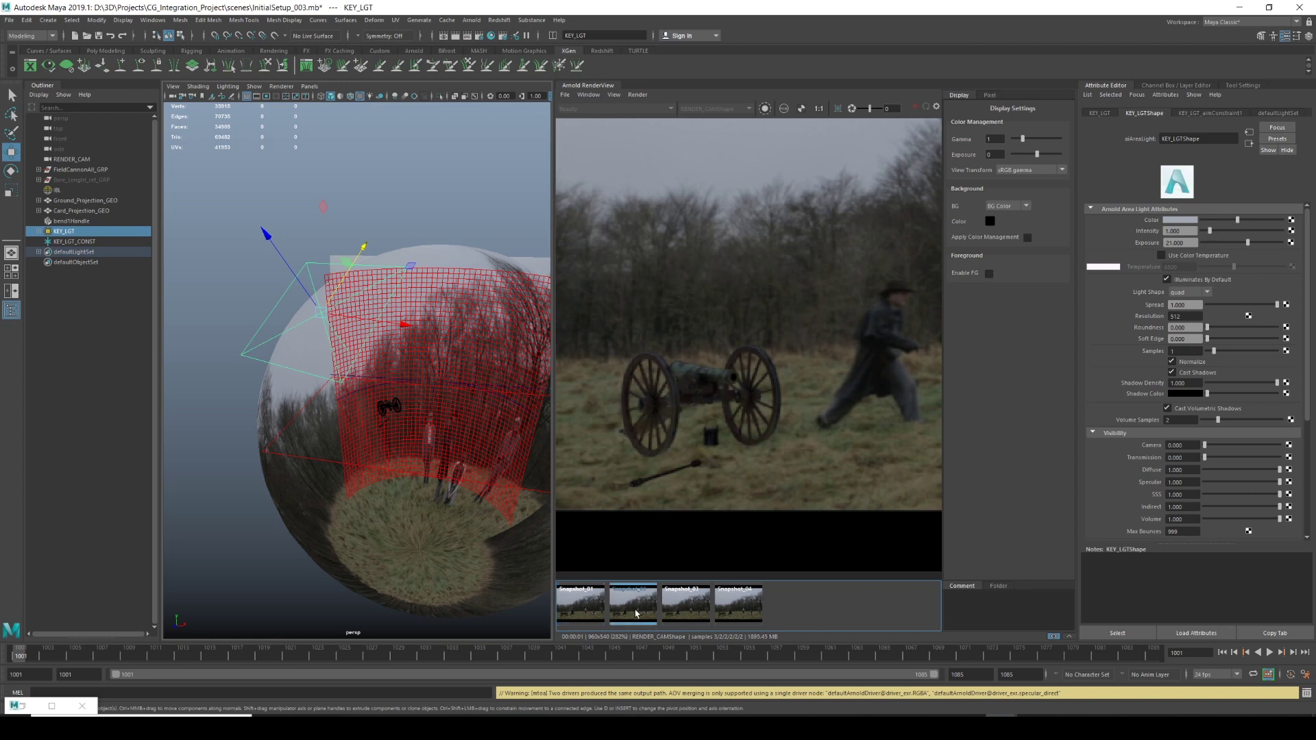
left_click(686, 608)
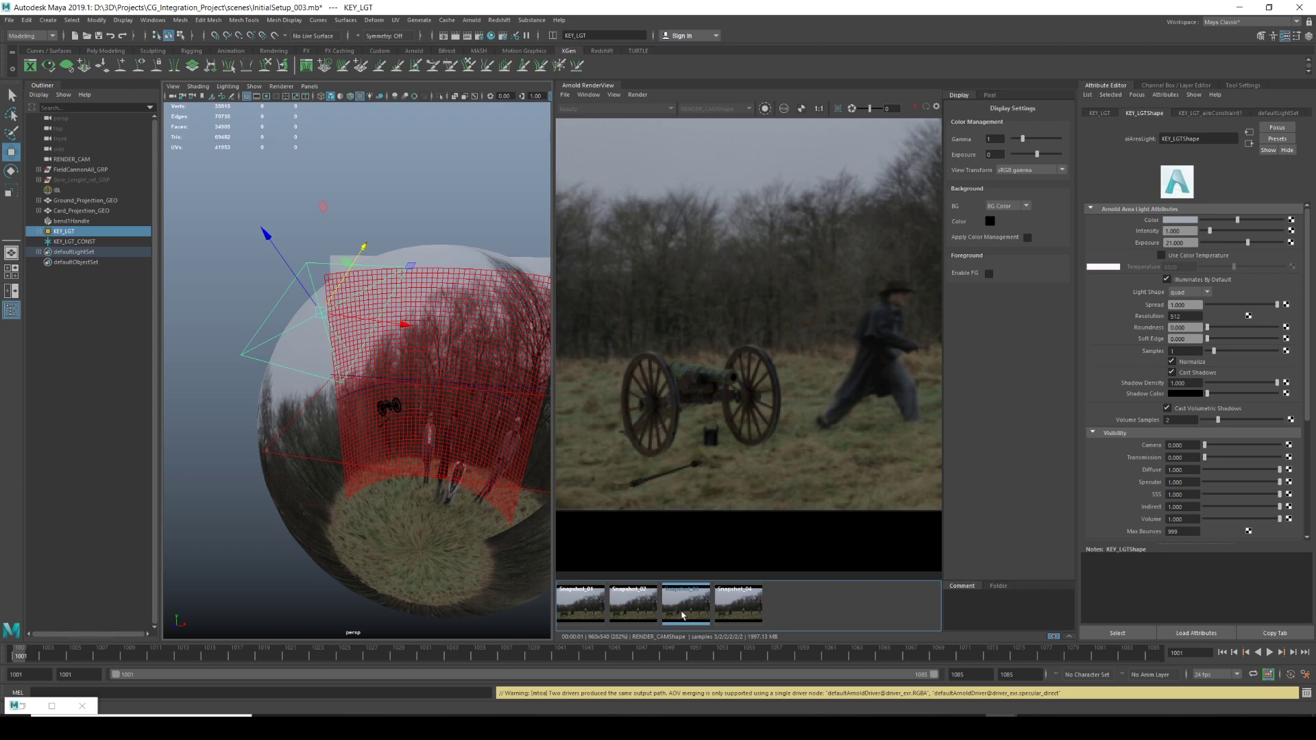
Compare the fourth stored snapshot with the third and the second.
left_click(739, 614)
left_click(685, 611)
left_click(727, 607)
left_click(682, 607)
left_click(755, 607)
left_click(636, 606)
left_click(754, 607)
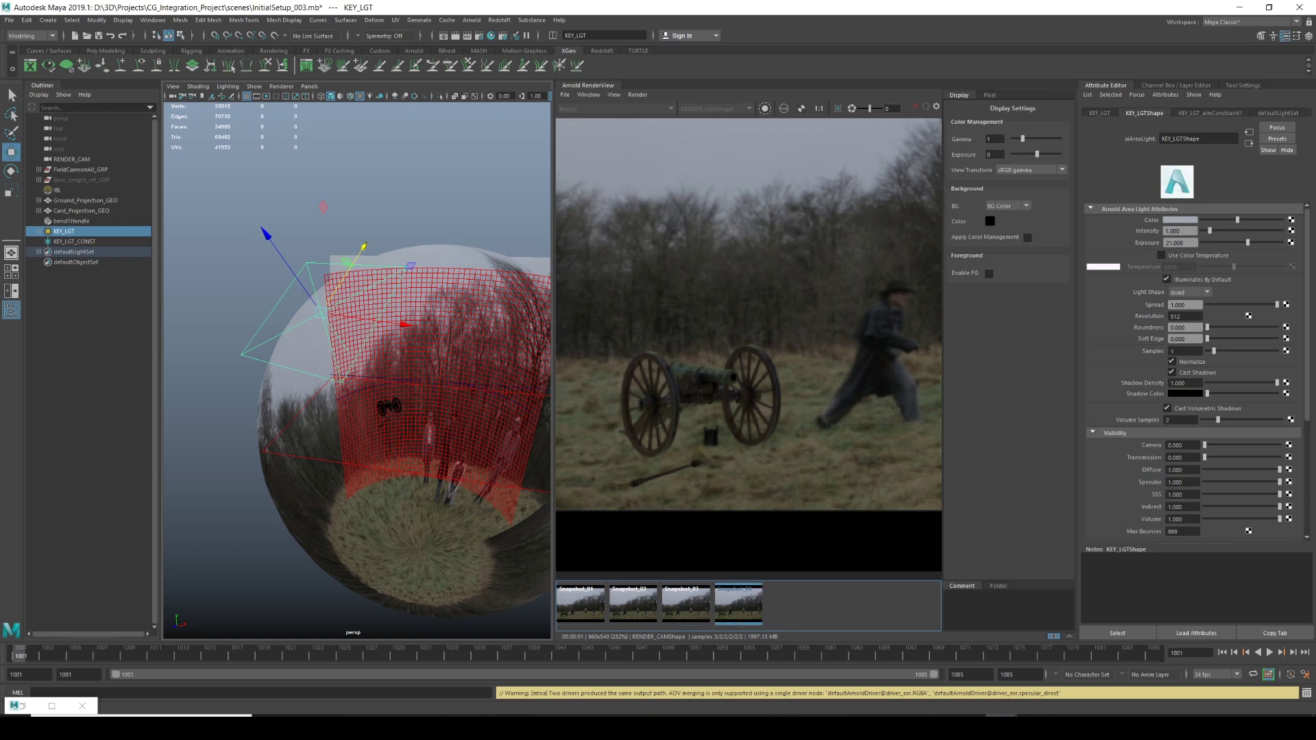
Try an exposure of 22 on the key light in the live render, and restore it to 21.
left_click(1195, 243)
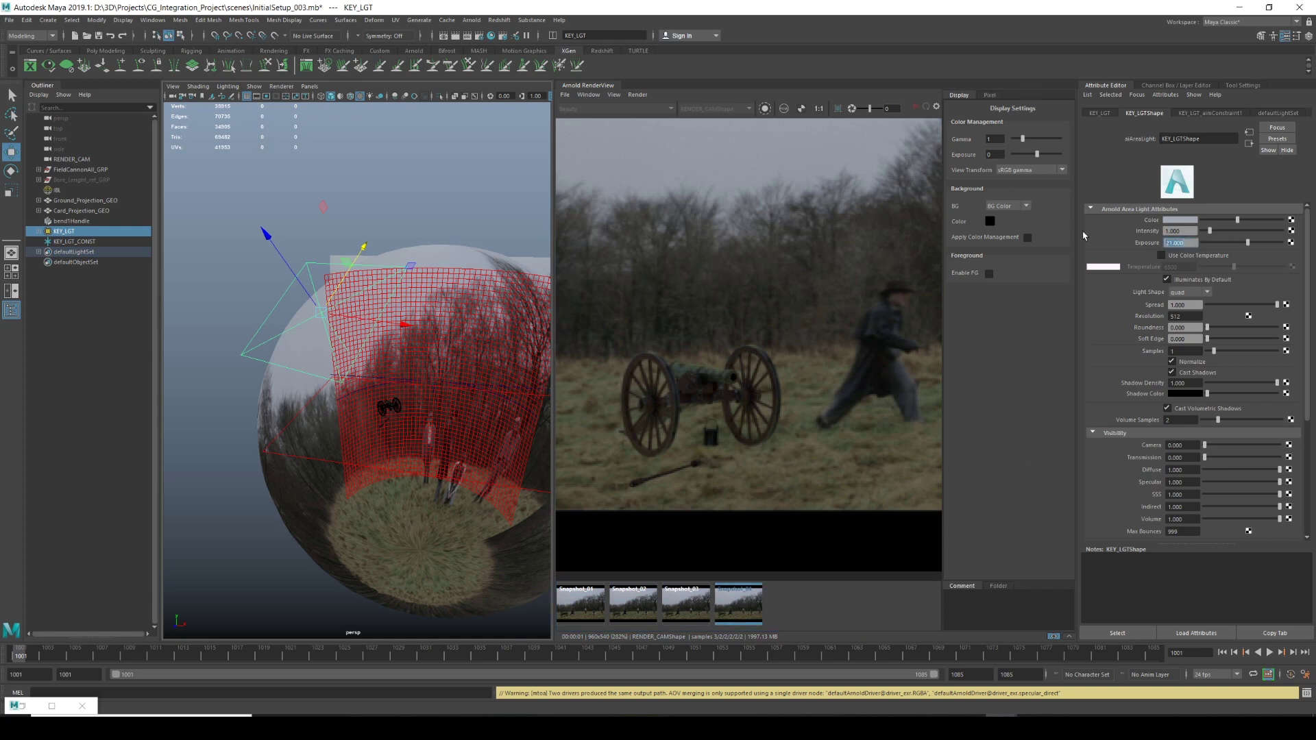
left_click(765, 605)
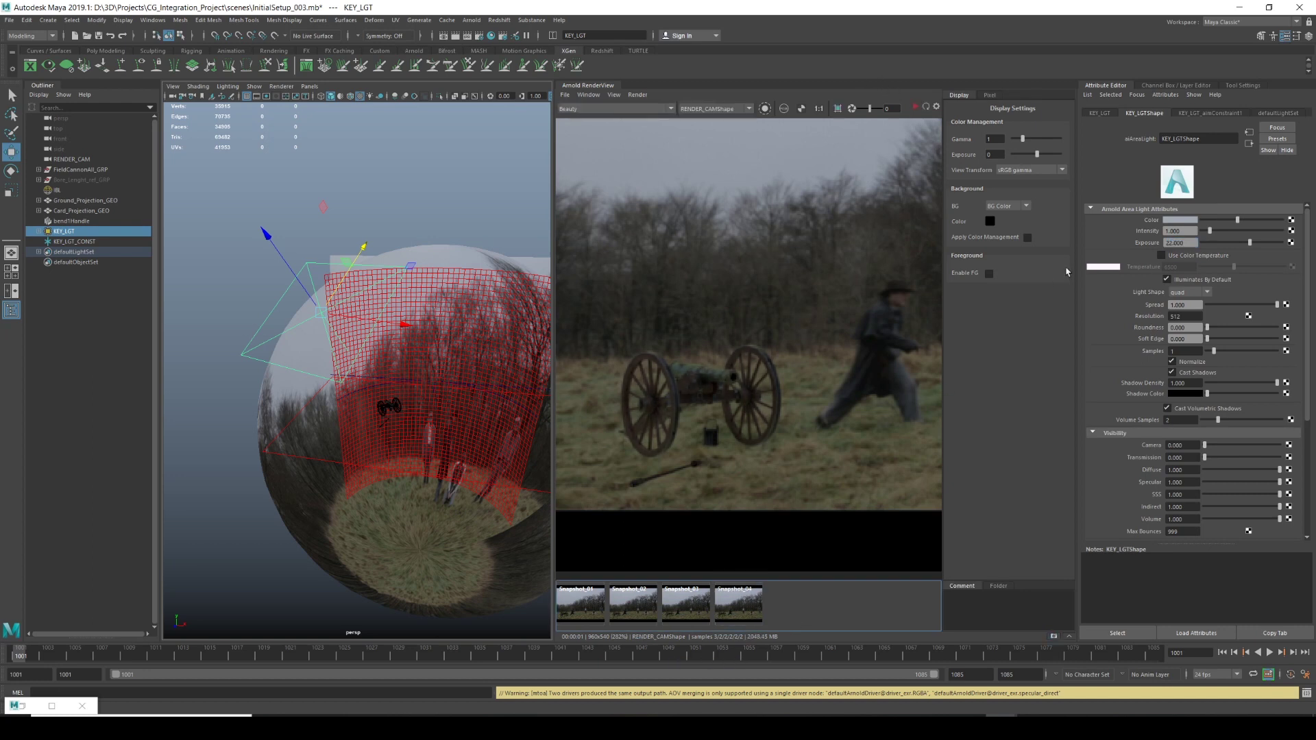
left_click_drag(1194, 243, 1044, 247)
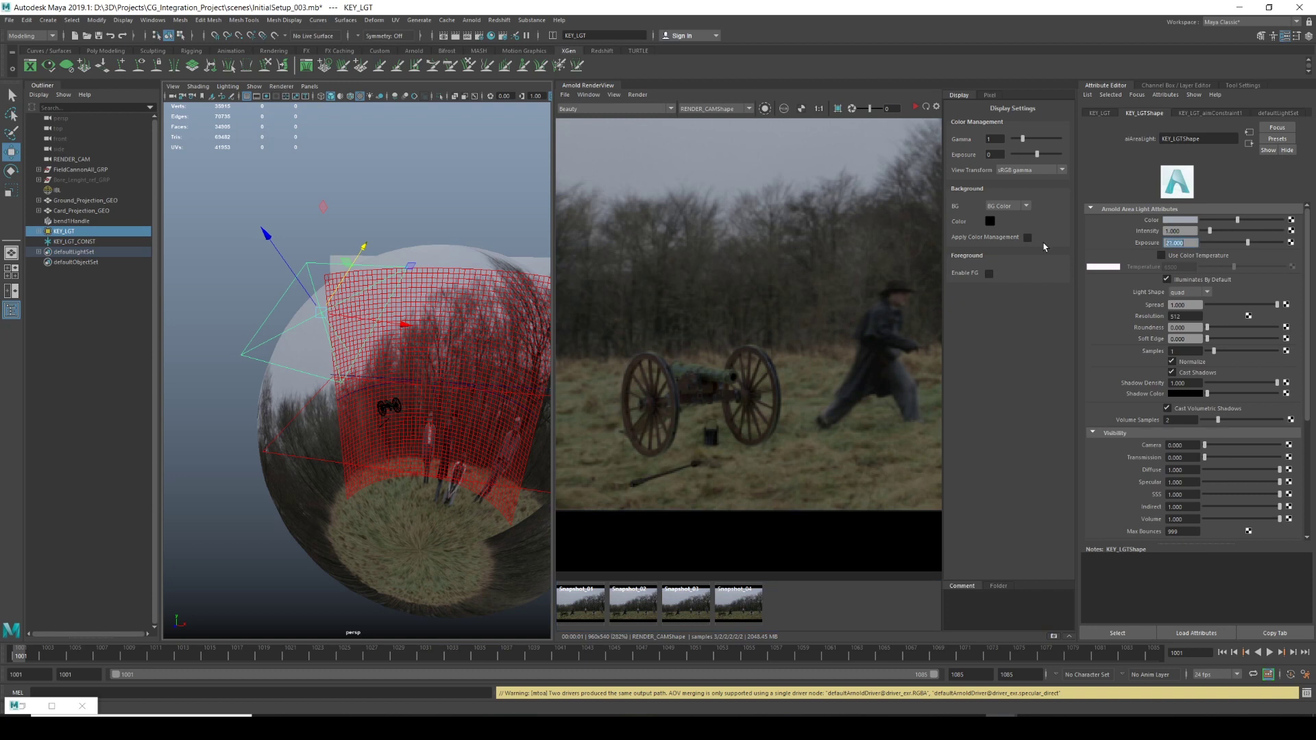
type("21")
key("Return")
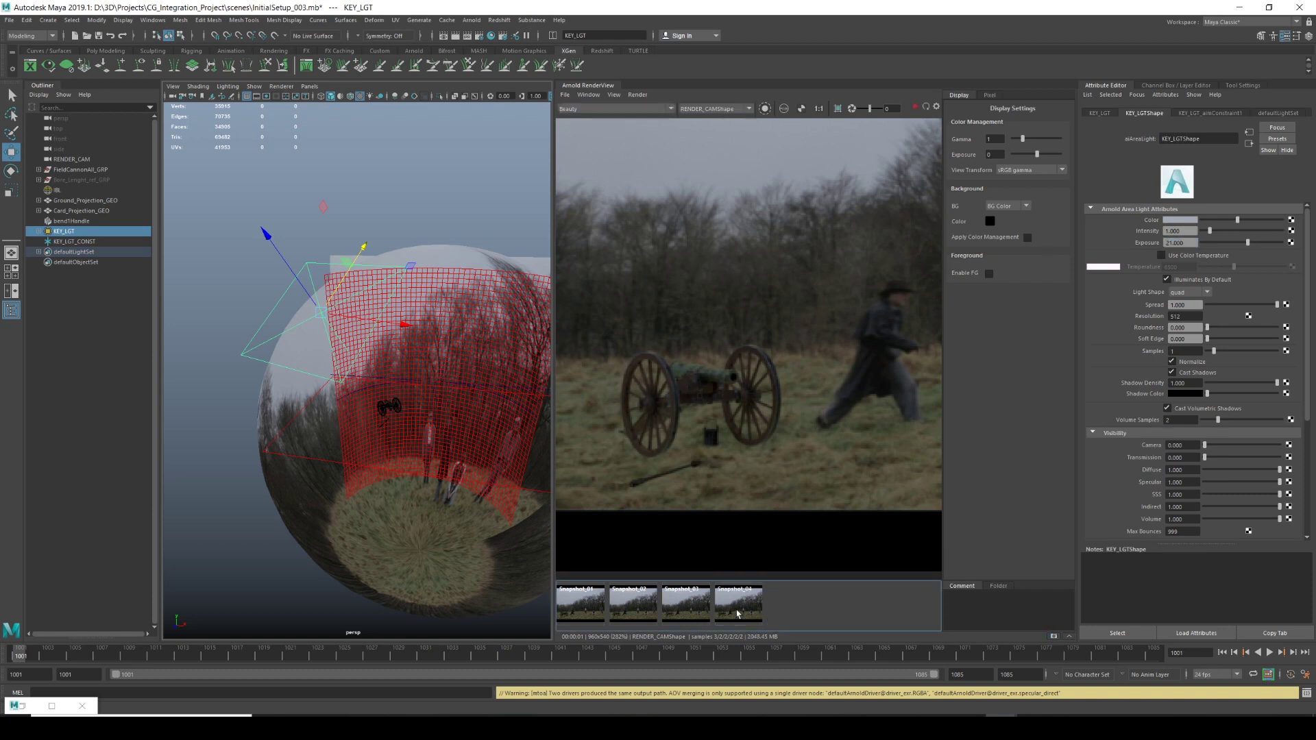
Examine the cannon's integration in the live render, both close up and within the whole plate.
scroll(707, 410, "down", 3)
scroll(707, 409, "down", 2)
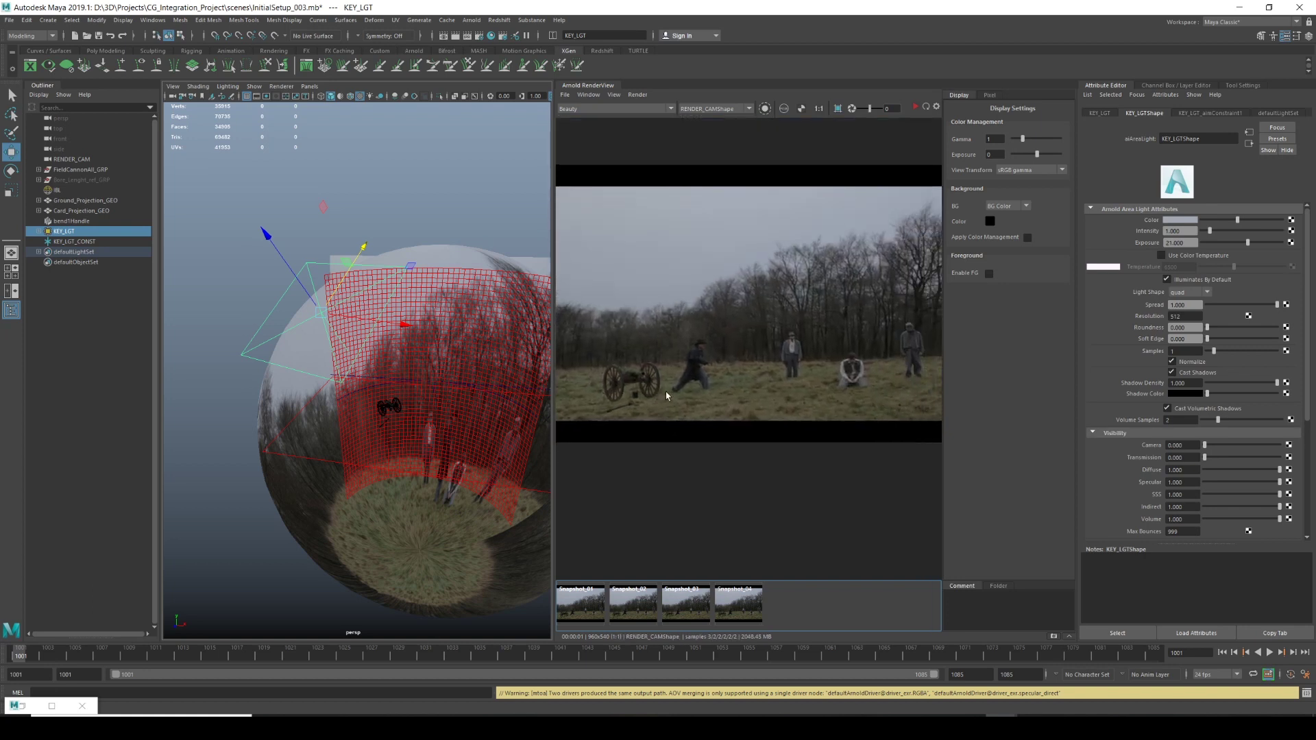
scroll(665, 396, "up", 5)
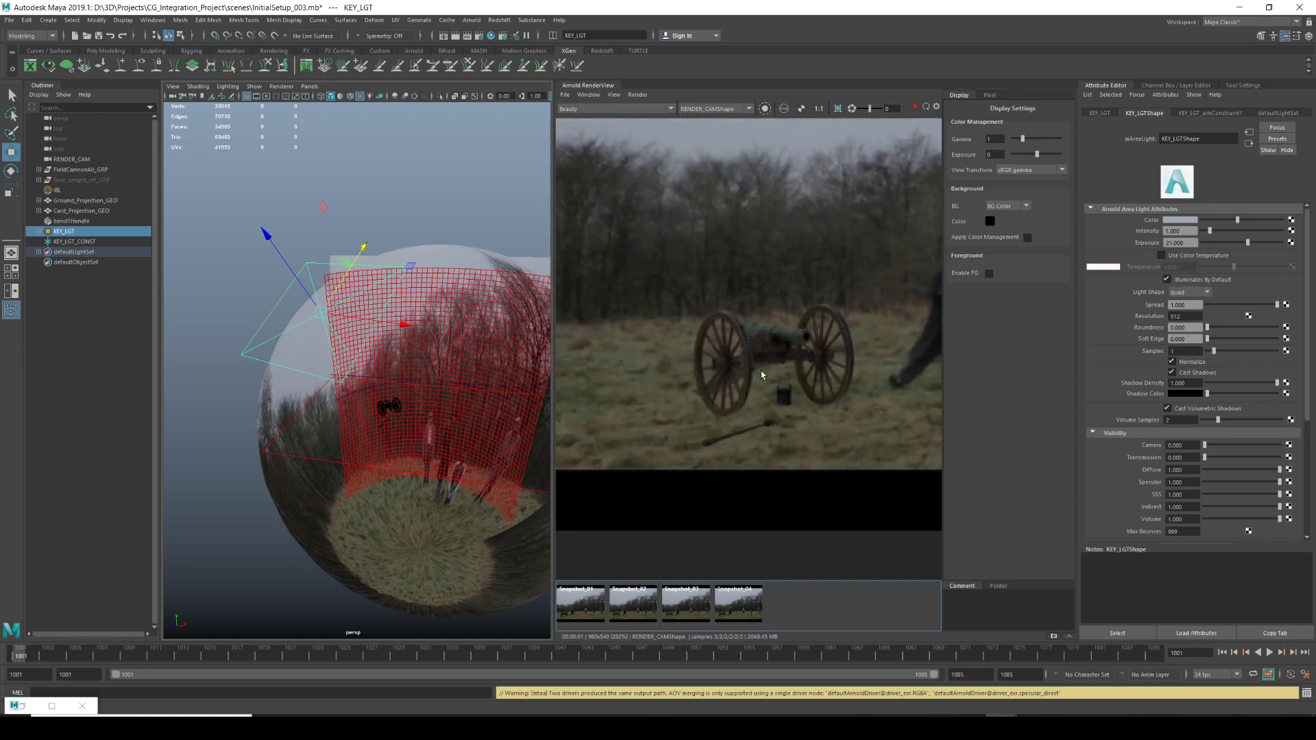
scroll(744, 410, "down", 5)
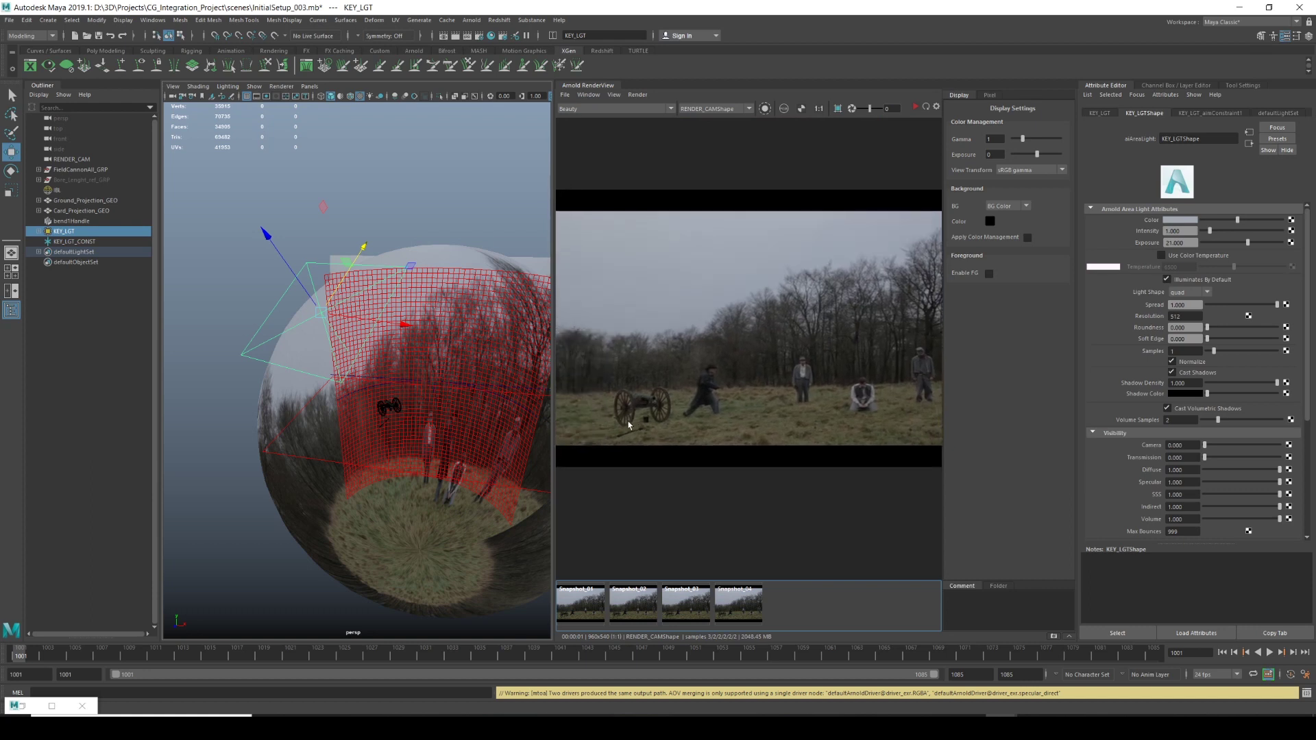
scroll(629, 426, "down", 2)
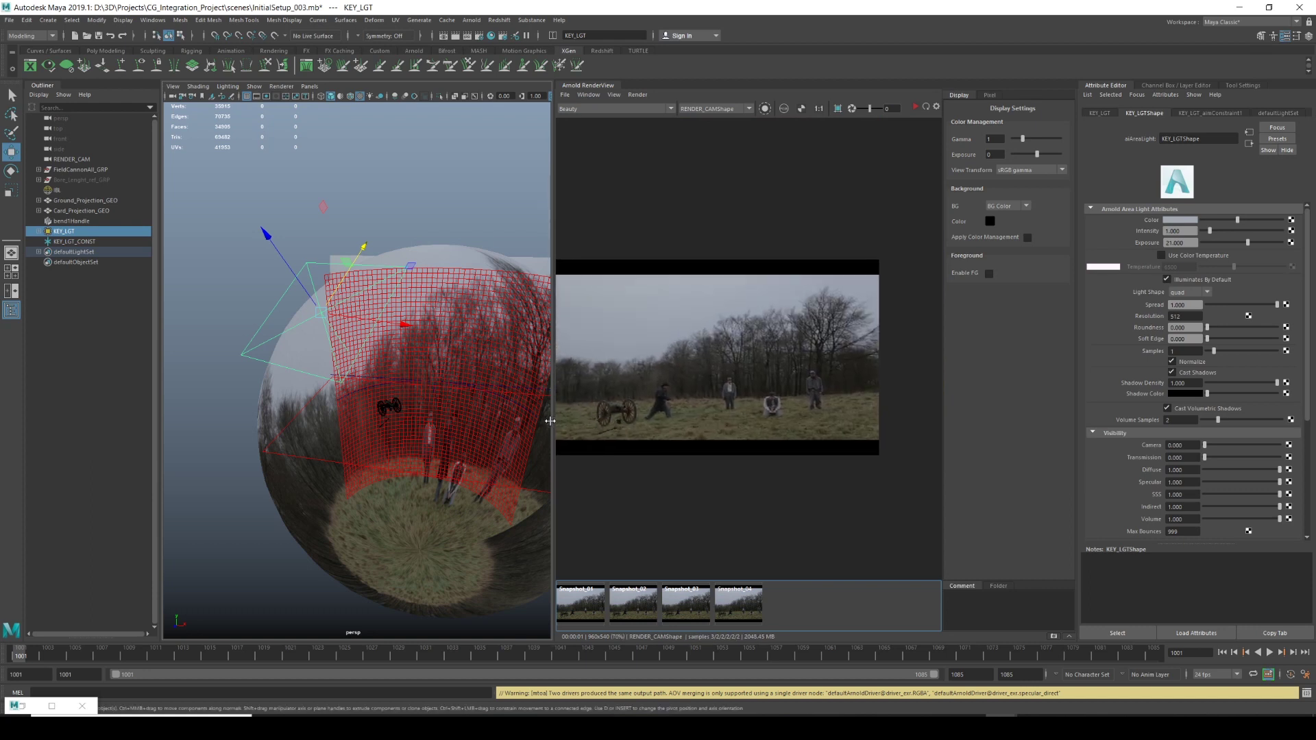
Widen the render view by narrowing the perspective viewport, and frame the cannon and the nearby soldier.
left_click_drag(550, 421, 469, 418)
scroll(750, 375, "up", 3)
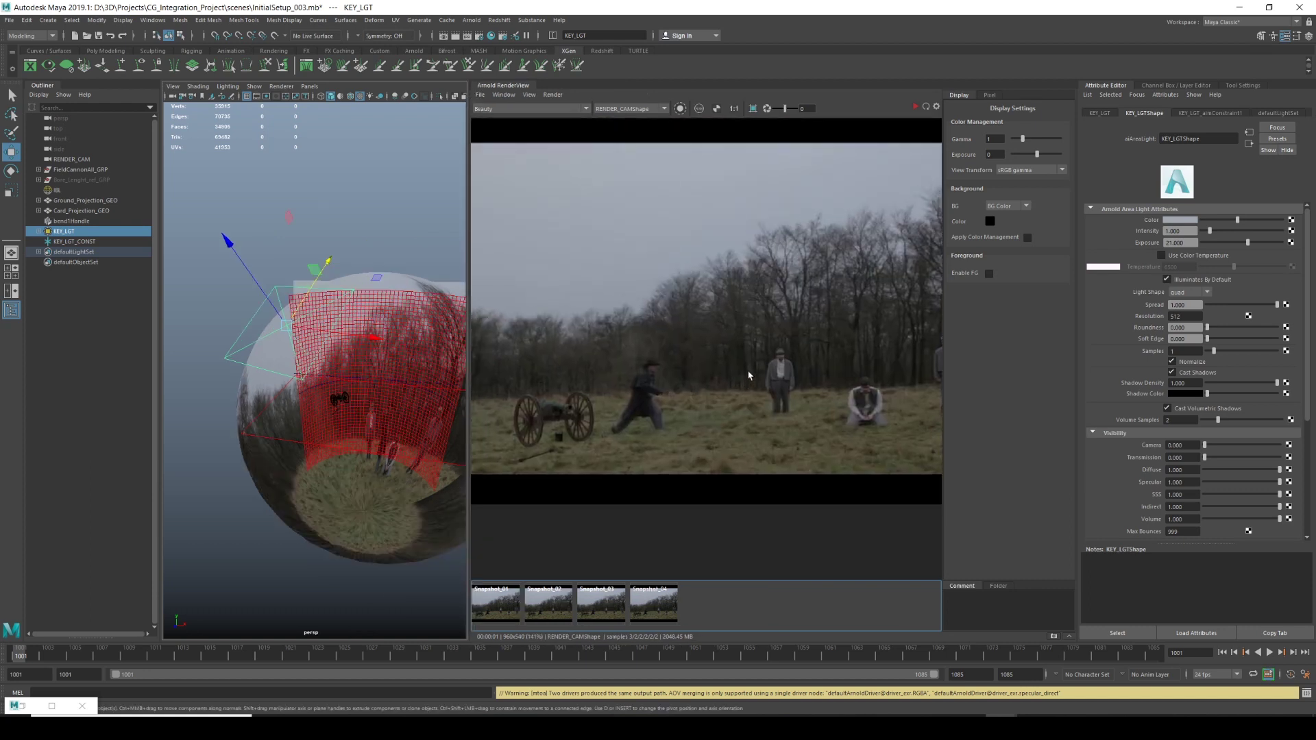
middle_click_drag(504, 455, 652, 391)
scroll(652, 391, "up", 3)
scroll(732, 382, "down", 1)
middle_click_drag(732, 382, 606, 469)
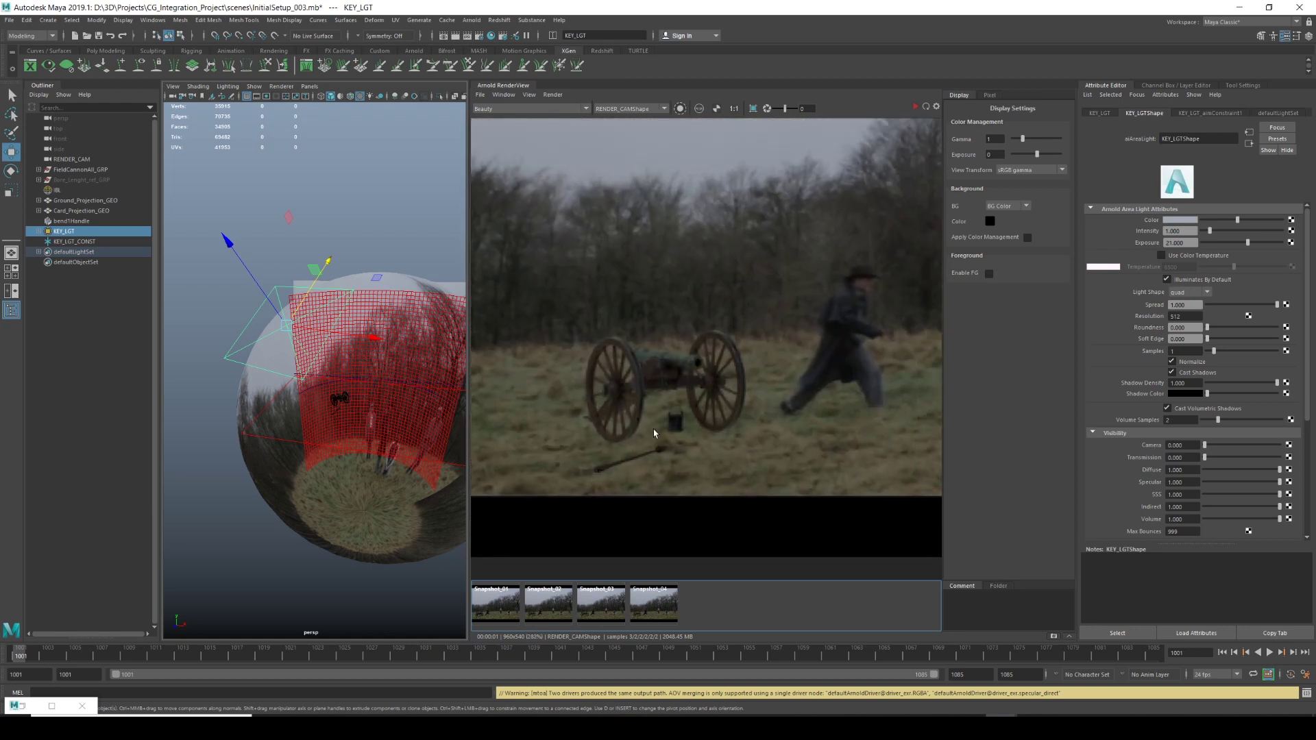
left_click(547, 109)
left_click(547, 111)
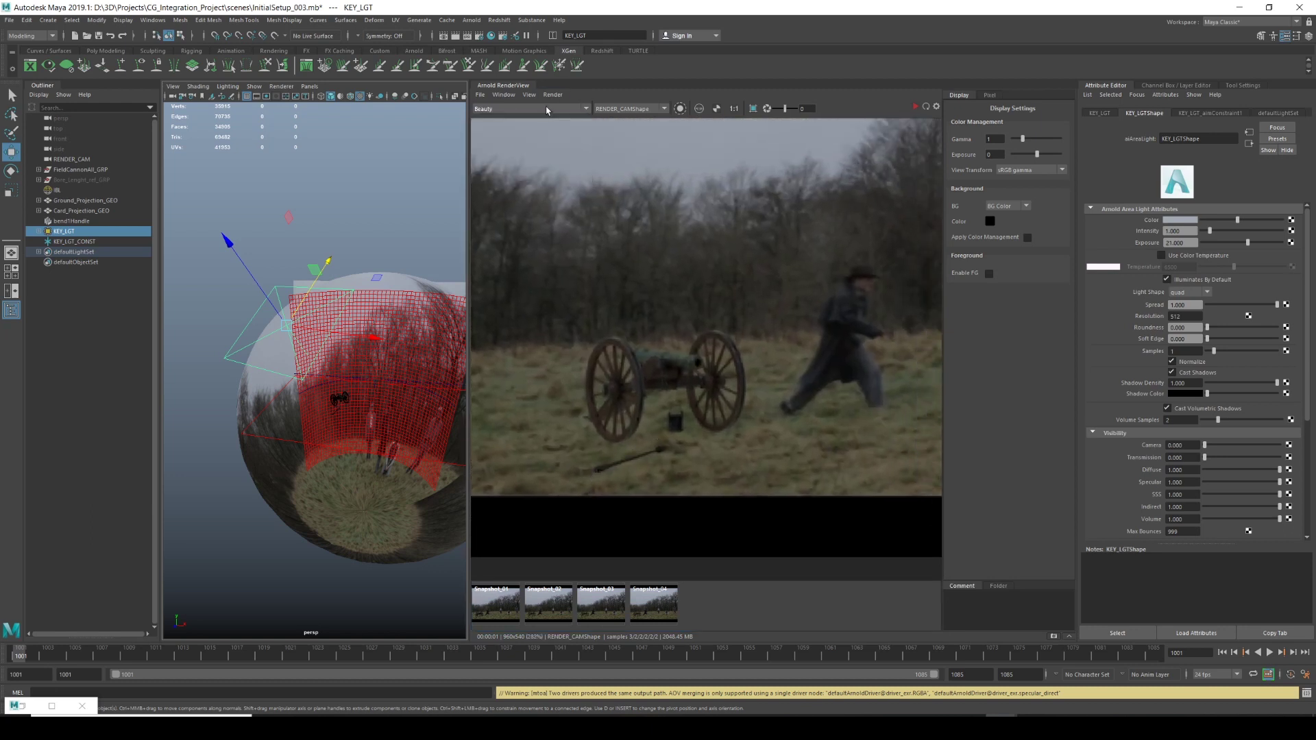
left_click(490, 36)
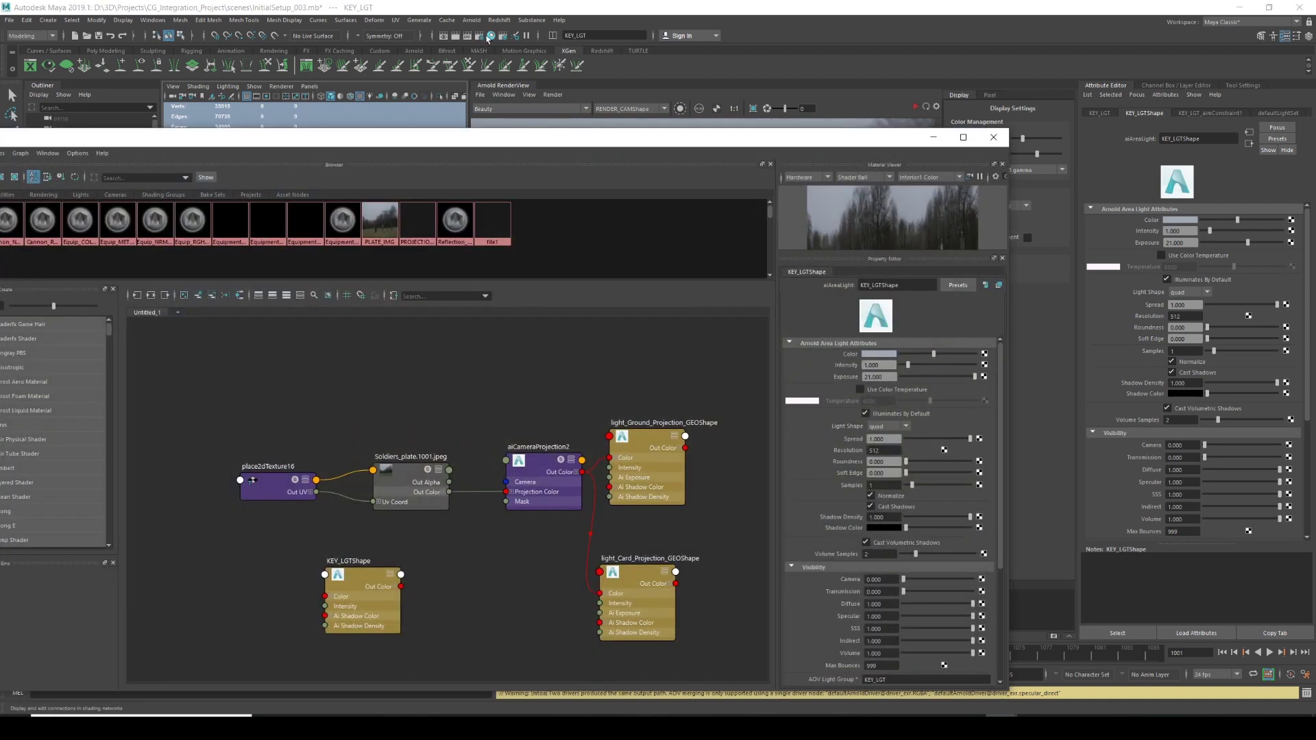
left_click(993, 138)
Open the render settings, inspect the light group options of the specular, specular_direct and specular_indirect AOVs, and minimize the window.
left_click(479, 35)
left_click_drag(274, 93, 826, 108)
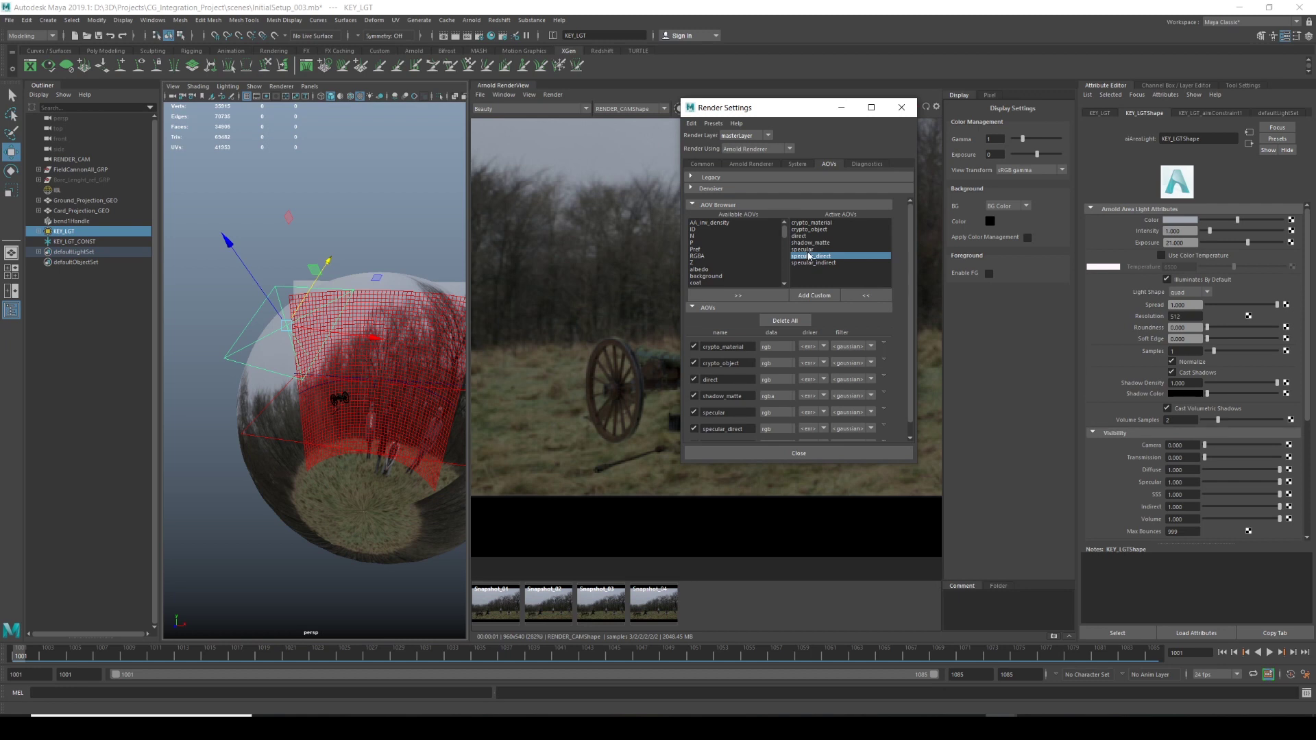
left_click(815, 257)
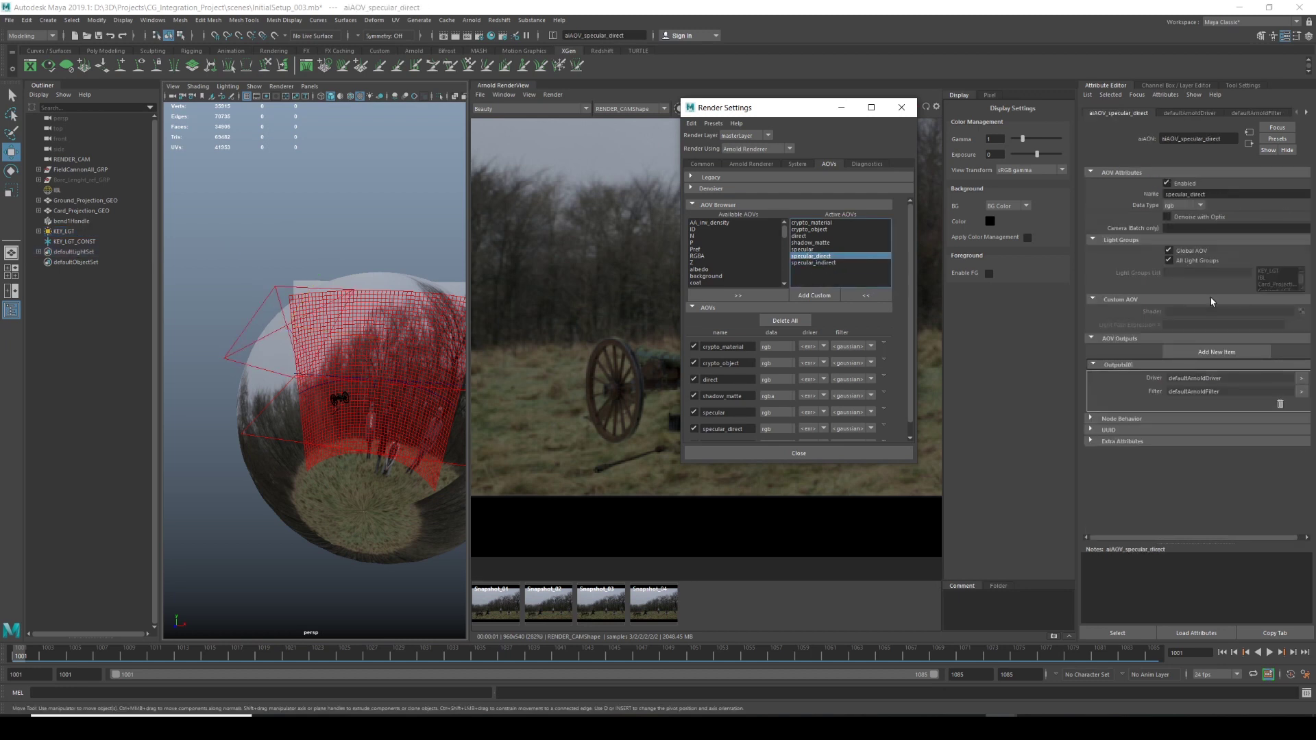
left_click(812, 249)
left_click(813, 257)
left_click(833, 264)
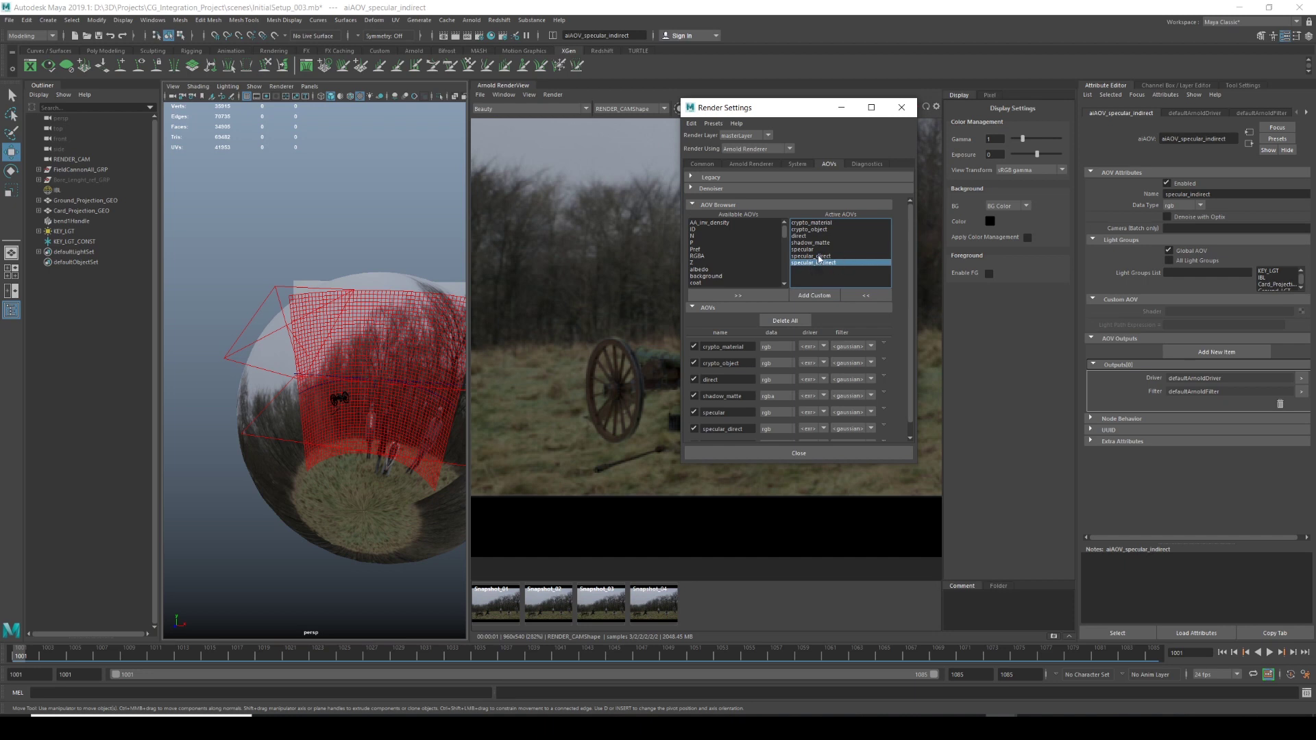
left_click(818, 257)
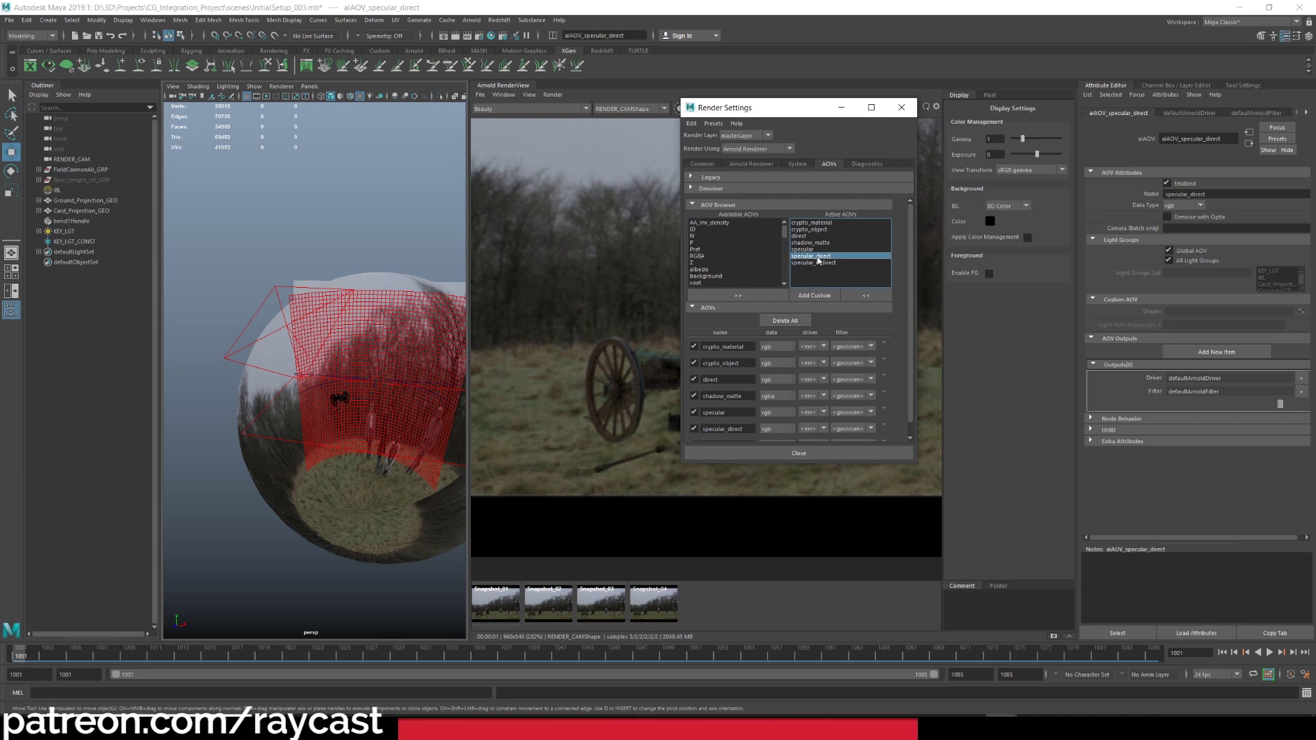
left_click(841, 108)
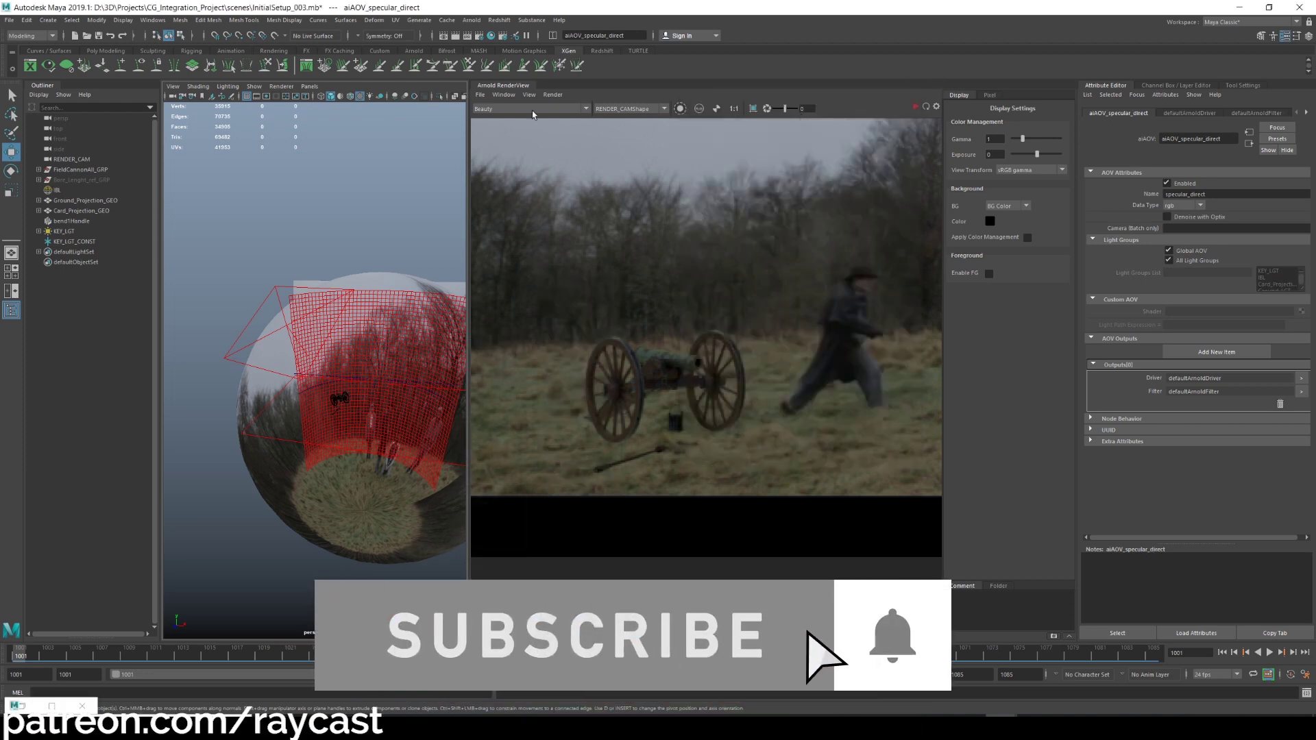
Inspect the direct_Ground_LGT AOV and the specular_direct AOVs of the ground, card projection and key lights in the render view.
left_click(535, 107)
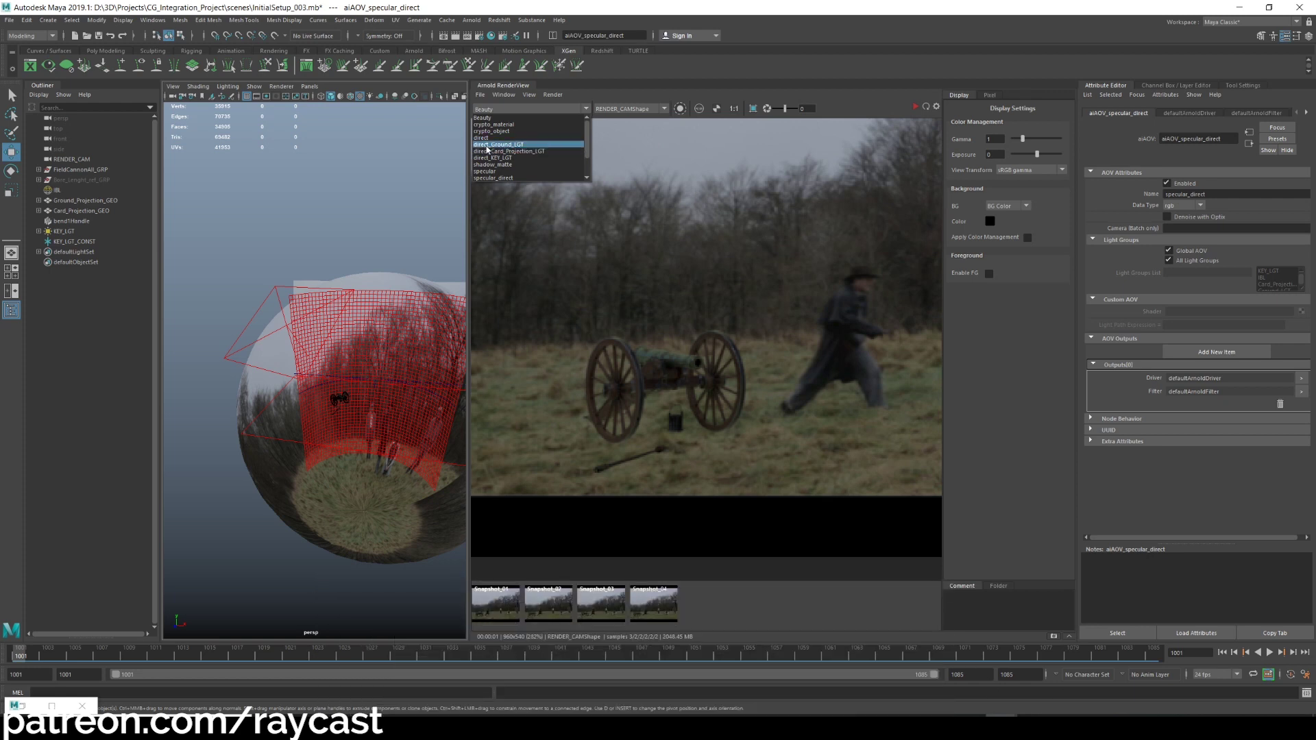
left_click(491, 145)
left_click(523, 113)
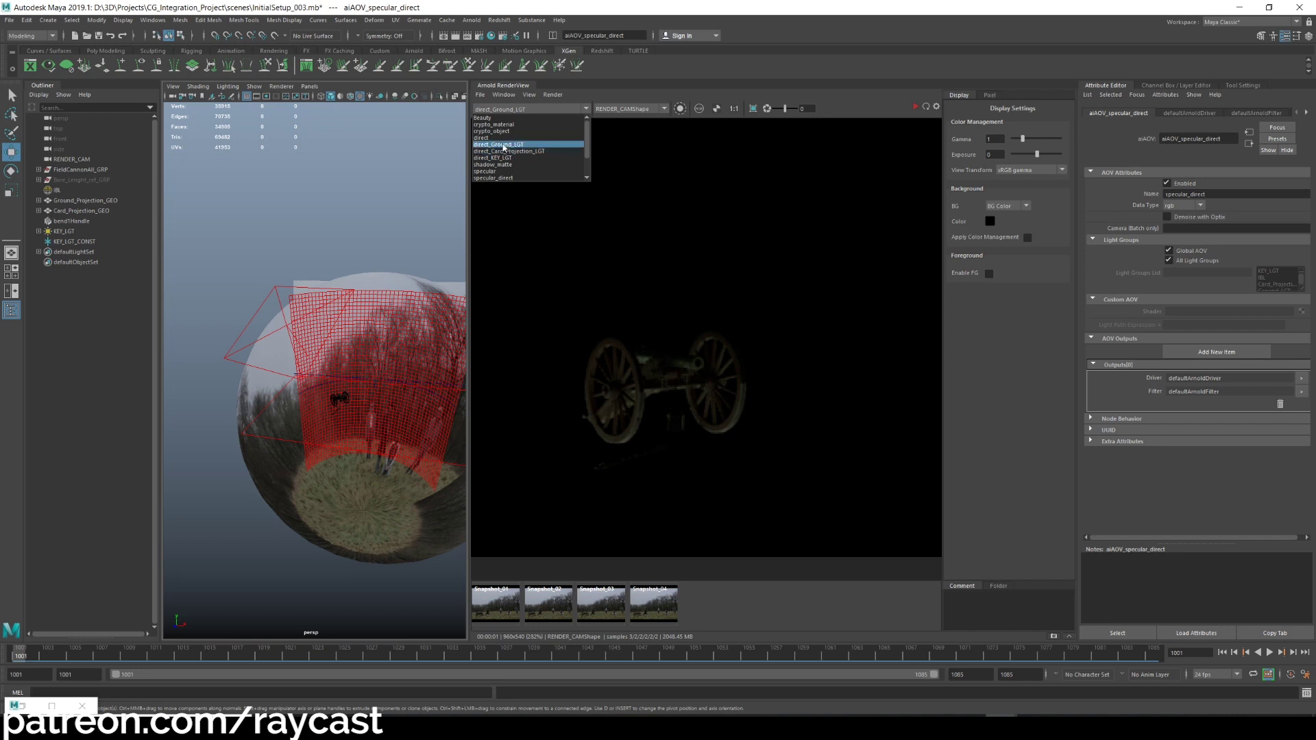
scroll(500, 152, "down", 2)
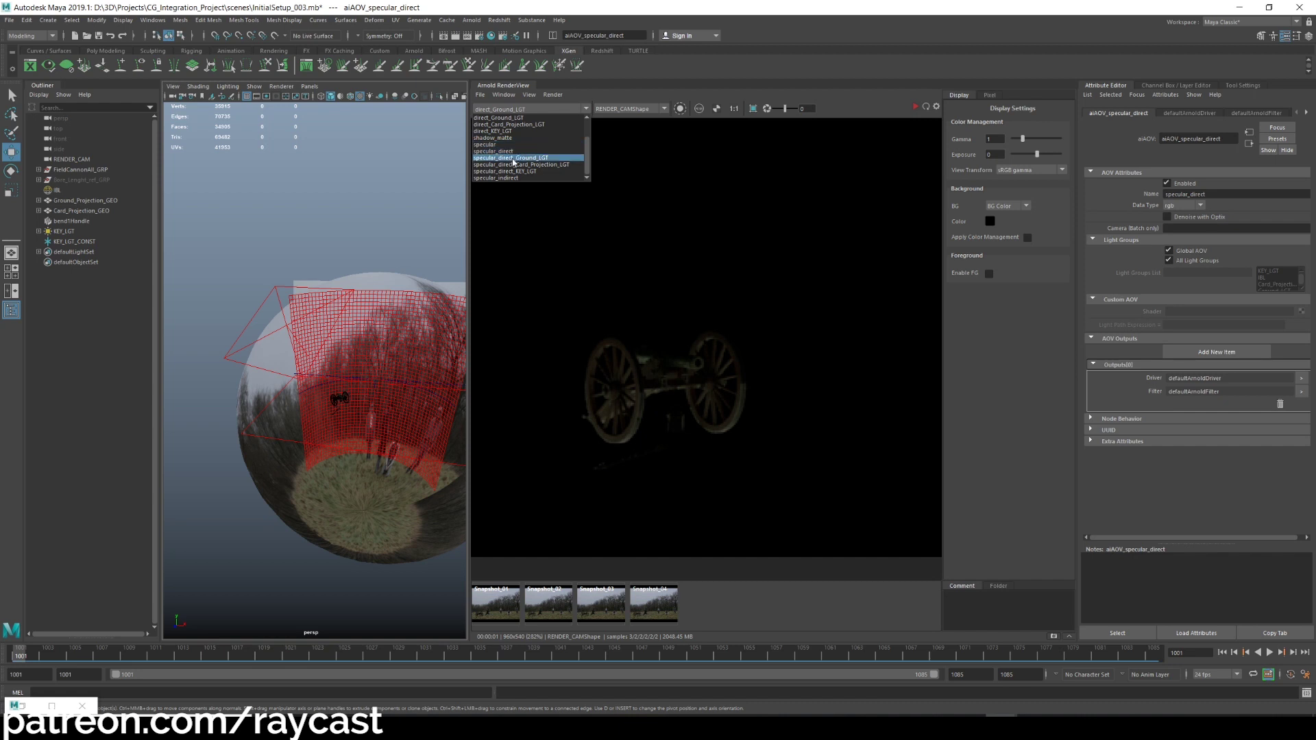
left_click(513, 159)
left_click(533, 113)
left_click(523, 166)
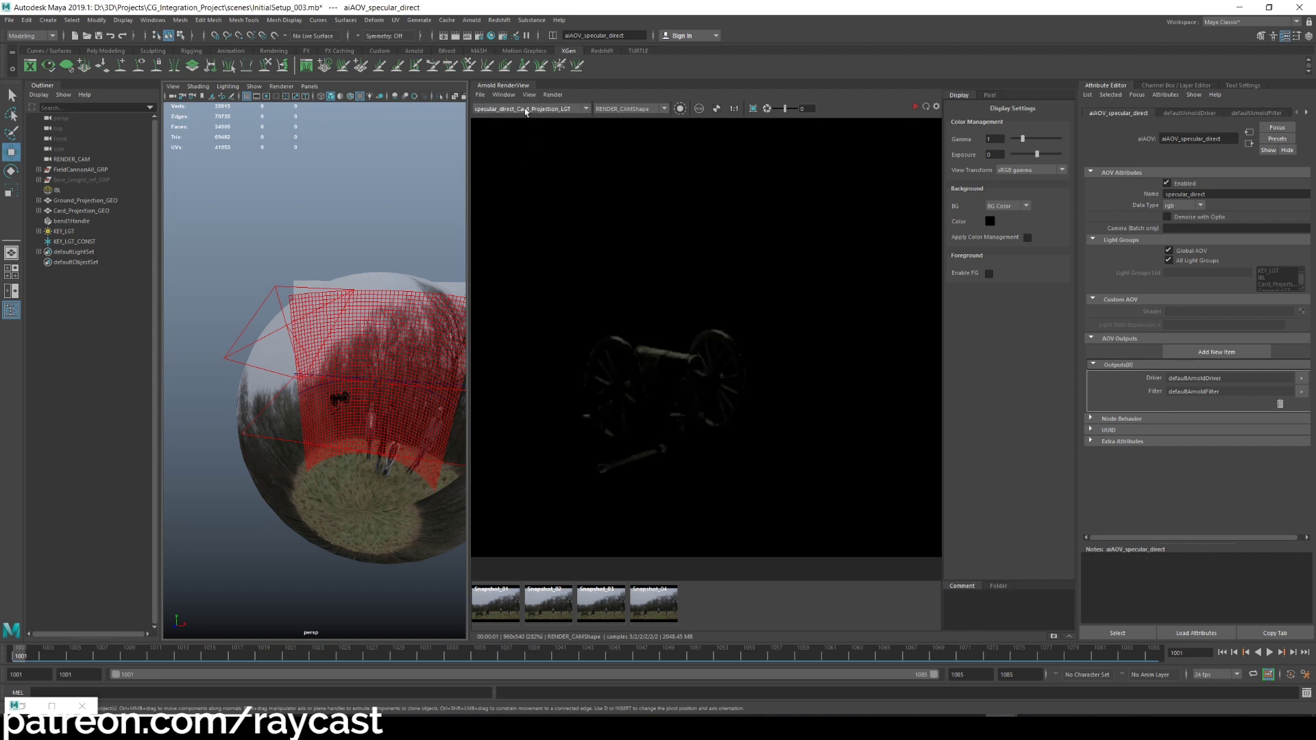
left_click(528, 109)
left_click(523, 171)
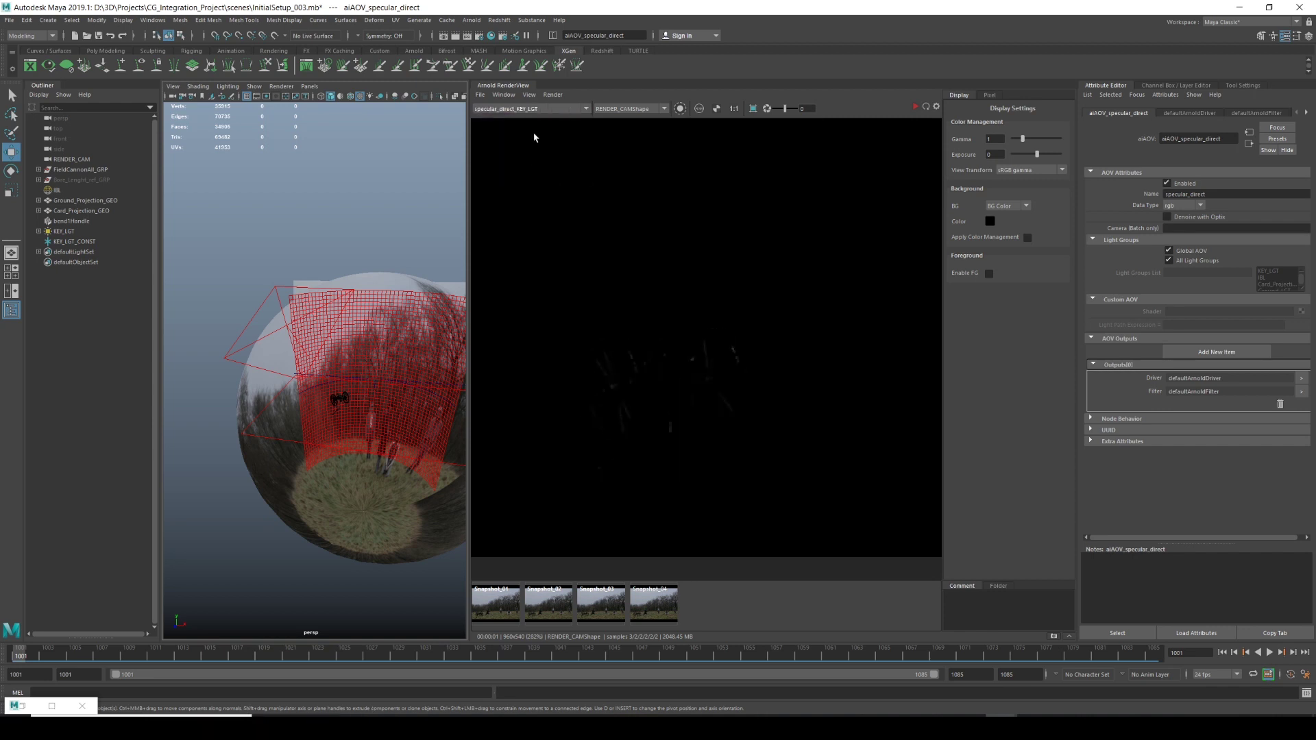
Review the specular_direct AOVs of the card projection and ground lights again, and return the render view to Beauty.
left_click(537, 108)
left_click(523, 166)
left_click(536, 109)
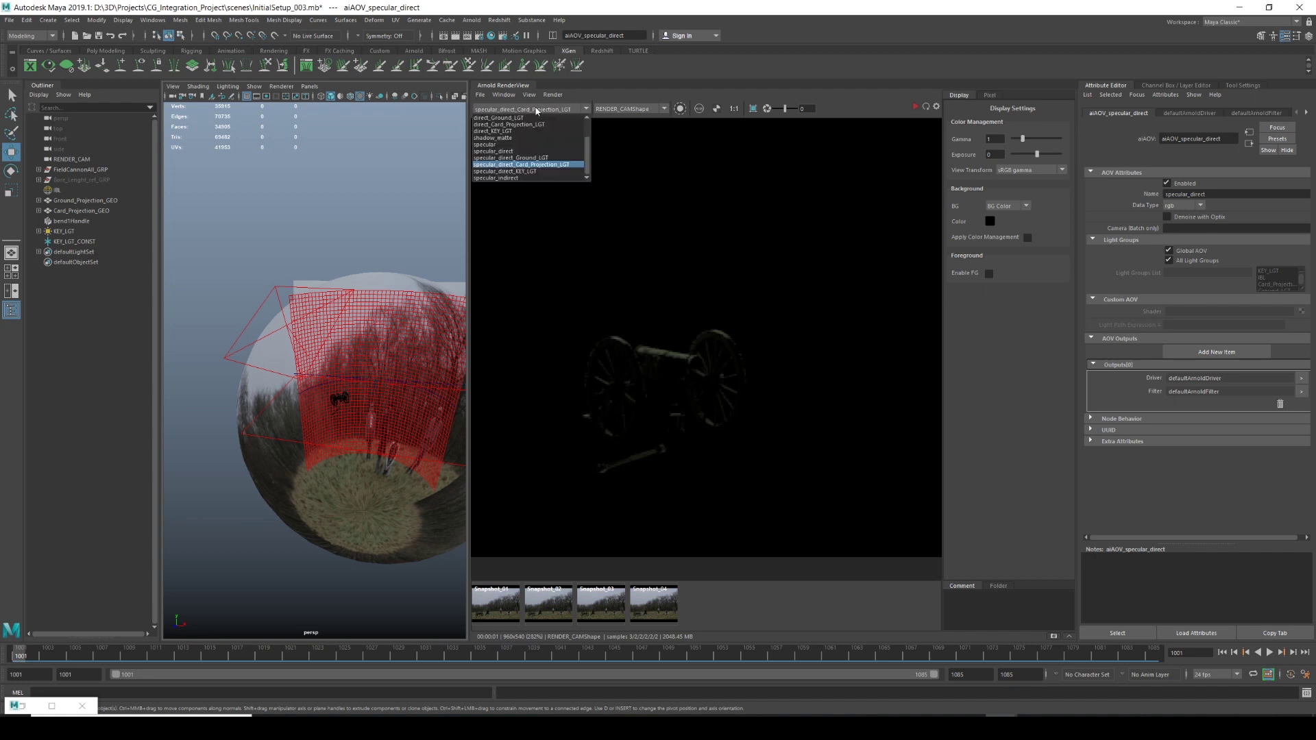
left_click(529, 158)
left_click(536, 110)
scroll(493, 137, "up", 2)
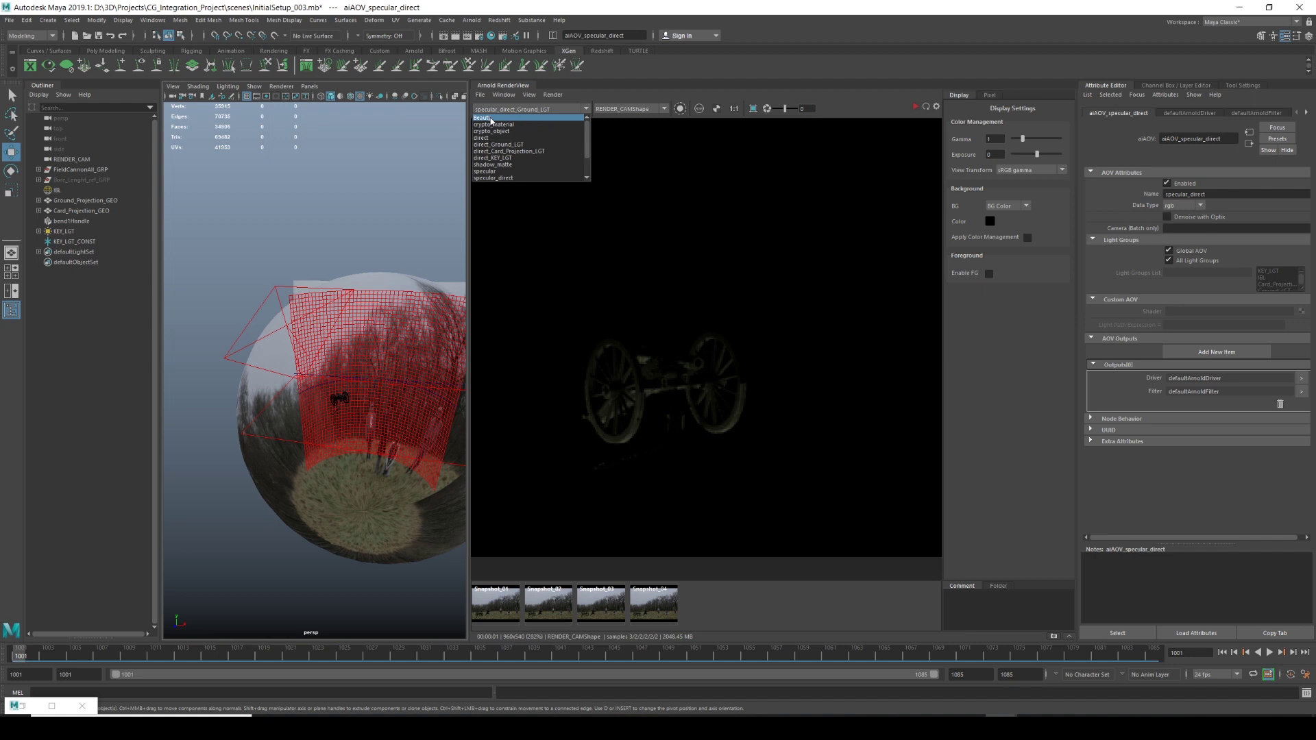
left_click(491, 118)
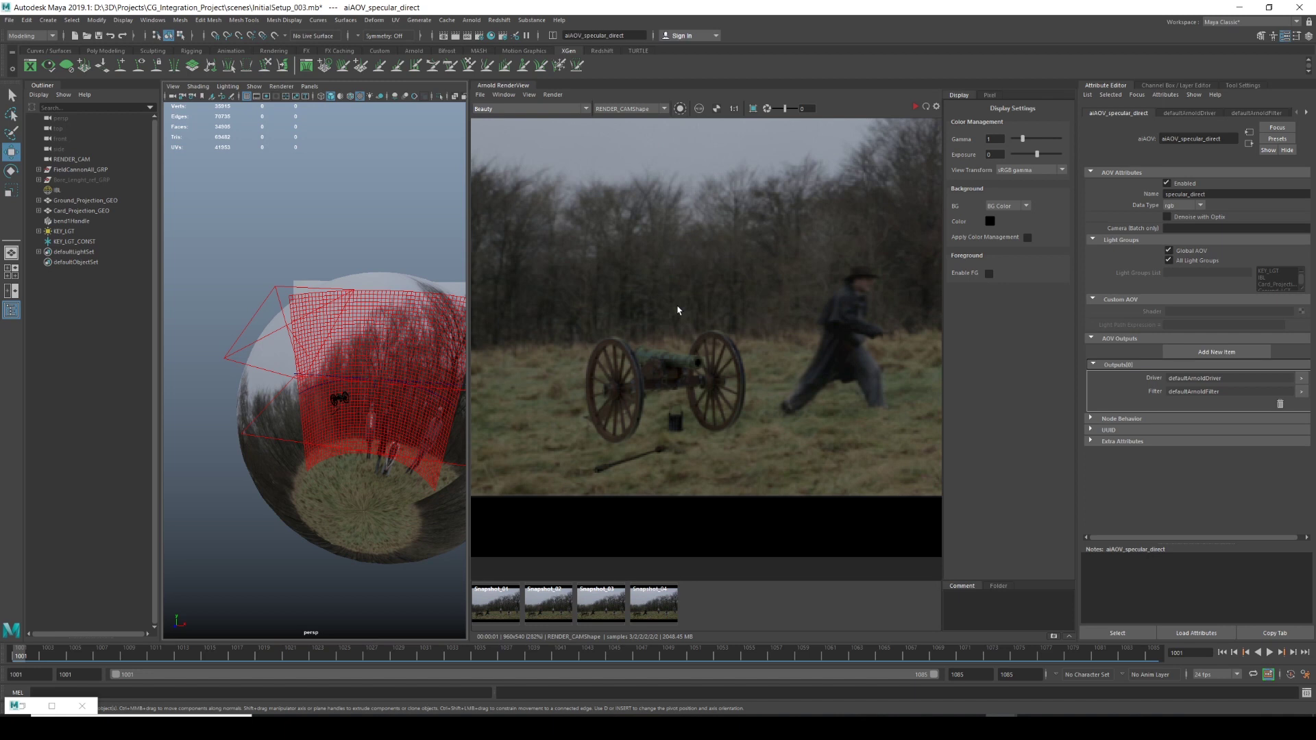
Select KEY_LGT and examine the cannon against the soldiers and the whole plate in the beauty render.
scroll(677, 310, "down", 2)
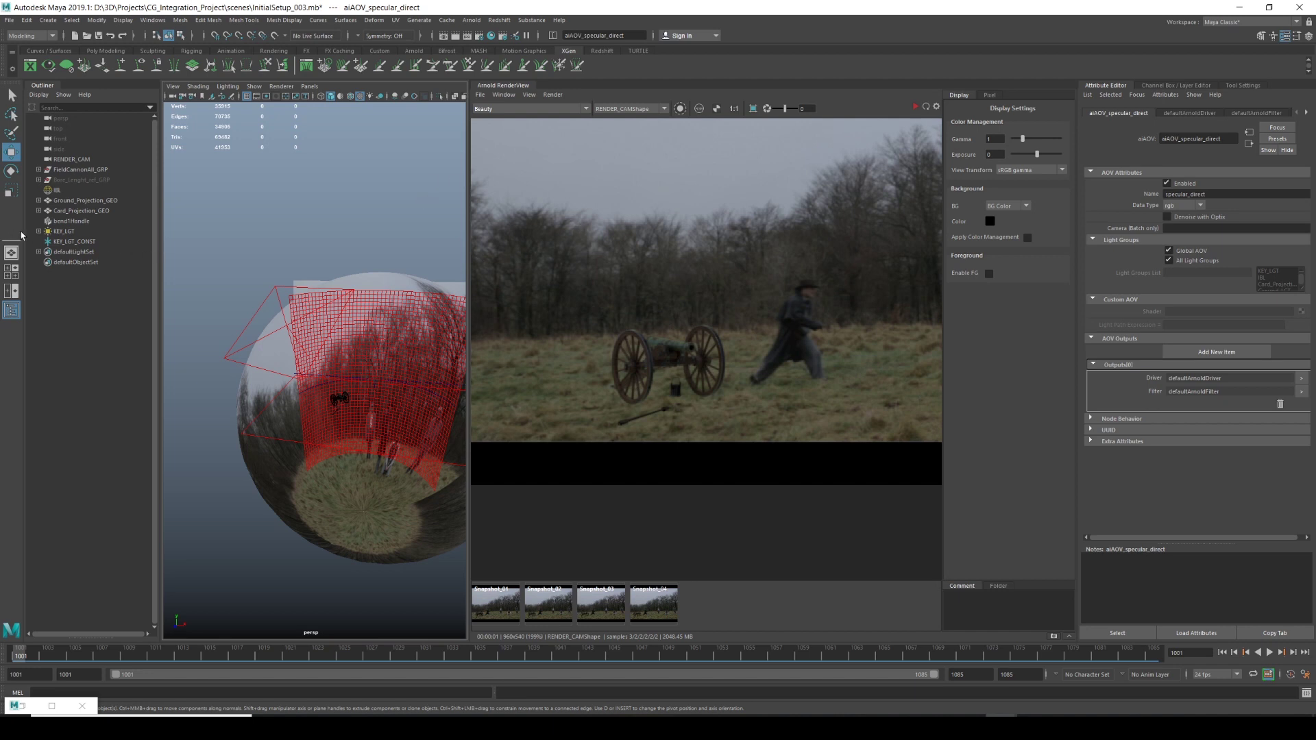
left_click(63, 231)
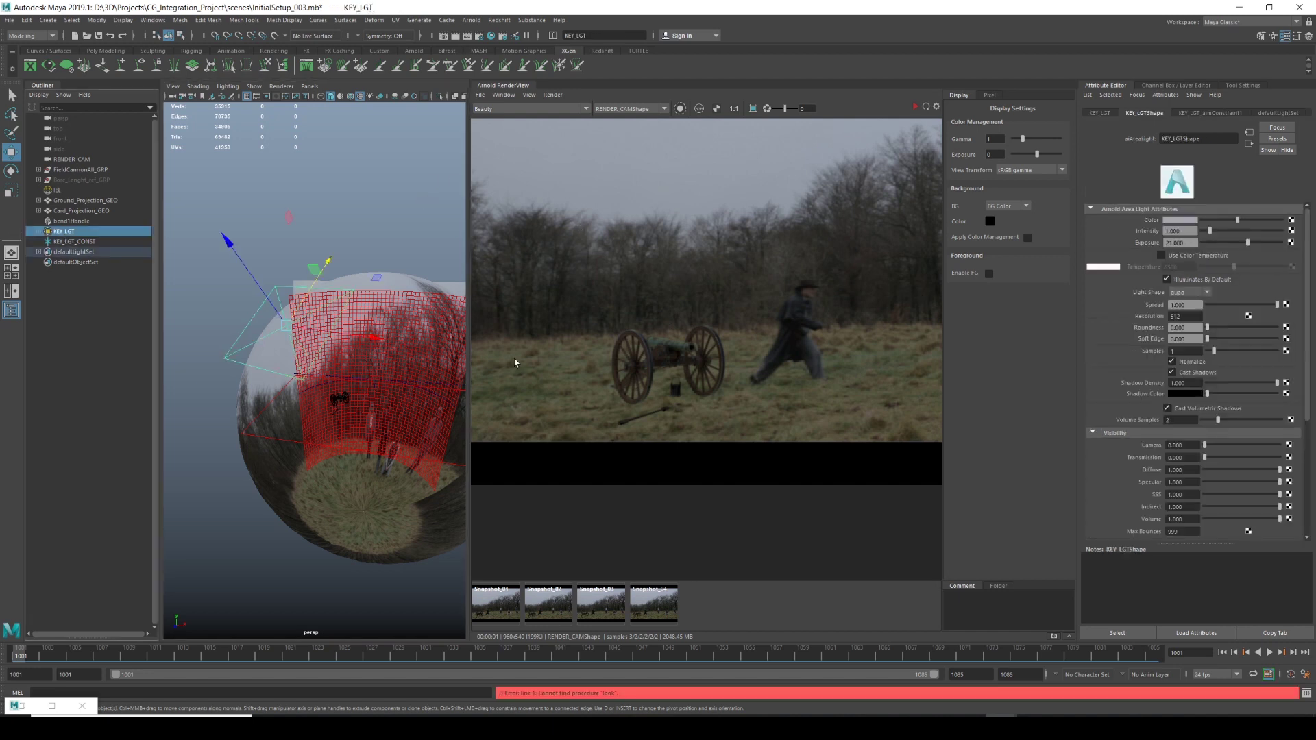
scroll(667, 341, "down", 2)
scroll(666, 339, "up", 2)
middle_click_drag(685, 347, 617, 384)
scroll(641, 381, "down", 2)
scroll(640, 407, "up", 2)
scroll(641, 410, "down", 4)
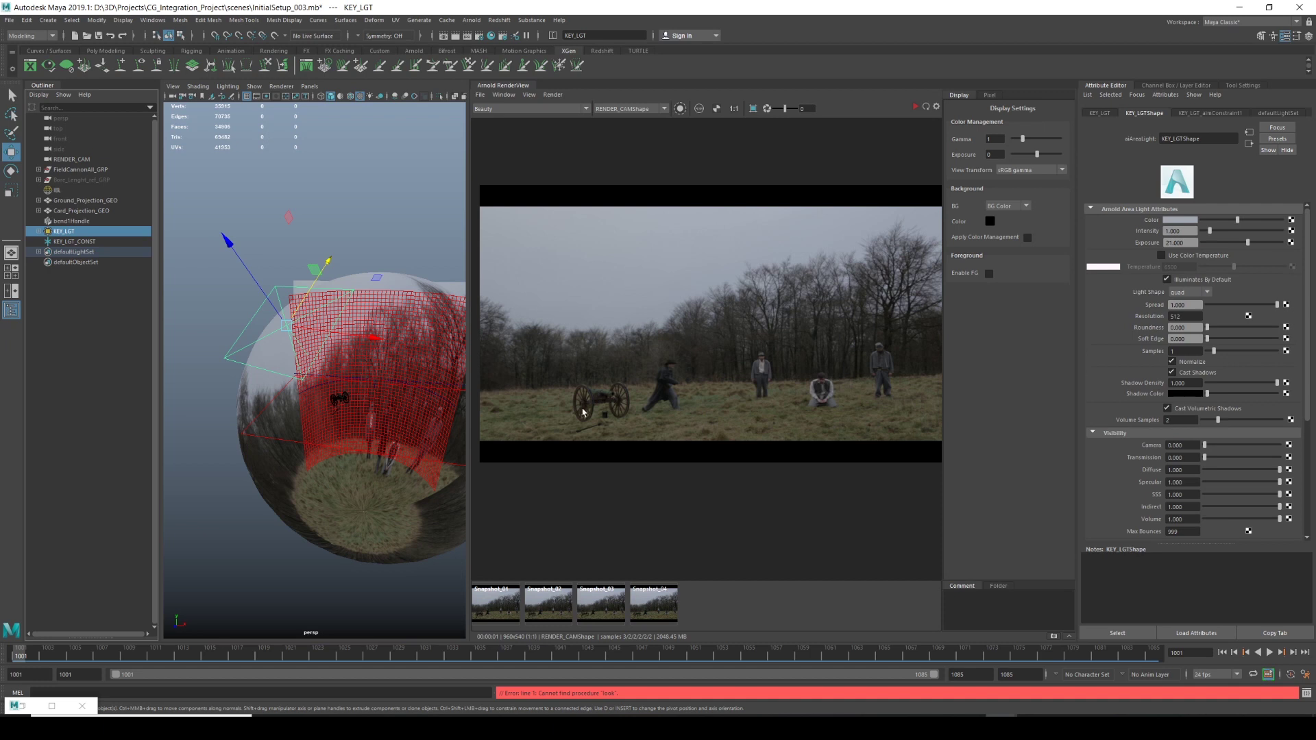
scroll(669, 358, "up", 2)
middle_click_drag(698, 349, 754, 356)
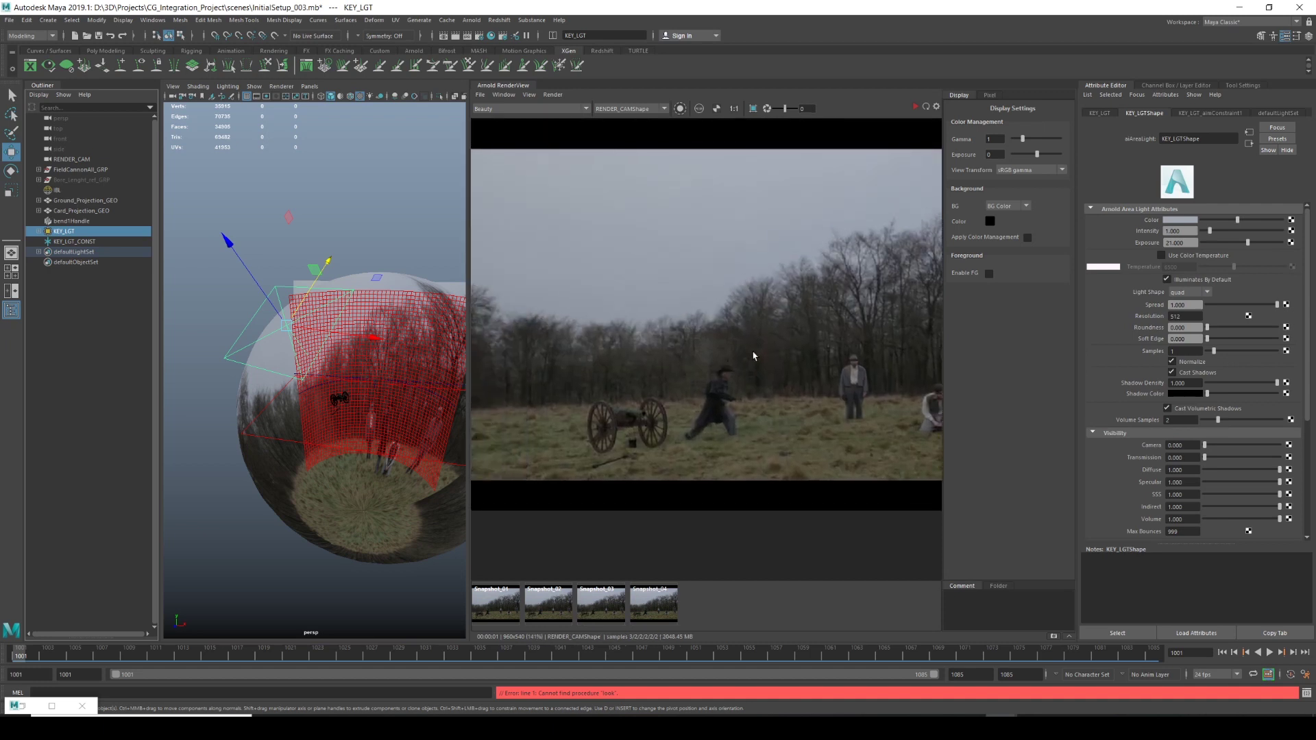